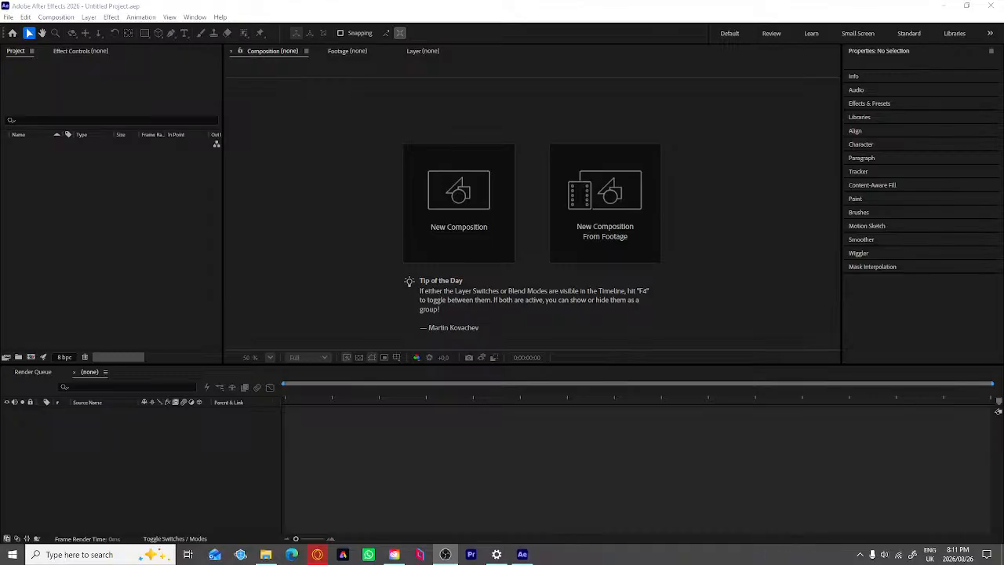
Step: Start a new composition and set its width to 500 px
click(457, 232)
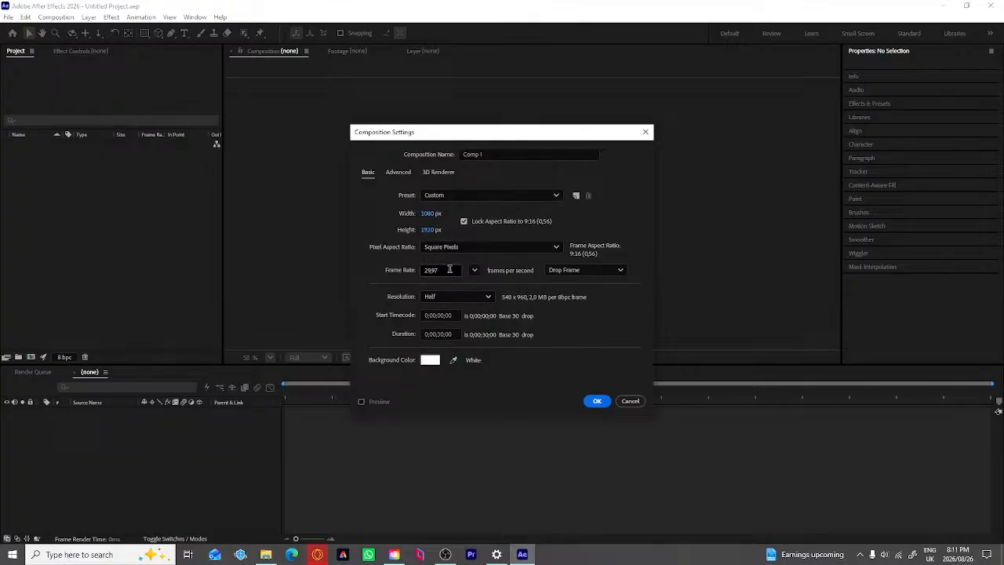
click(431, 213)
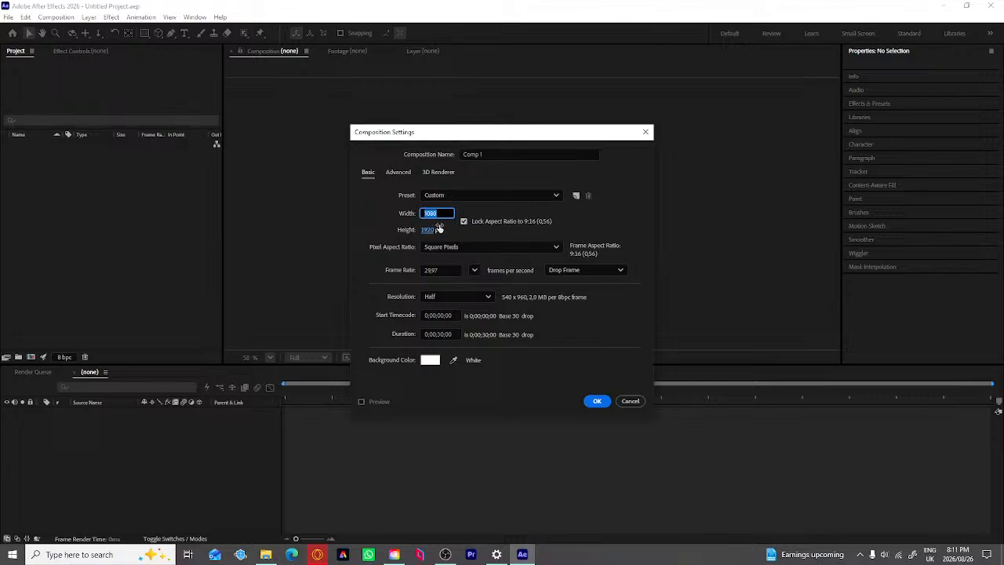
key(BackSpace)
text(5)
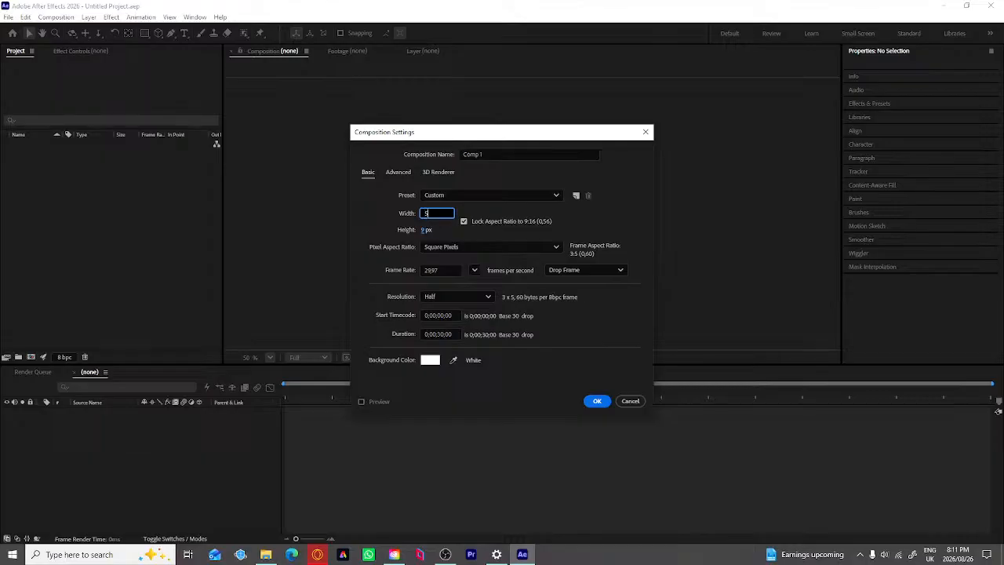
text(00)
key(BackSpace)
key(BackSpace)
text(00)
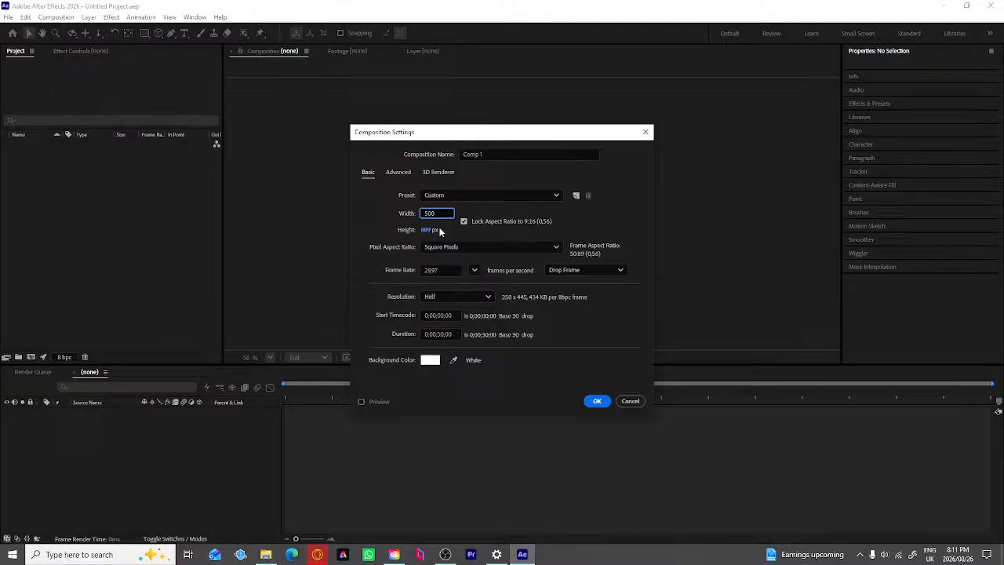
Step: Unlock the aspect ratio, set the height to 400 px and create the composition
click(428, 229)
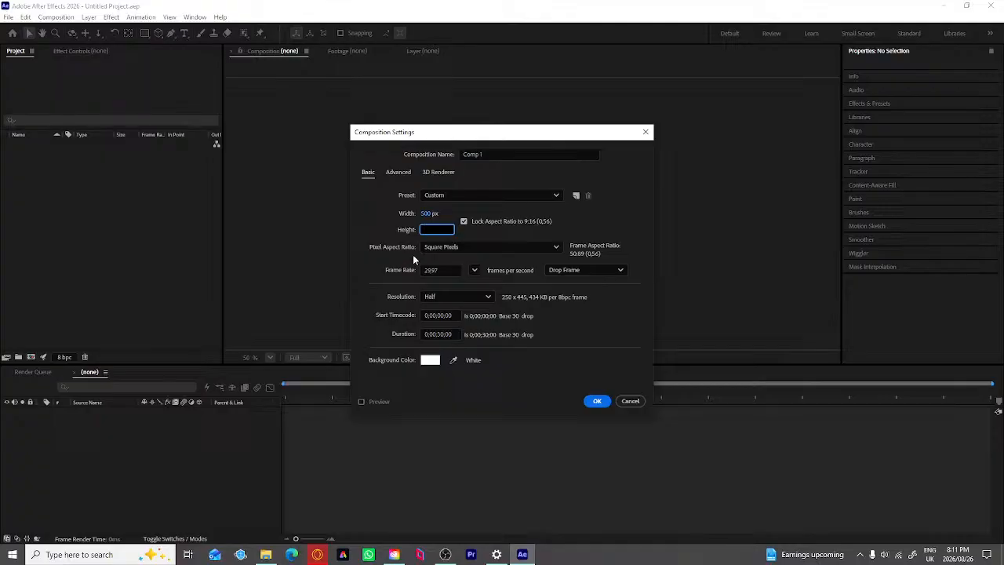
click(464, 222)
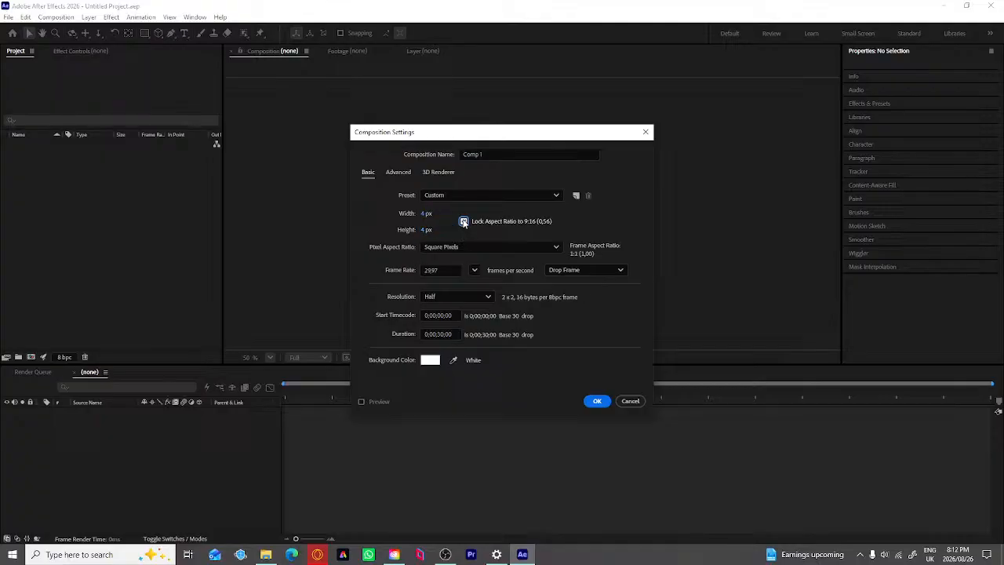
click(424, 232)
click(425, 230)
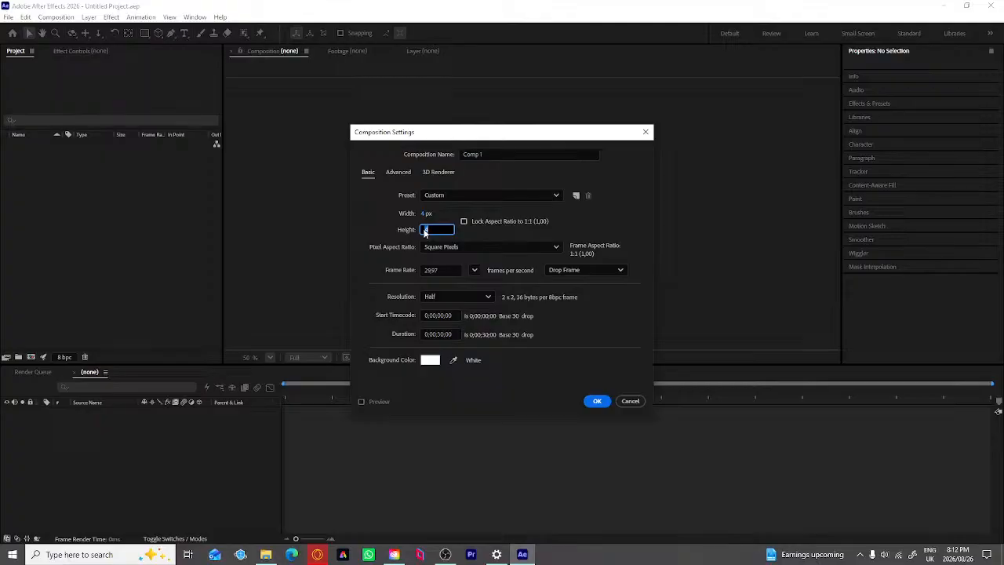
text(400)
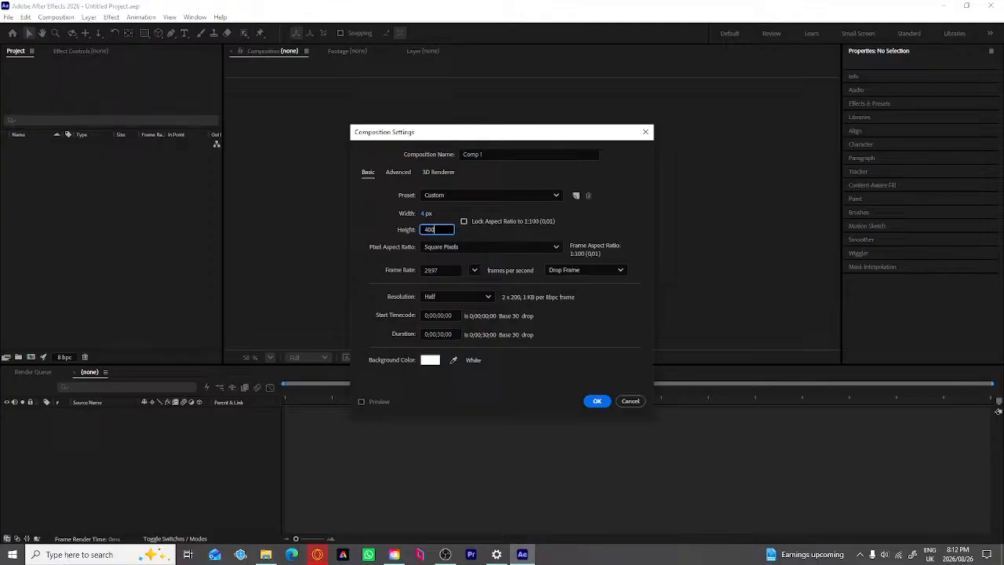
key(Return)
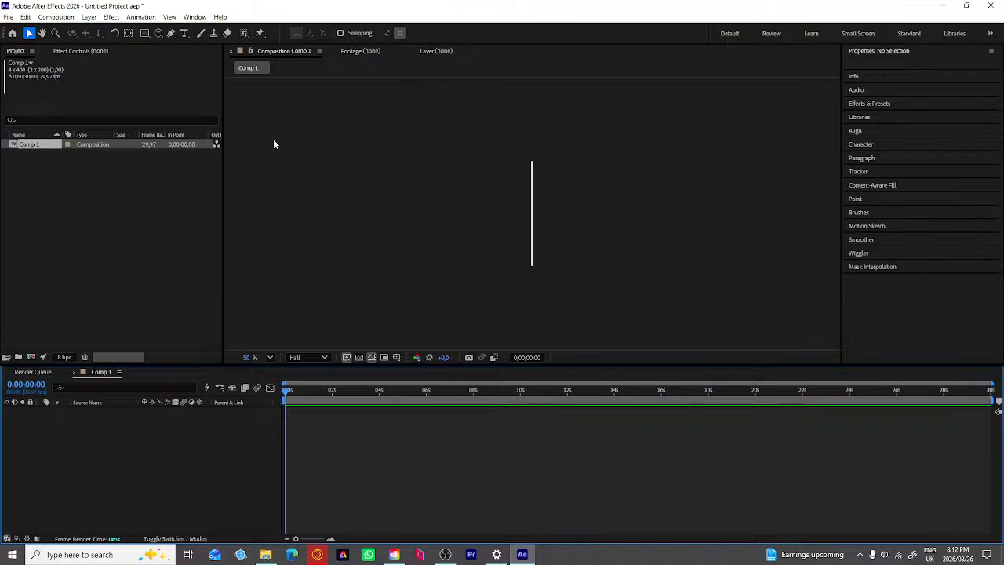
Step: Reopen the settings of Comp 1 and set its width to 500 px
right_click(55, 144)
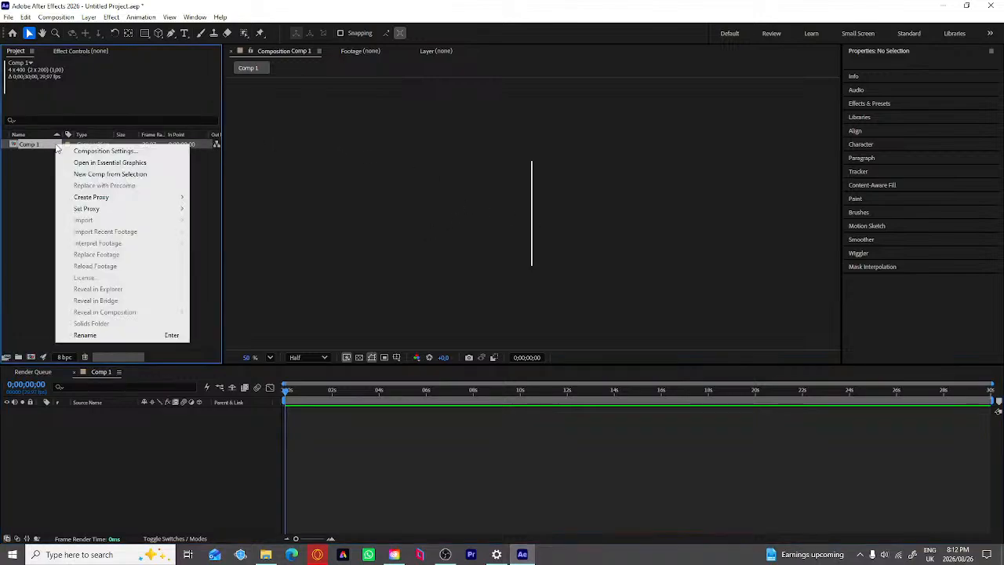
click(94, 151)
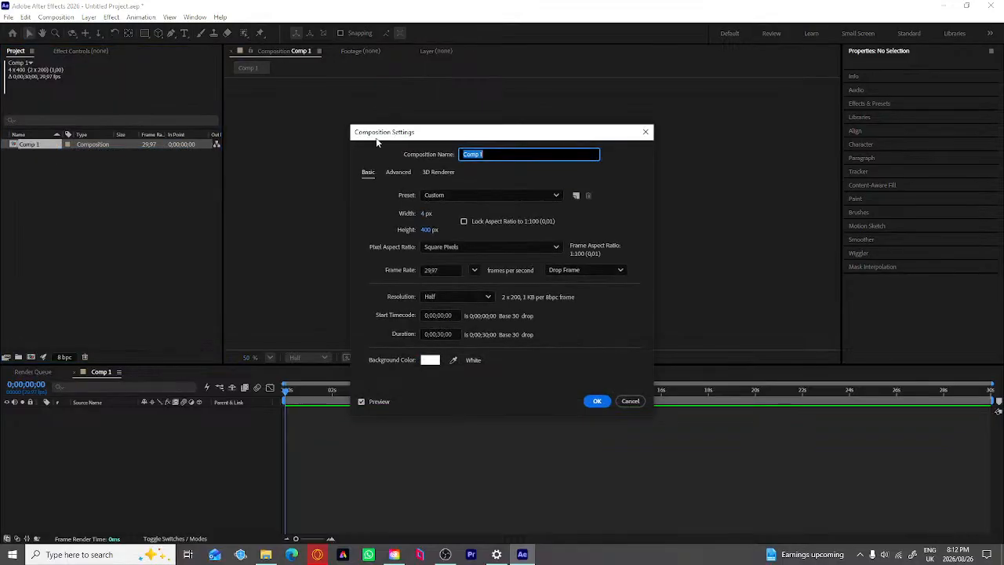
click(426, 214)
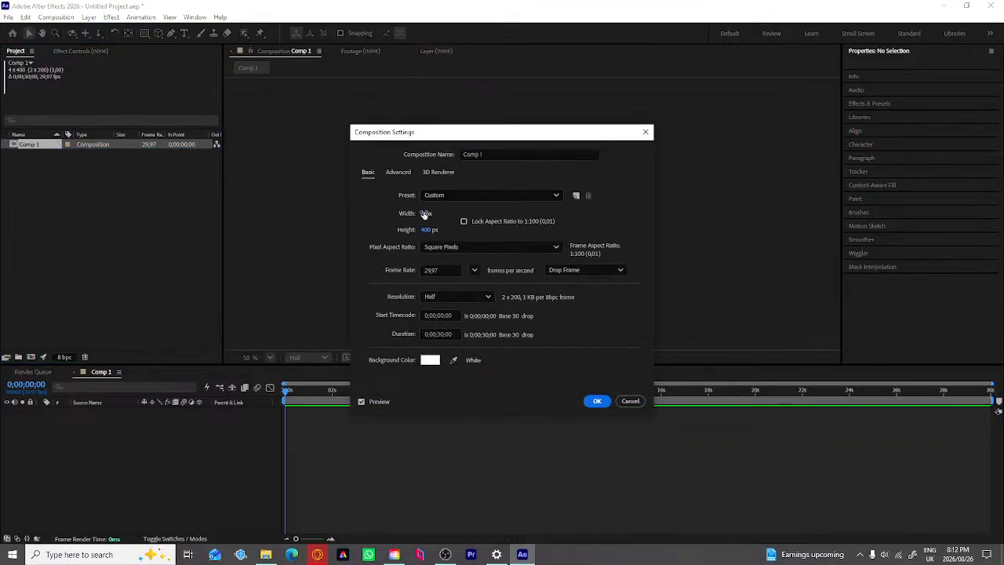
click(427, 214)
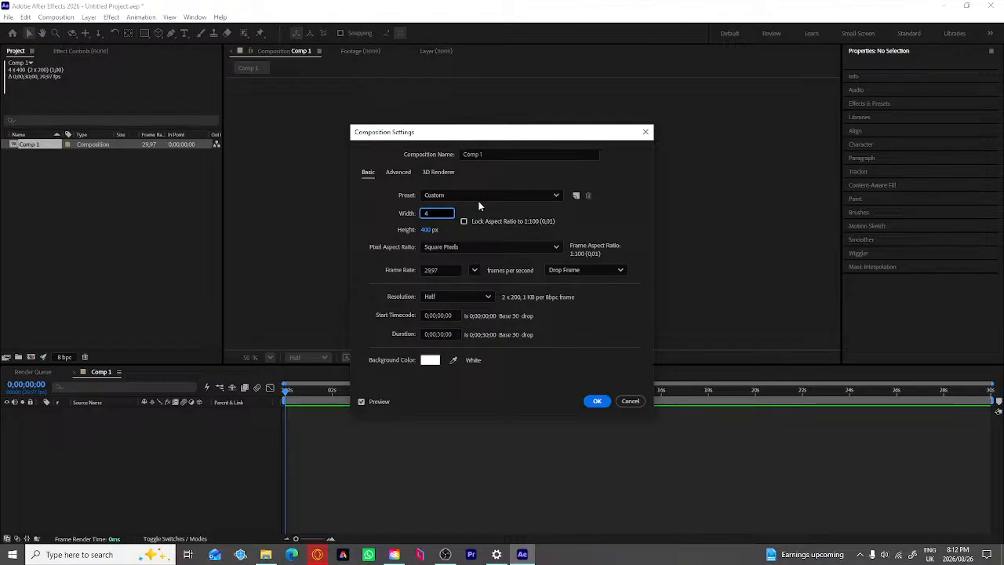
key(BackSpace)
text(500)
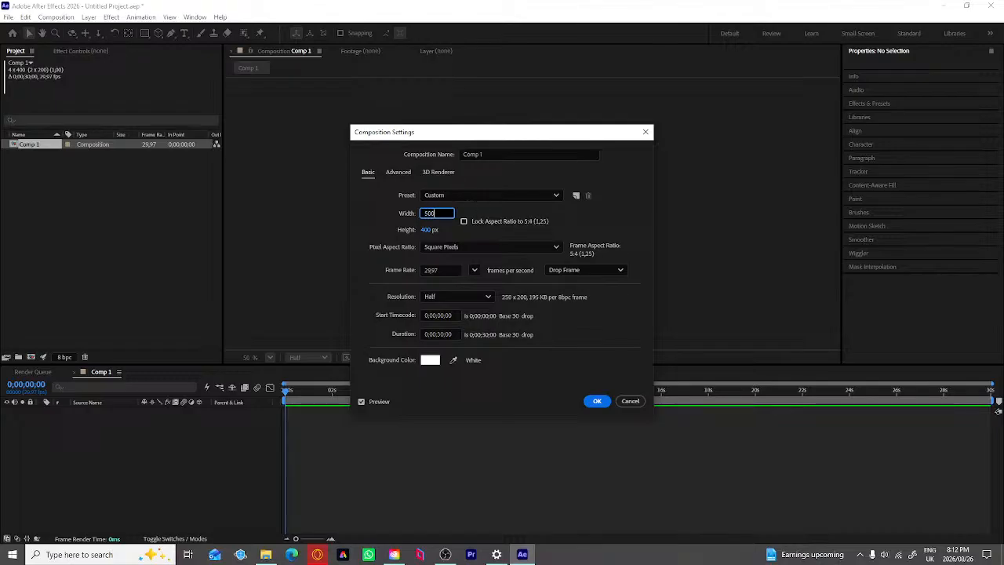
key(Return)
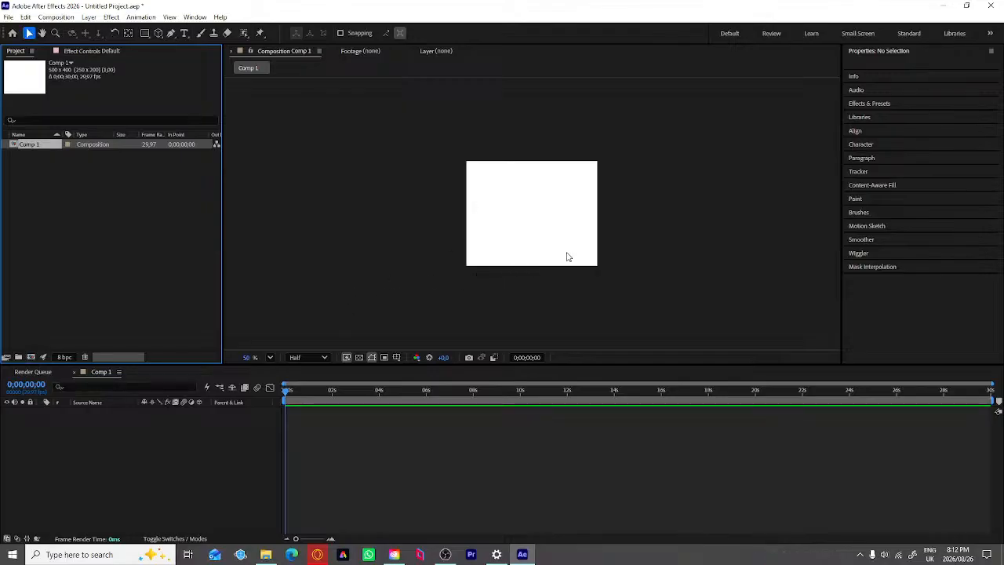
scroll(568, 255, up, 2)
scroll(568, 256, down, 2)
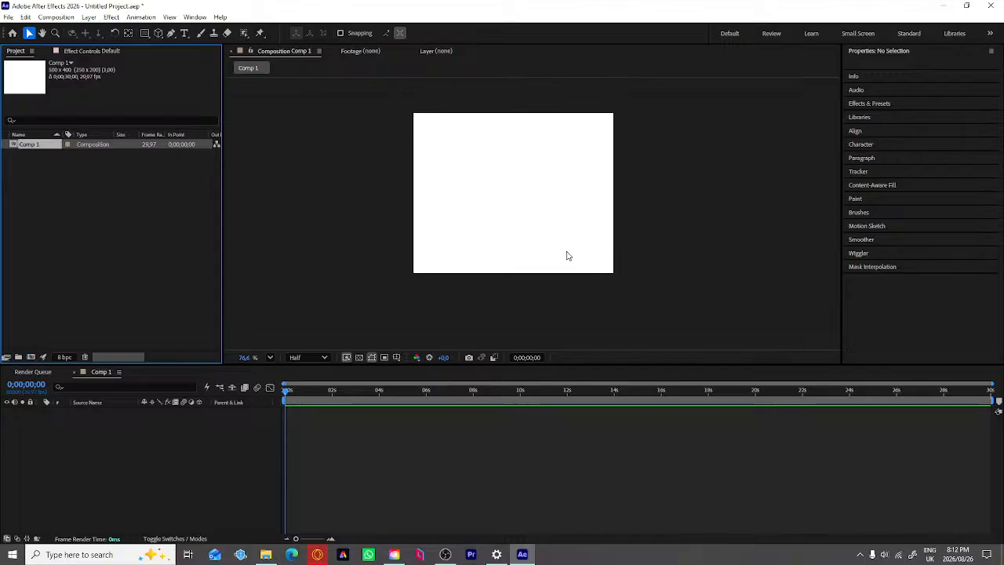
scroll(556, 209, up, 1)
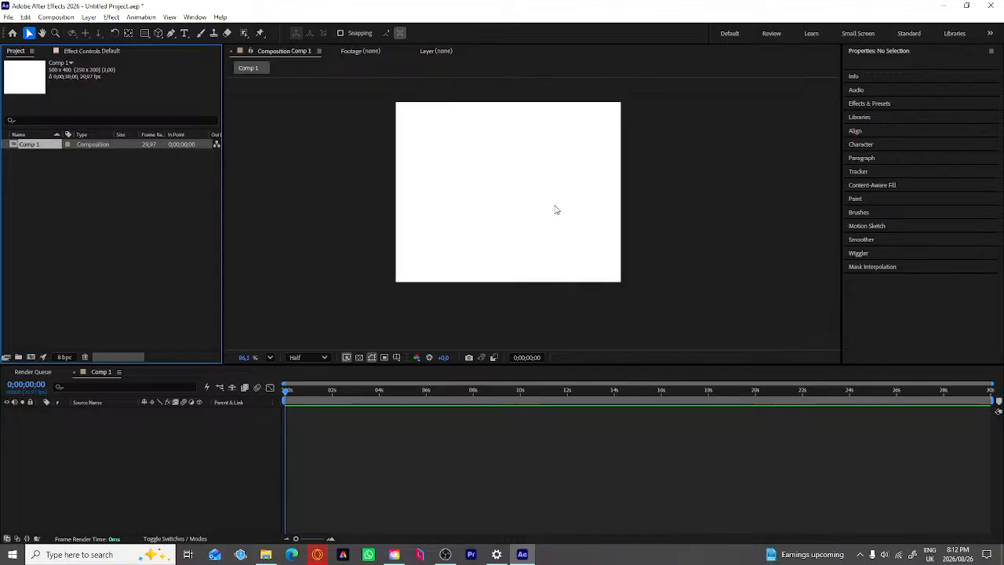
scroll(639, 213, up, 1)
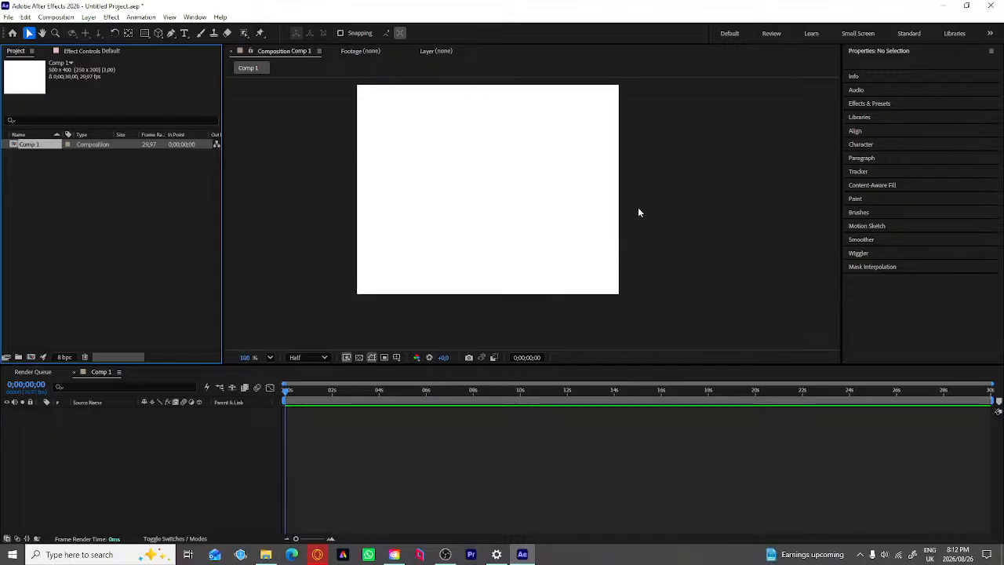
scroll(639, 213, down, 3)
scroll(639, 211, up, 1)
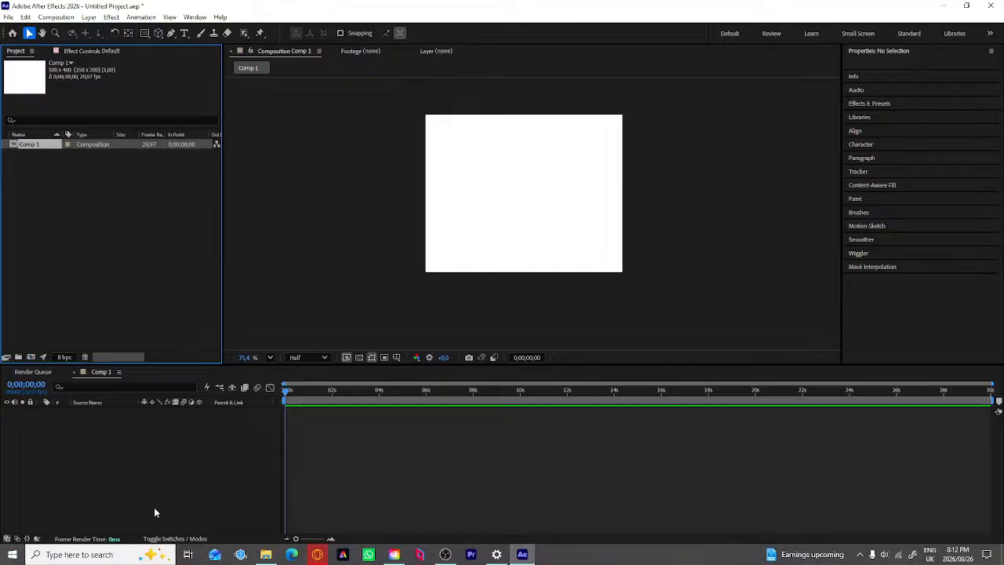
Step: Switch to Notepad and write "CREATING" and "CITY SCAPE" on two separate lines
click(135, 557)
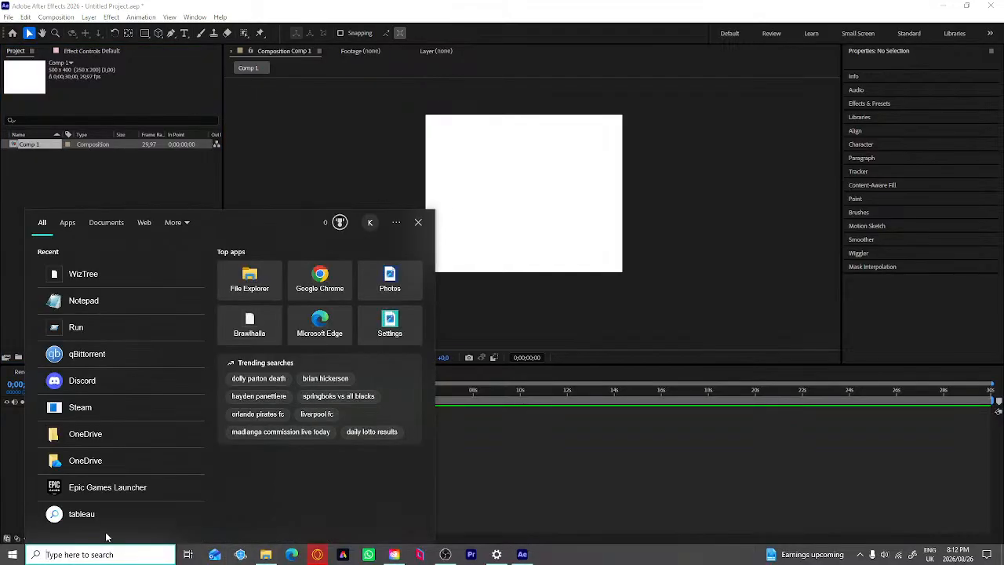
click(75, 301)
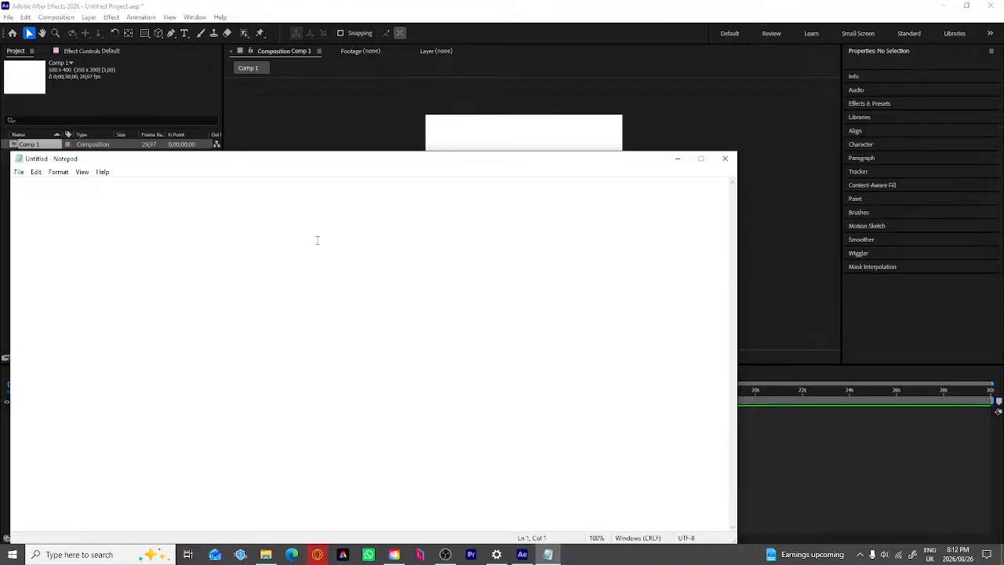
key(Caps_Lock)
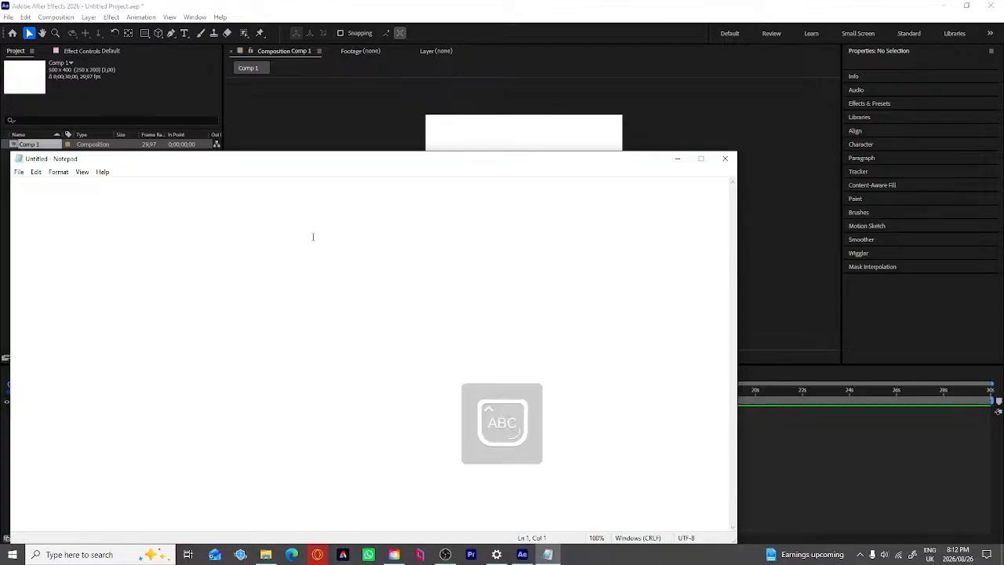
text(C)
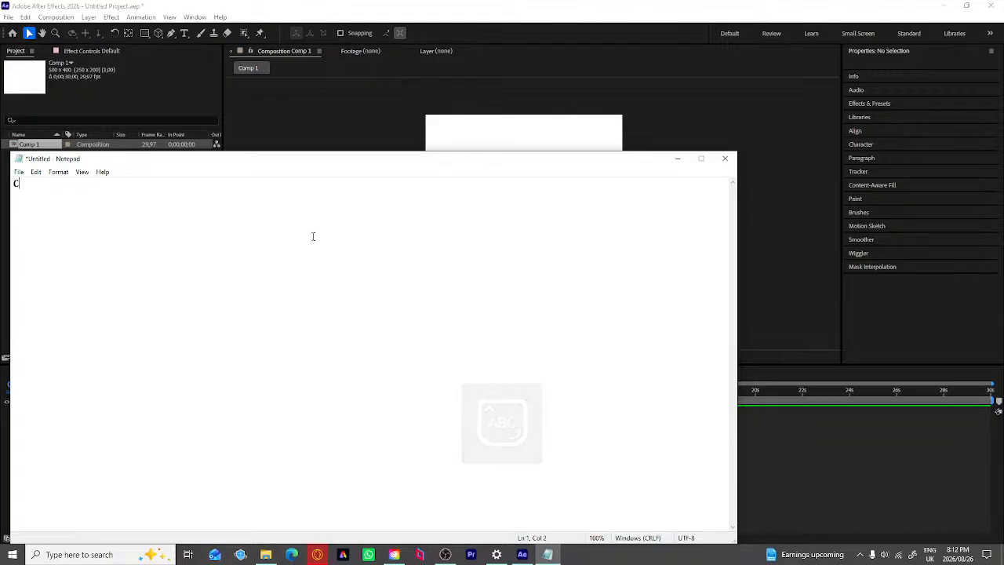
text(RE)
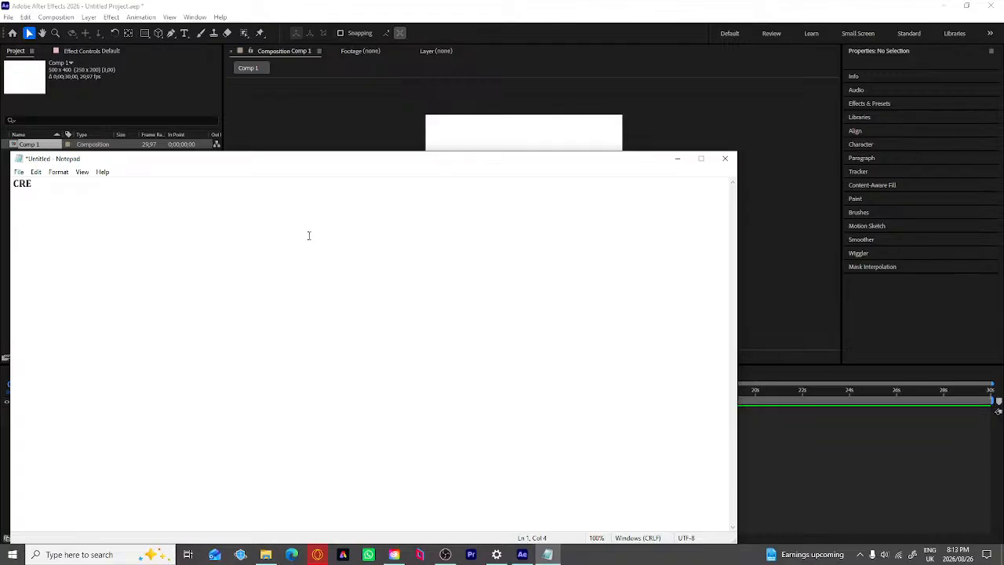
text(ATING)
key(Return)
text(CITY SCAPE)
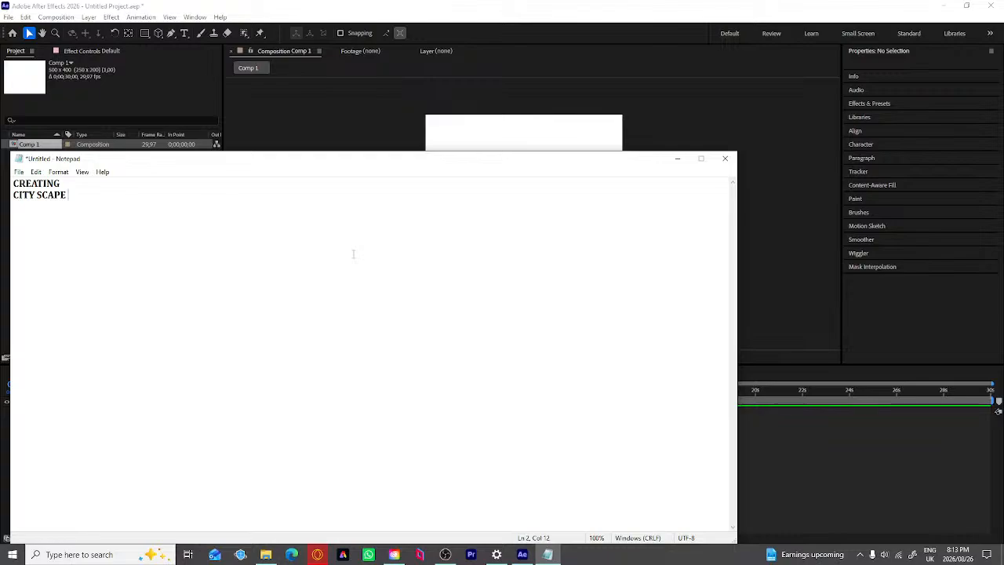
Step: Edit the end of the second line in the note so that the line reads "CITY SCACIRCLES"
key(Return)
text(R)
key(BackSpace)
text(REP)
key(BackSpace)
key(BackSpace)
key(BackSpace)
key(BackSpace)
key(BackSpace)
key(BackSpace)
key(BackSpace)
key(BackSpace)
text(CIRCLES)
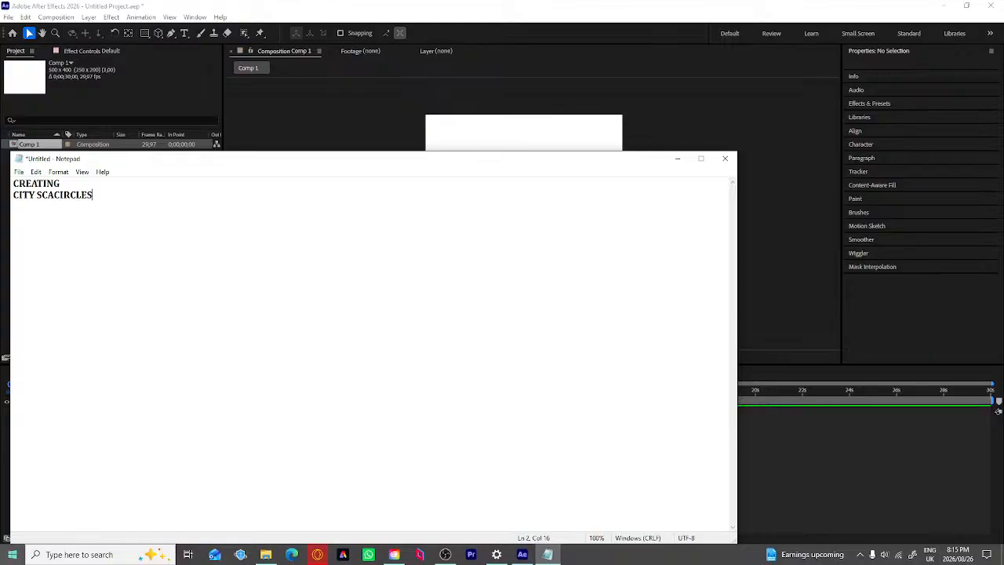
Step: Switch to the Opera browser, search the web for "pINTRES" from the Speed Dial page and open the Pinterest site
click(317, 554)
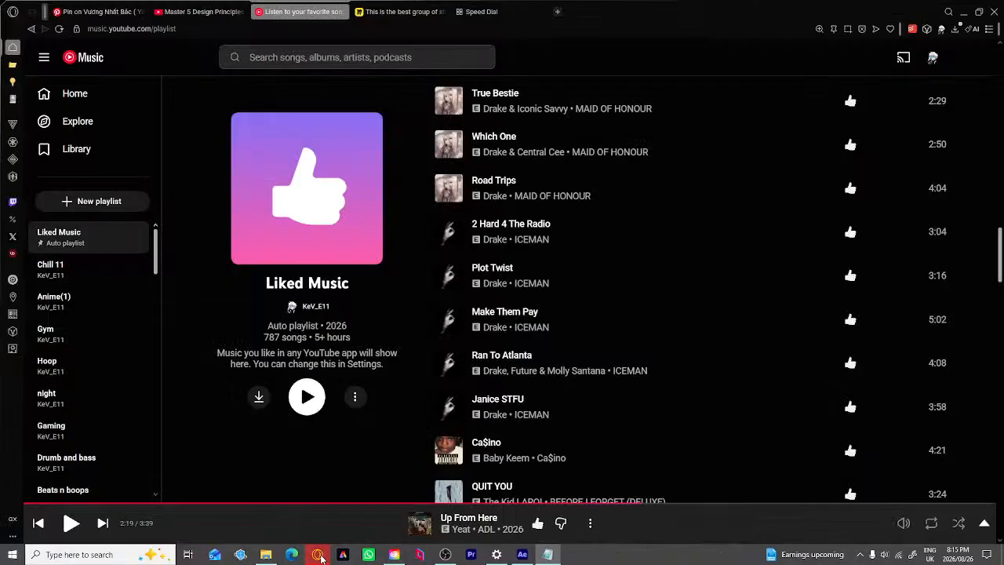
click(502, 11)
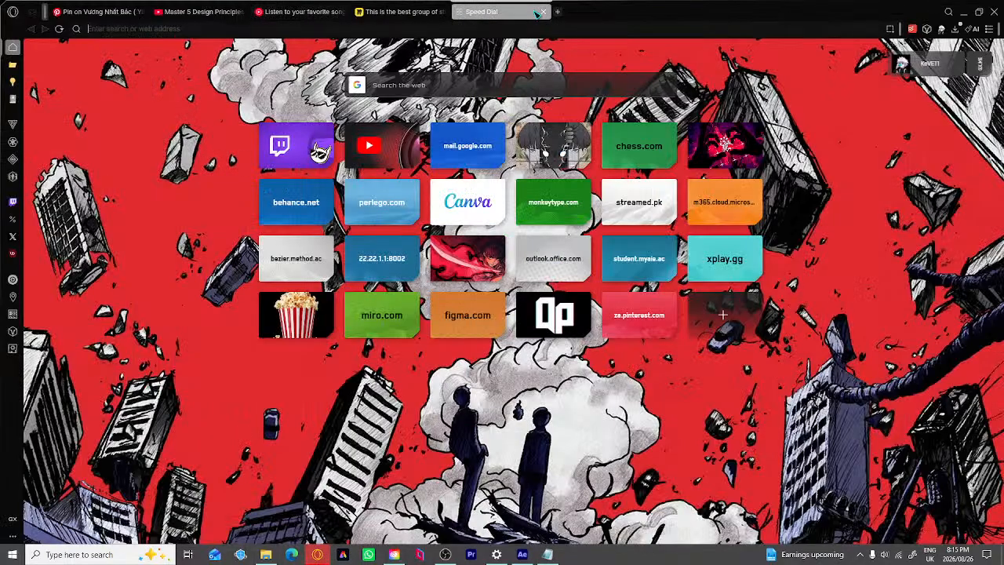
click(530, 85)
key(Caps_Lock)
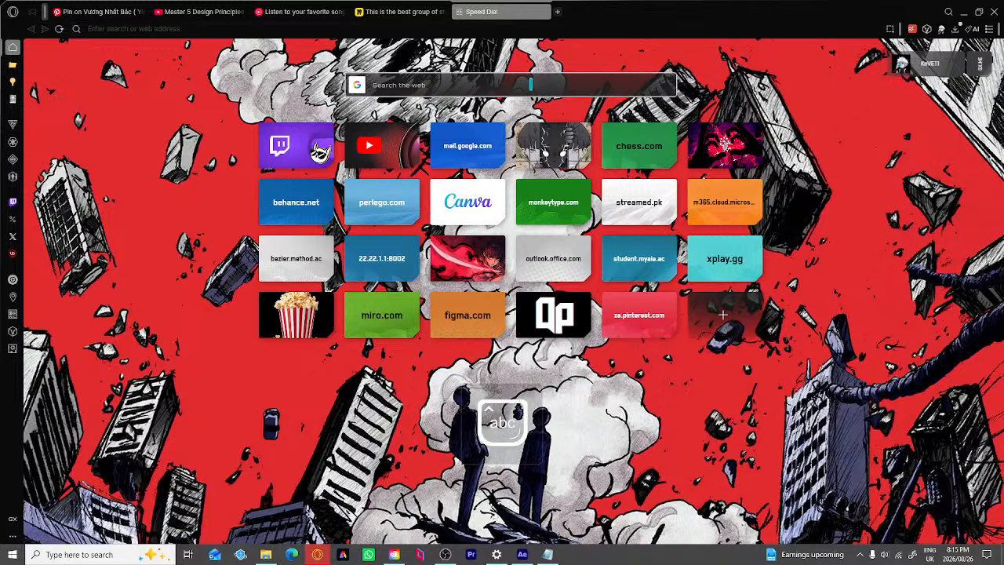
text(p)
key(Caps_Lock)
text(INTRE)
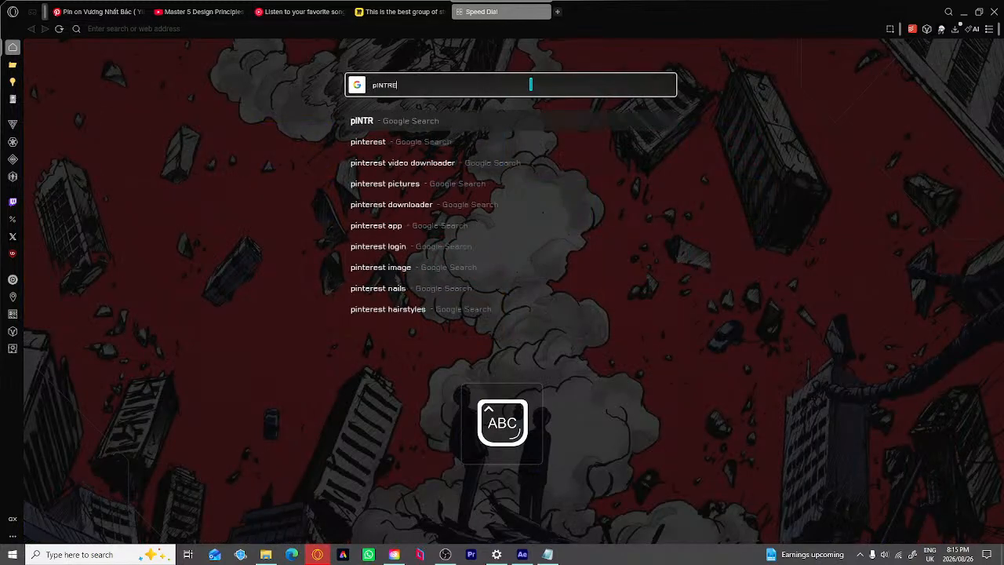
text(S)
key(Return)
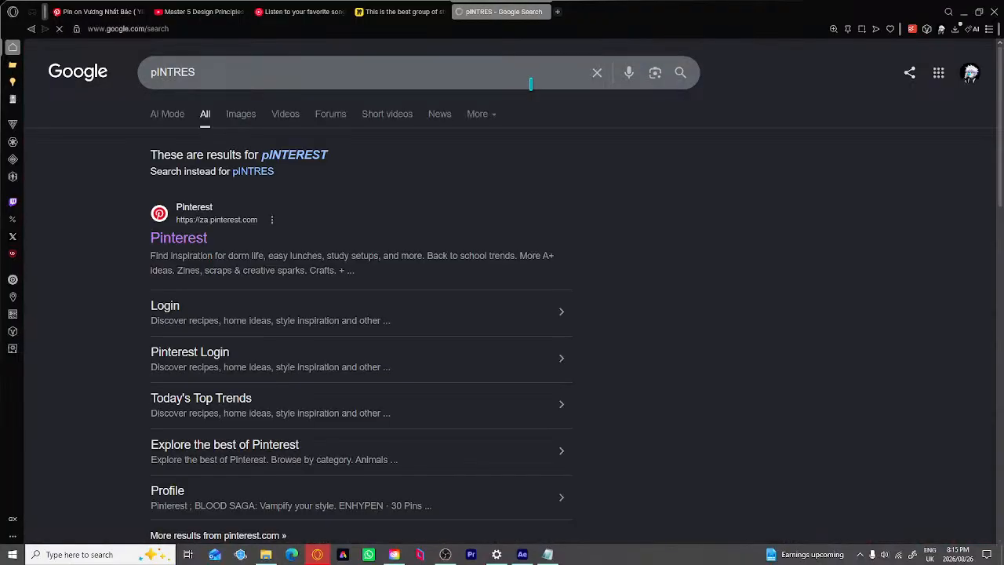
click(190, 246)
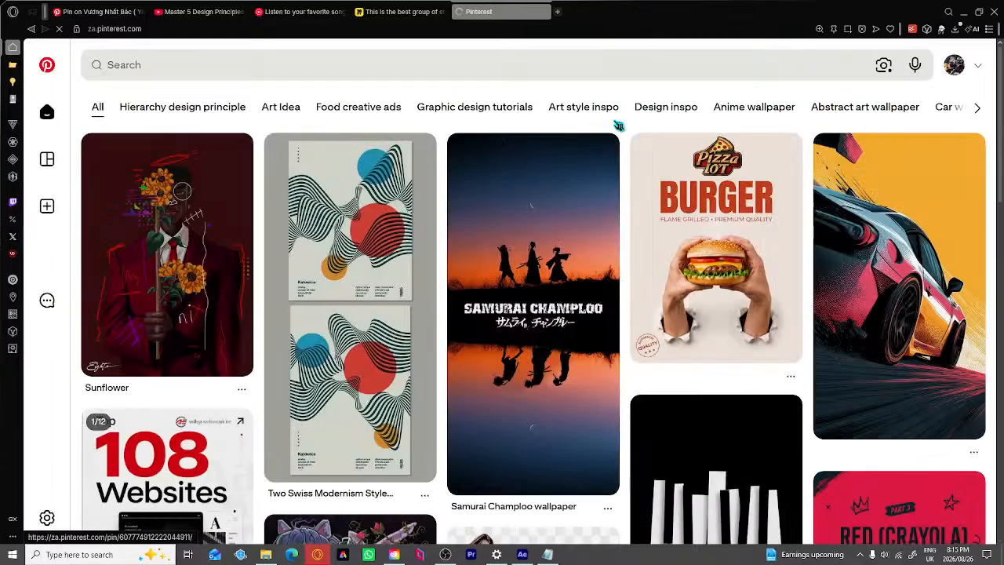
Step: Open the saved board "Hierarchy design principle" and look over its pins
click(47, 159)
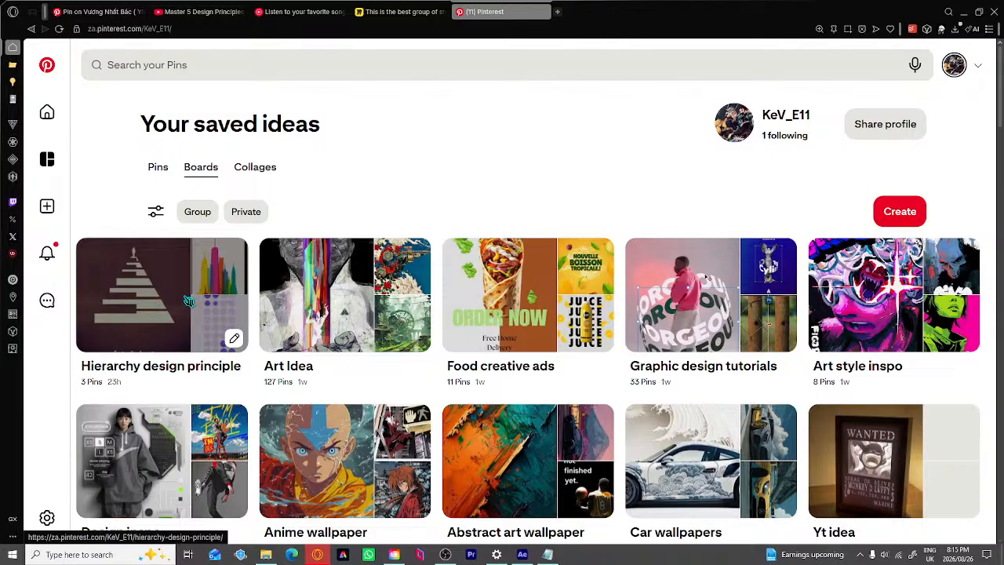
click(189, 301)
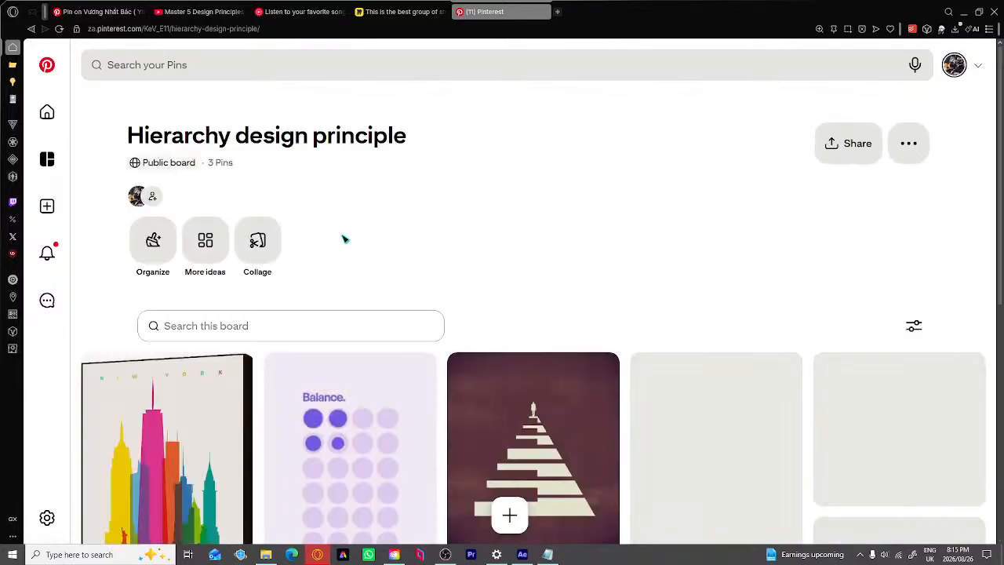
scroll(445, 259, down, 1)
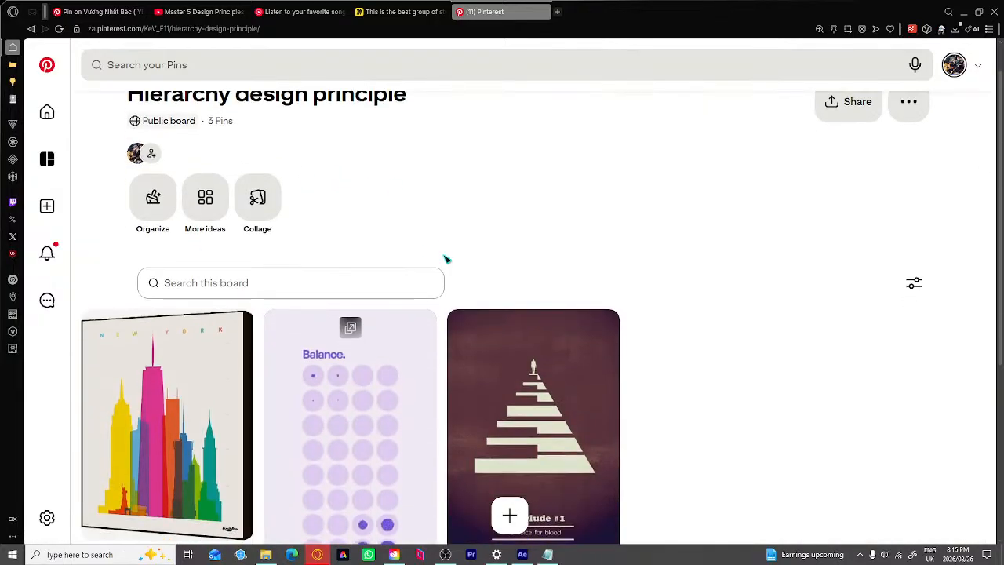
Step: Examine the New York skyline and "Interlude #1" pins on the board, then browse the suggested ideas
scroll(445, 259, down, 2)
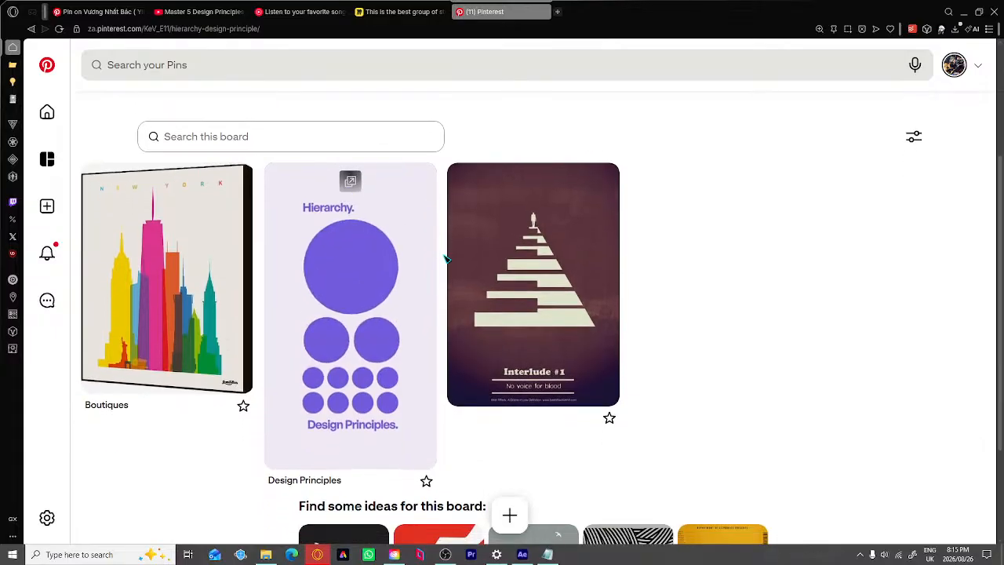
click(182, 272)
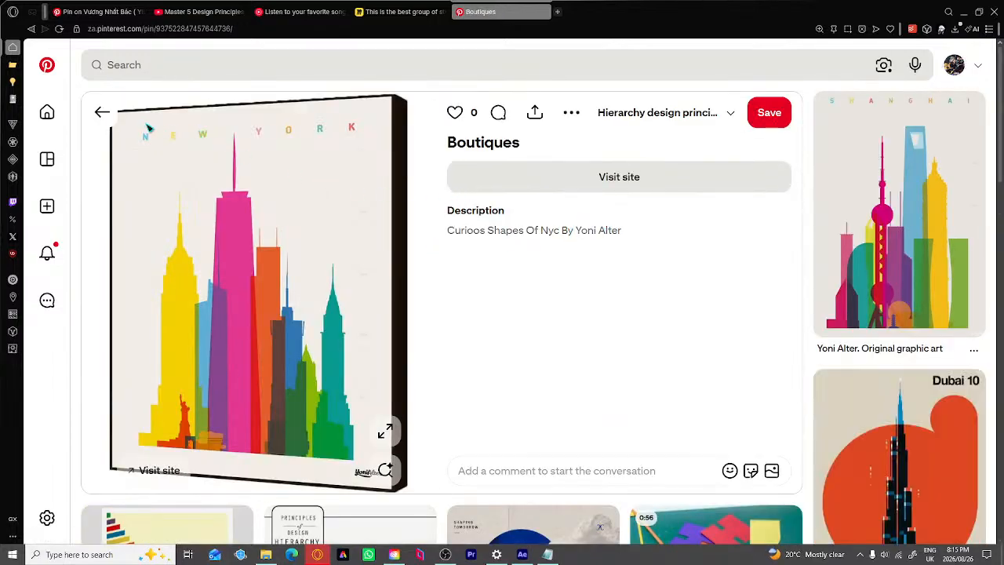
click(103, 113)
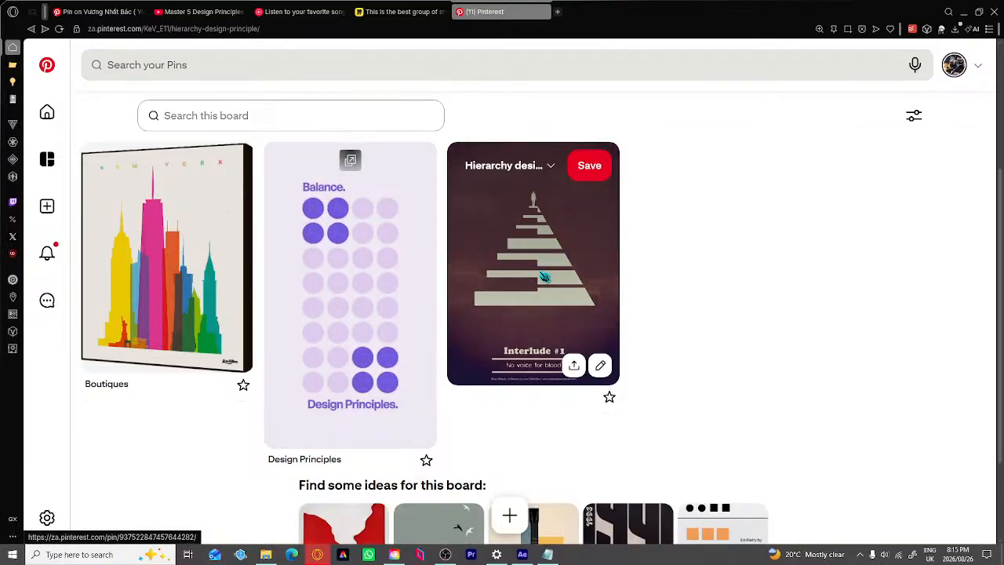
click(541, 276)
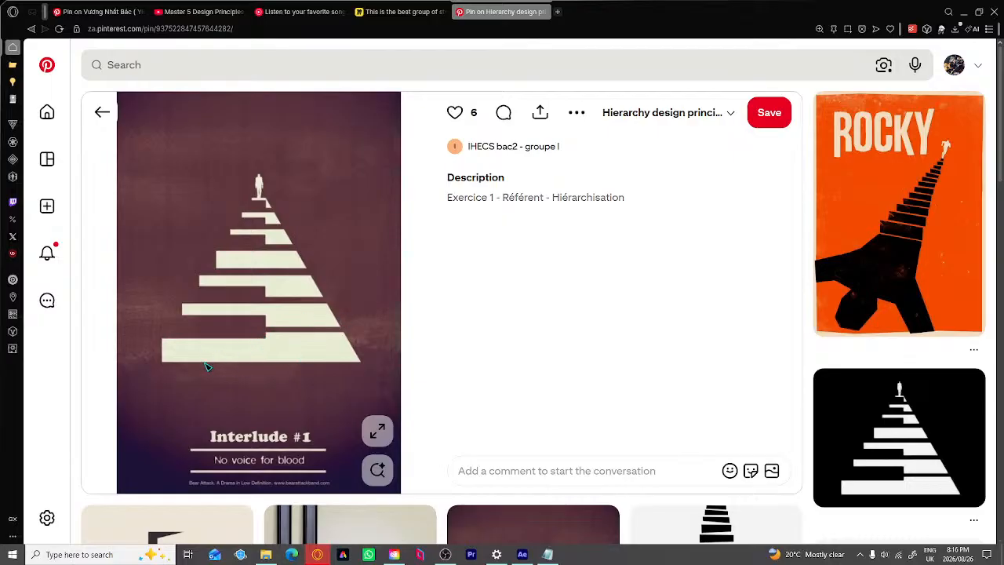
click(102, 115)
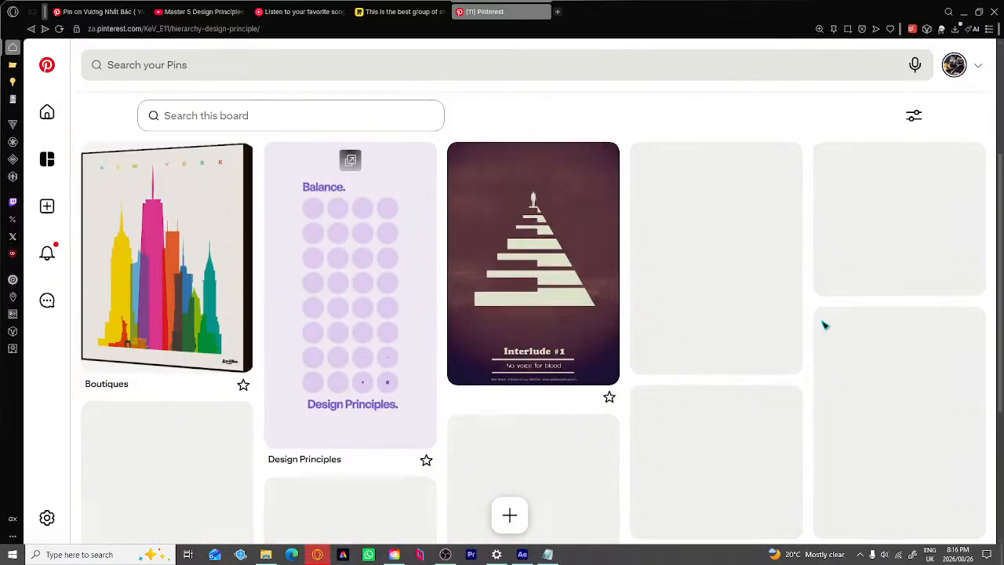
scroll(896, 326, down, 1)
scroll(895, 326, down, 2)
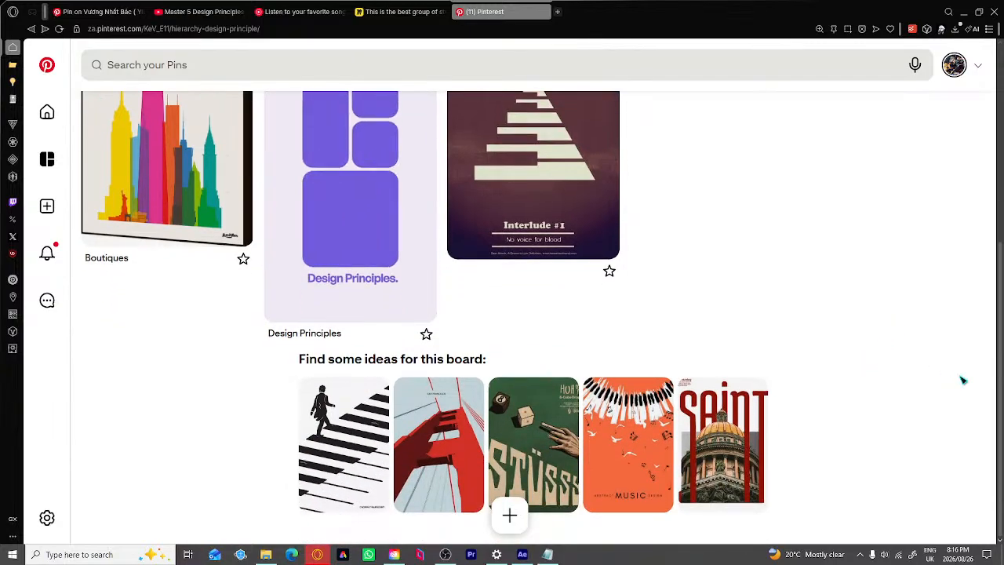
scroll(963, 380, up, 5)
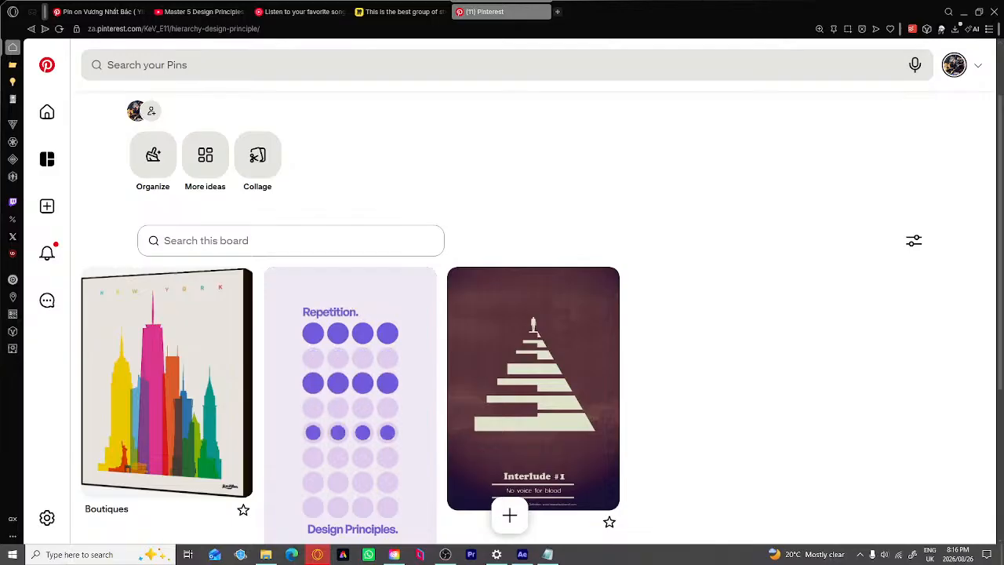
Step: Replace the Pinterest tab with a new Speed Dial tab and switch to After Effects to view the composition at 100%
click(543, 12)
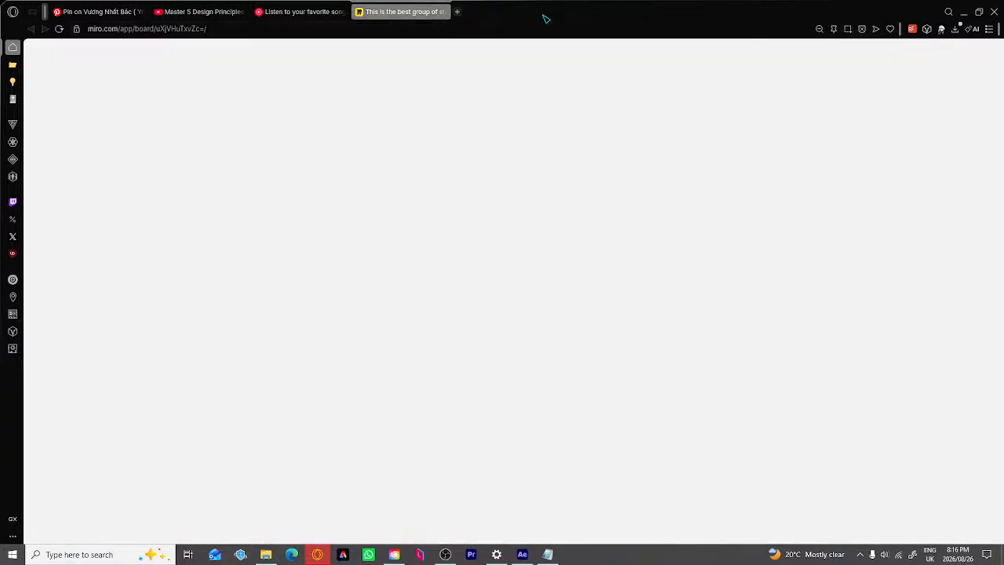
click(458, 12)
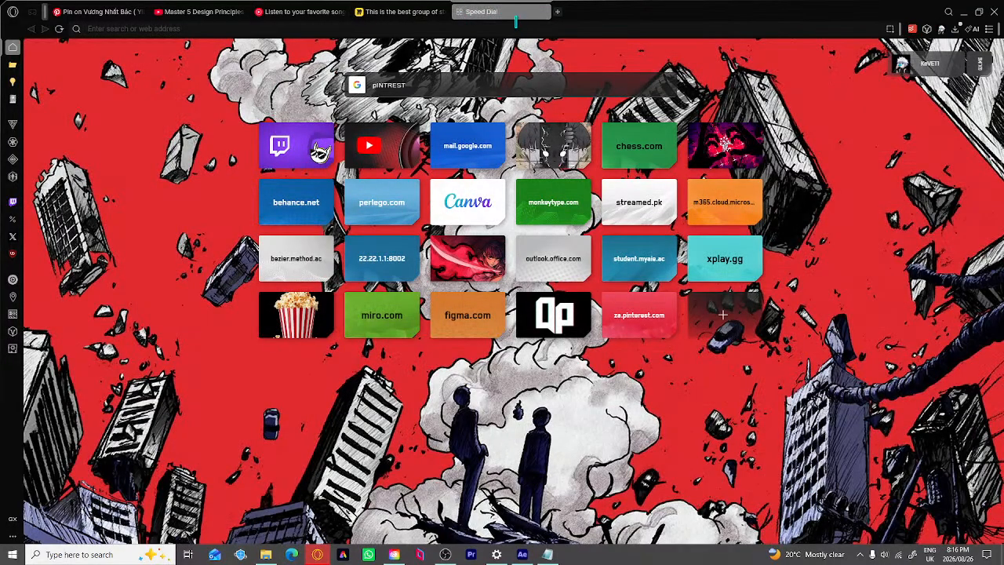
mouse_move(526, 557)
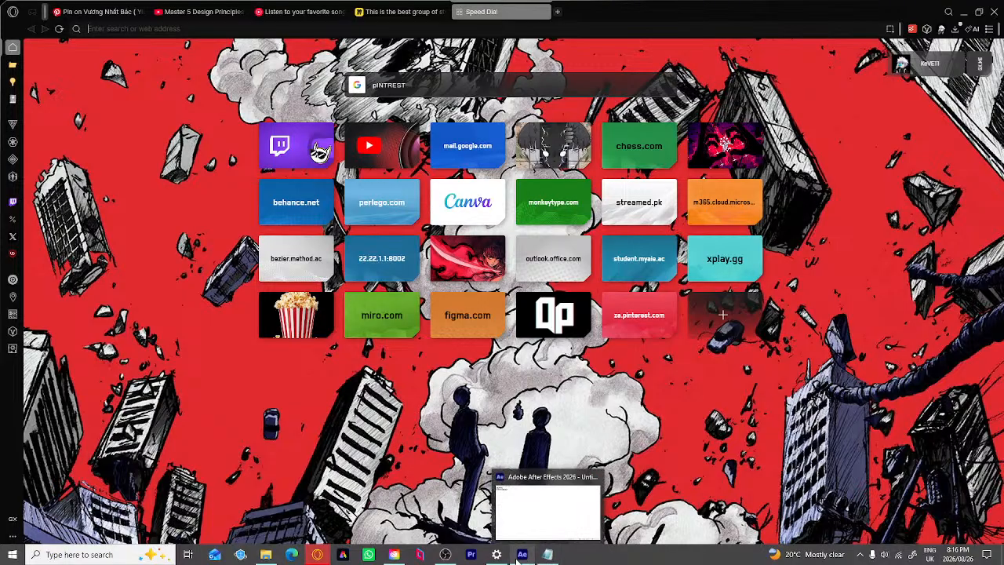
click(525, 505)
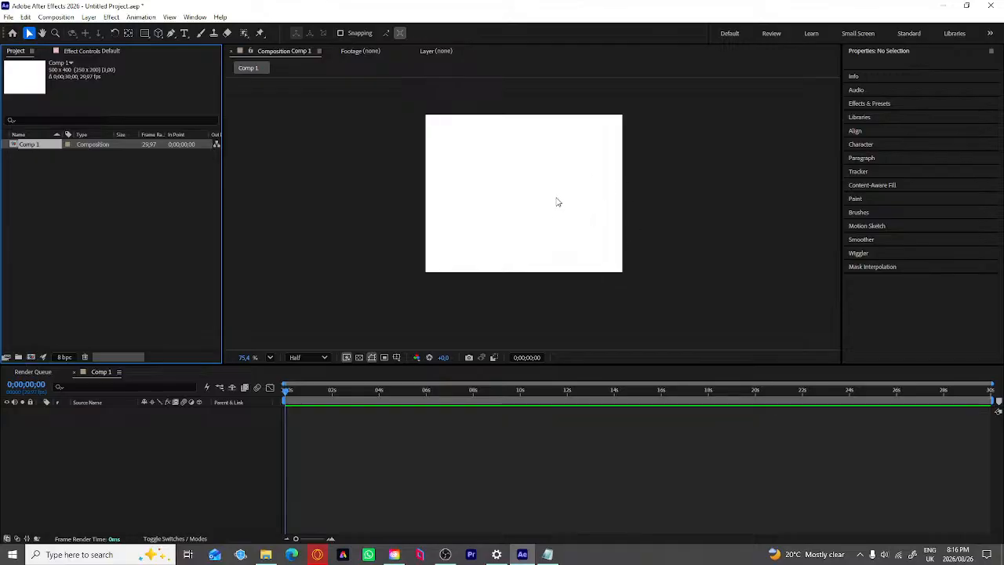
scroll(555, 204, up, 3)
scroll(555, 211, down, 1)
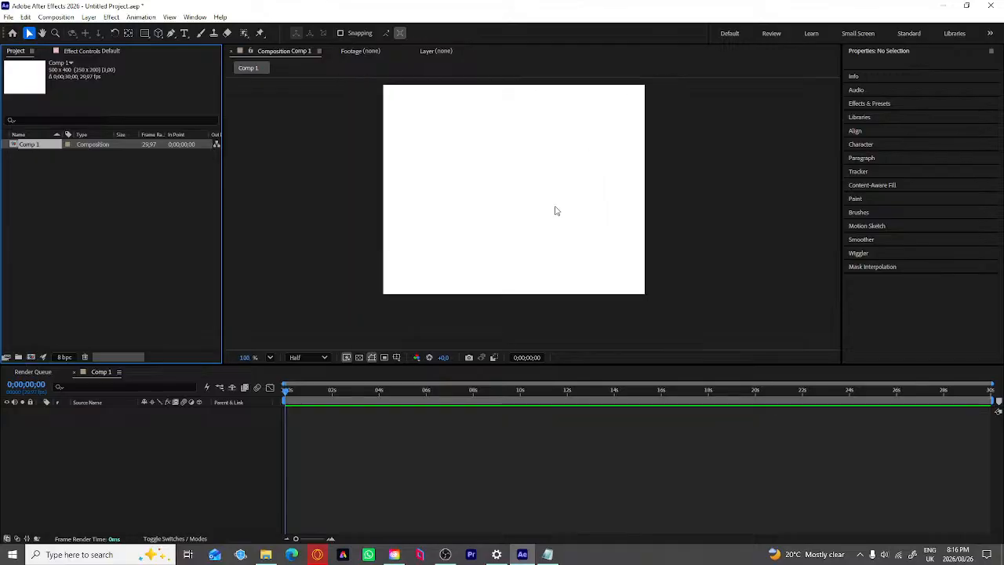
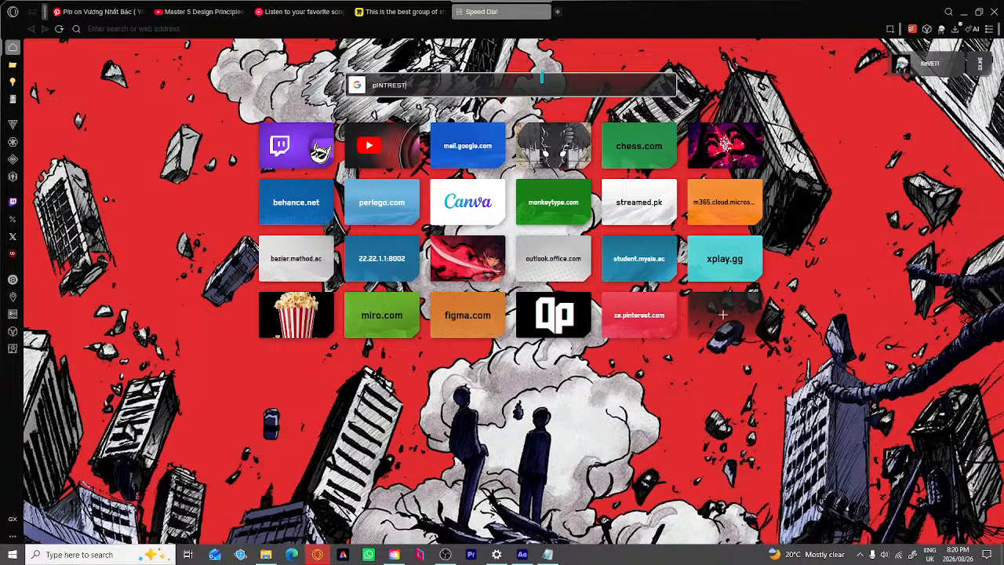
Step: Switch to the Opera browser, search the web for "pINTRESTPintrest" and open the Pinterest site
key(Caps_Lock)
text(Pint)
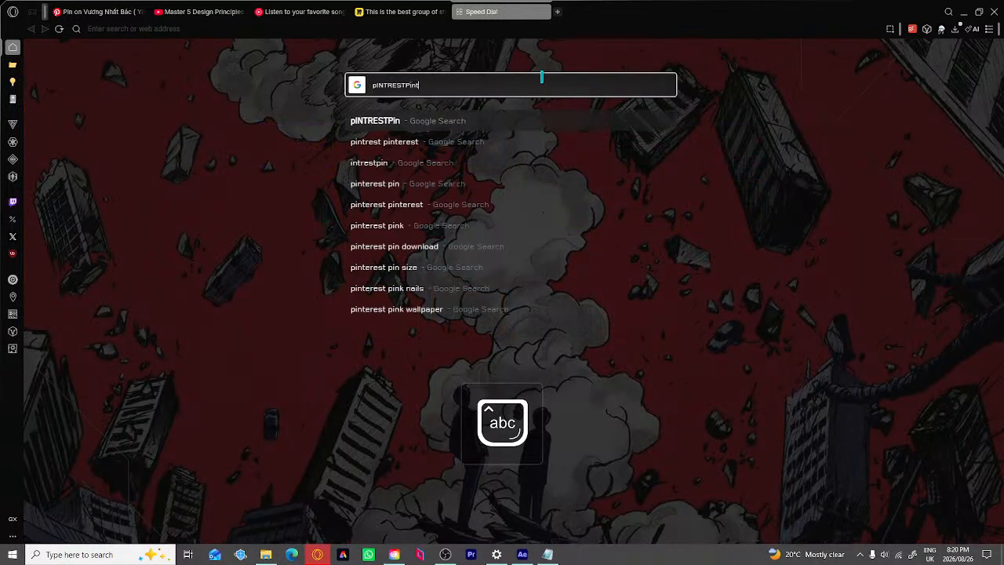
text(rest)
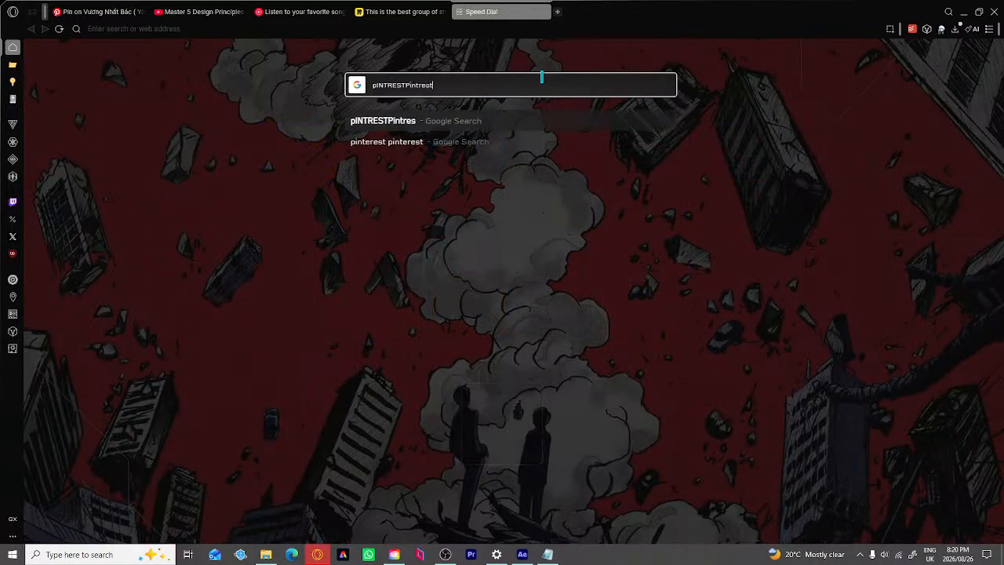
key(Return)
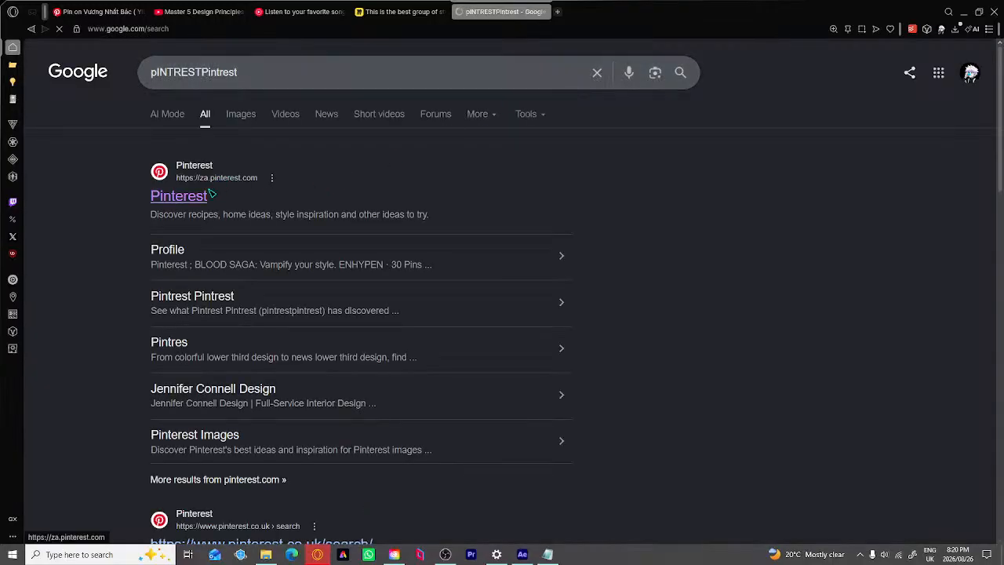
click(194, 206)
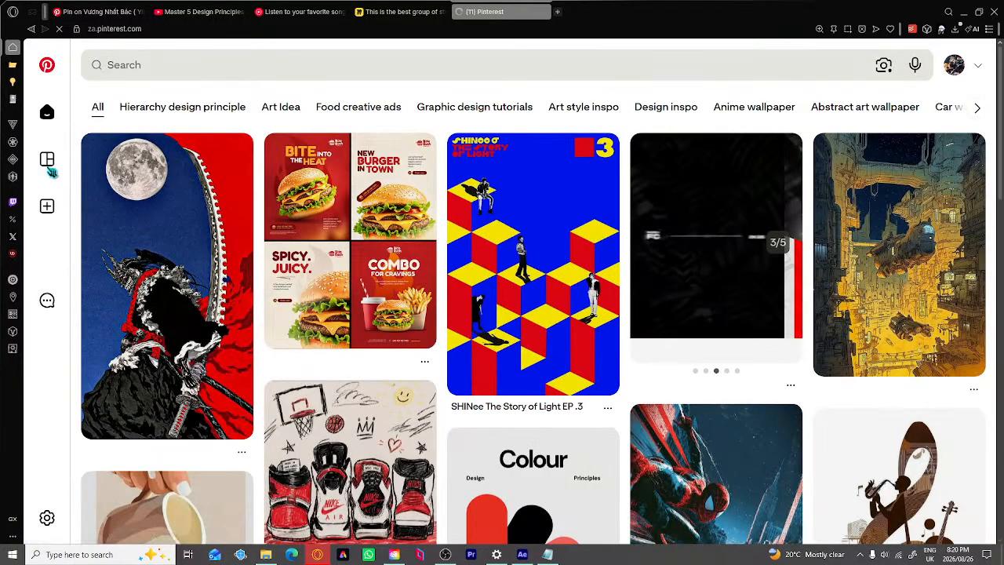
Step: Open the saved board "Hierarchy design principle" and examine its three pins
click(47, 160)
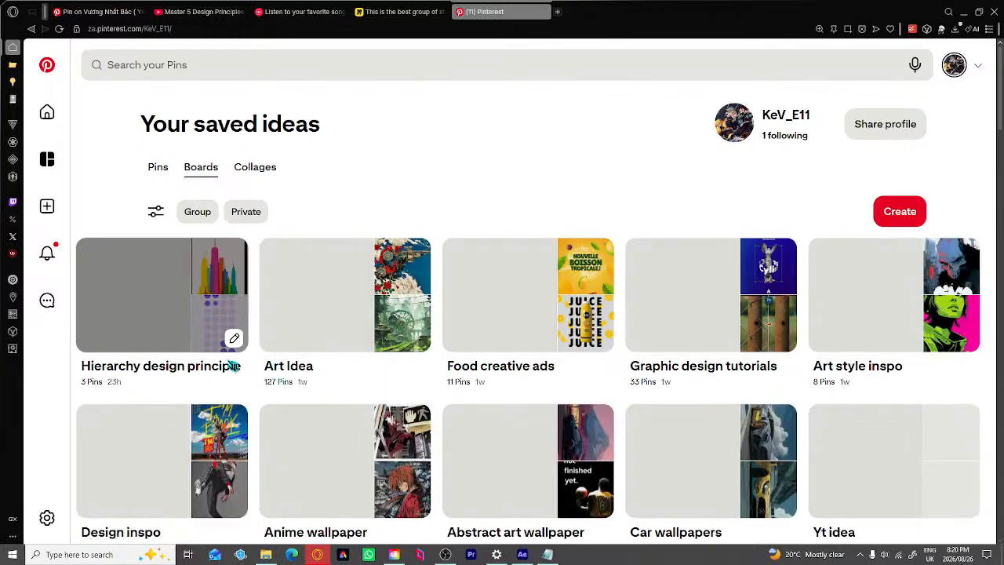
click(194, 324)
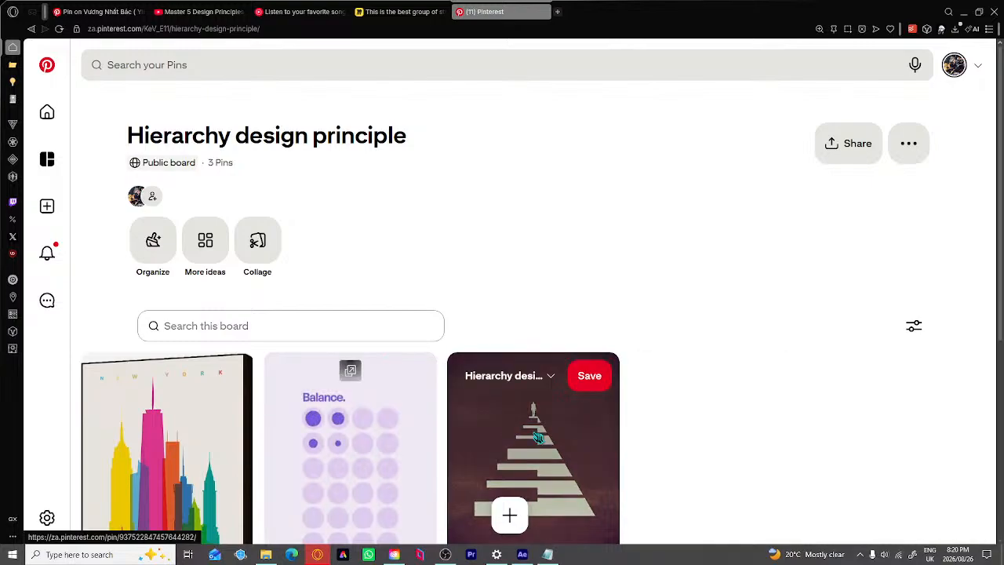
scroll(609, 418, down, 3)
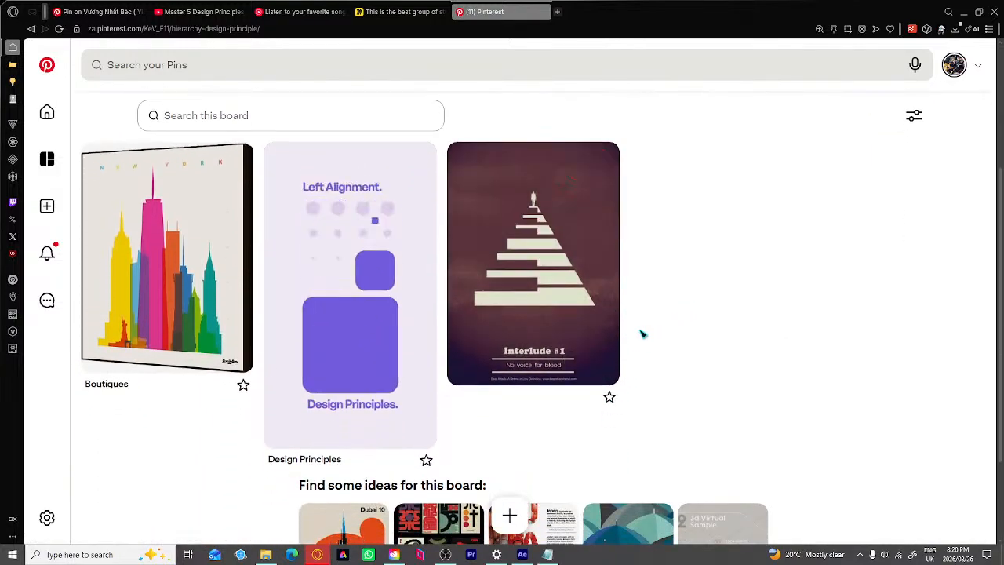
mouse_move(573, 346)
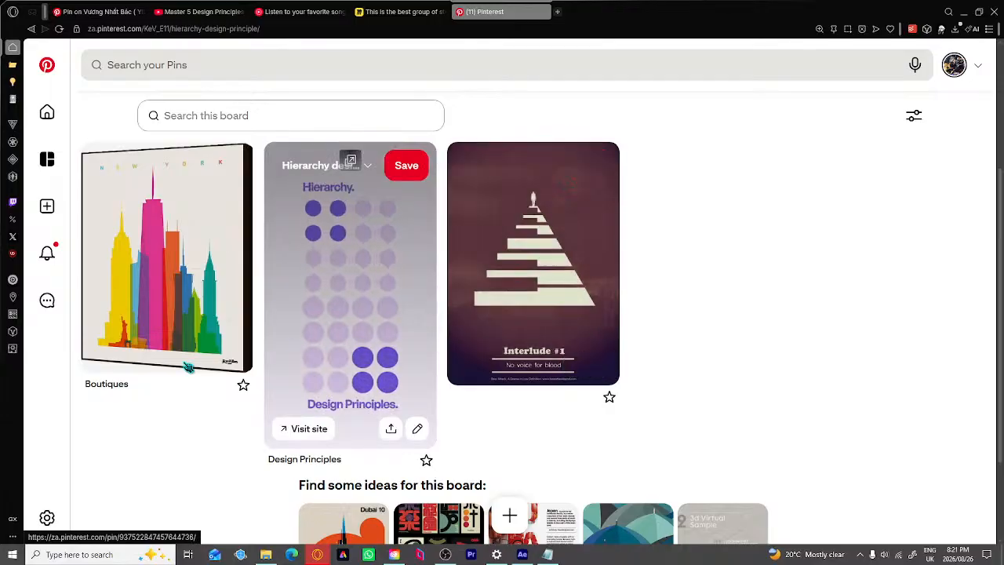
mouse_move(129, 383)
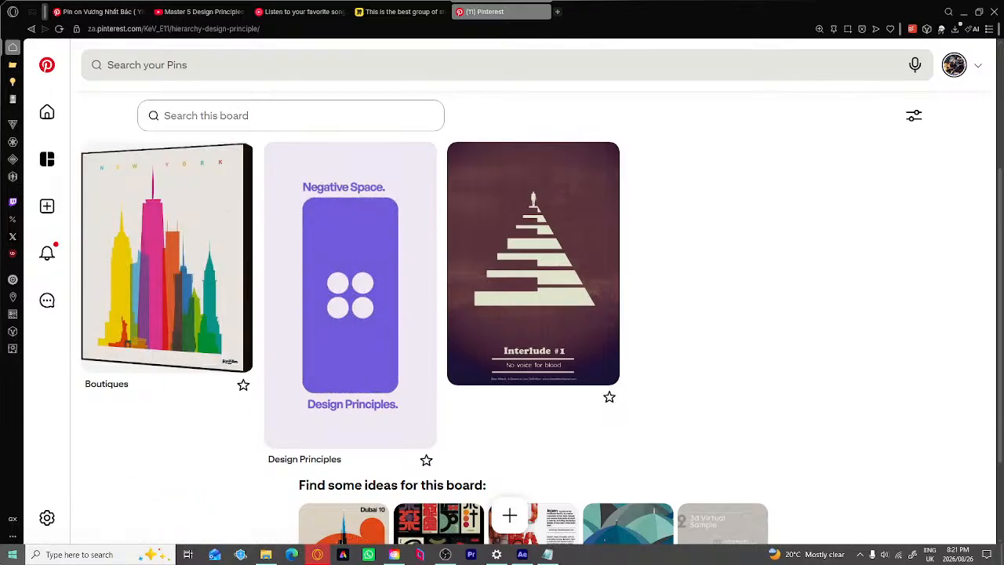
Step: Switch to After Effects and draw a tall, narrow rectangle of about 33 x 194 px left of the composition's centre
click(523, 554)
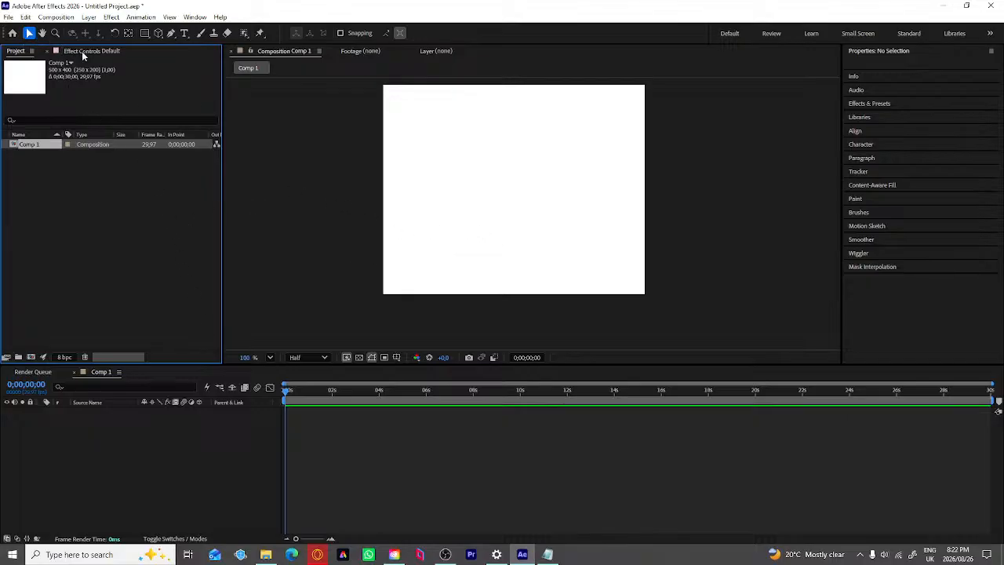
click(146, 33)
click(146, 34)
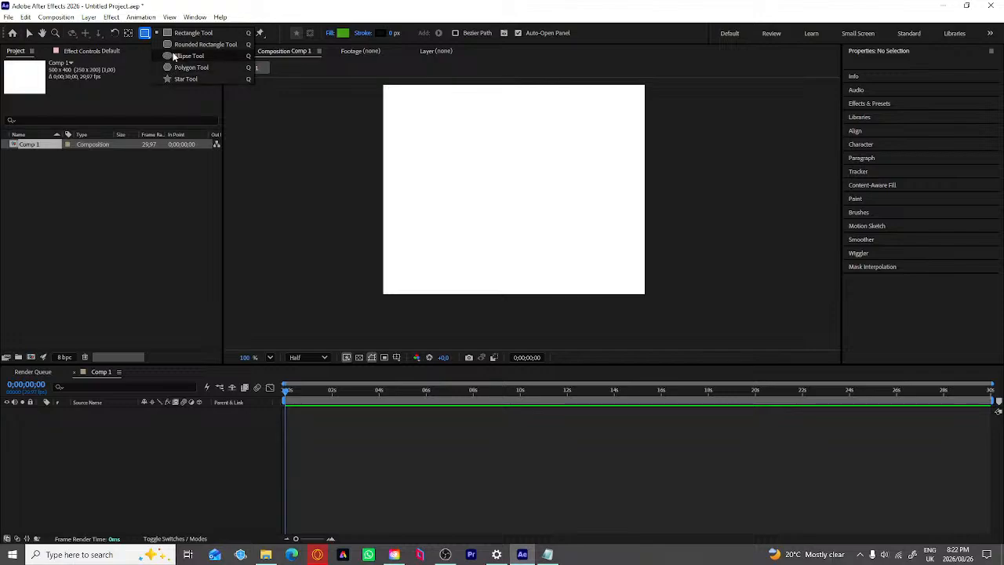
click(196, 33)
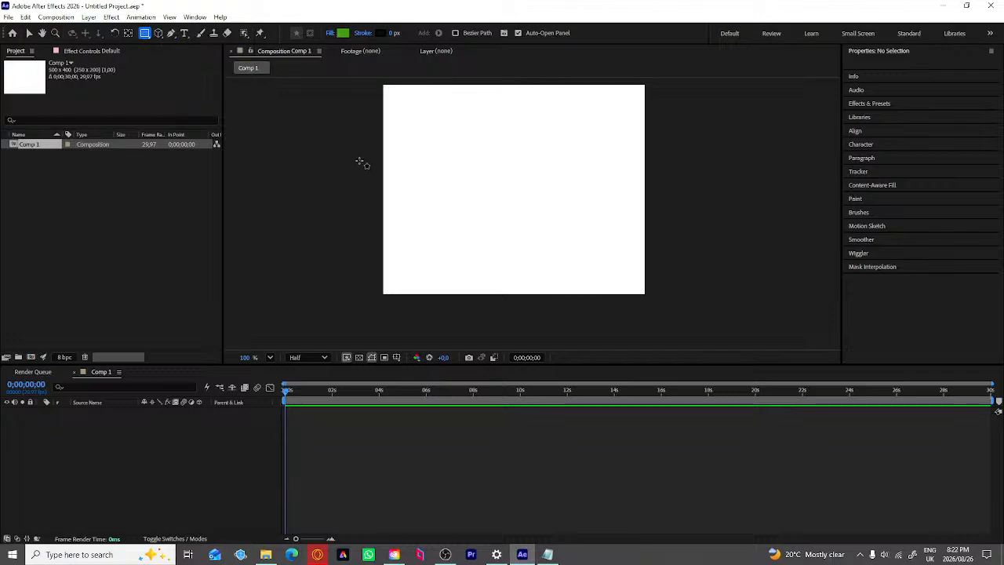
mouse_move(444, 134)
mouse_down()
mouse_move(446, 187)
mouse_move(459, 189)
mouse_move(467, 236)
mouse_up()
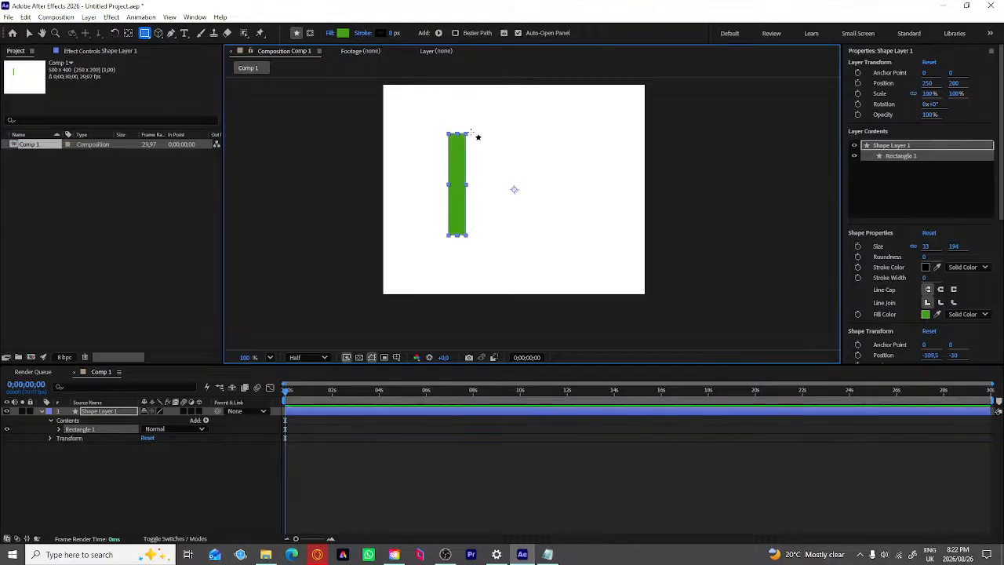
Step: Set the rectangle's fill colour to the blue 113FB5
click(343, 33)
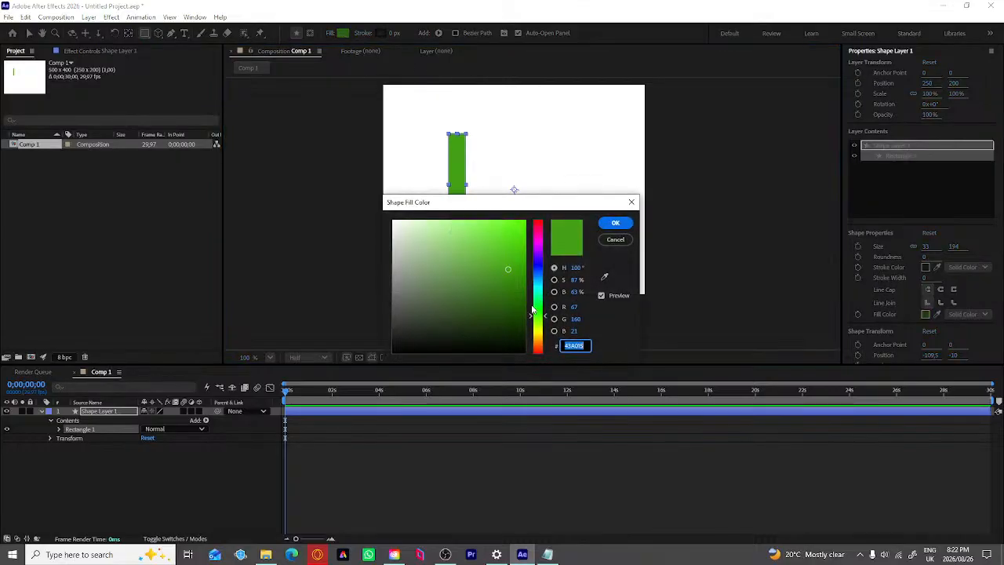
drag(539, 319, 551, 276)
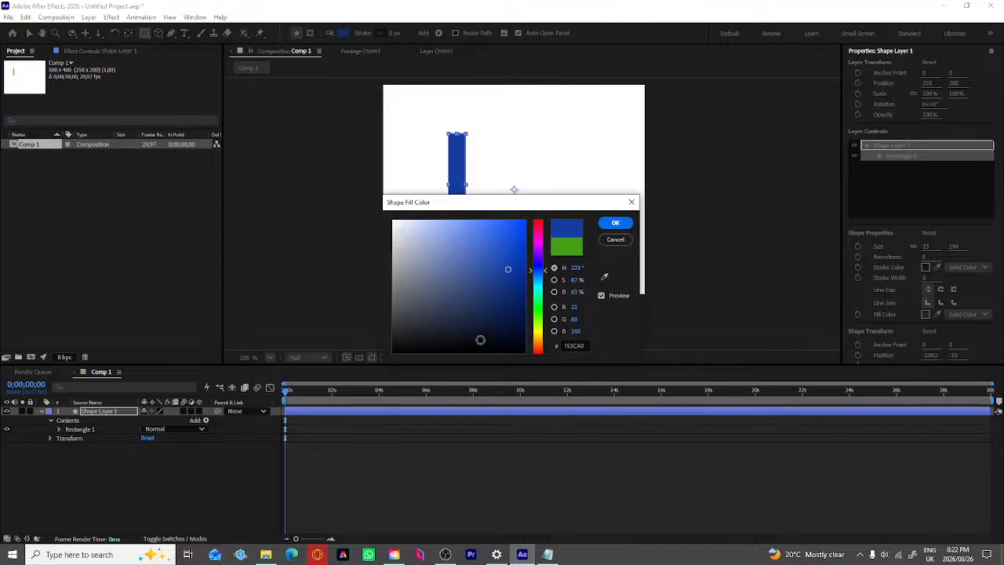
click(480, 340)
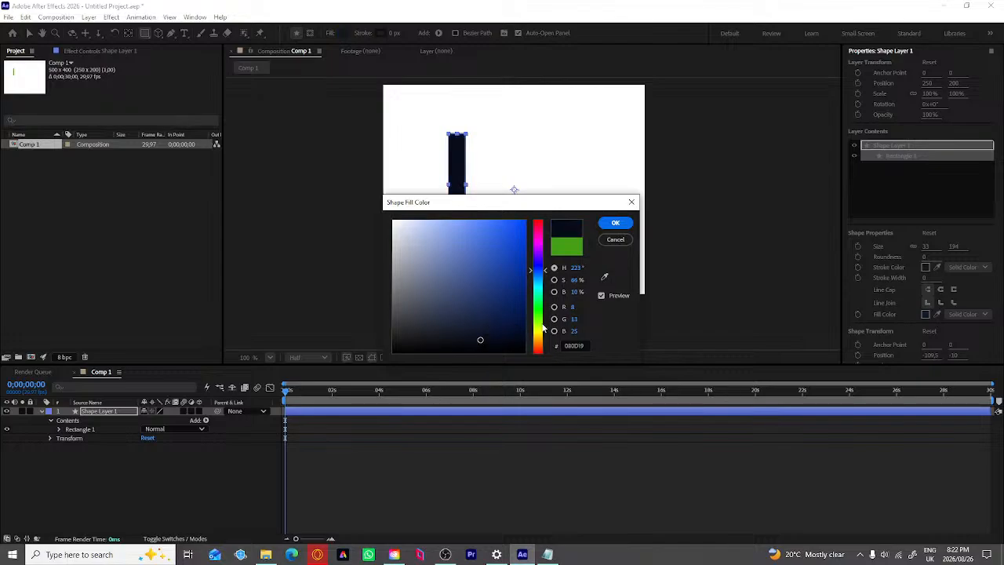
mouse_move(480, 340)
mouse_down()
mouse_move(485, 278)
mouse_move(474, 300)
mouse_move(476, 284)
mouse_move(489, 316)
mouse_move(509, 295)
mouse_up()
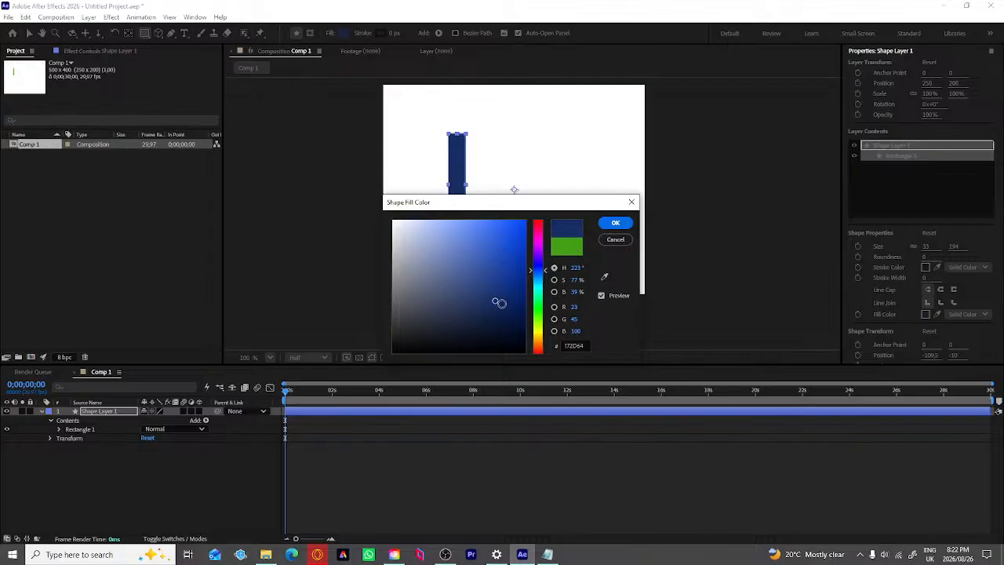
mouse_move(496, 303)
mouse_down()
mouse_move(490, 257)
mouse_move(461, 253)
mouse_move(497, 246)
mouse_move(467, 240)
mouse_up()
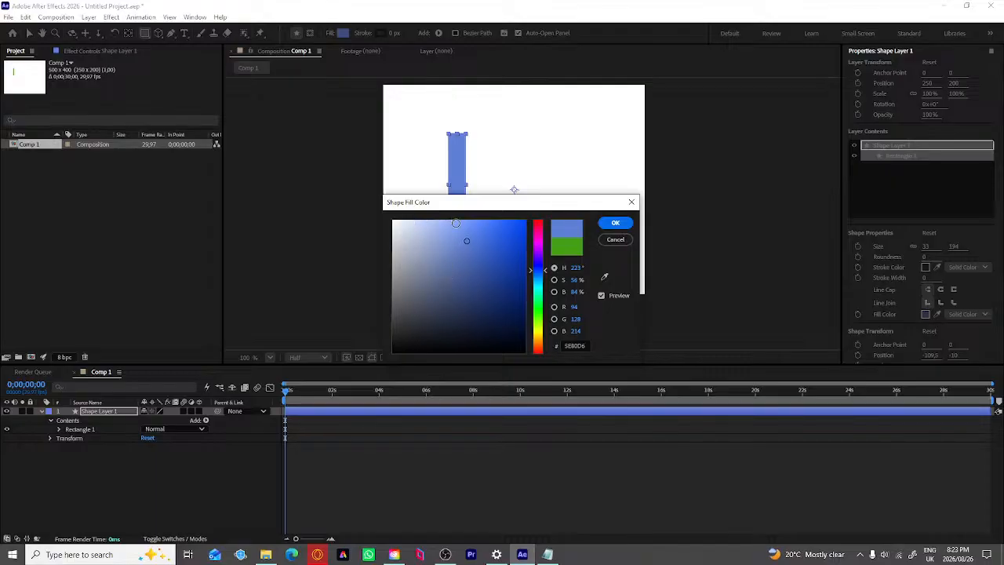
mouse_move(471, 294)
mouse_down()
mouse_move(507, 332)
mouse_move(512, 258)
mouse_up()
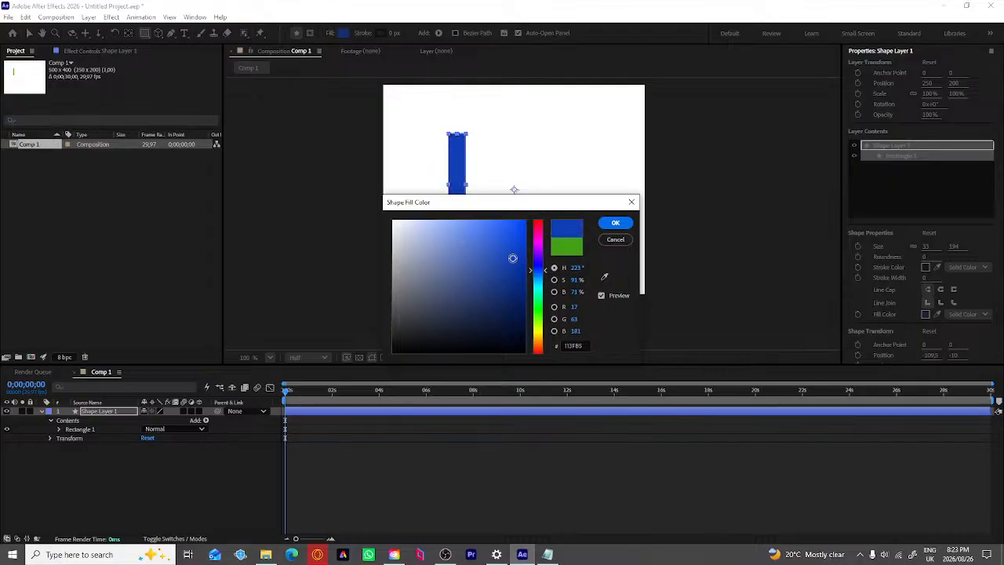
click(616, 222)
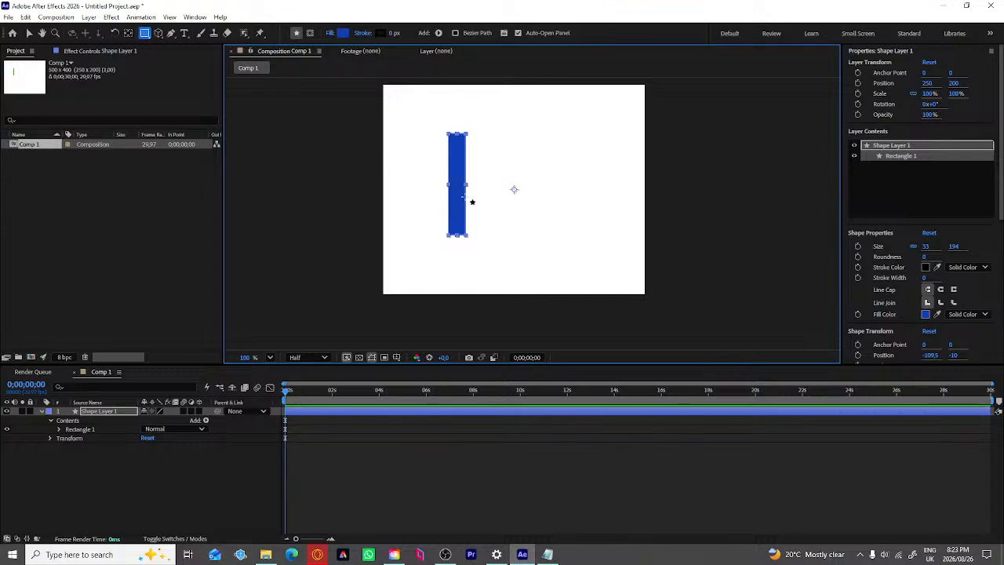
Step: Delete the rectangle's blue fill and activate the Selection tool
key(Delete)
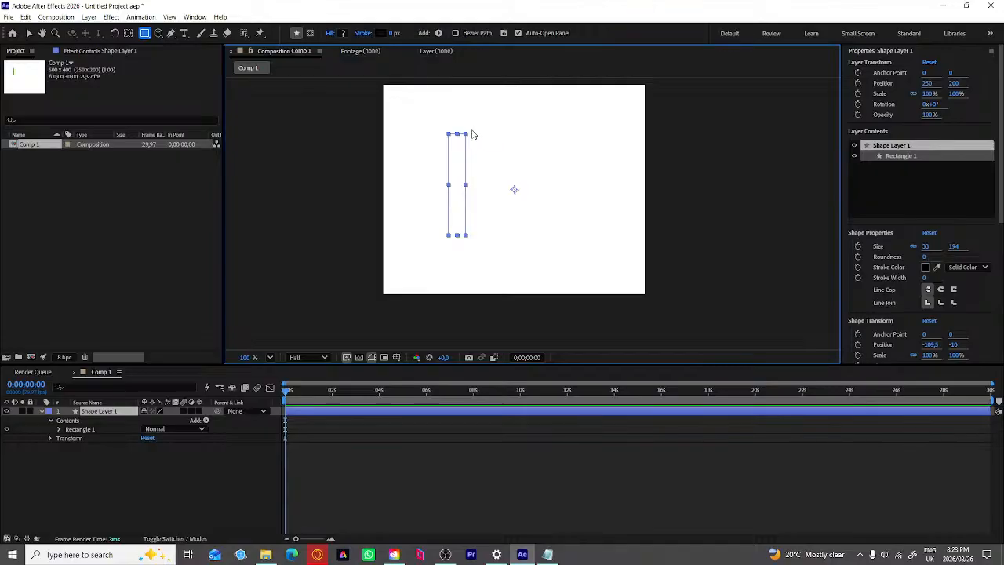
key(v)
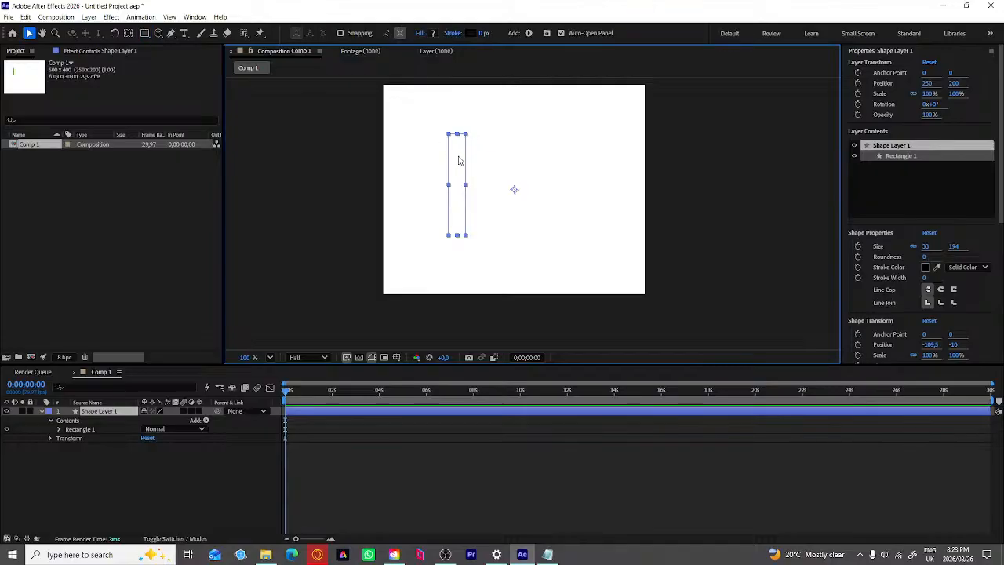
Step: Delete the unfilled rectangle layer and draw a new tall rectangle of about 42 x 236 px near the composition's left edge
key(Delete)
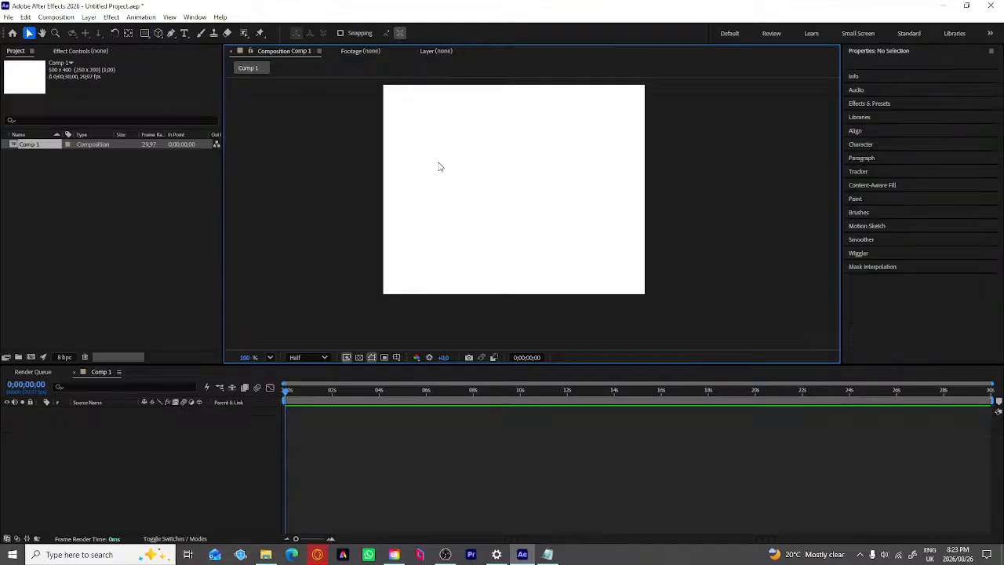
click(145, 32)
drag(149, 36, 187, 34)
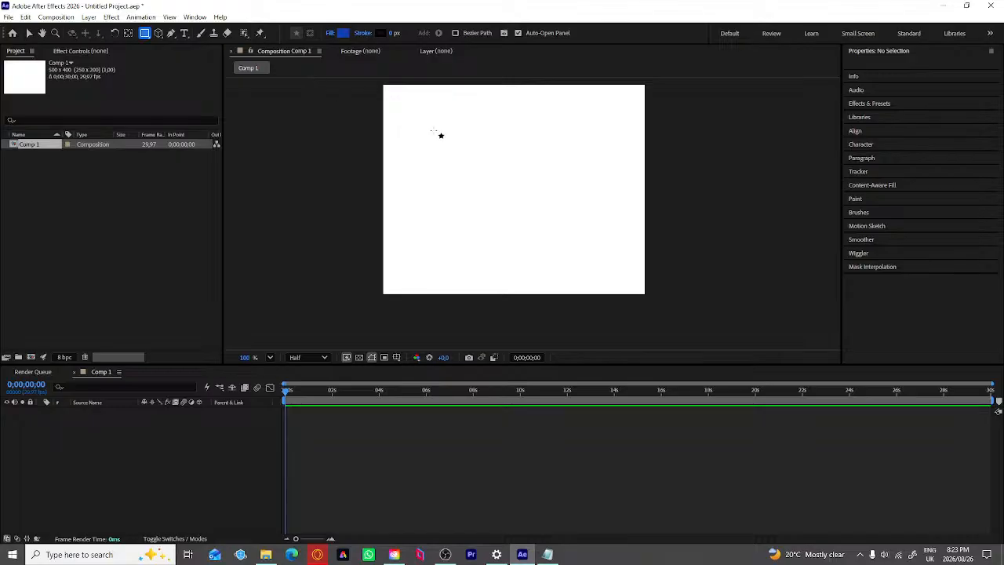
mouse_move(422, 121)
mouse_down()
mouse_move(464, 124)
mouse_move(452, 155)
mouse_move(462, 227)
mouse_move(450, 220)
mouse_move(446, 245)
mouse_up()
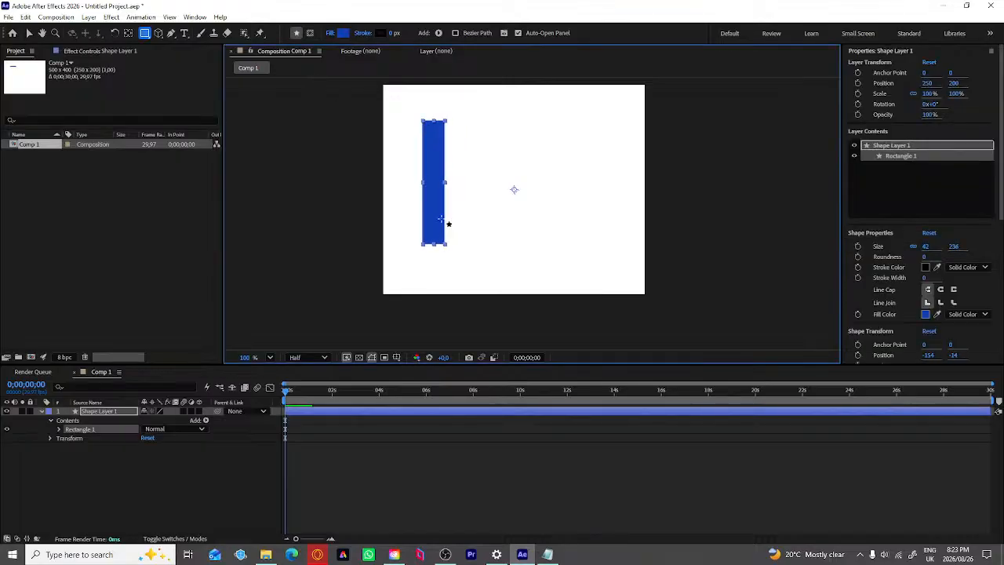
Step: Set the new rectangle's fill colour to the near-black 02050C
click(343, 33)
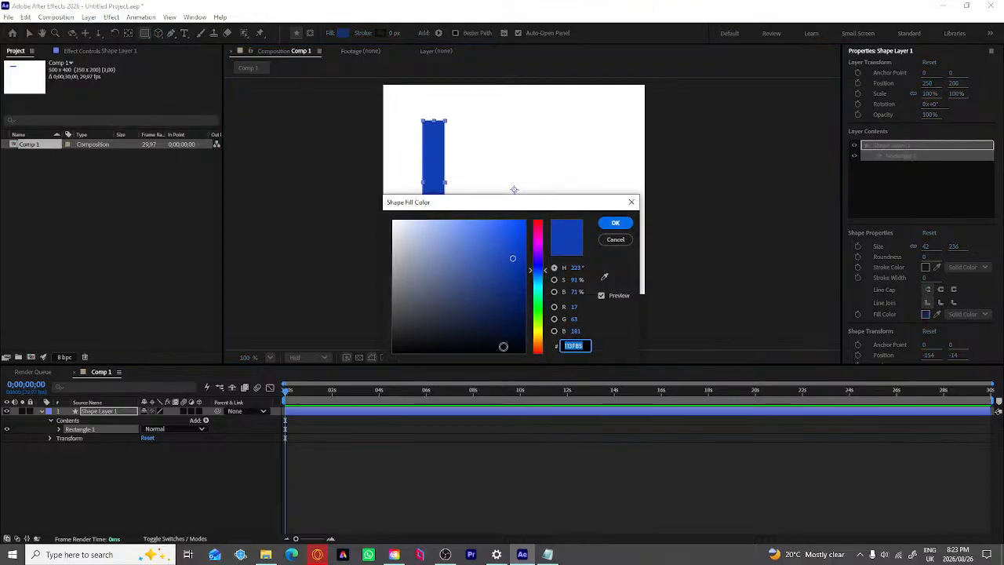
click(503, 347)
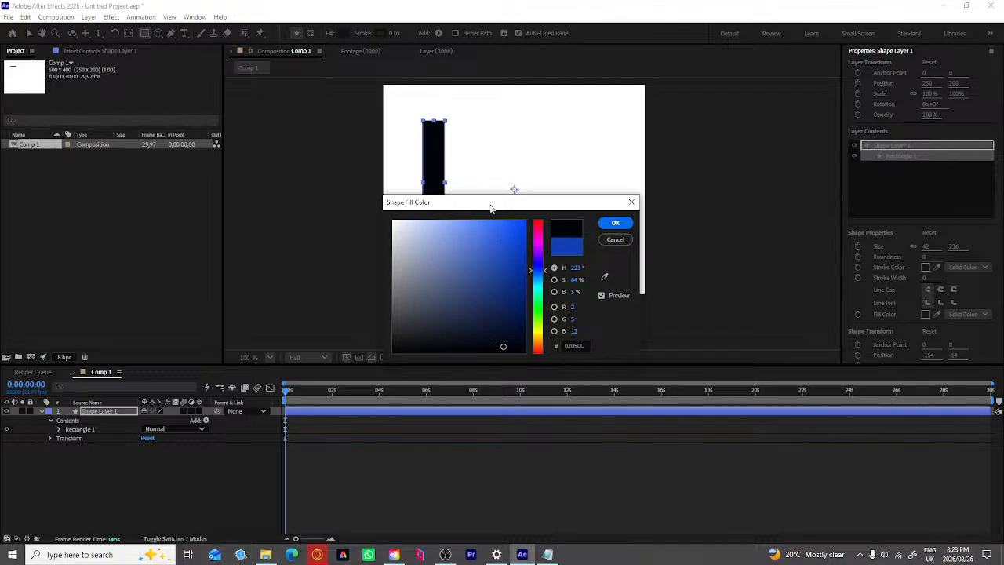
click(615, 223)
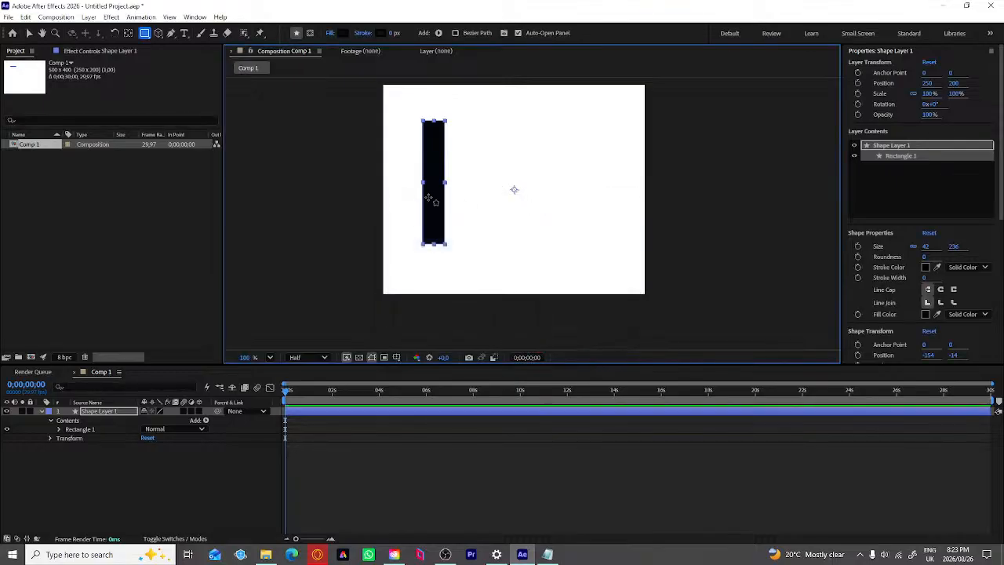
Step: Move the black rectangle right of the composition's centre and scale it down to a narrower, shorter bar
key(v)
drag(433, 196, 524, 194)
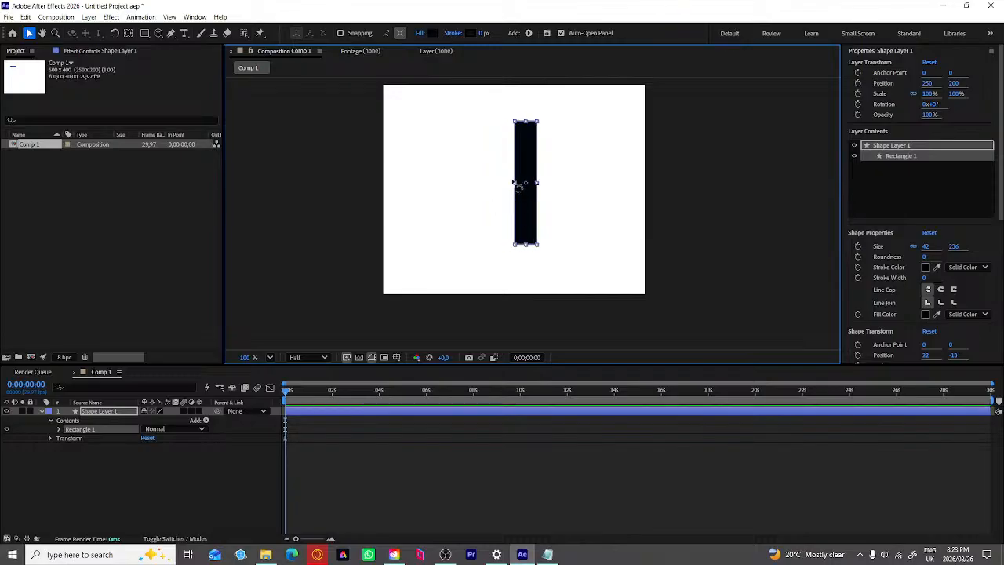
drag(516, 185, 517, 184)
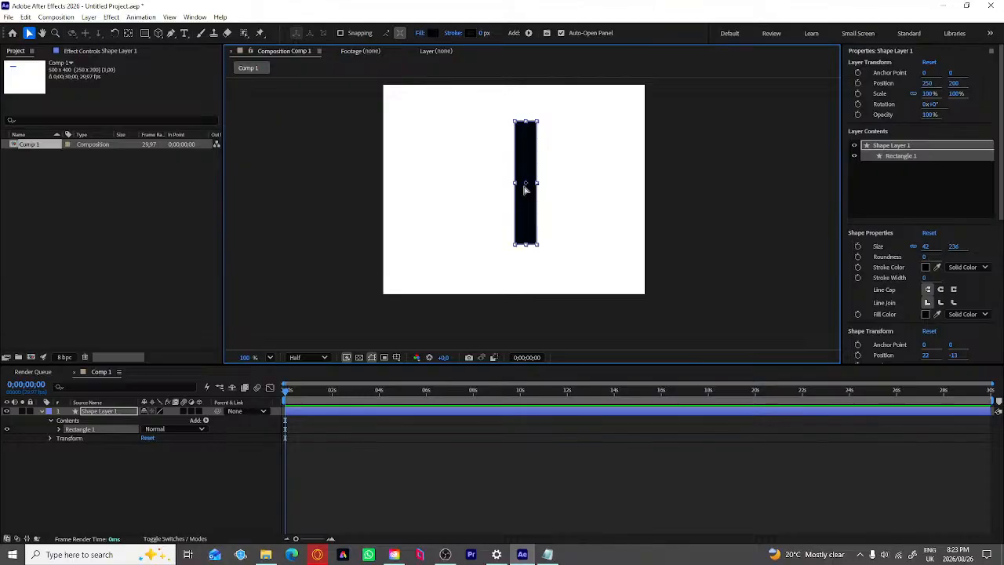
key(ctrl+z)
drag(439, 209, 553, 213)
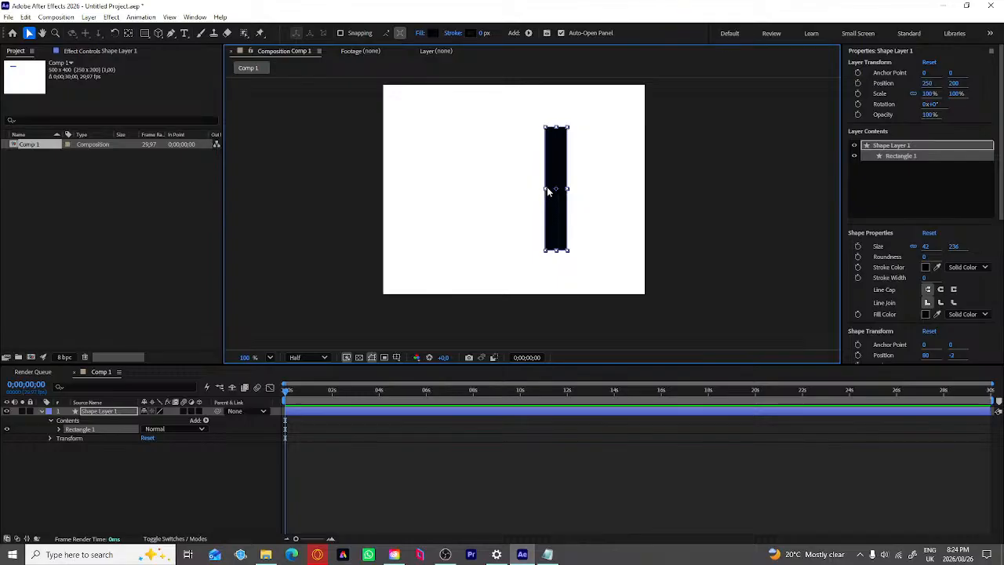
drag(548, 191, 547, 189)
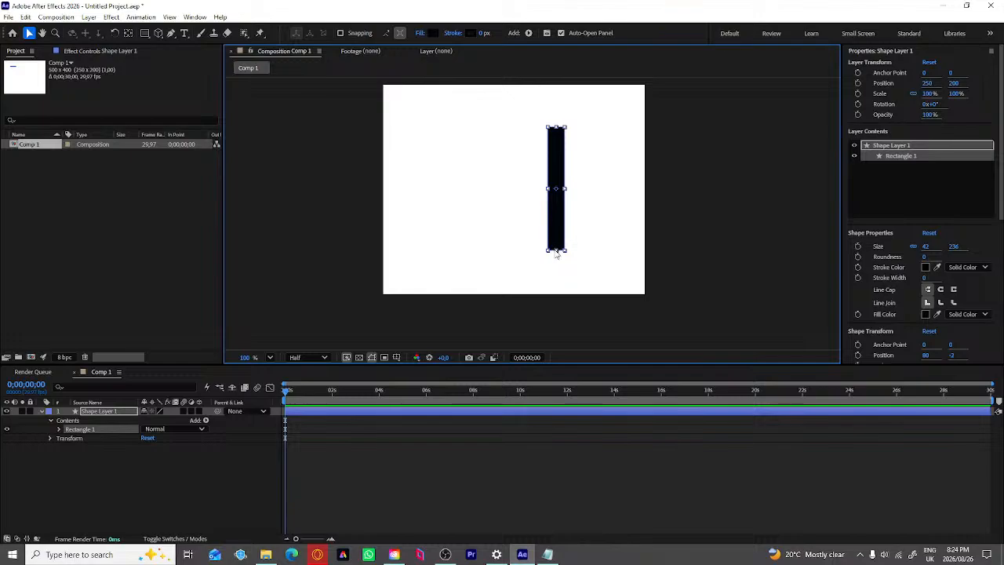
drag(557, 251, 555, 238)
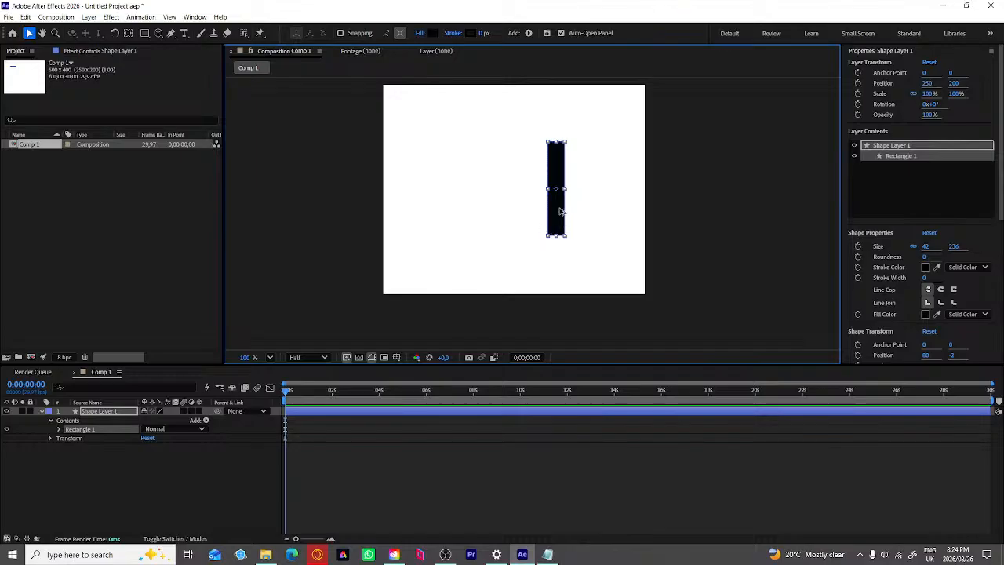
Step: Duplicate the bar twice, placing each copy further left and making it shorter than the one before
key(ctrl+d)
drag(560, 211, 523, 208)
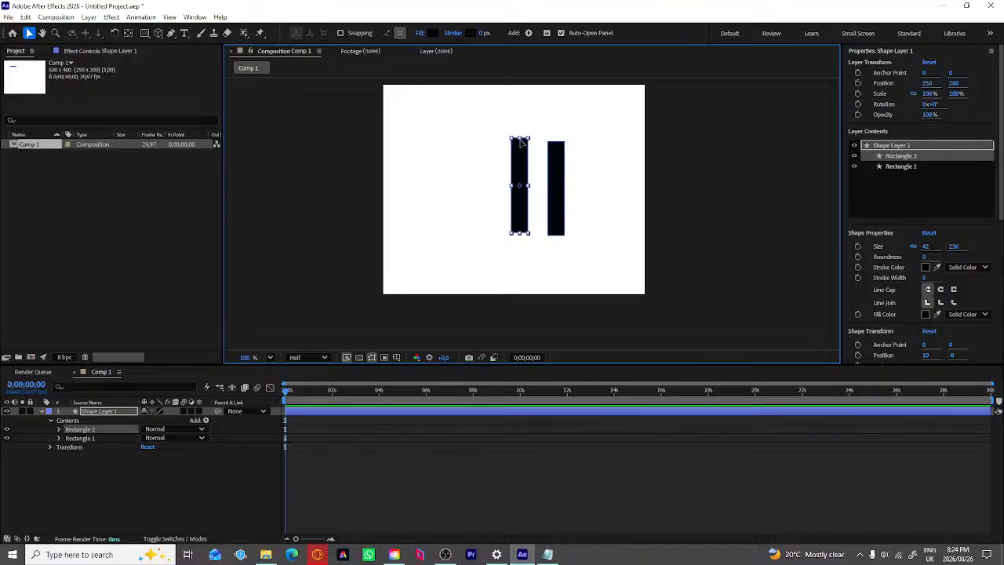
drag(522, 142, 521, 151)
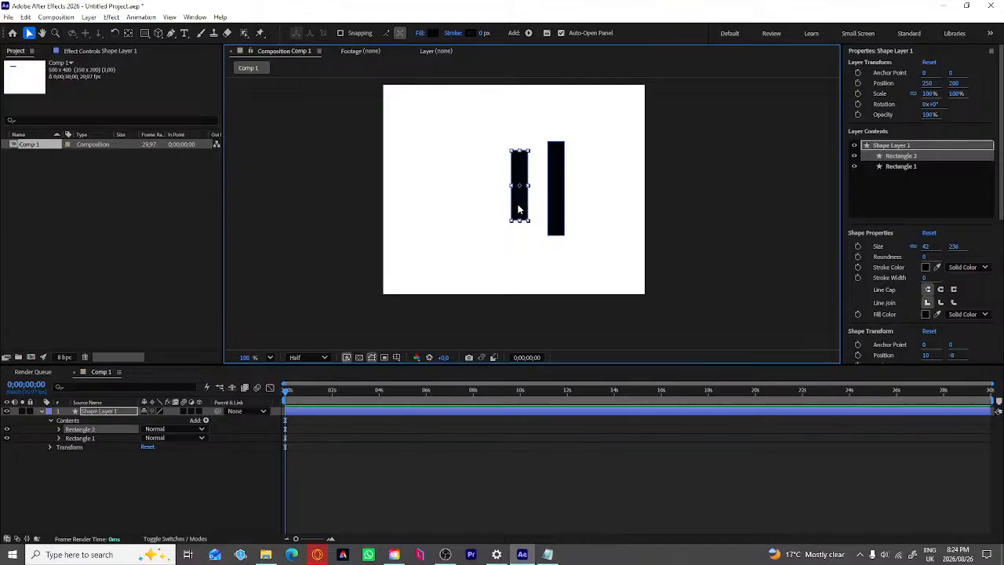
key(ctrl+d)
drag(518, 210, 490, 204)
drag(493, 153, 493, 162)
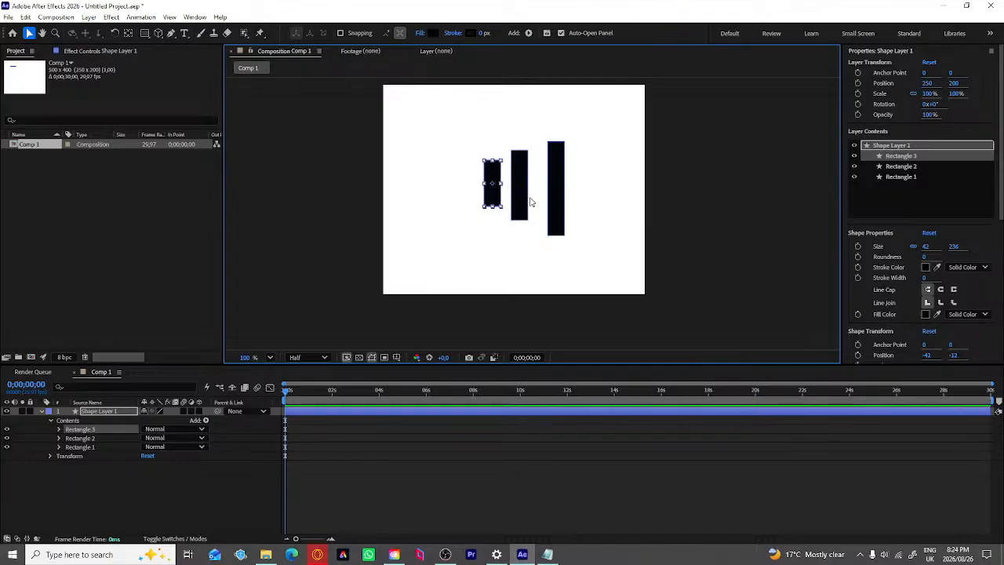
drag(492, 196, 486, 196)
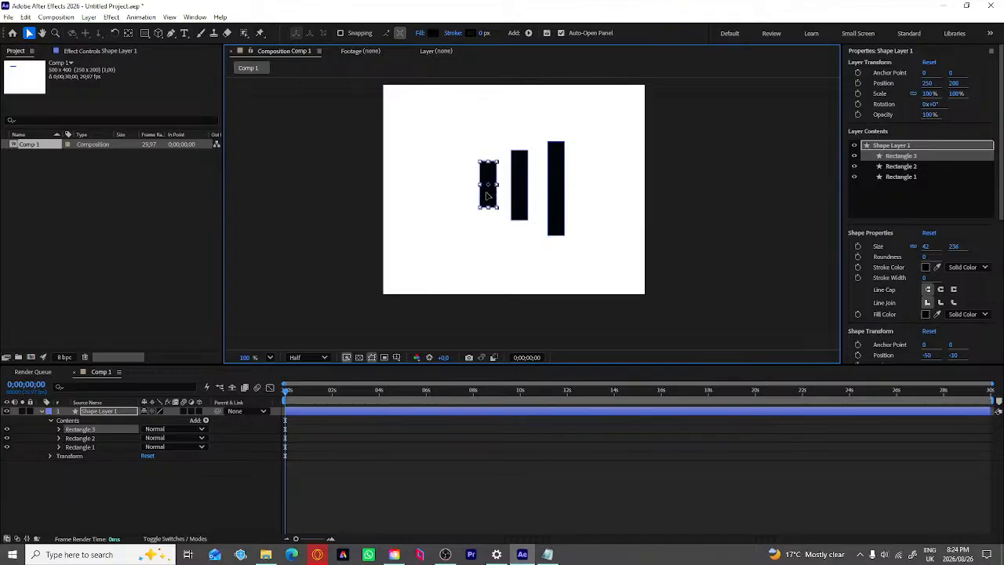
Step: Draw a wide black rectangle of about 120 x 108 px left of the three bars
click(146, 32)
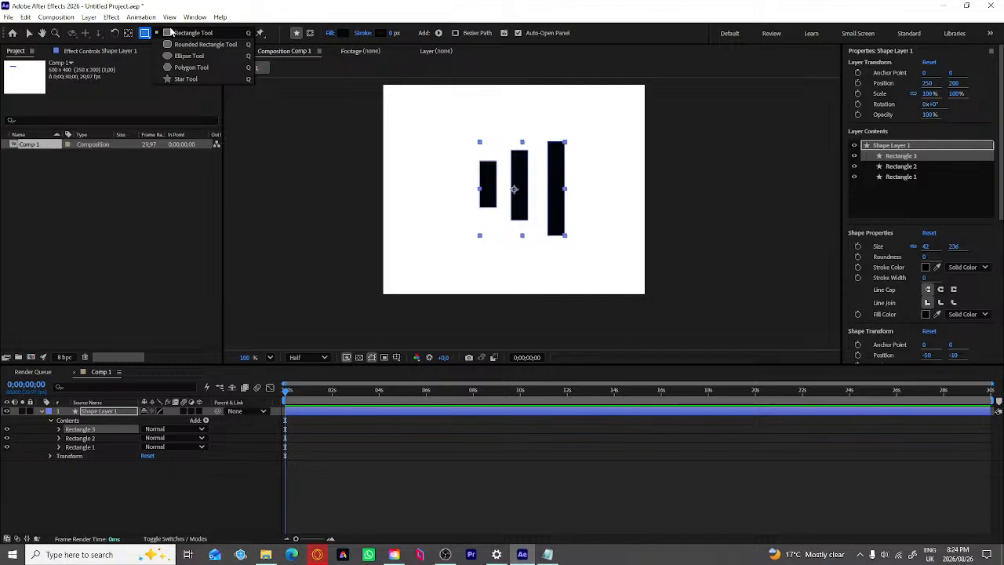
click(194, 34)
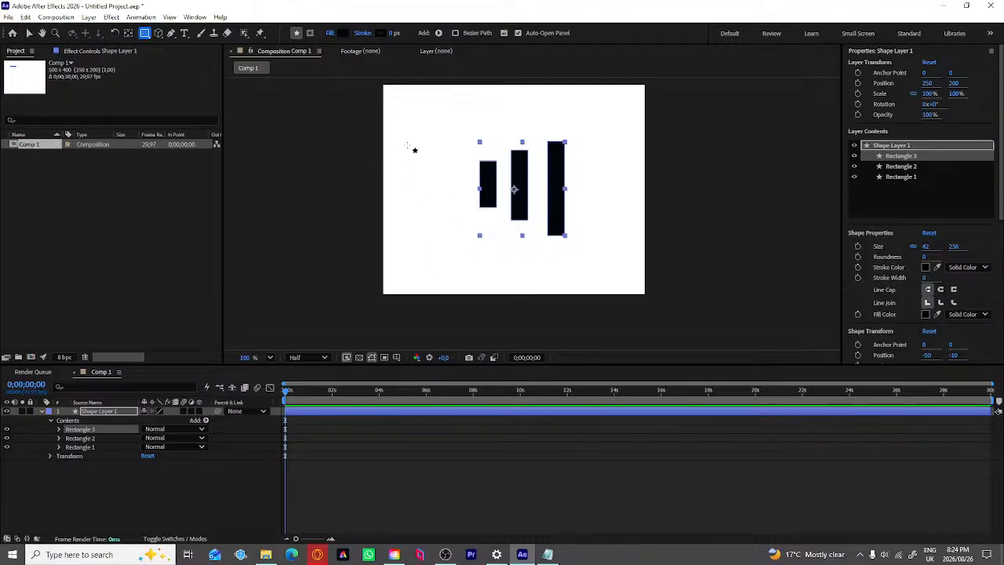
drag(411, 140, 343, 201)
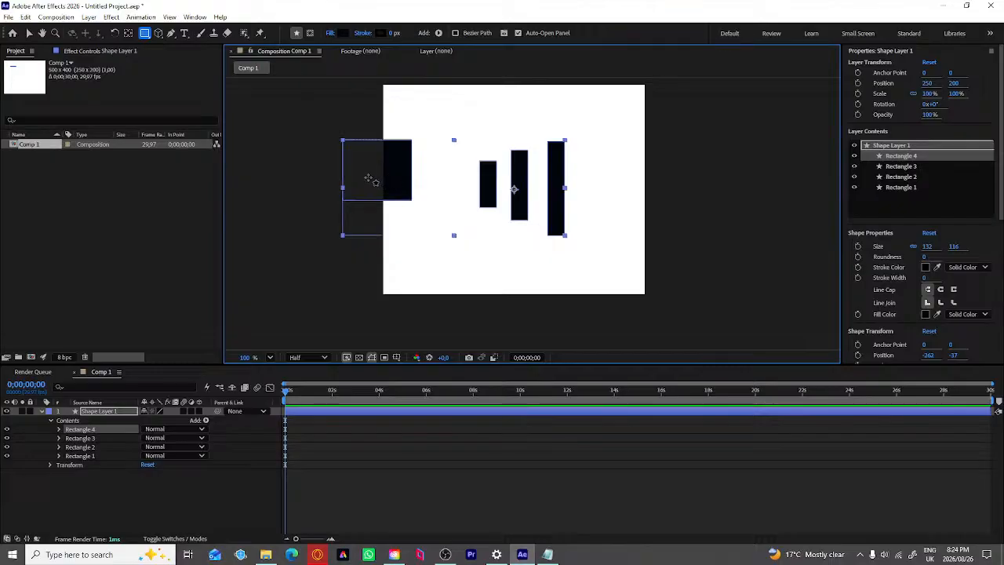
key(ctrl+z)
mouse_move(393, 155)
mouse_down()
mouse_move(420, 158)
mouse_move(433, 209)
mouse_move(460, 217)
mouse_move(459, 226)
mouse_move(458, 212)
mouse_up()
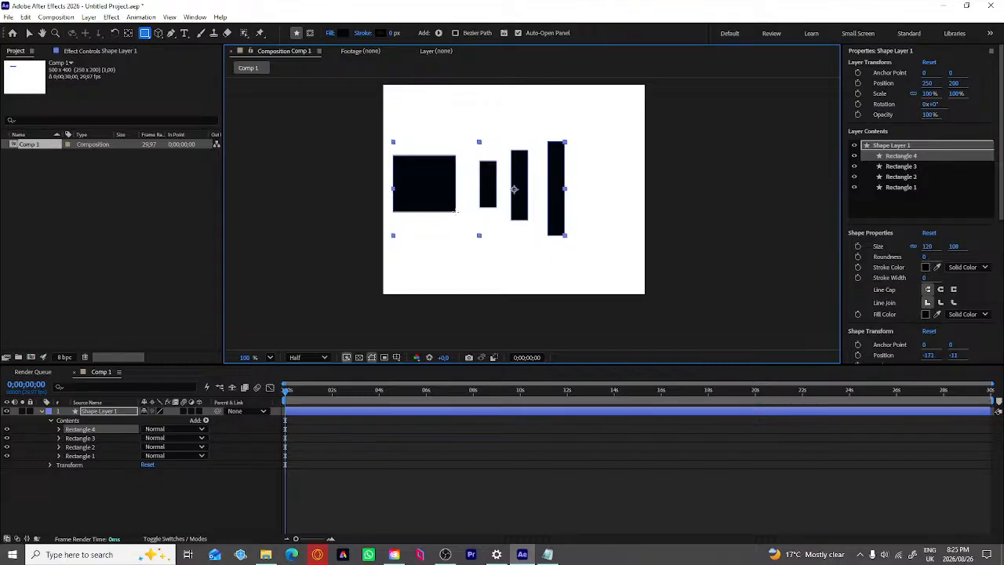
Step: Shift the whole shape layer left and down to about 203, 223, and try to rotate it with the Rotation tool
key(v)
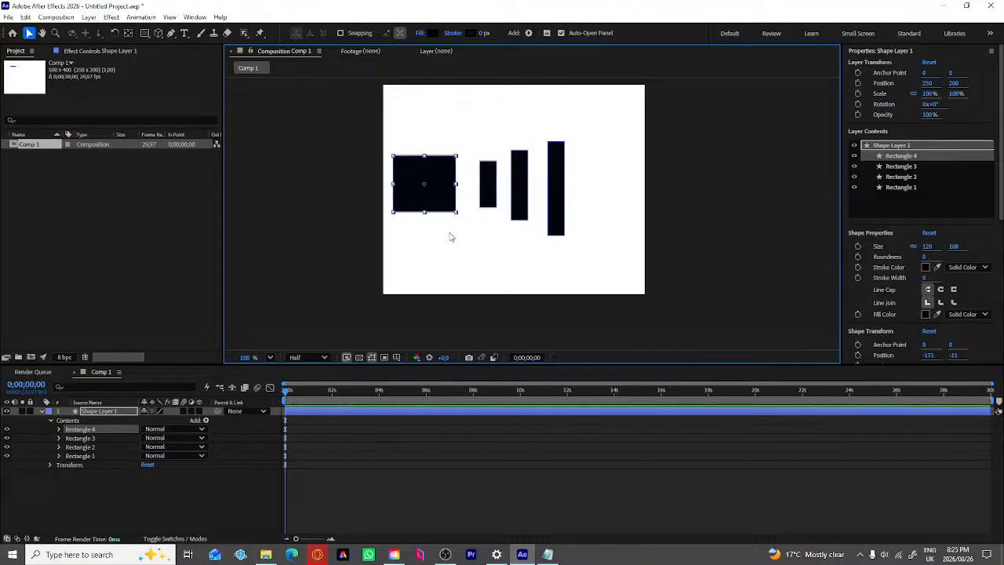
click(439, 202)
drag(433, 197, 407, 210)
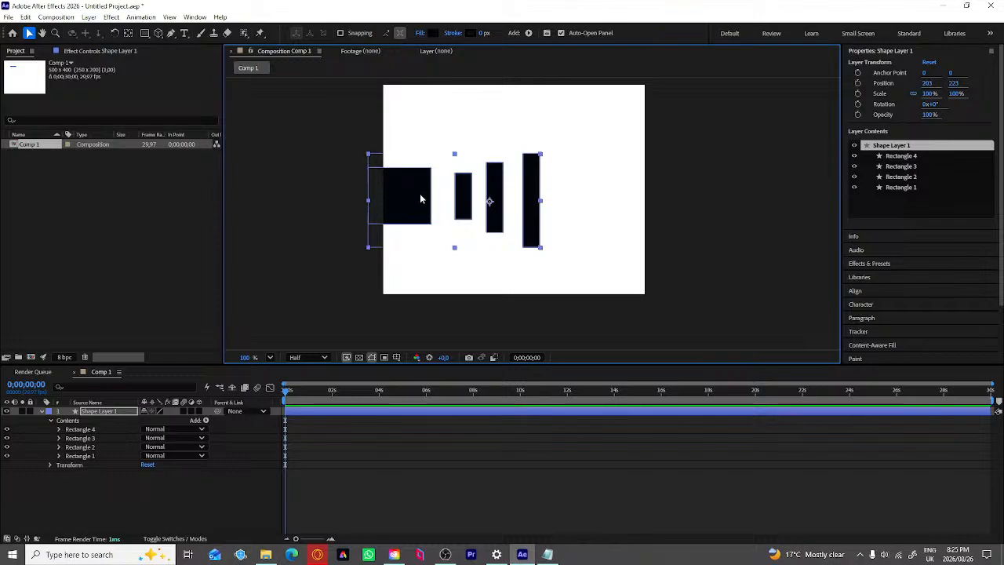
key(r)
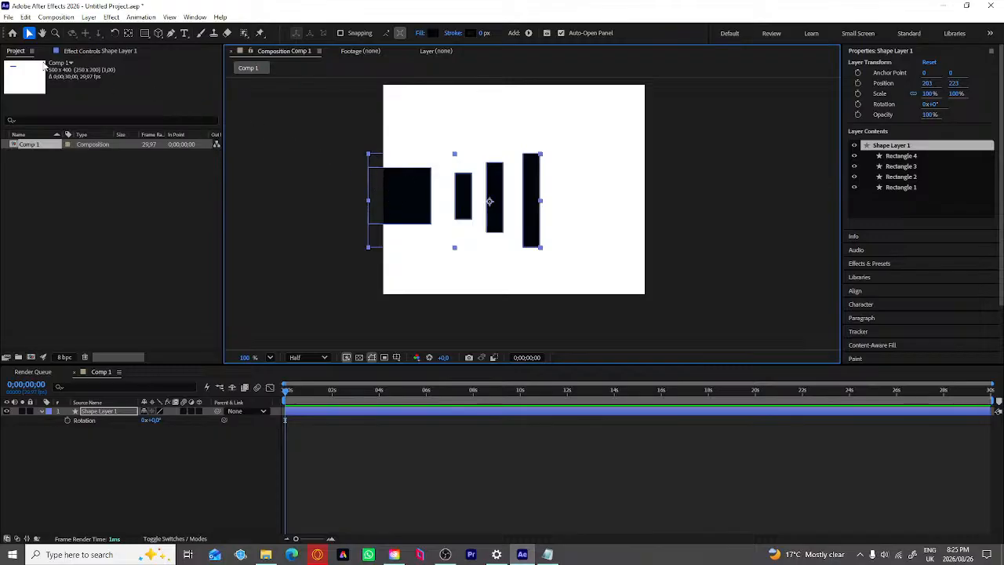
click(115, 34)
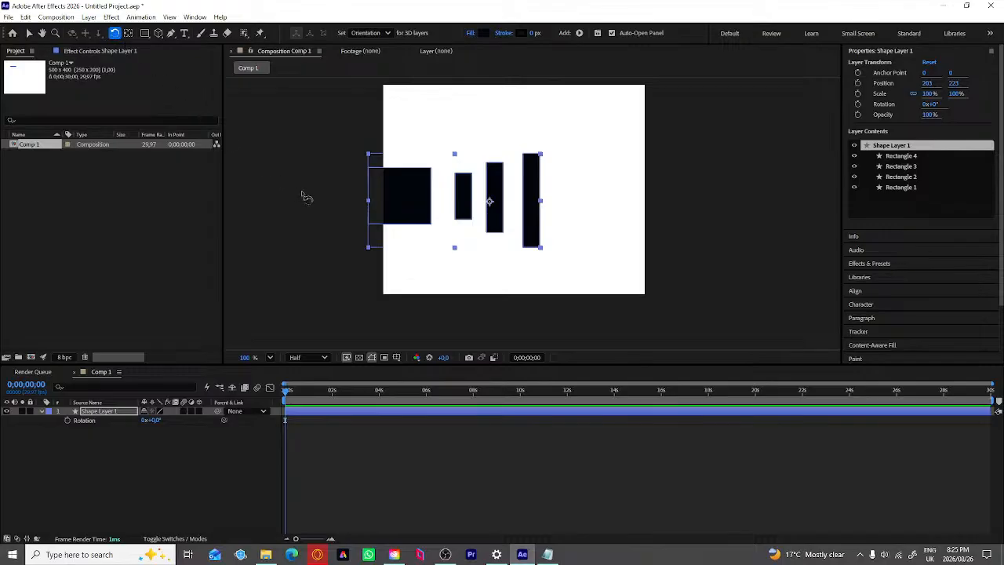
drag(370, 149, 398, 132)
key(ctrl+z)
key(ctrl+z)
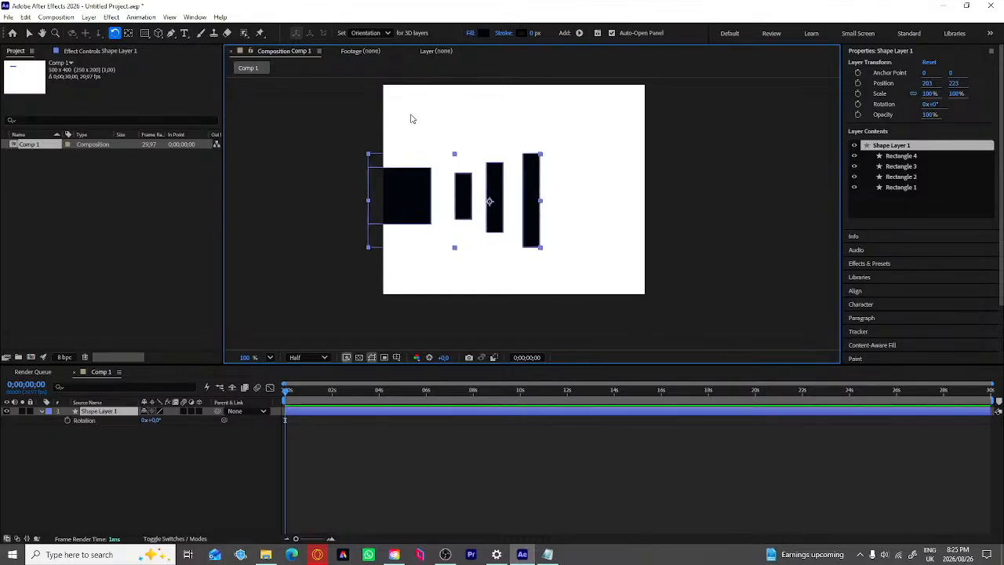
Step: Remove the wide rectangle and undo the earlier edits back to the single black rectangle at its original size and place
double_click(423, 169)
key(Delete)
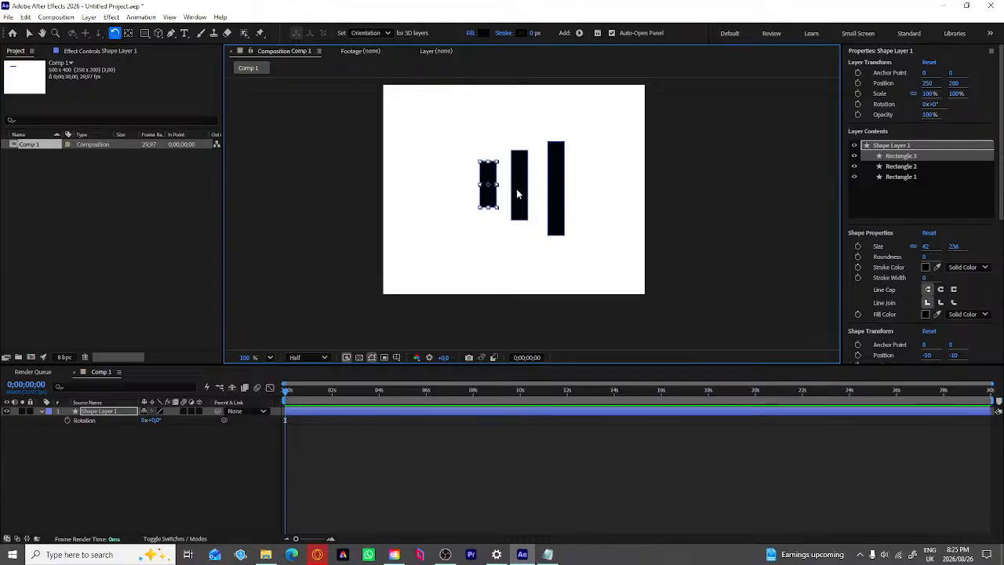
key(ctrl+z)
key(ctrl+z)
key(ctrl+z)
key(ctrl+z)
key(ctrl+z)
key(ctrl+z)
key(ctrl+z)
key(ctrl+z)
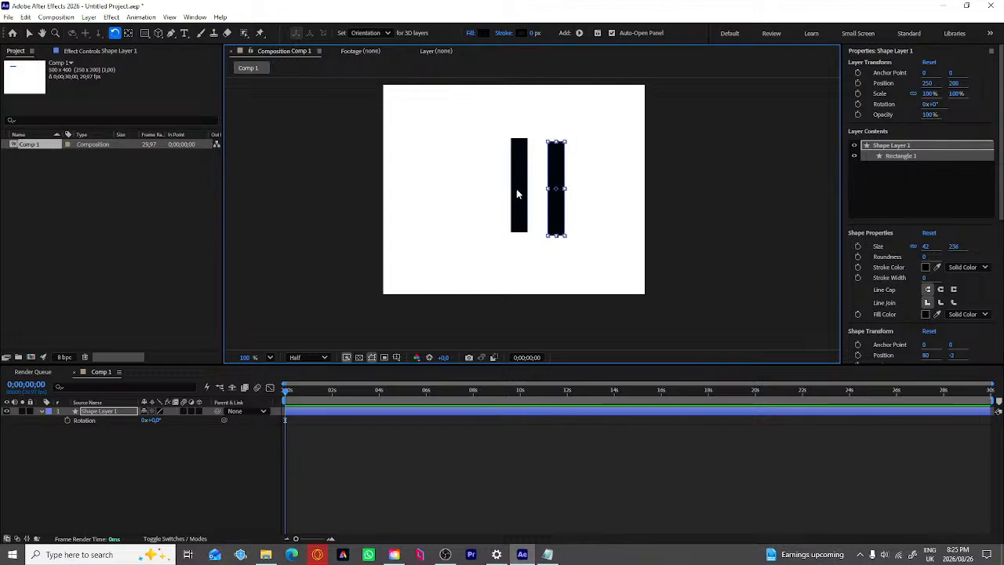
key(ctrl+z)
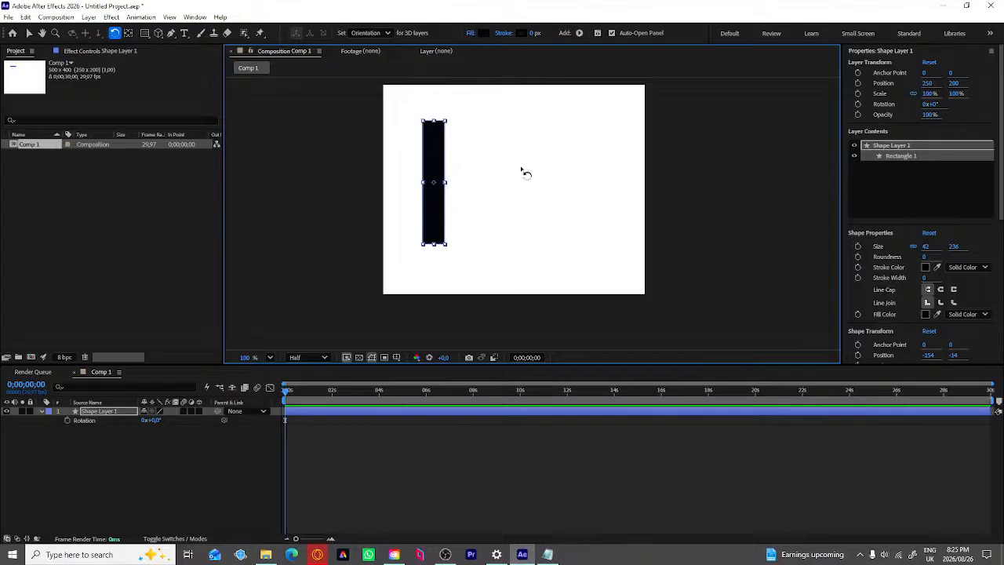
Step: Move the black rectangle right of centre to about 86, 0 and scale it down to a narrower, shorter bar
key(v)
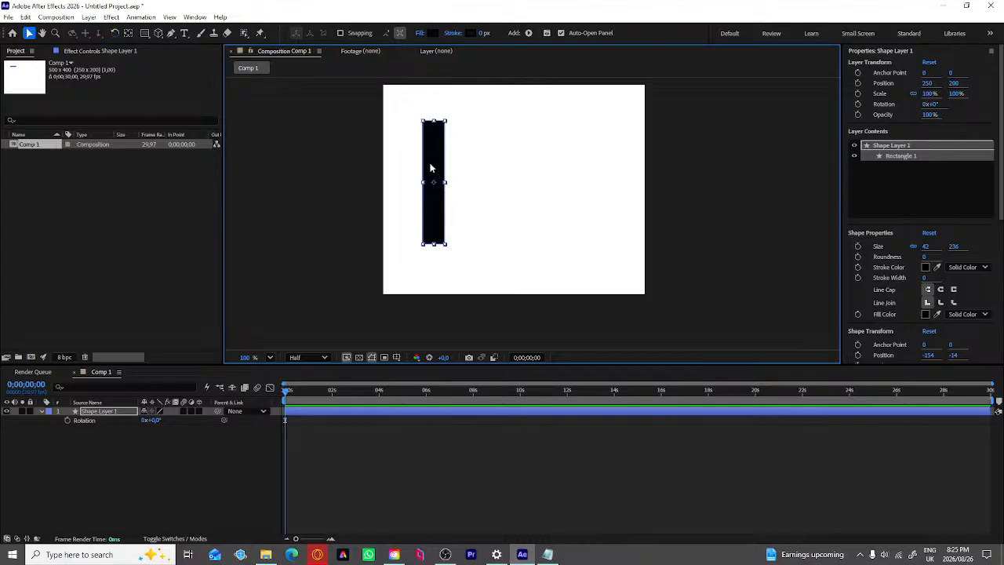
drag(430, 168, 555, 175)
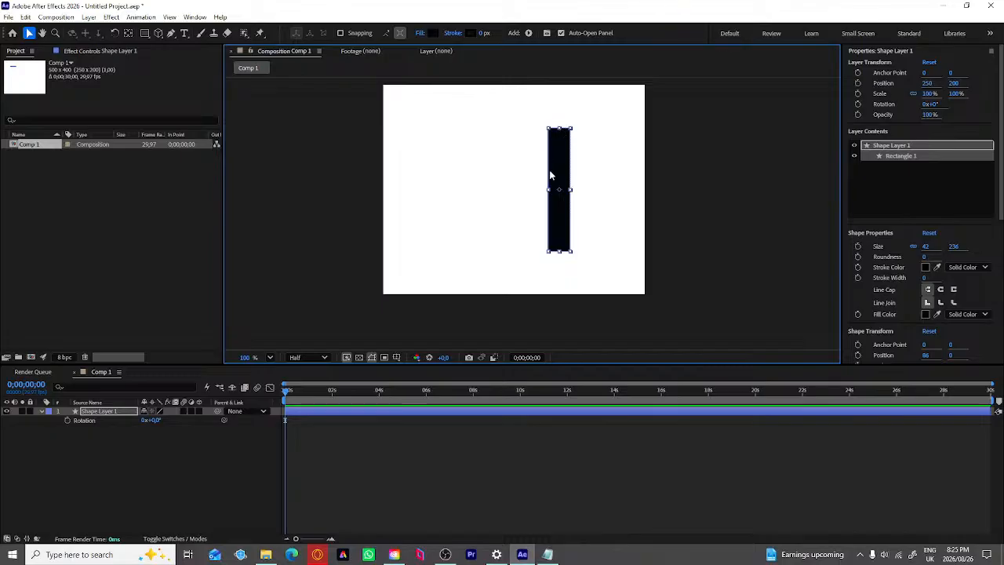
drag(549, 192, 555, 192)
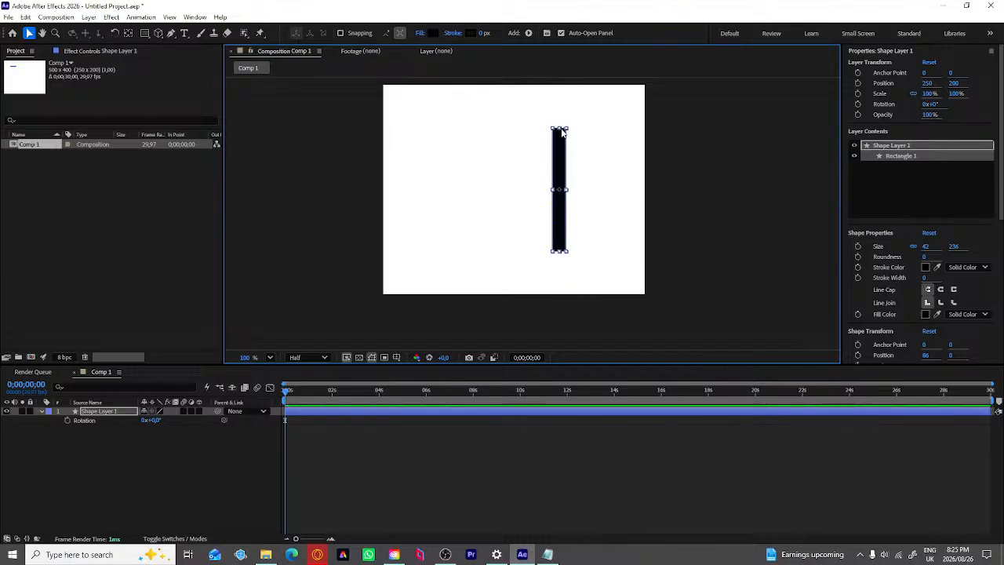
mouse_move(559, 134)
mouse_down()
mouse_move(559, 156)
mouse_move(559, 142)
mouse_up()
drag(553, 189, 553, 191)
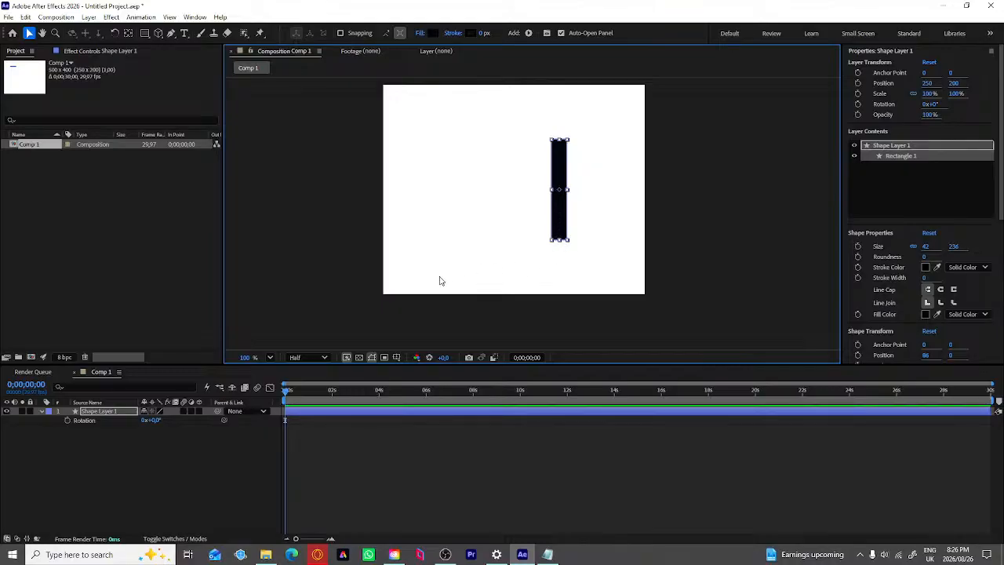
Step: Rename the rectangle's shape layer as 1
click(117, 411)
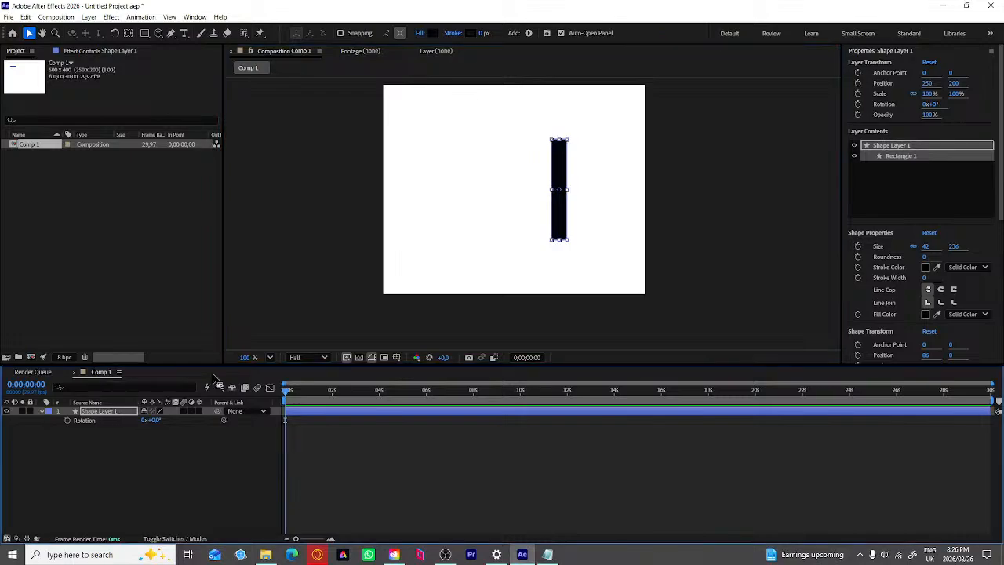
click(130, 414)
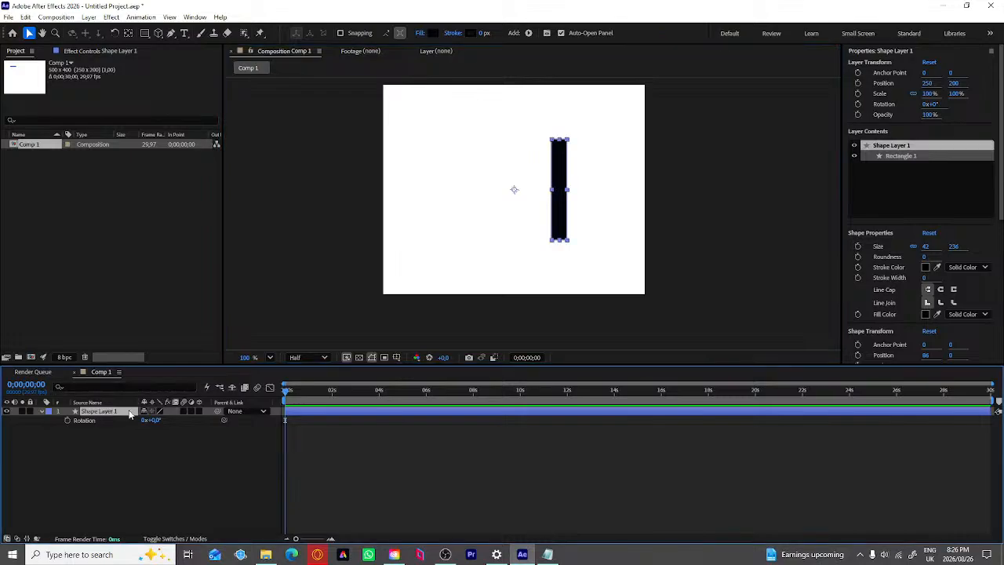
right_click(128, 413)
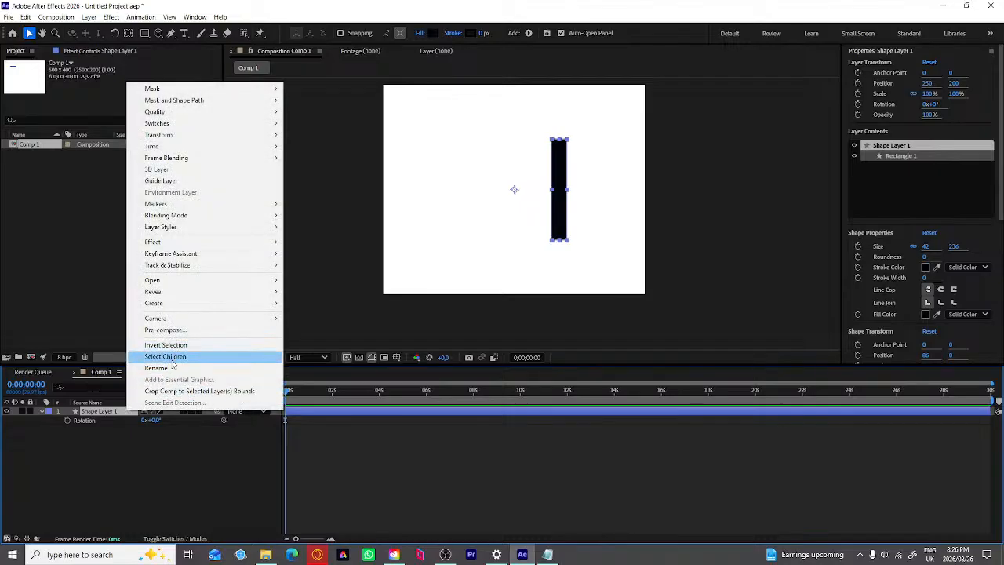
click(171, 369)
key(Caps_Lock)
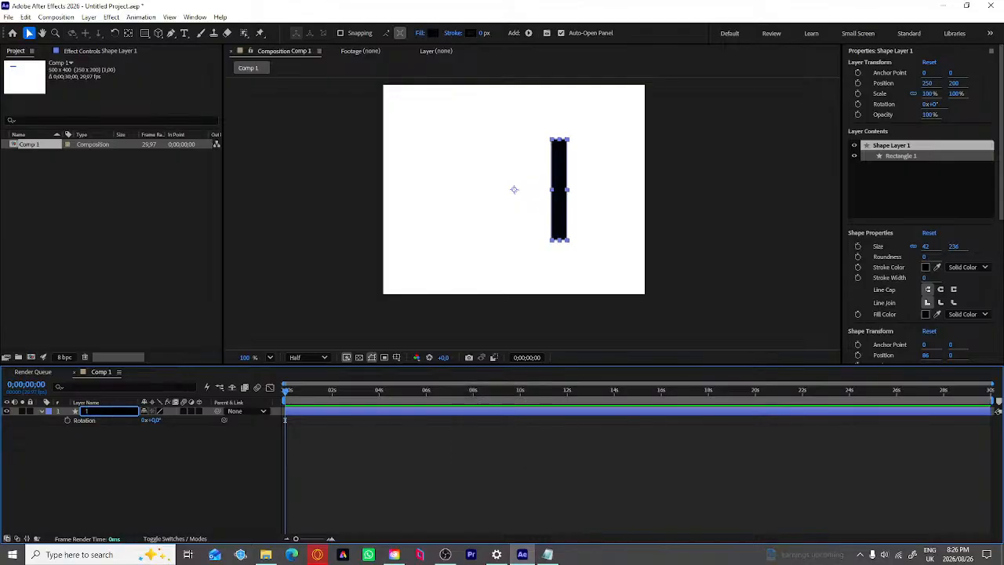
text(1)
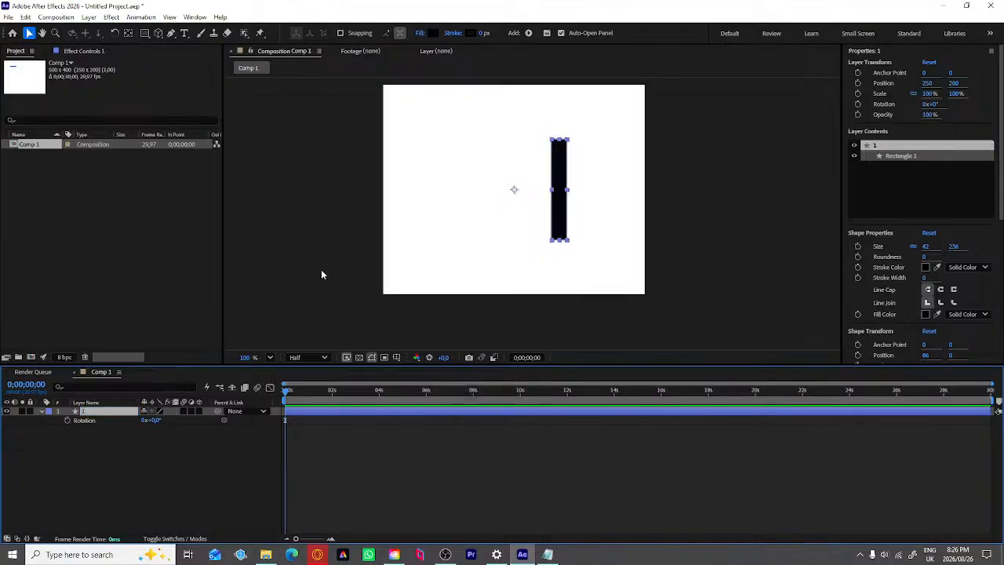
click(500, 230)
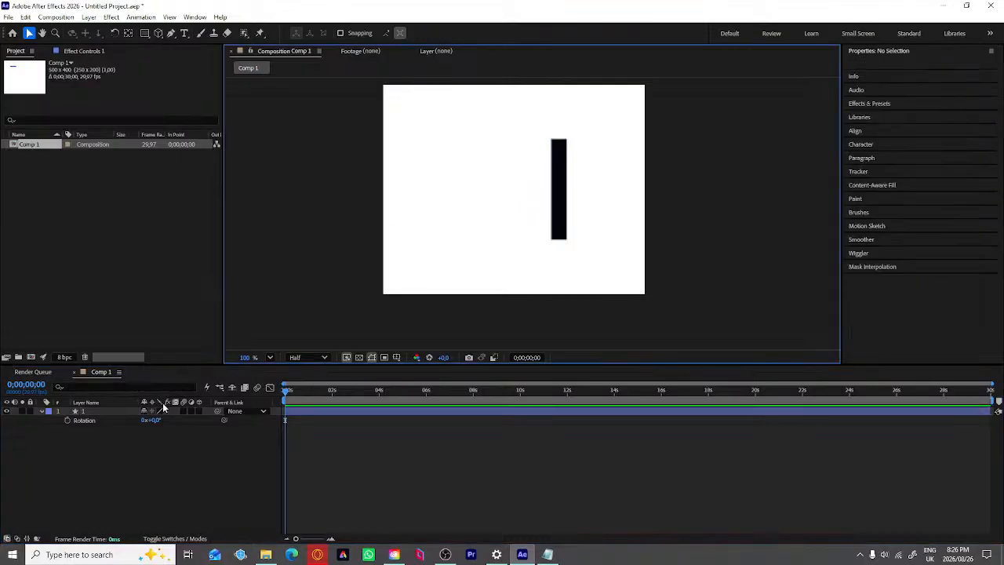
Step: Duplicate shape layer 1 and select the upper copy
click(114, 412)
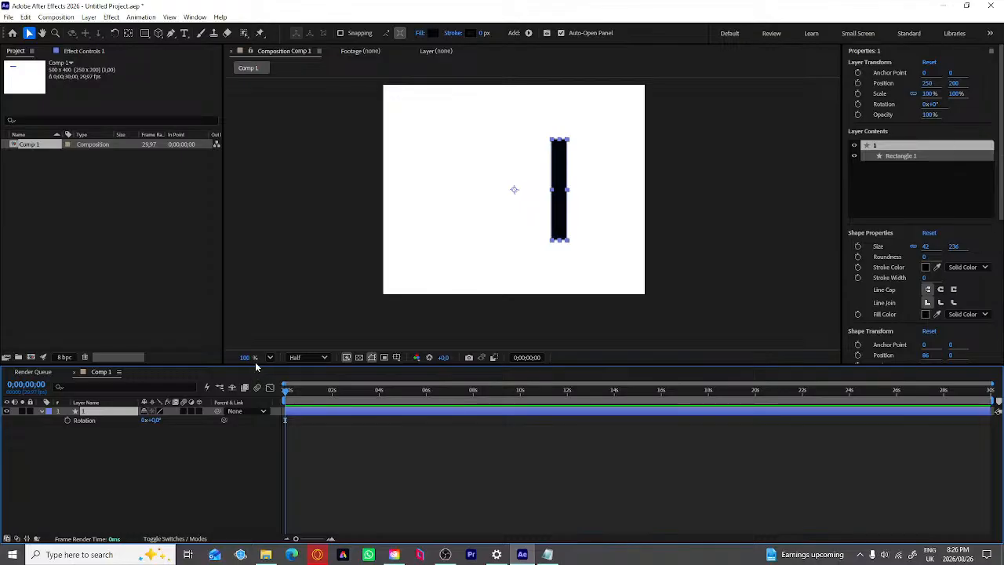
key(Caps_Lock)
key(ctrl+d)
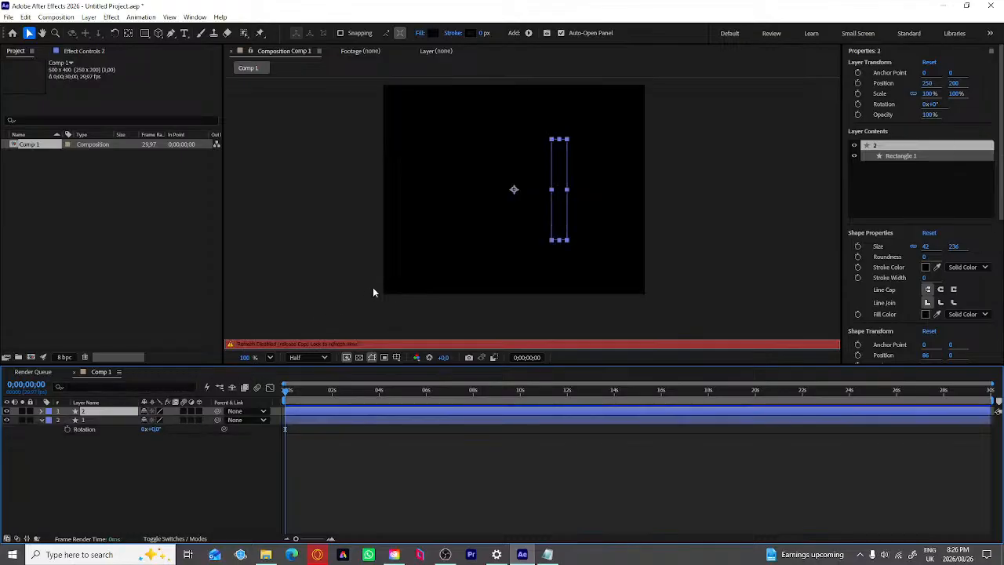
click(102, 420)
click(106, 412)
key(Caps_Lock)
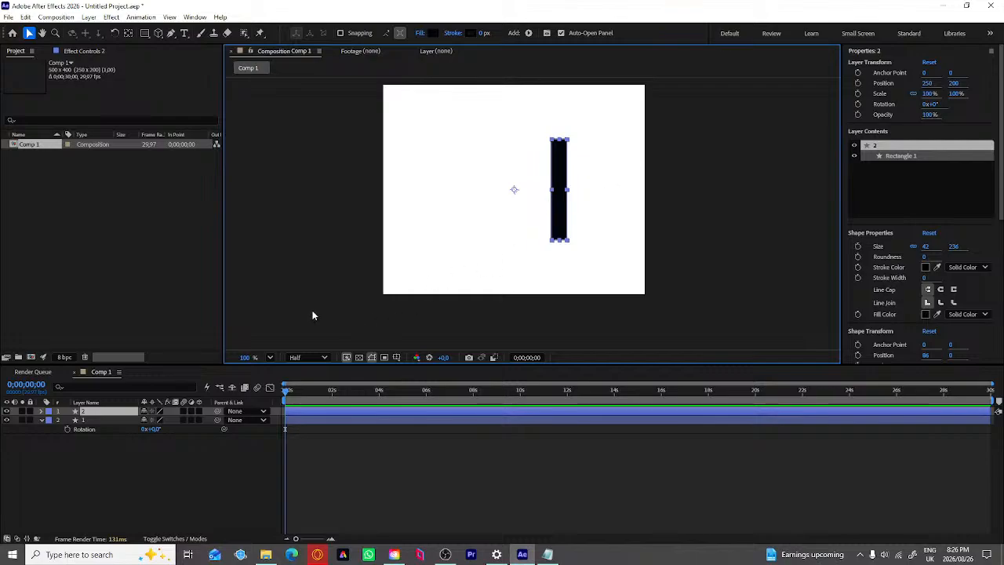
click(100, 420)
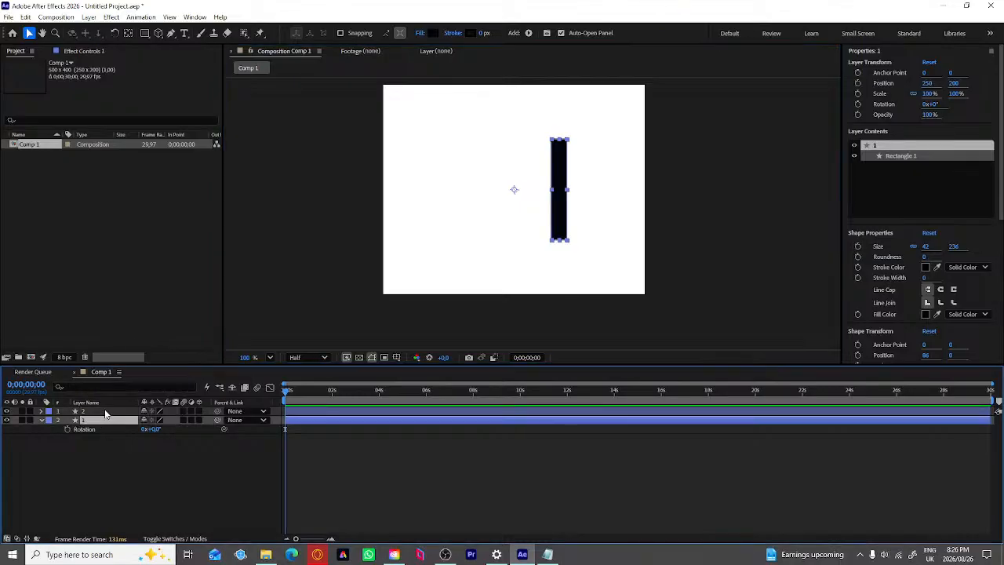
click(105, 412)
click(103, 420)
click(105, 412)
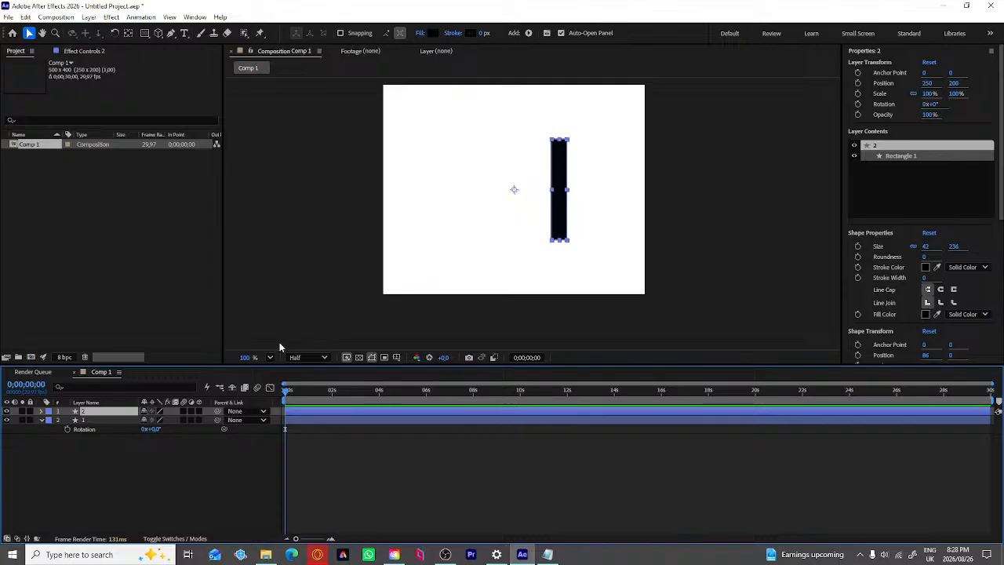
drag(557, 217, 560, 215)
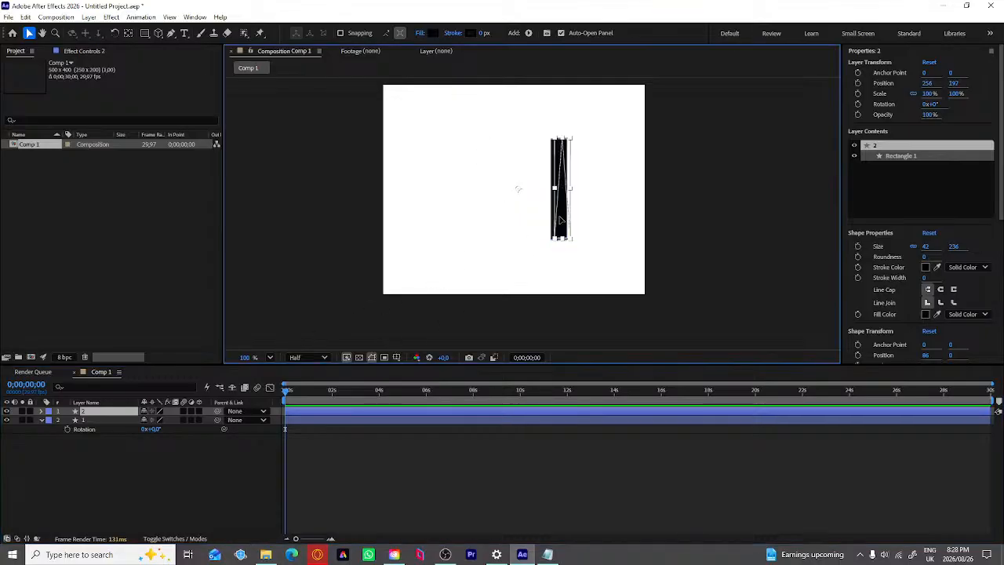
key(Caps_Lock)
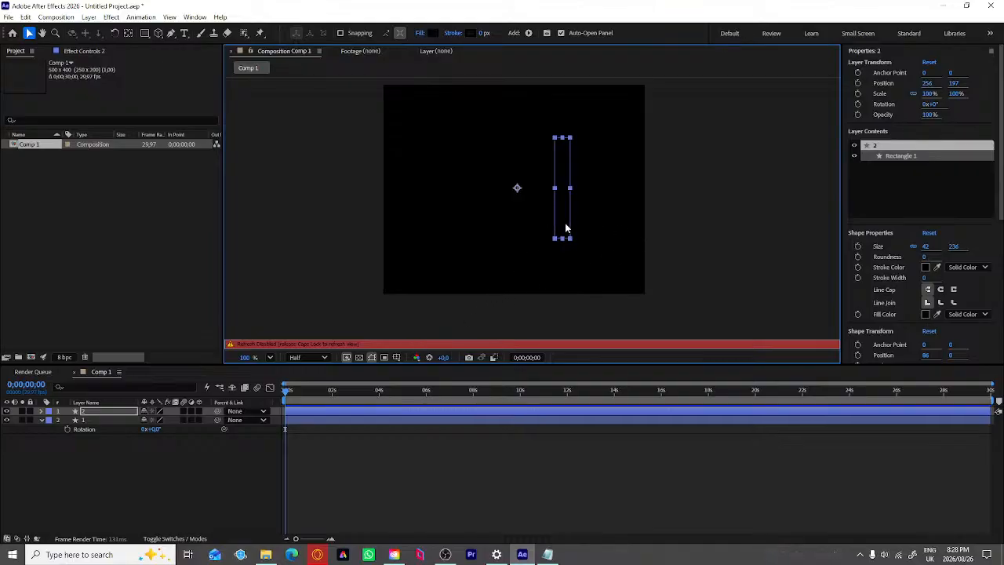
drag(566, 228, 547, 222)
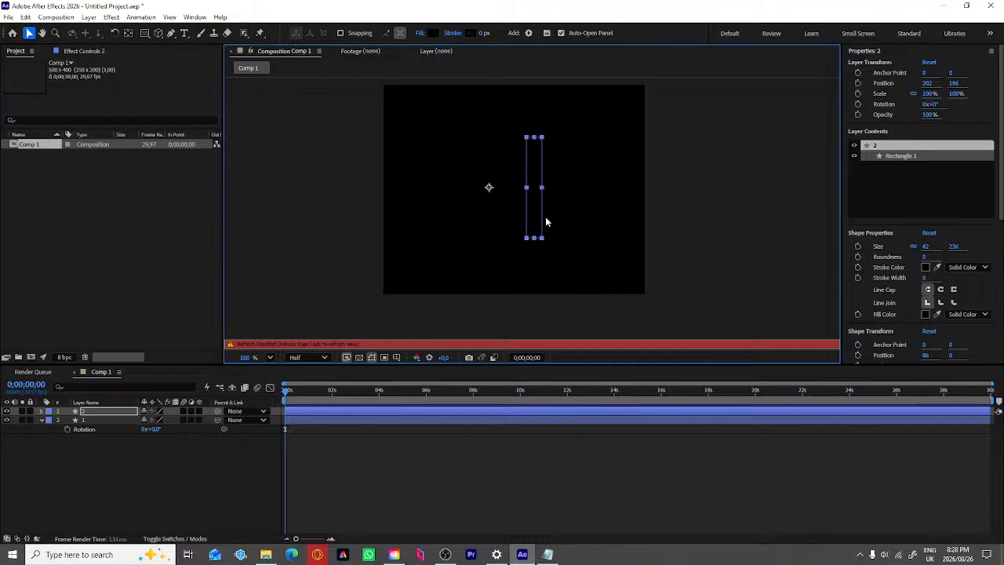
click(550, 218)
click(561, 220)
double_click(562, 219)
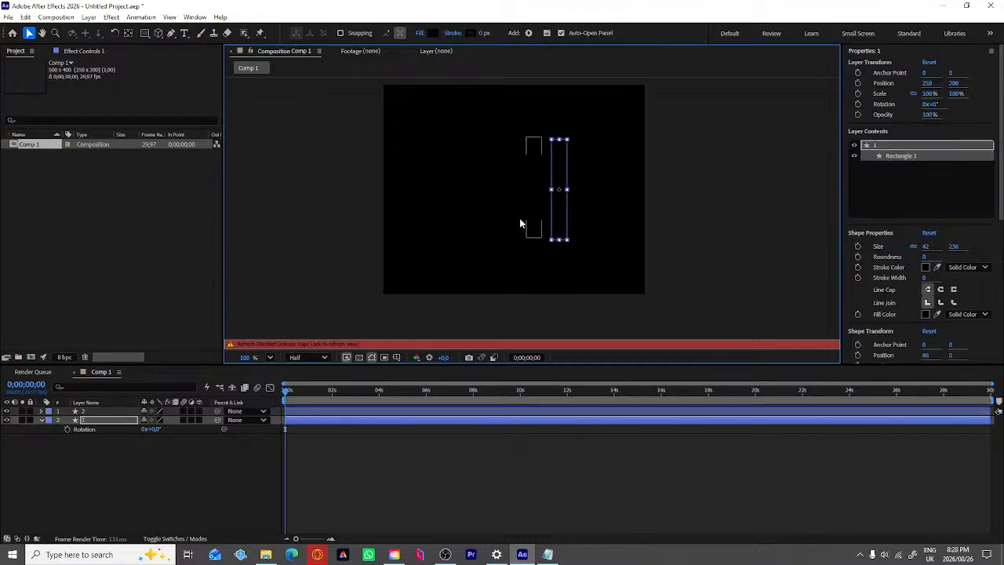
key(ctrl+z)
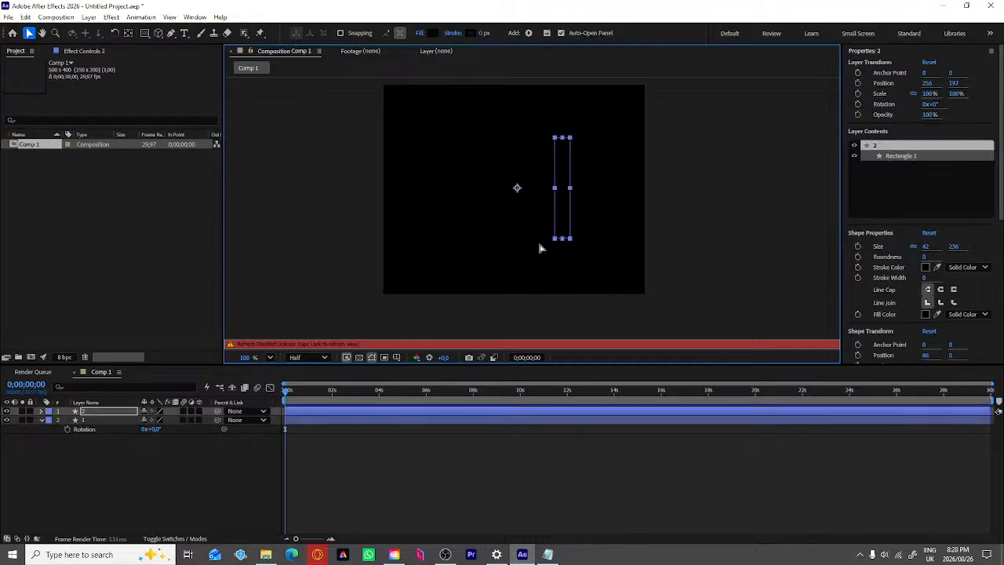
key(Caps_Lock)
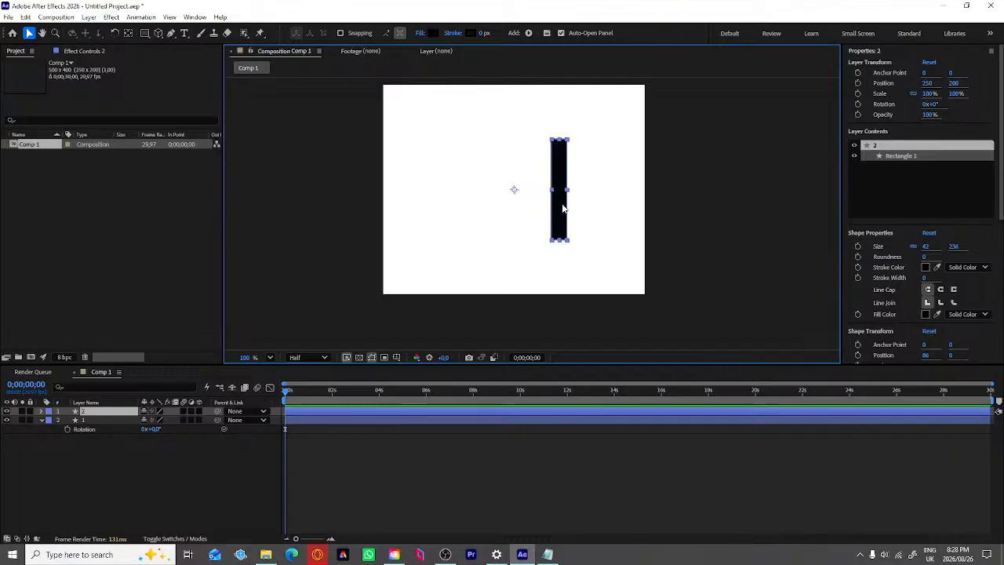
Step: Nudge layer 2 horizontally left to position 120, 200
key(Caps_Lock)
key(shift+Left)
key(shift+Left)
key(shift+Left)
key(shift+Left)
key(shift+Left)
key(shift+Left)
key(shift+Left)
key(shift+Left)
key(shift+Left)
key(shift+Left)
key(shift+Left)
key(shift+Left)
key(shift+Left)
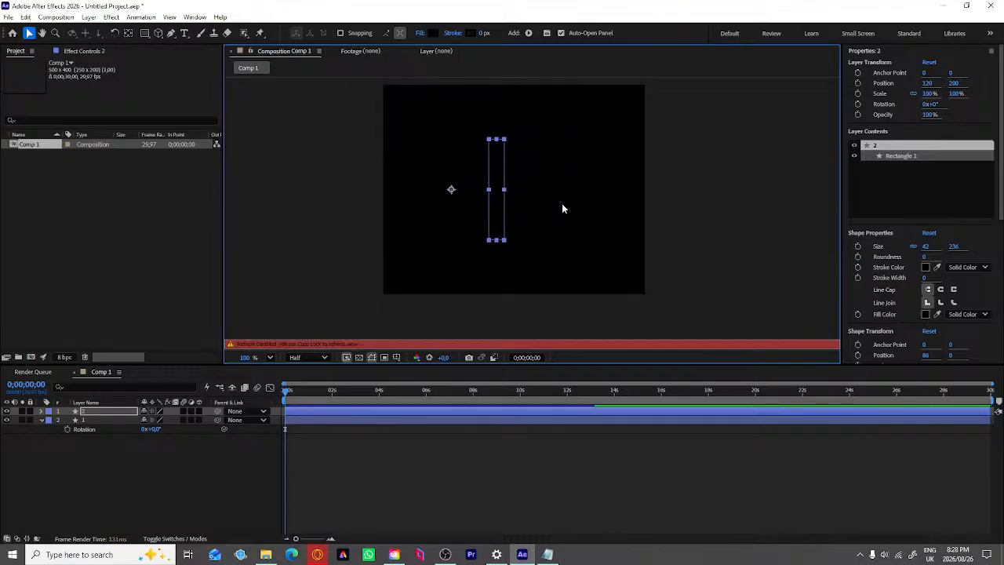
Step: Nudge layer 1 left to position 160, 200 so its bar stands just right of layer 2's bar
click(568, 176)
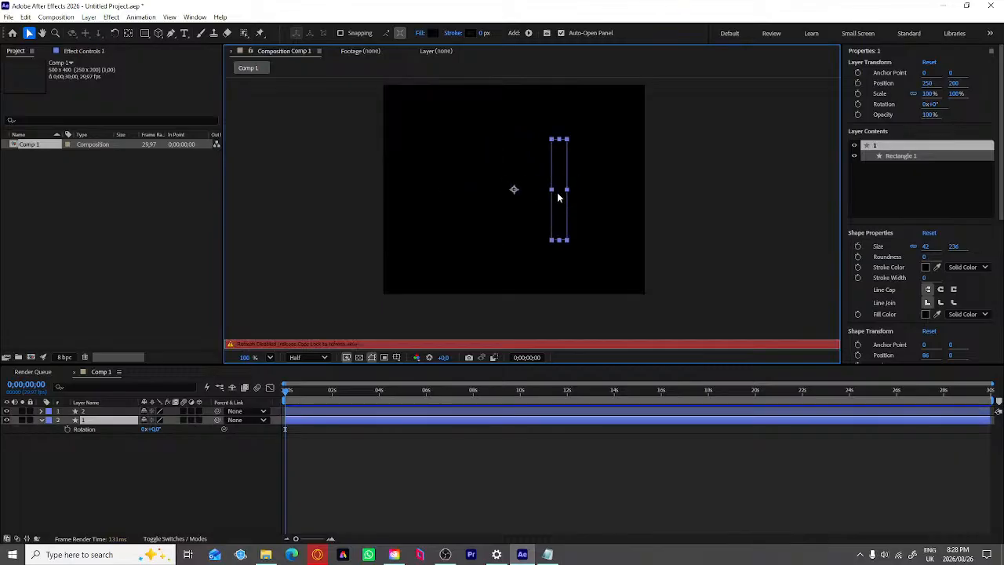
key(shift+Left)
key(shift+Left)
key(shift+Left)
key(shift+Left)
key(shift+Left)
key(shift+Left)
key(shift+Left)
key(shift+Left)
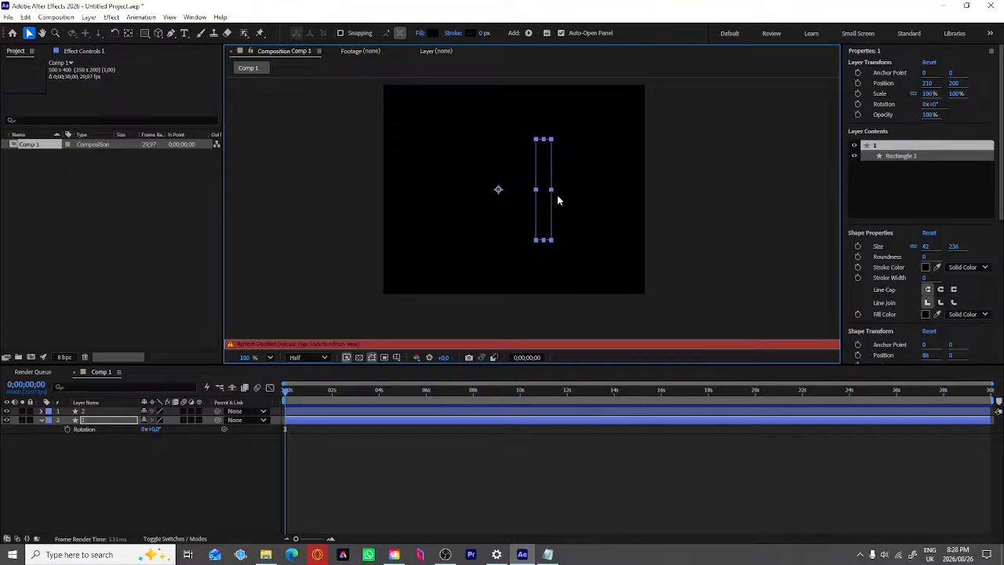
key(shift+Left)
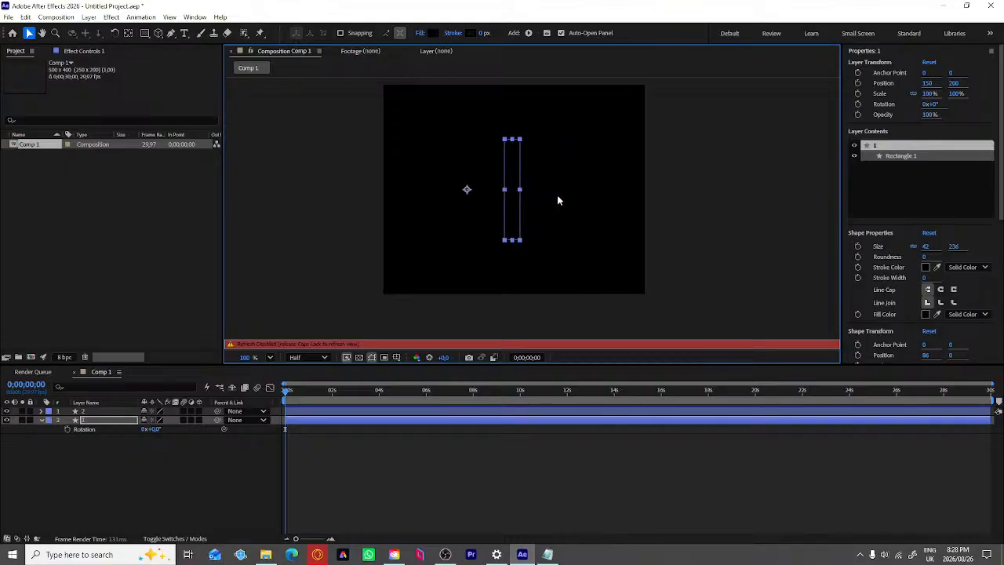
key(shift+Left)
key(shift+Right)
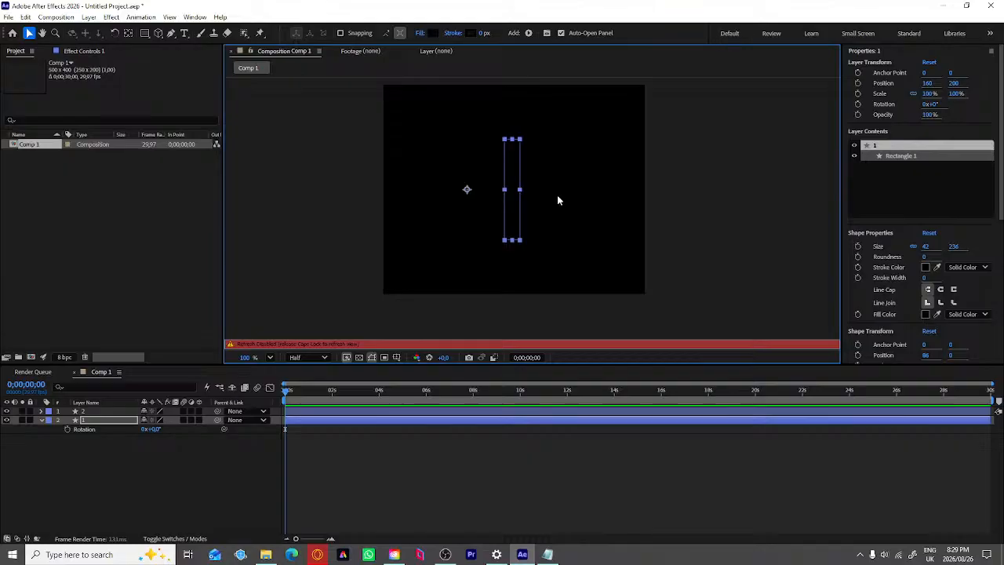
key(Caps_Lock)
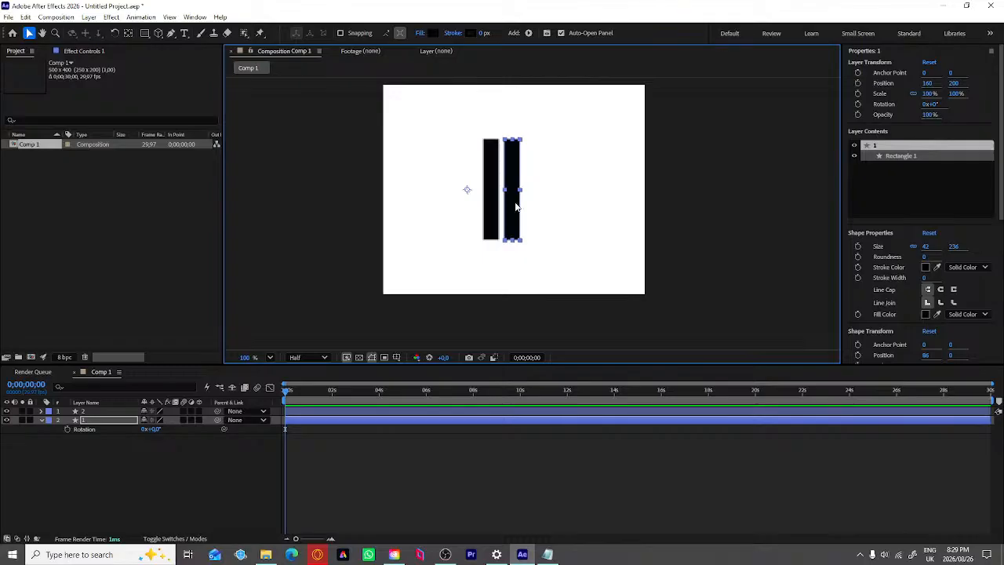
Step: Move layer 2 further left to position 77, 200 to widen the gap between the two bars
click(493, 216)
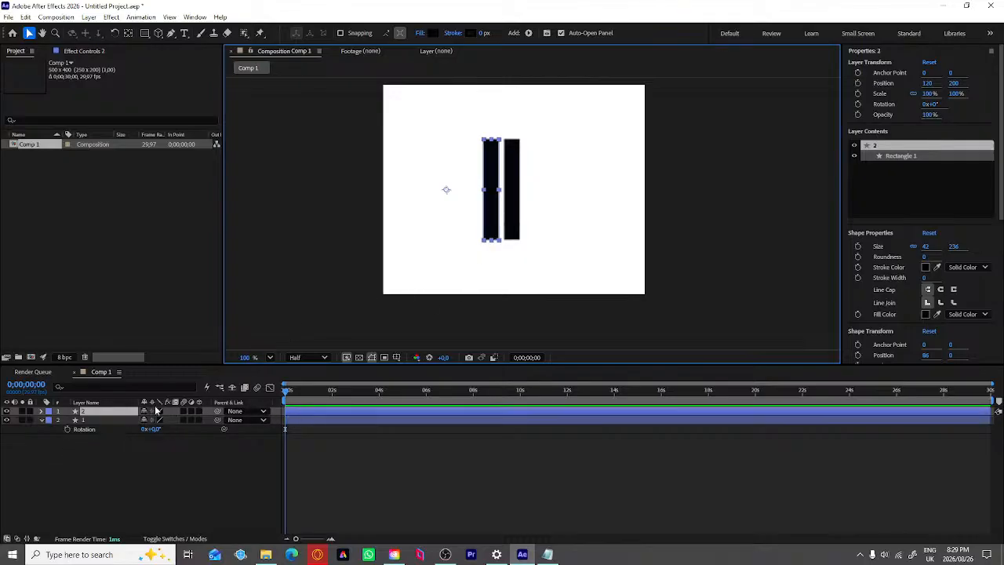
click(130, 413)
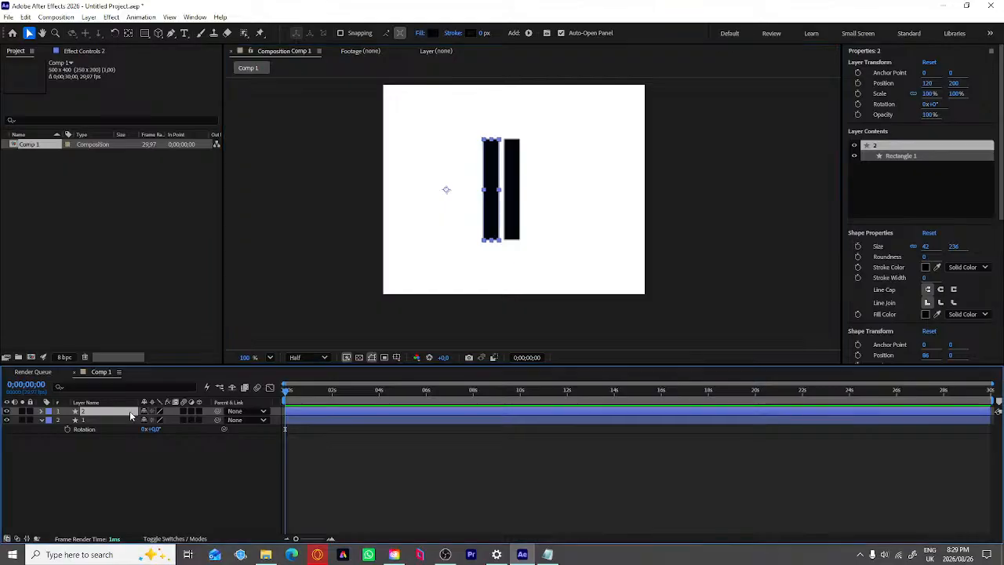
key(Caps_Lock)
key(Left)
key(Left)
key(Left)
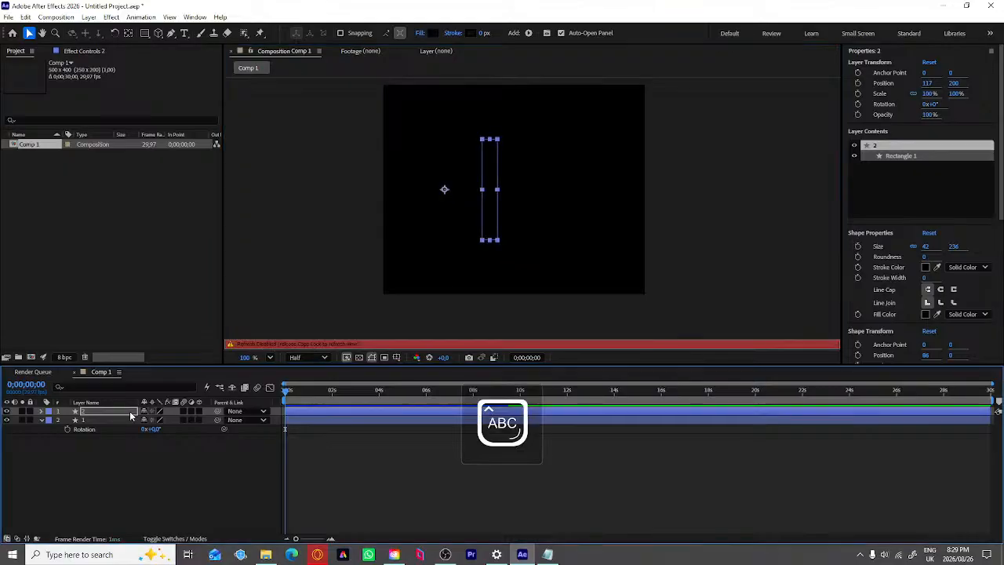
key(Caps_Lock)
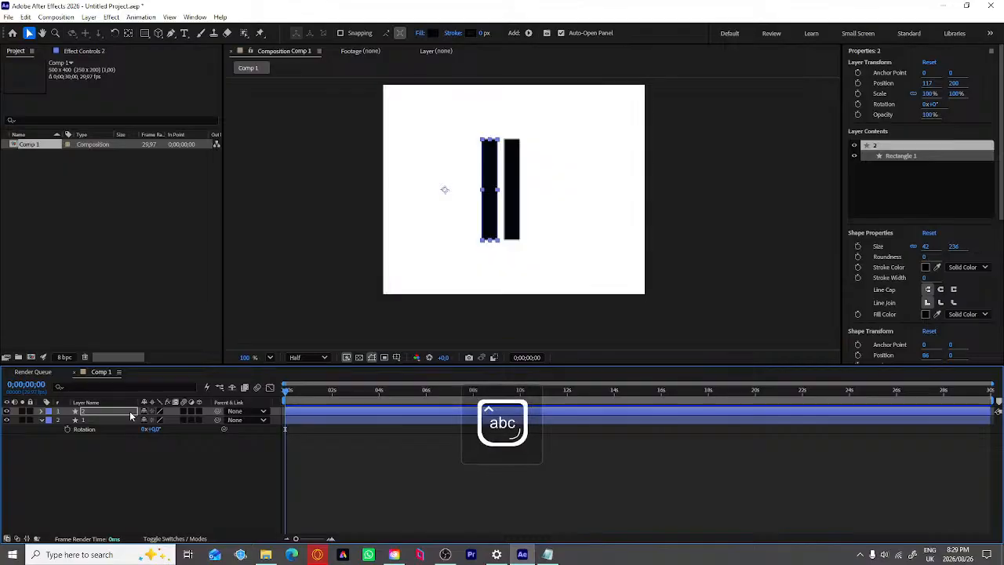
key(shift+Left)
key(shift+Left)
key(shift+Left)
key(shift+Left)
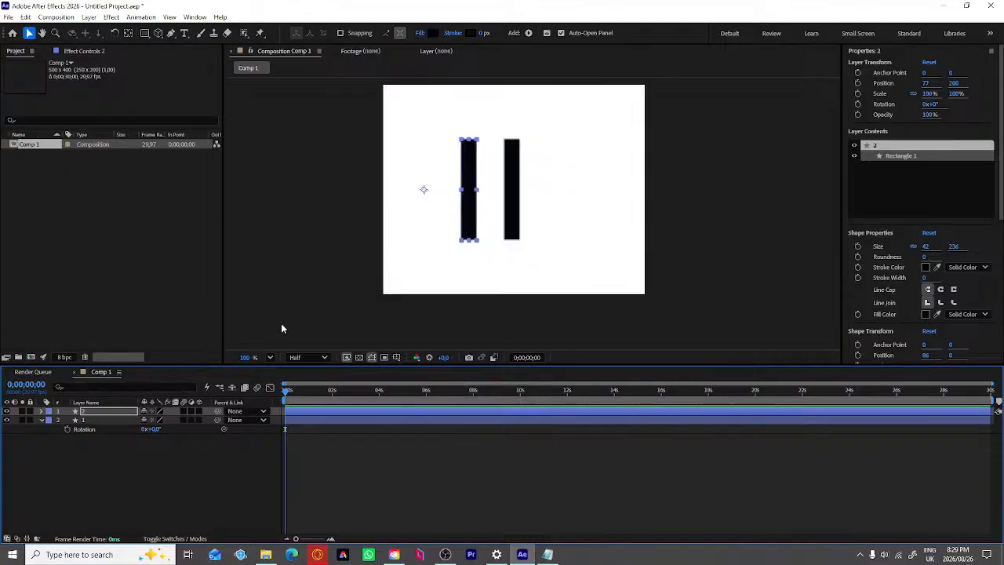
Step: Scale layer 2 down to about 66.3% width and 83.4% height and place it at about 123, 202
drag(471, 142, 481, 184)
click(482, 151)
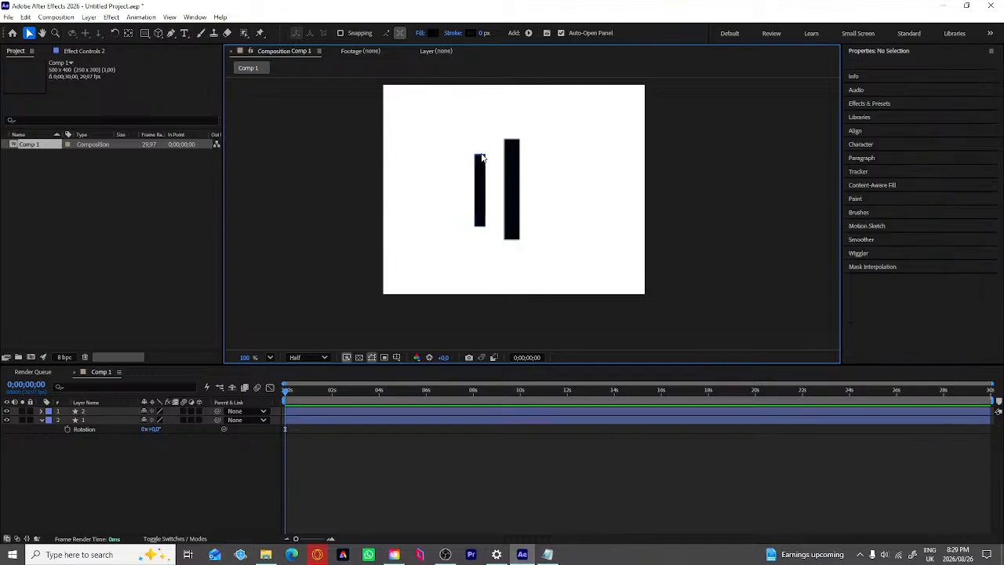
click(479, 163)
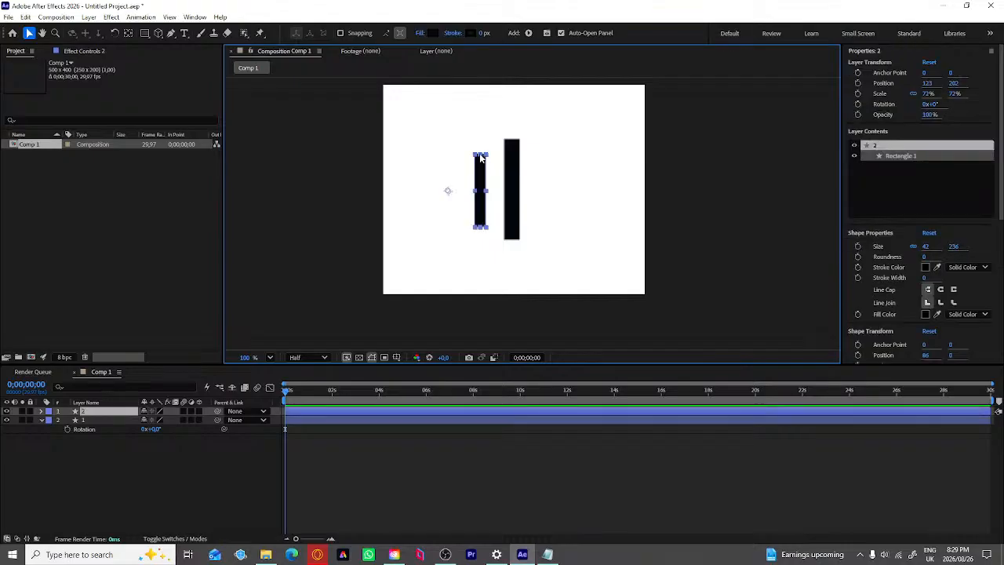
click(481, 155)
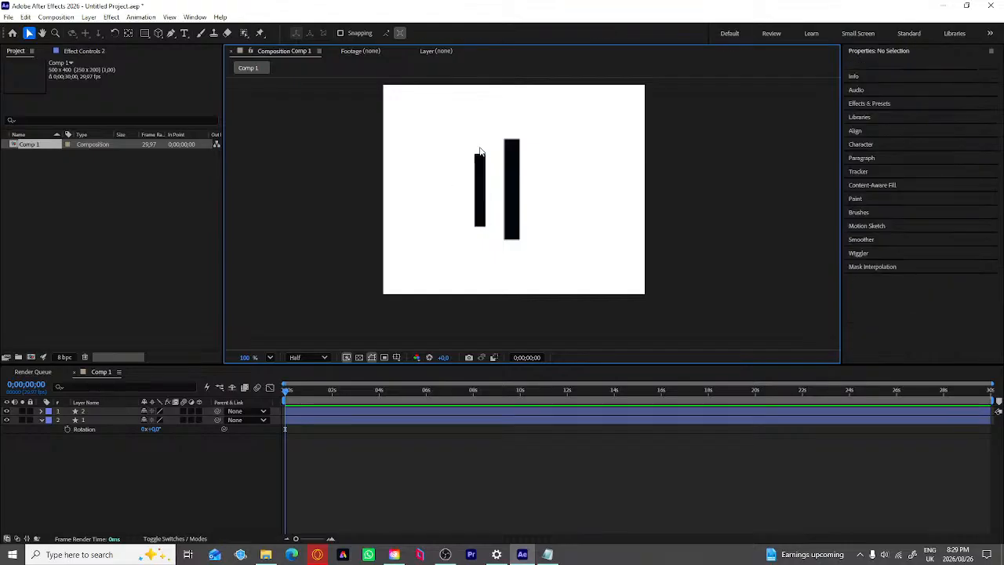
click(478, 164)
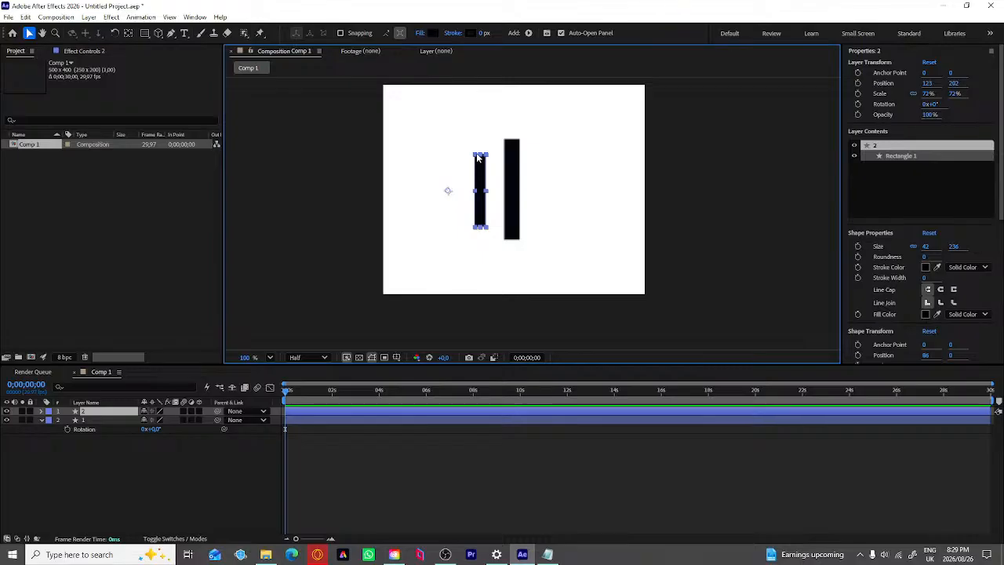
drag(482, 154, 483, 151)
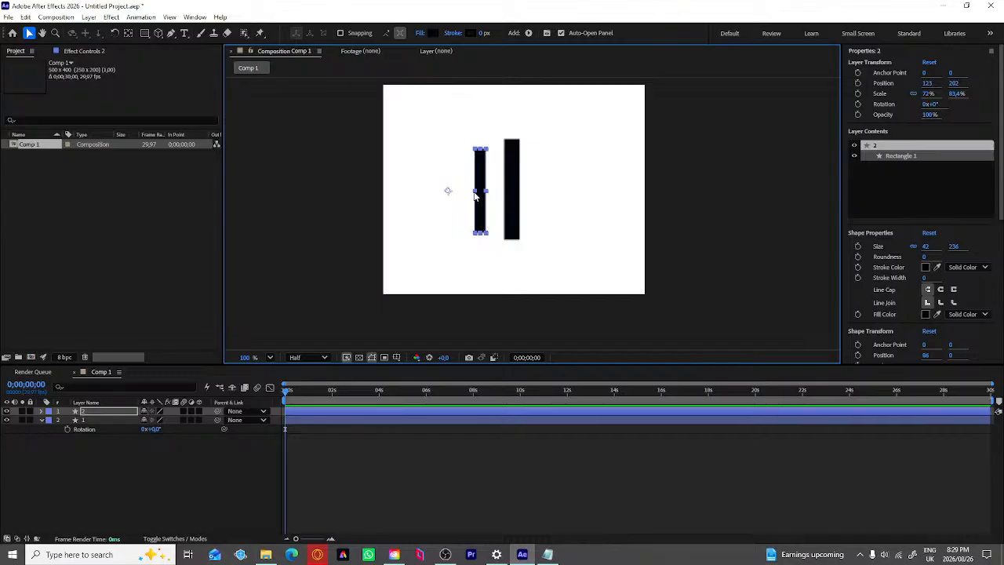
drag(474, 198, 485, 196)
Step: Widen the rectangle inside layer 2 slightly and duplicate it within the same layer
double_click(483, 191)
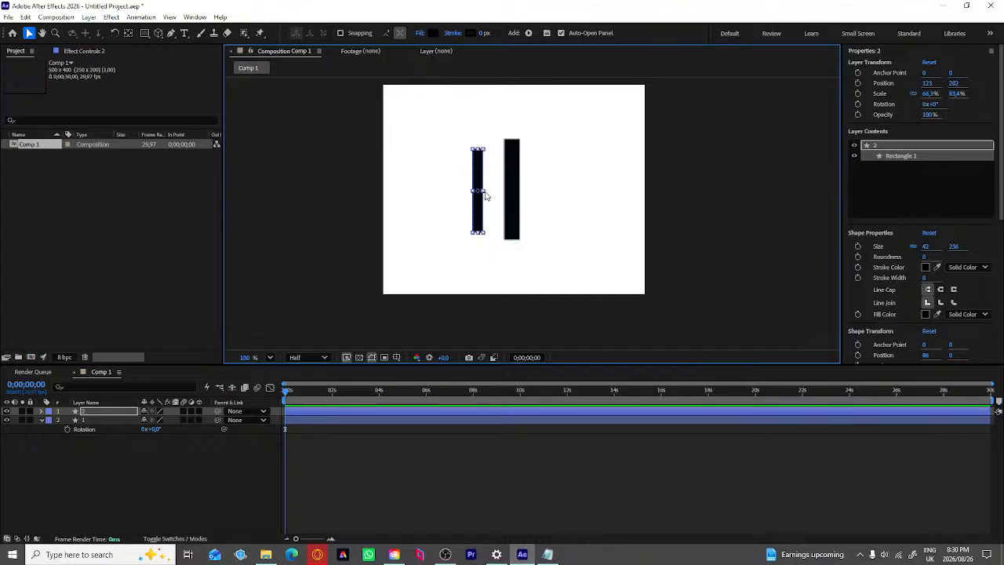
drag(485, 196, 486, 191)
key(ctrl+d)
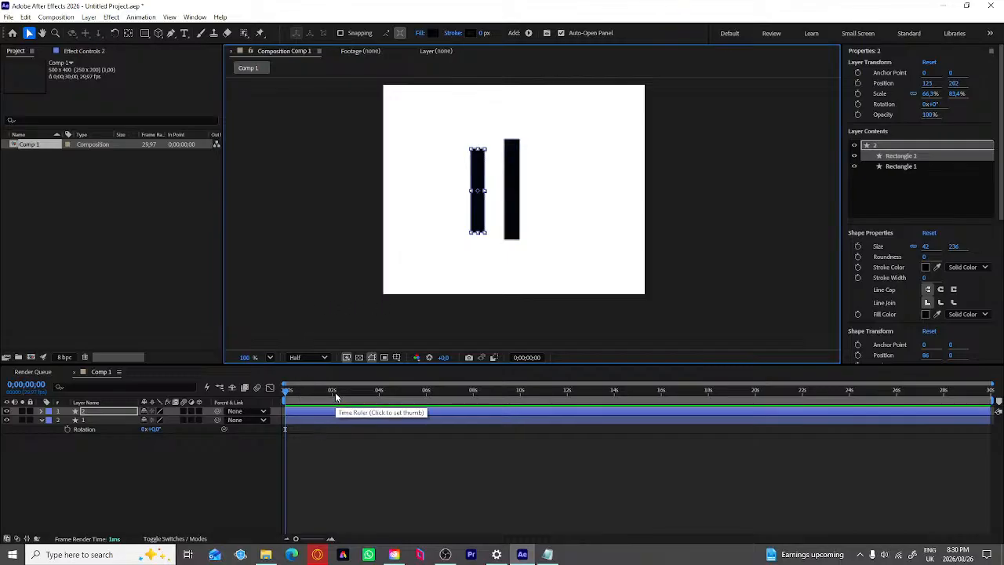
Step: Duplicate layer 2 and move the copy left to position 73, 202
click(298, 412)
key(ctrl+d)
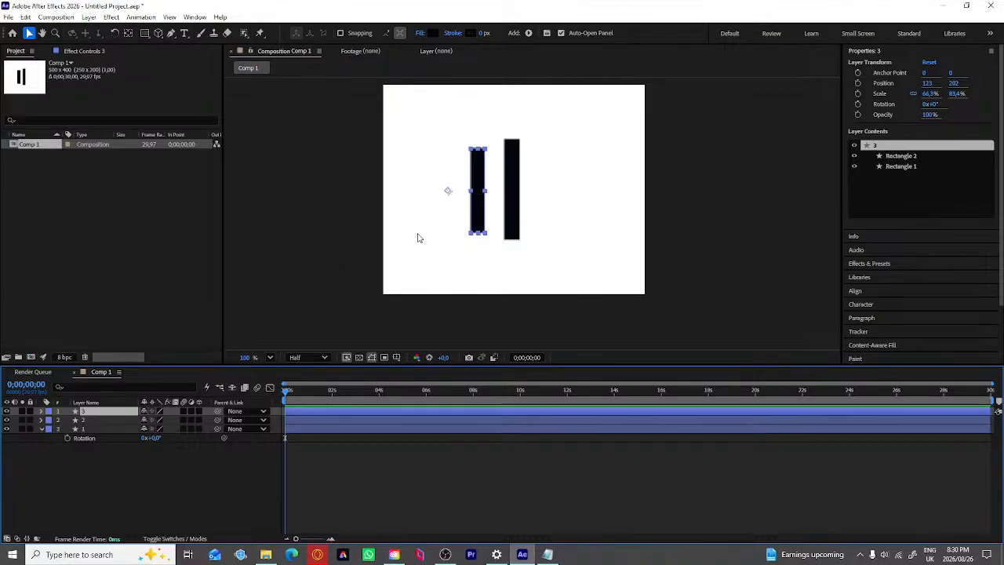
key(shift+Left)
key(shift+Left)
key(shift+Left)
key(shift+Left)
key(shift+Left)
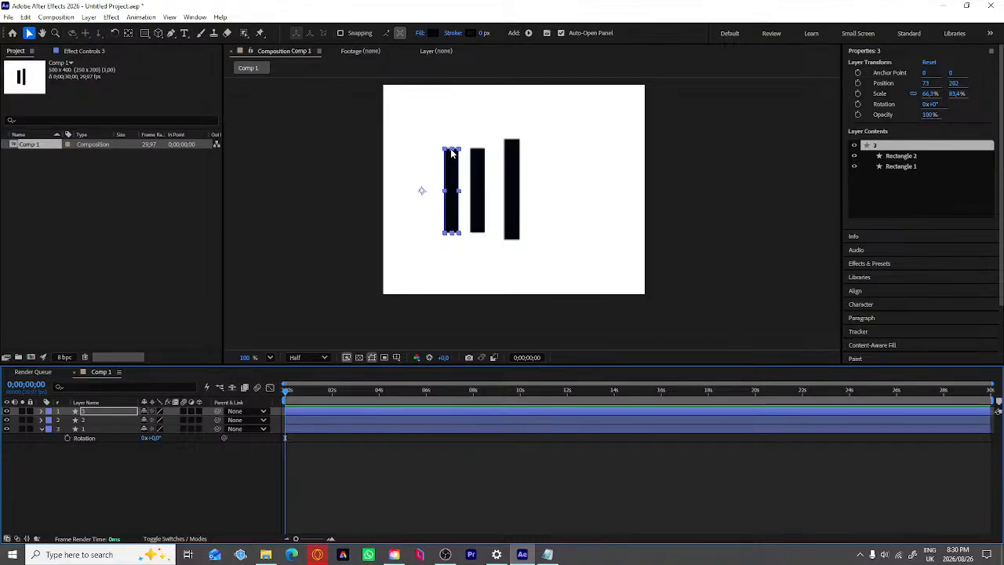
Step: Shrink layer 3 to about 59.7% width and 54.3% height and shift bars 3 and 2 closer to layer 1's bar, with layer 3 at about 98, 197
drag(452, 154, 454, 193)
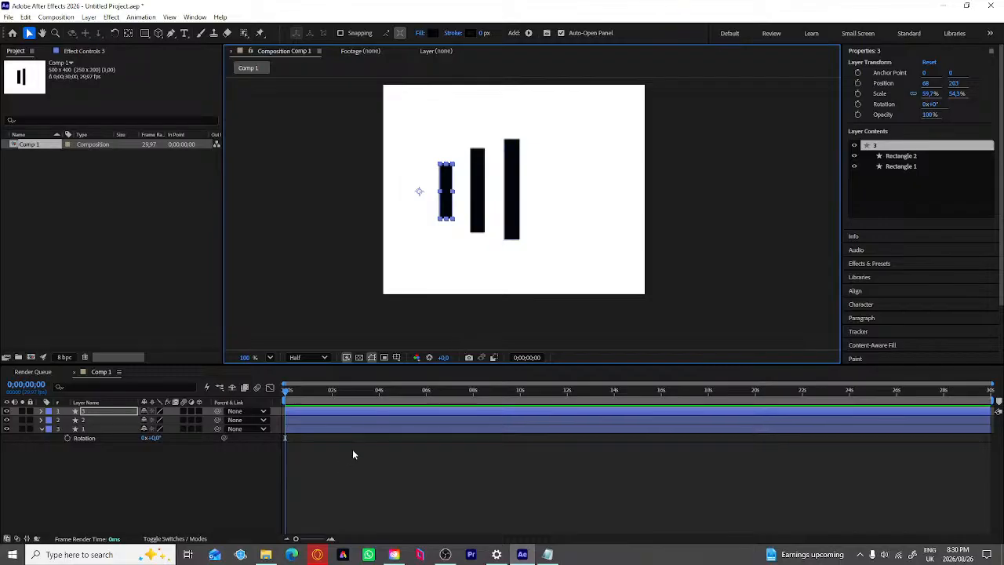
click(392, 474)
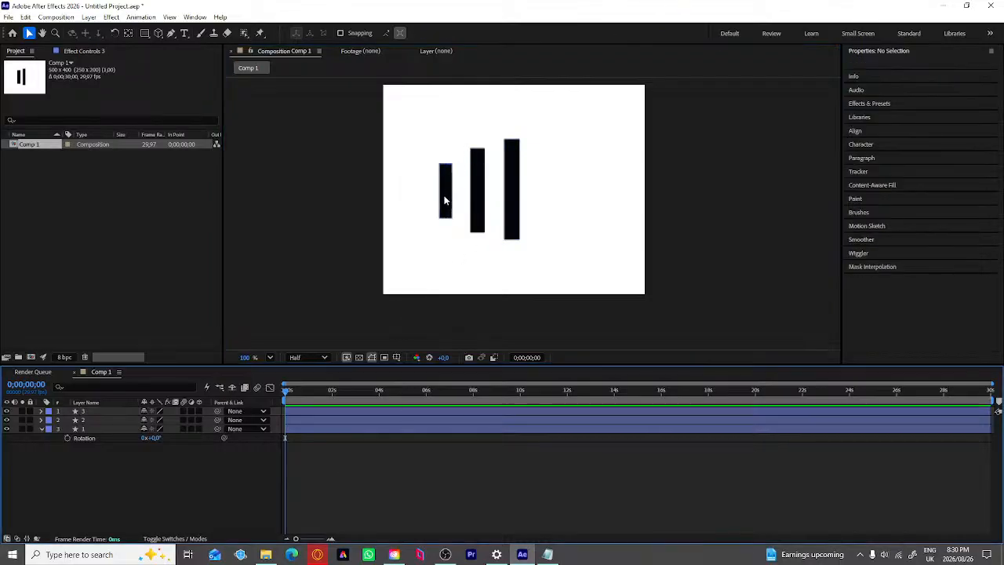
mouse_move(448, 195)
mouse_down()
mouse_move(482, 201)
mouse_move(463, 202)
mouse_up()
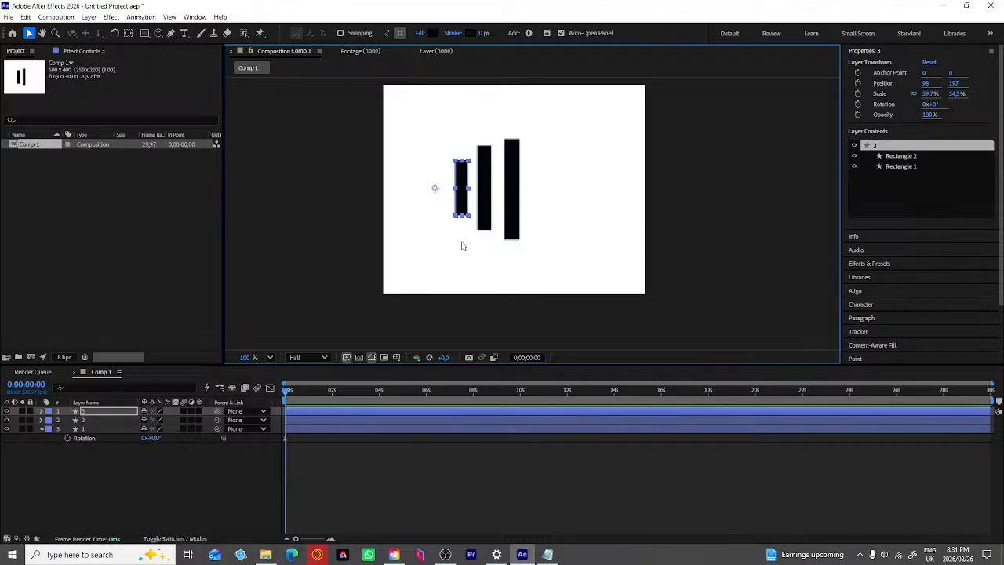
click(453, 233)
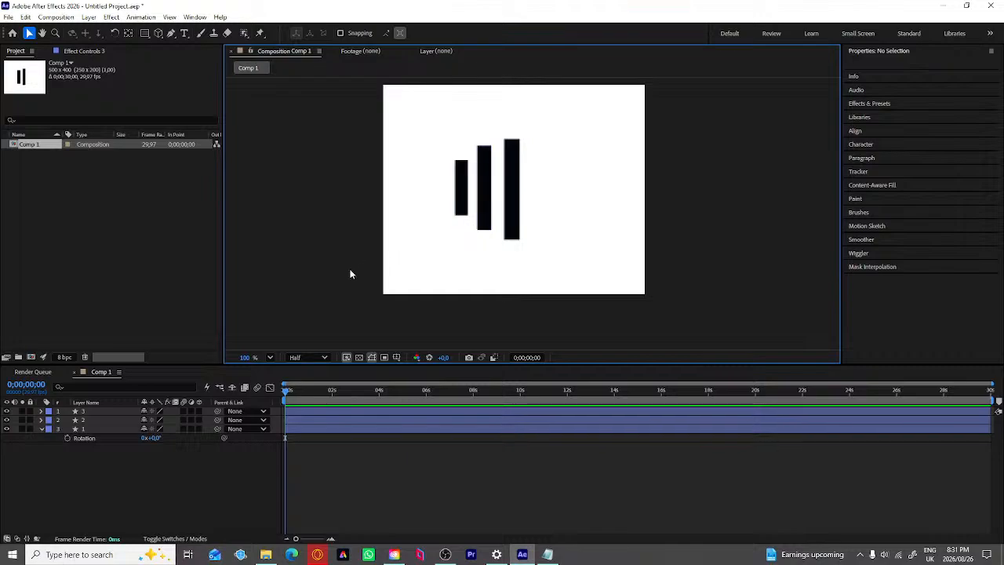
Step: Duplicate the rectangle inside layer 1 and duplicate layer 1 itself
click(511, 223)
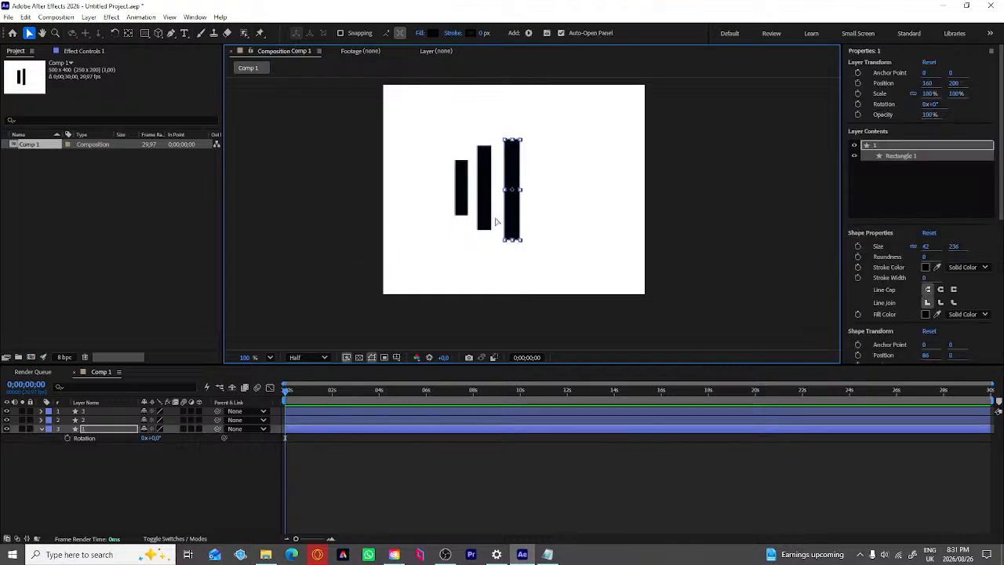
key(ctrl+d)
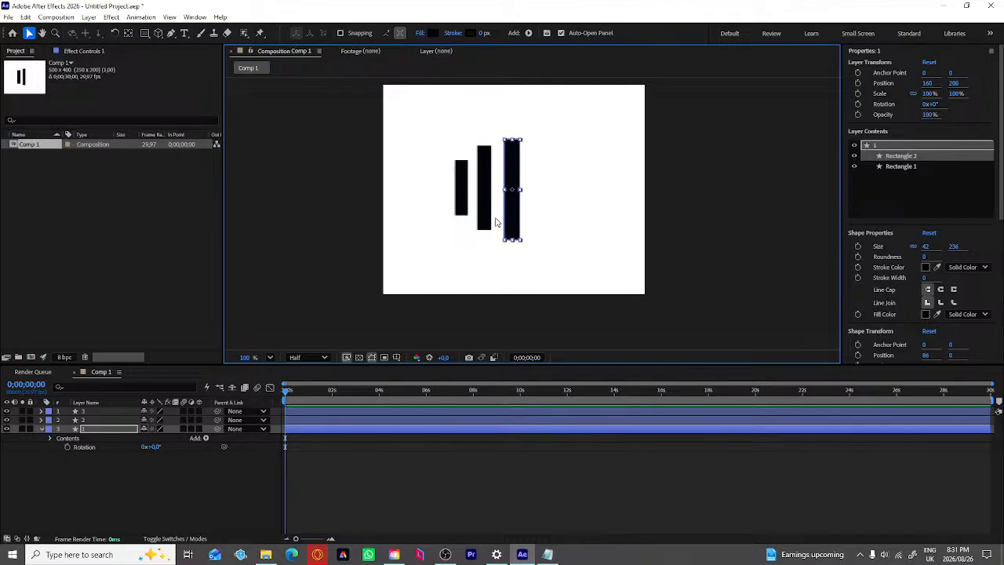
click(311, 427)
key(ctrl+d)
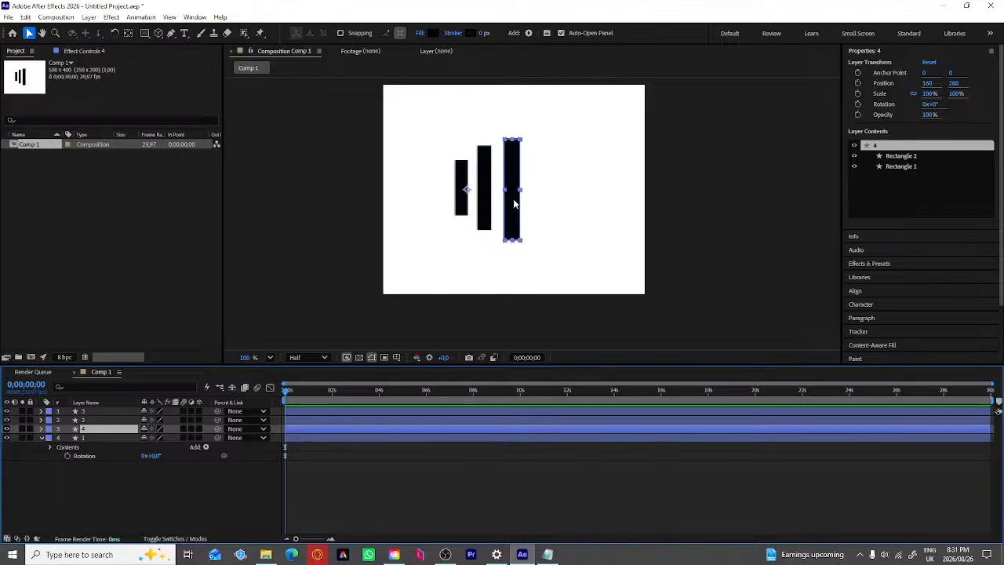
Step: Move layer 4 right to position 210, 200 so its bar stands just right of layer 1's bar
key(shift+Right)
key(shift+Right)
key(shift+Right)
key(shift+Right)
key(shift+Right)
key(shift+Right)
key(shift+Right)
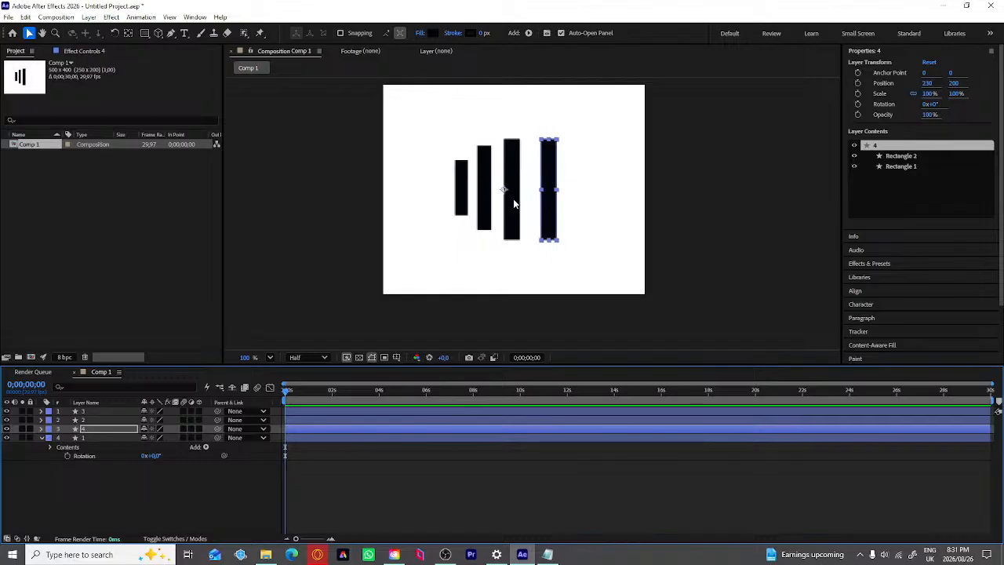
key(shift+Left)
key(shift+Left)
key(shift+Left)
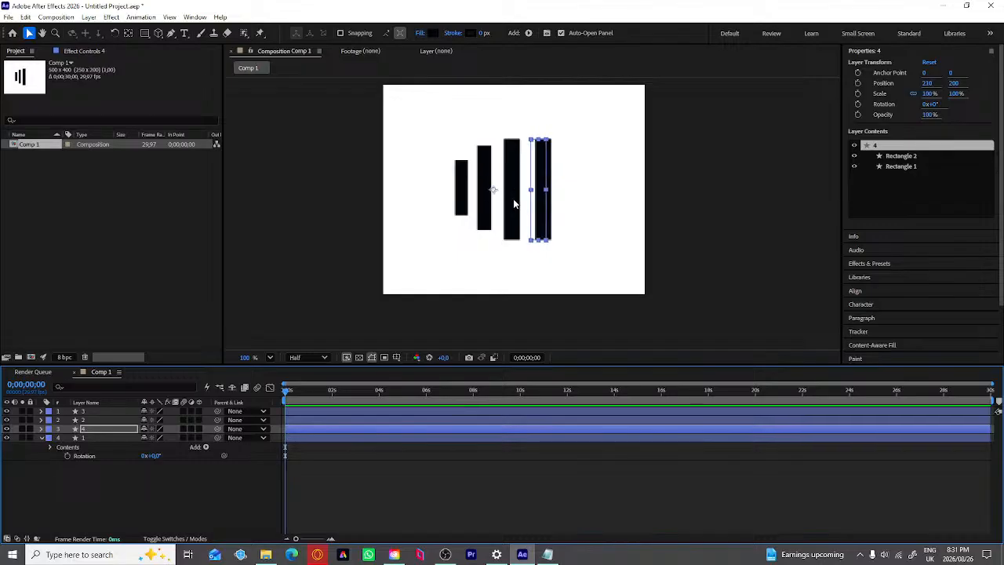
Step: Stretch layer 4's bar vertically to about 124.9% height and deselect it
click(539, 244)
drag(539, 243, 538, 255)
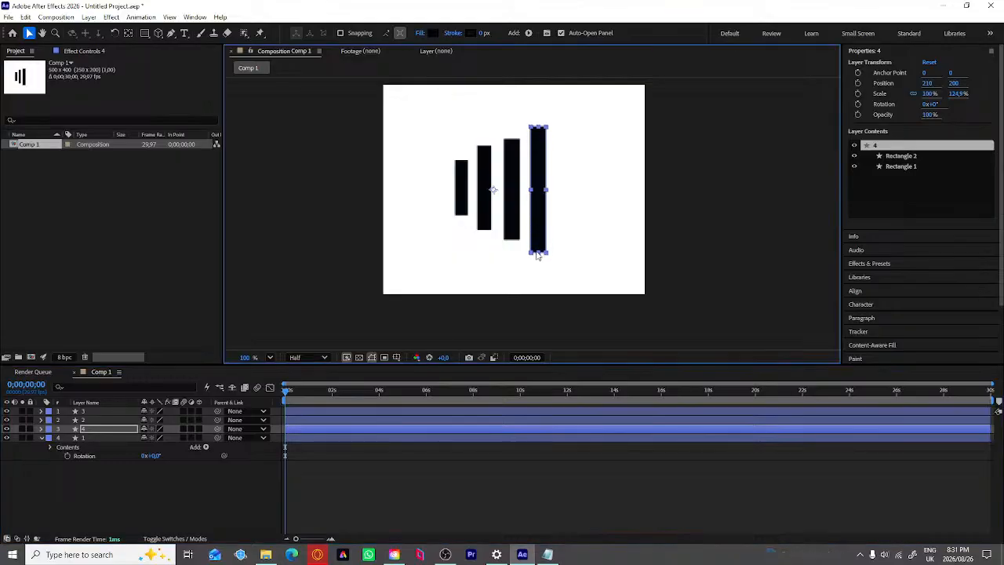
click(563, 175)
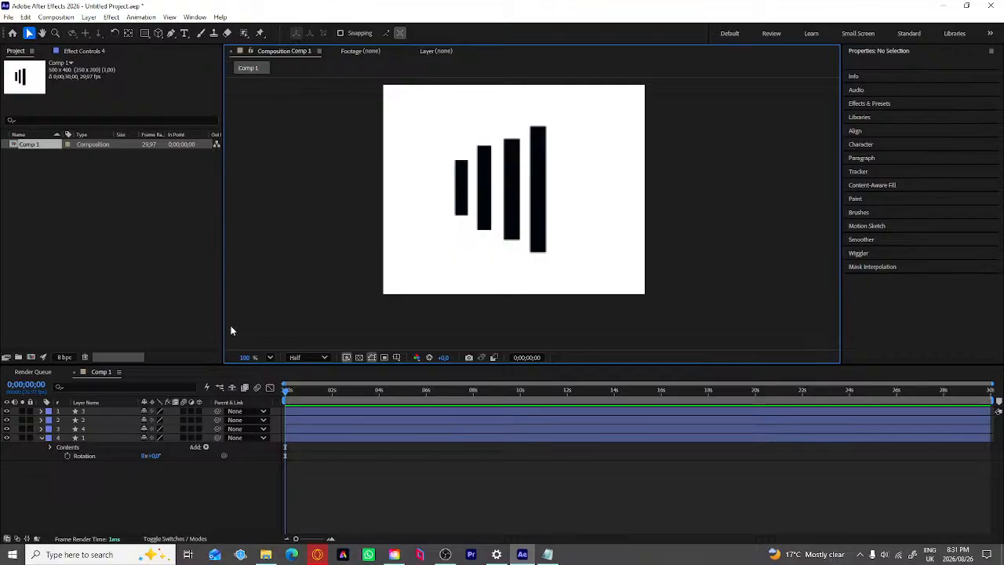
Step: Add a new sphere mesh layer to the composition and acknowledge the change to the Advanced 3D renderer
right_click(246, 499)
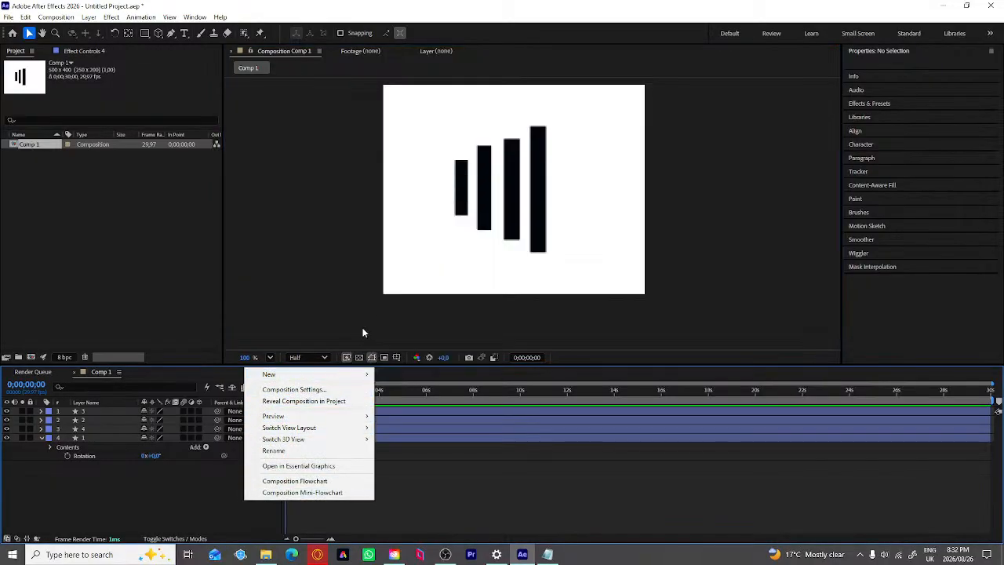
mouse_move(366, 375)
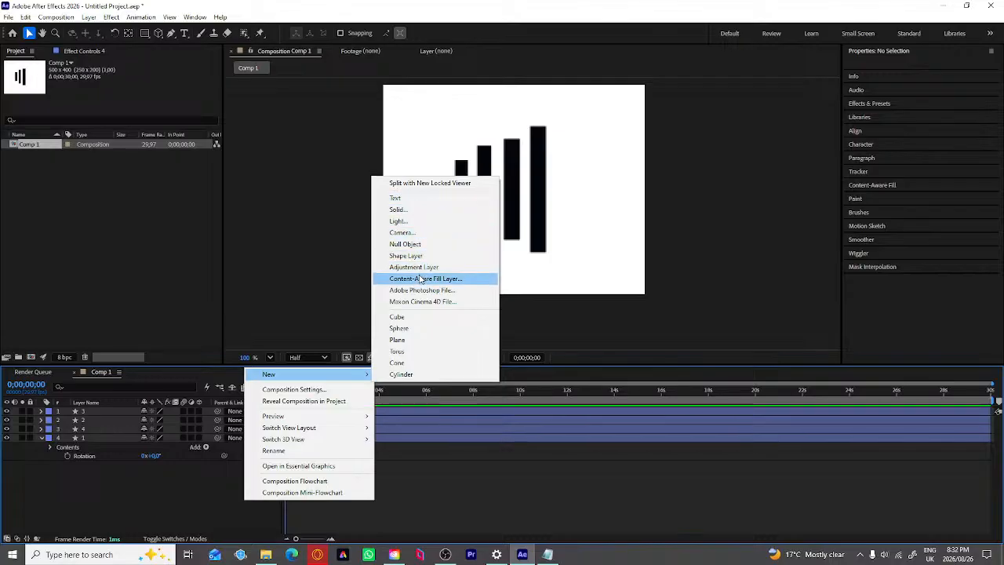
click(421, 329)
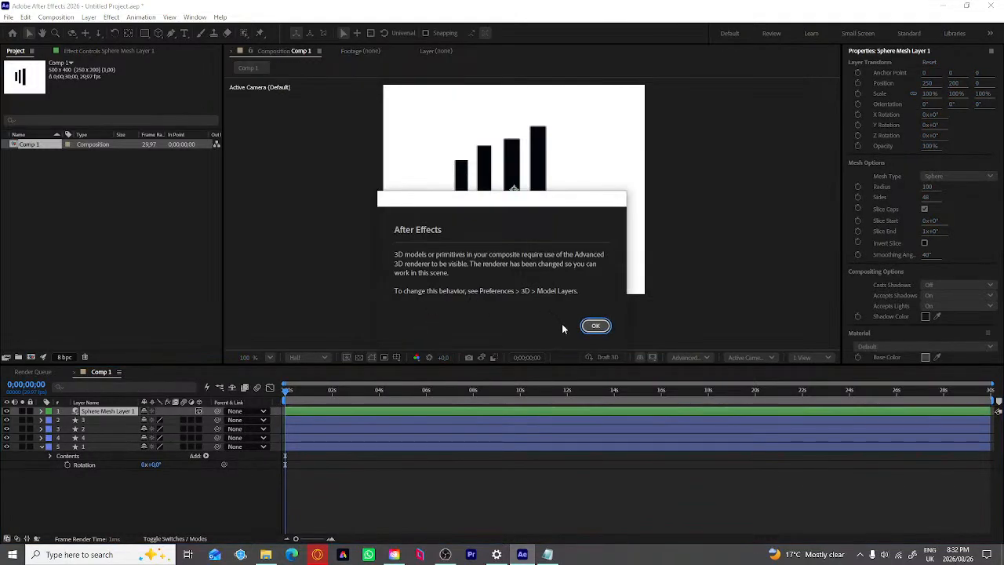
click(596, 326)
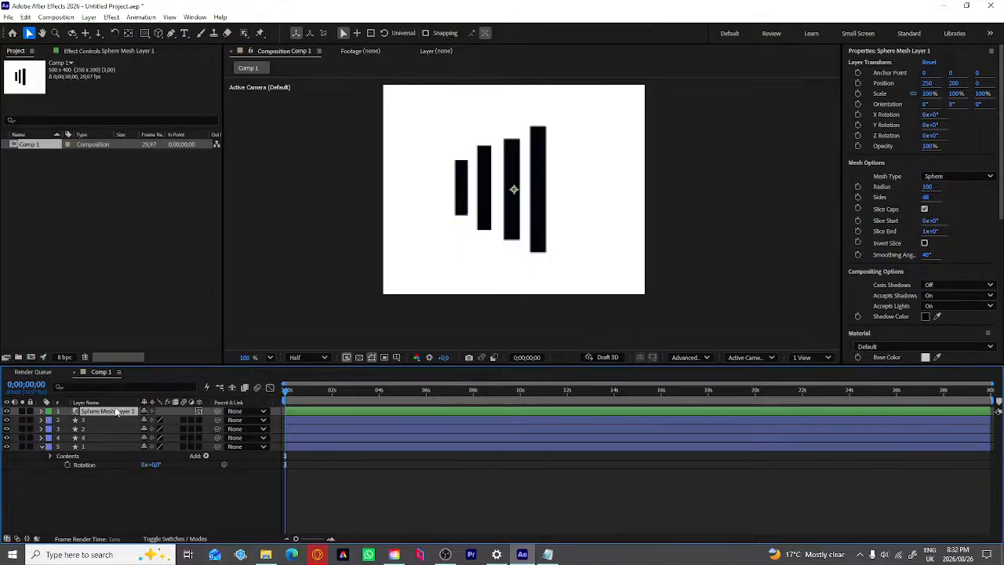
Step: Draw a black rectangle about 99 by 106 px left of the bars and rotate it into a diamond at the composition's left edge
click(144, 34)
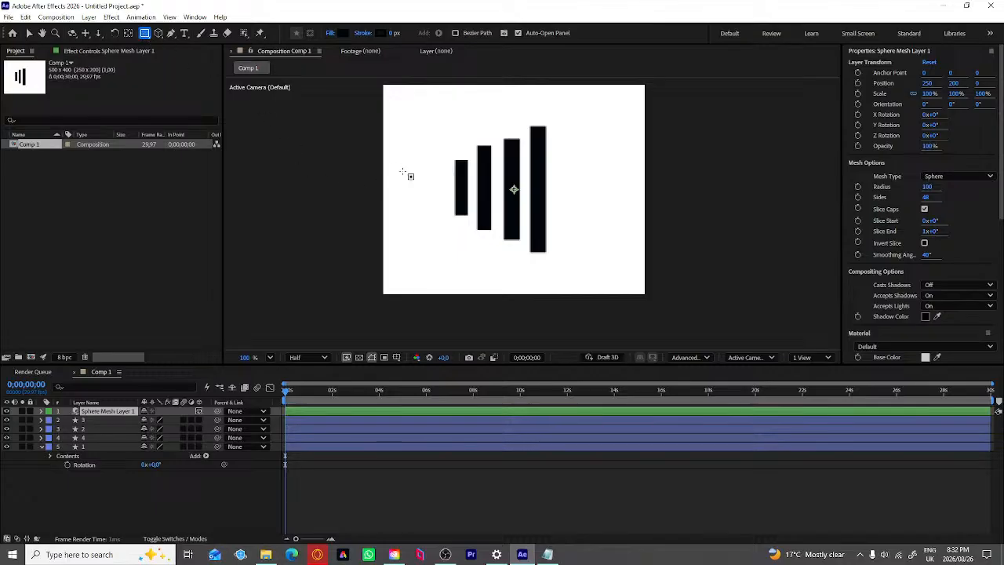
mouse_move(391, 166)
mouse_down()
mouse_move(424, 176)
mouse_move(424, 231)
mouse_move(445, 221)
mouse_up()
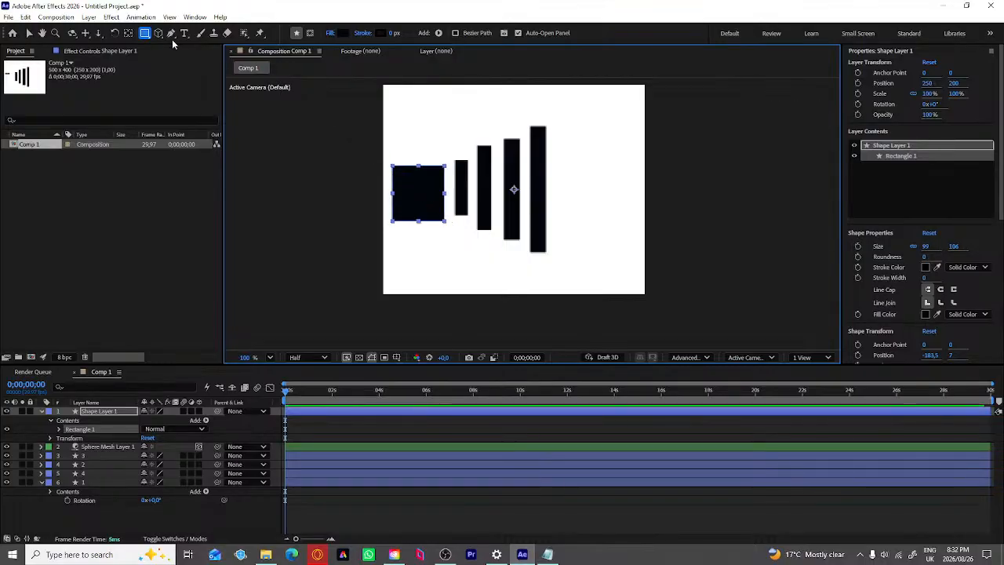
click(115, 34)
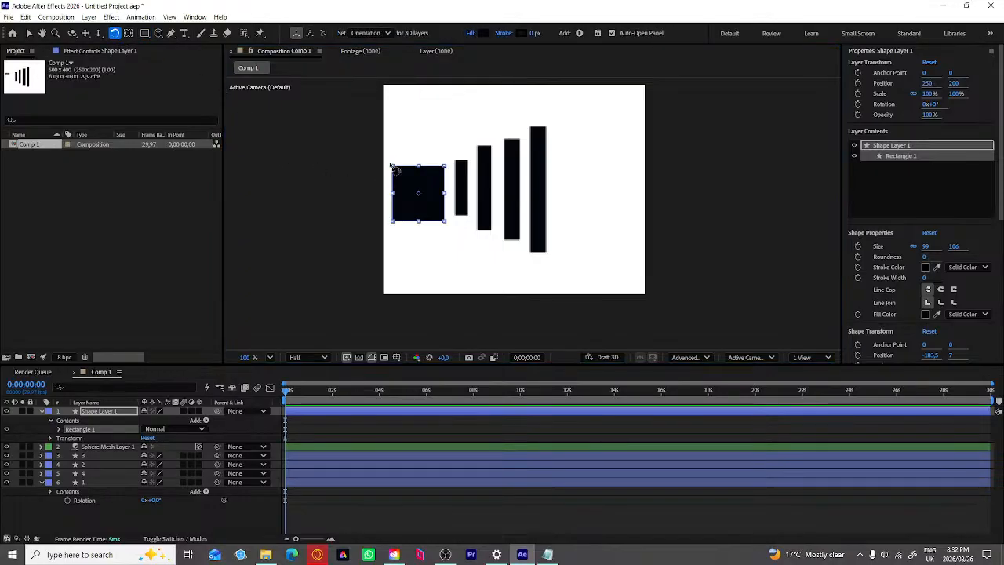
drag(390, 166, 373, 216)
key(v)
click(365, 248)
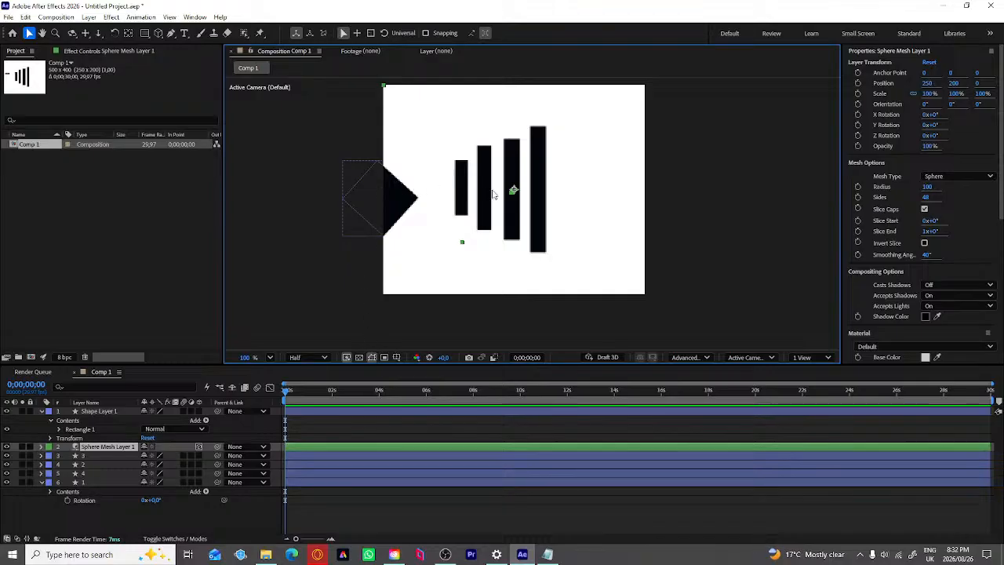
Step: Try moving the sphere mesh layer up and left and renaming it Triangle, undoing each change
drag(536, 250, 472, 246)
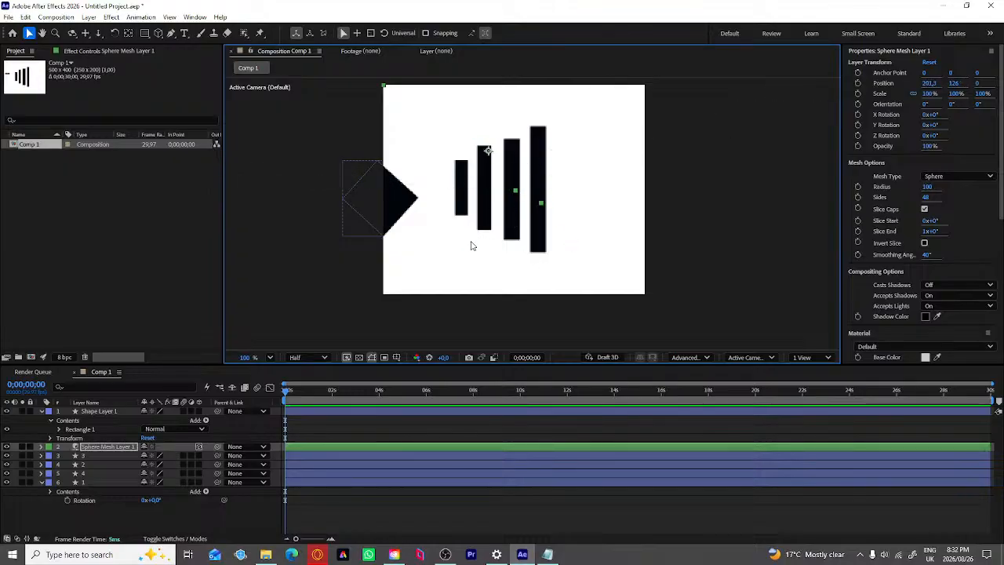
key(ctrl+z)
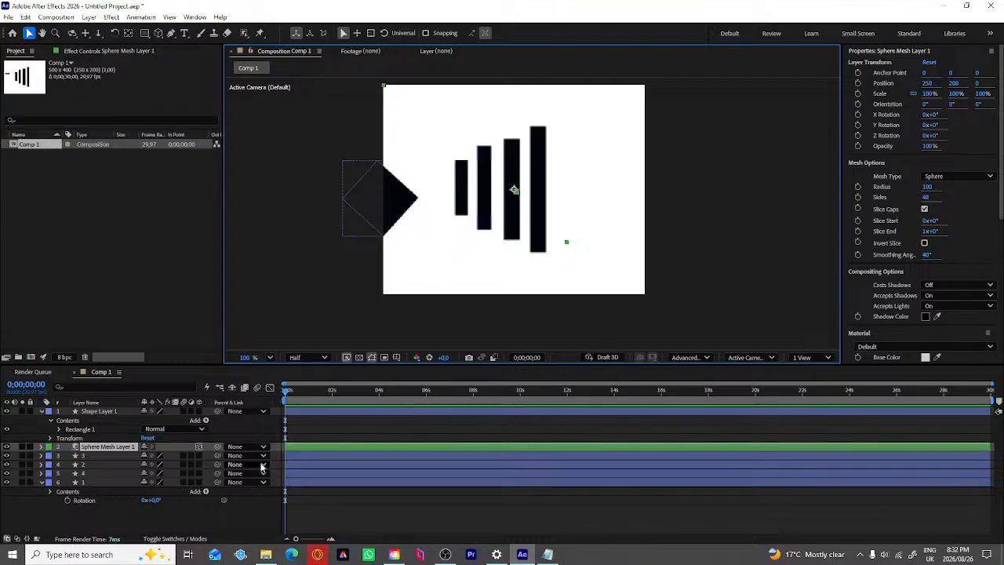
right_click(126, 453)
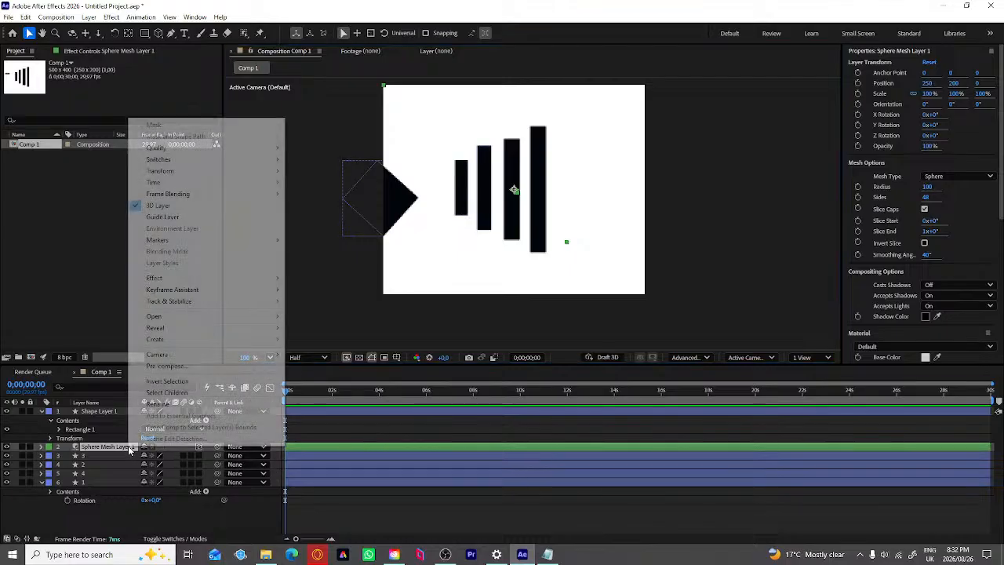
click(157, 405)
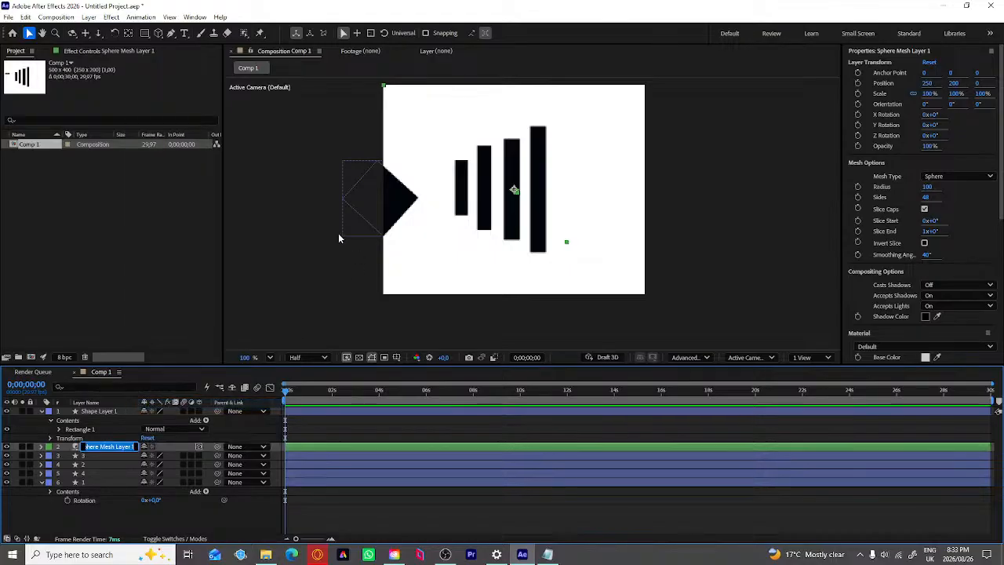
key(Caps_Lock)
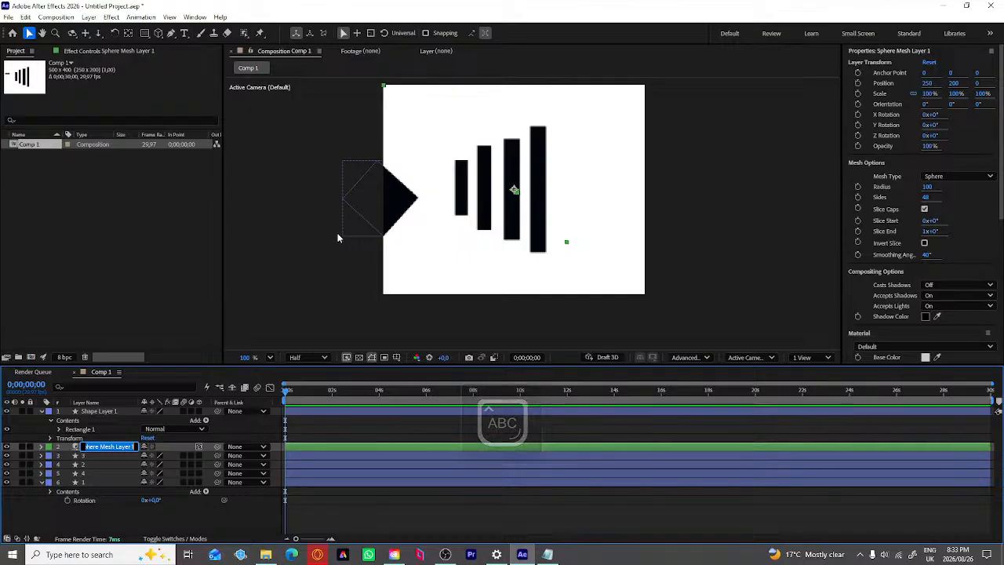
key(Caps_Lock)
text(T)
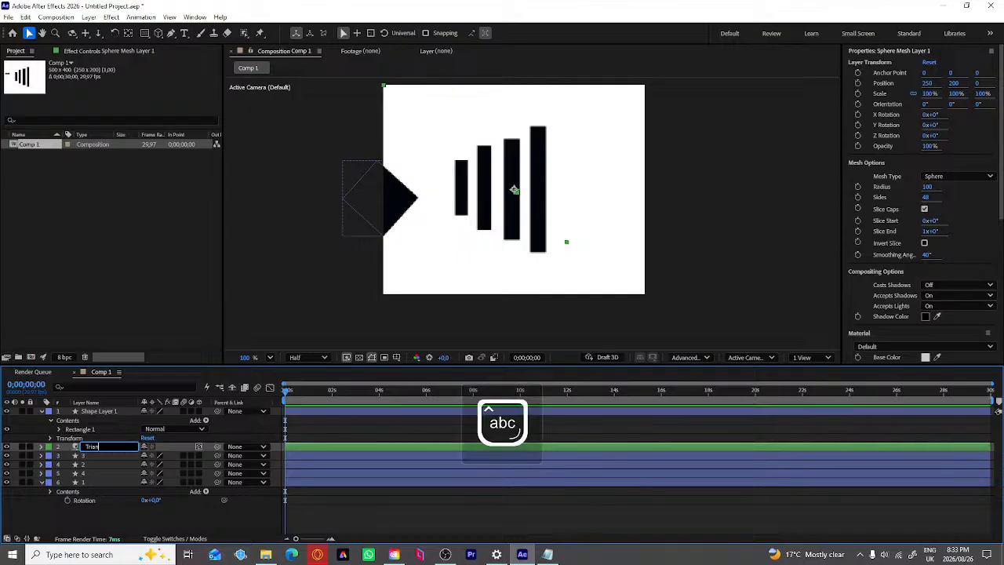
text(riangl)
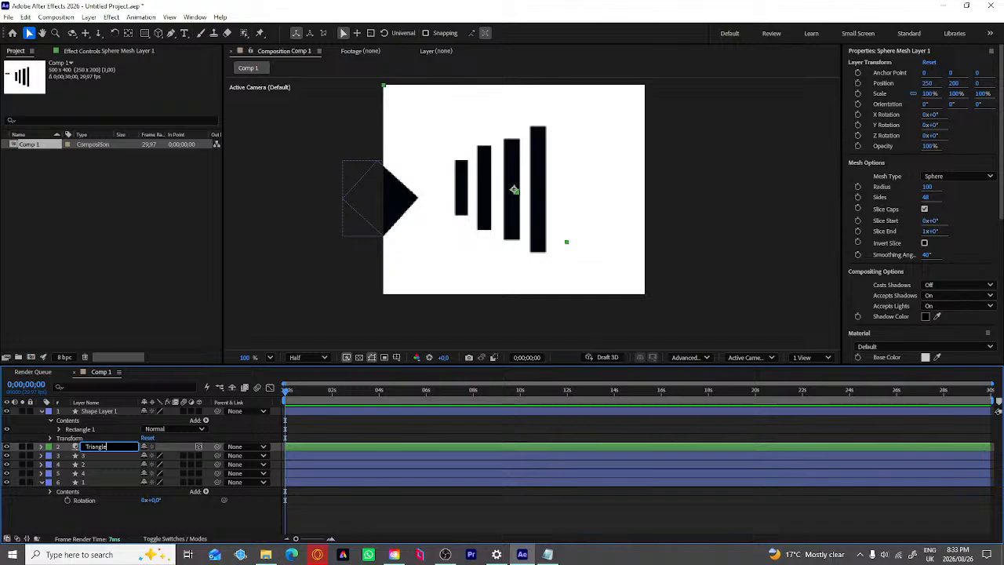
text(e)
key(Return)
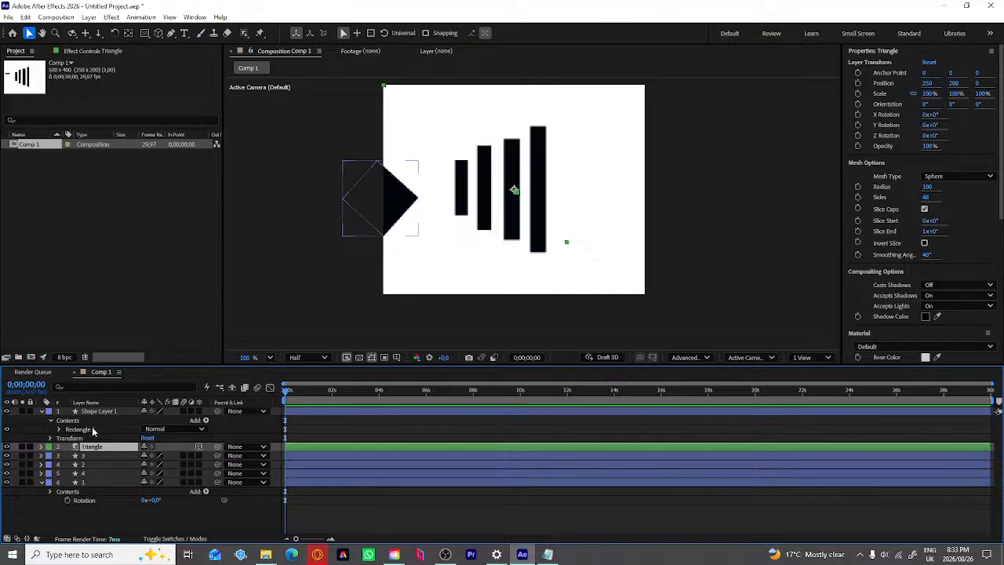
key(ctrl+z)
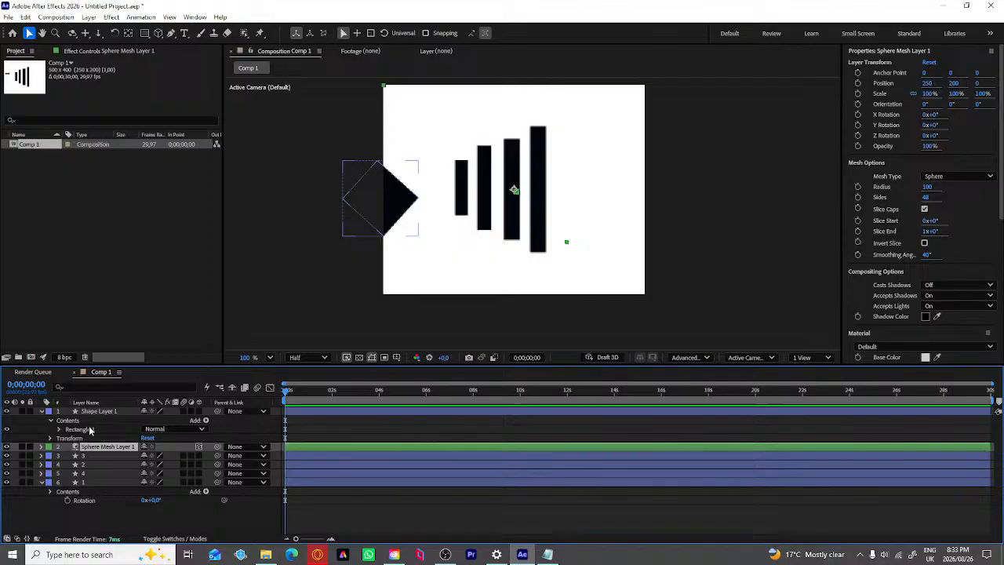
Step: Collapse Shape Layer 1 and delete it to remove the black diamond
click(44, 421)
click(41, 412)
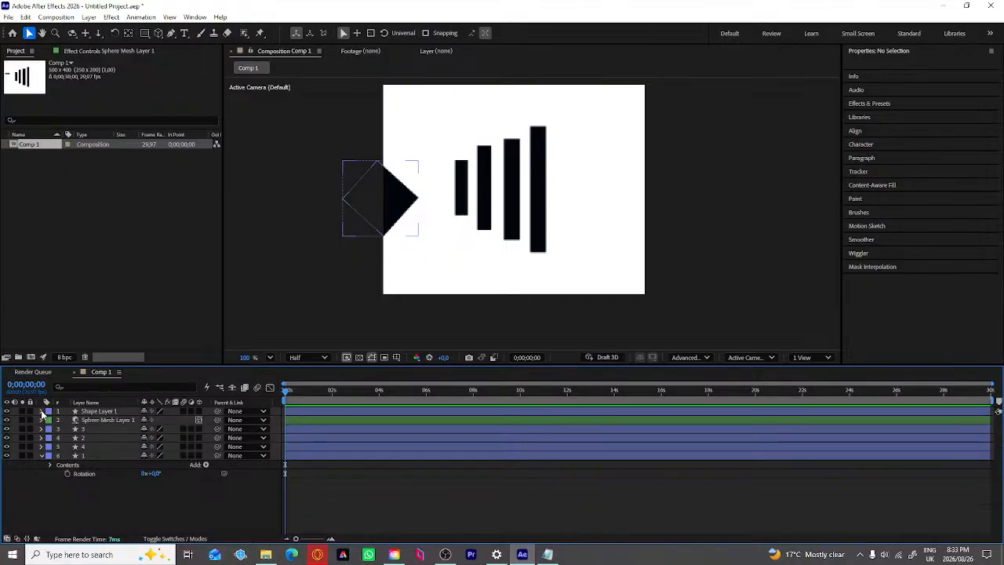
click(121, 412)
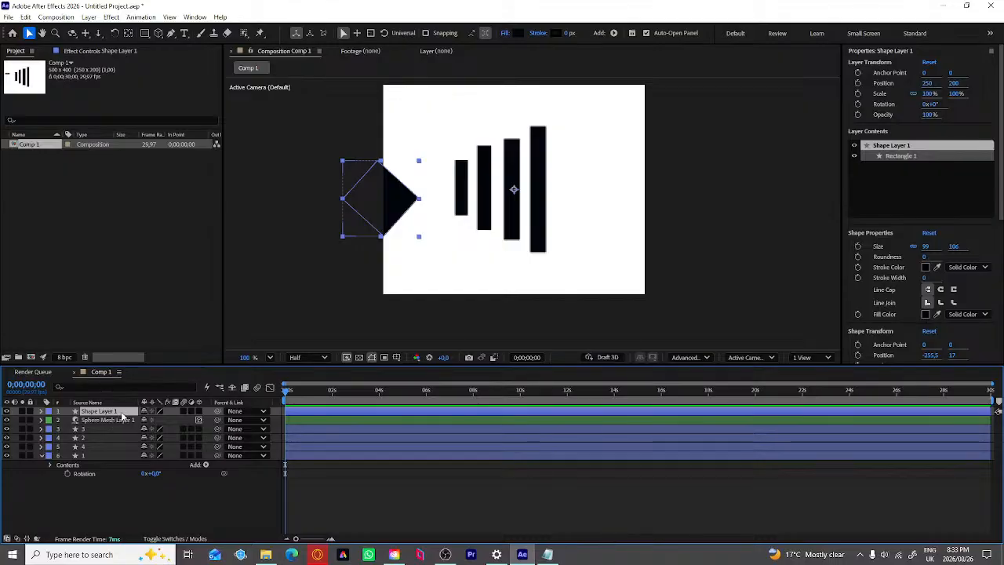
key(Delete)
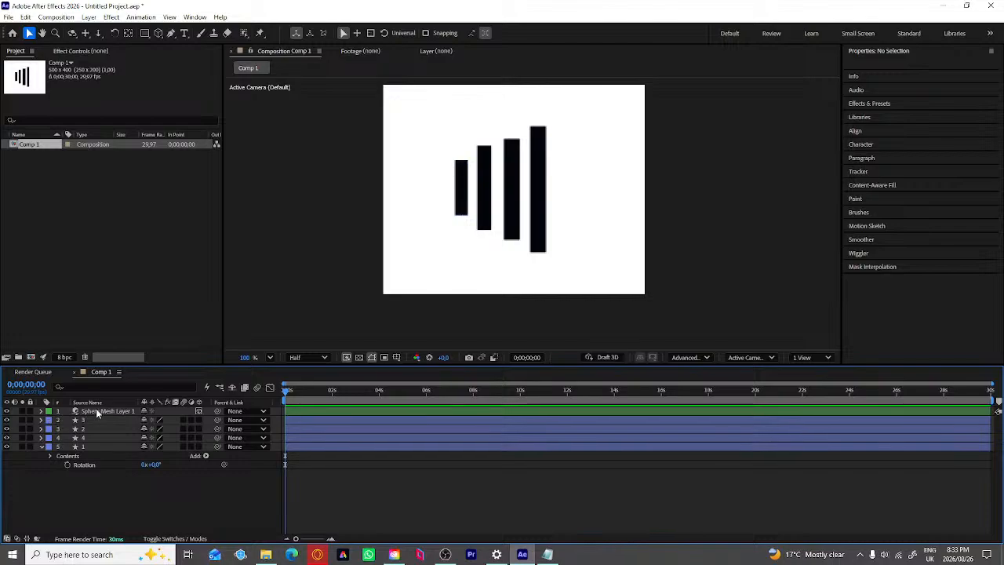
Step: Rename the sphere mesh layer to Triangle
click(96, 411)
right_click(114, 412)
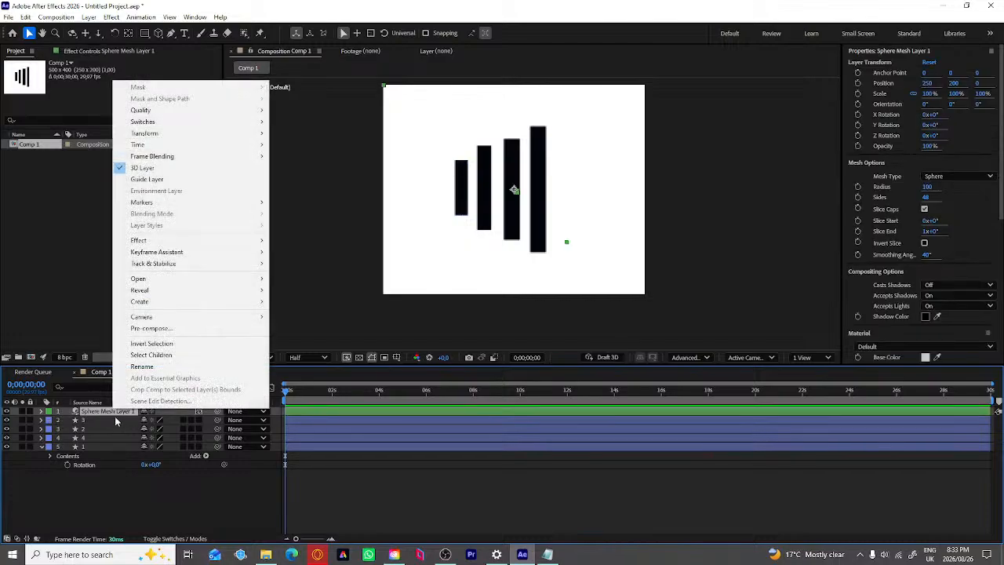
click(141, 367)
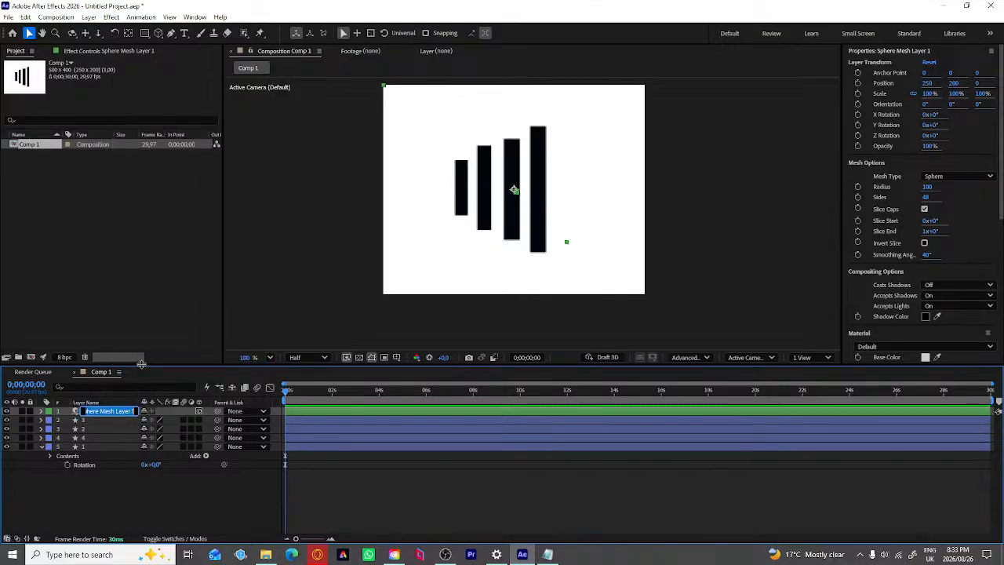
key(Caps_Lock)
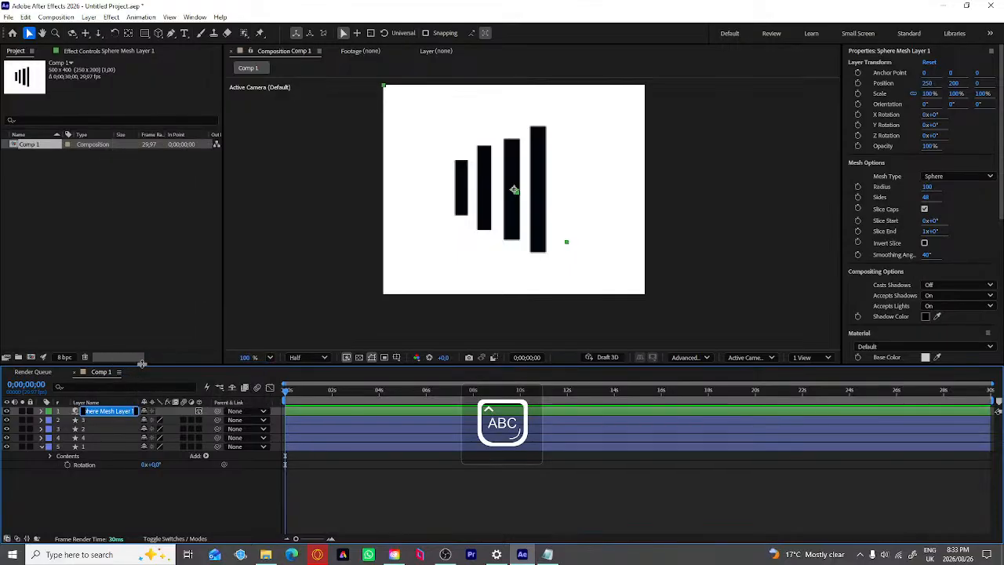
text(T)
key(Caps_Lock)
text(ra)
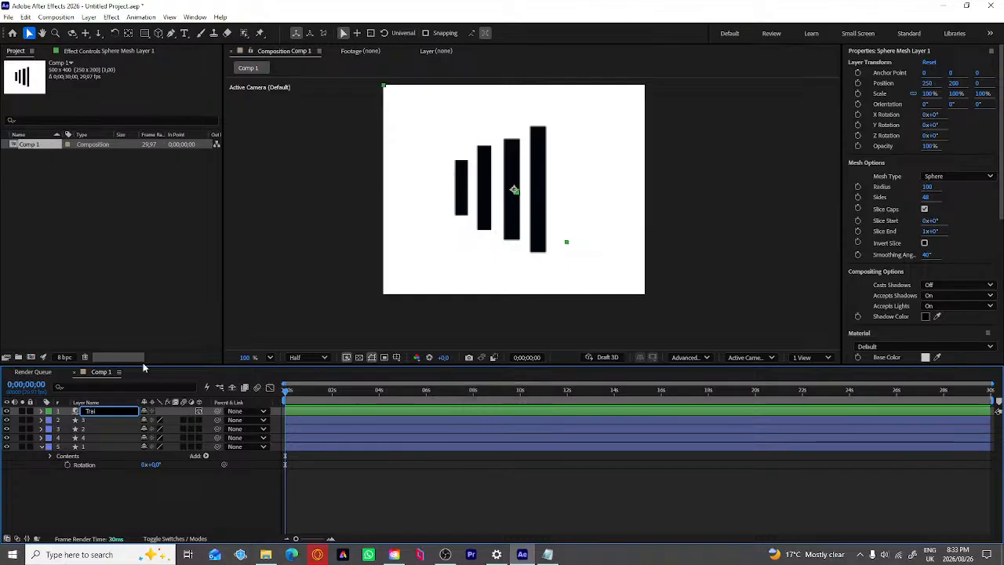
text(ingl)
key(BackSpace)
key(BackSpace)
key(BackSpace)
key(BackSpace)
key(BackSpace)
text(iangle)
key(Return)
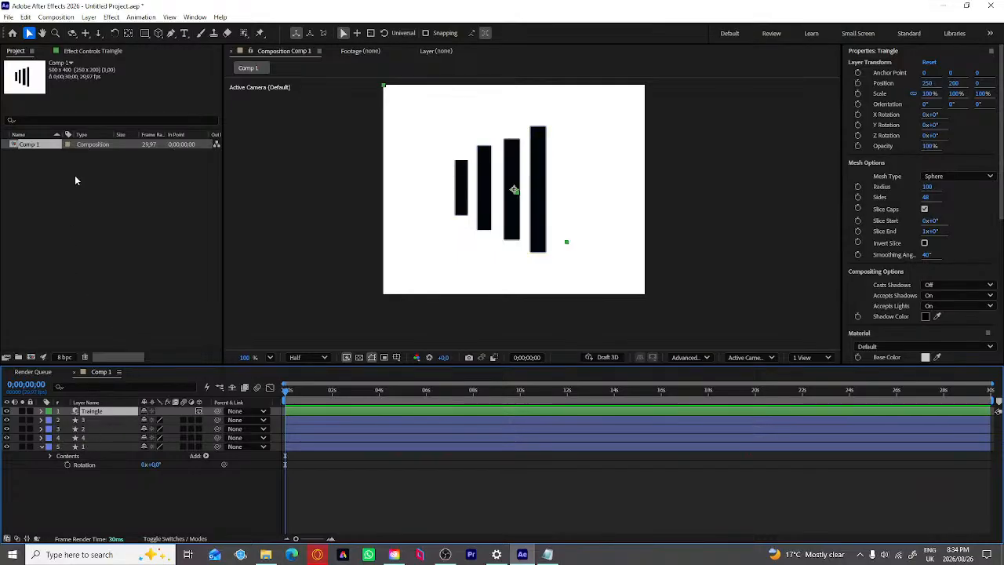
Step: Draw a black rectangle about 83 by 91 px beside the shortest bar, rotate it into a diamond and place it at the composition's left edge
click(157, 34)
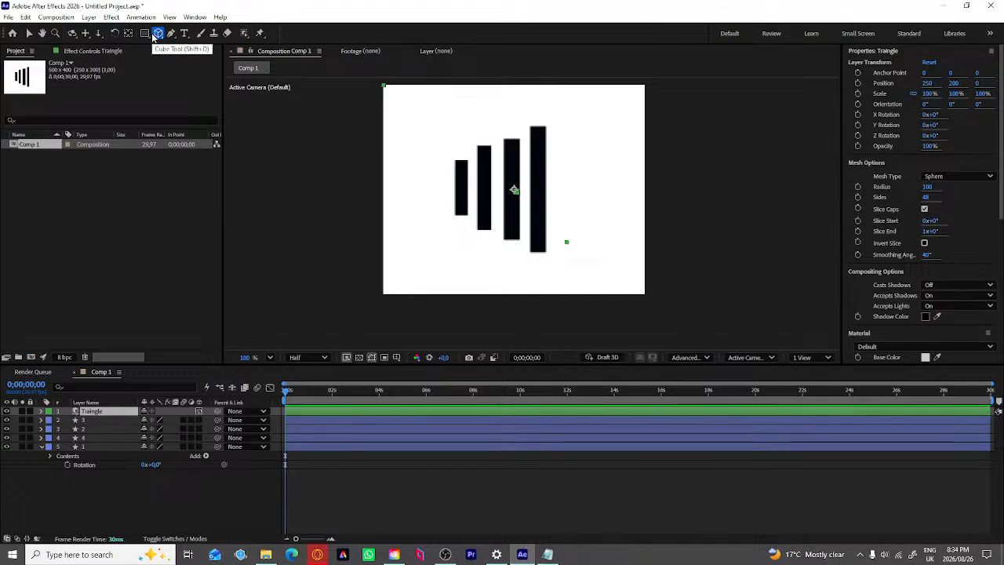
click(144, 33)
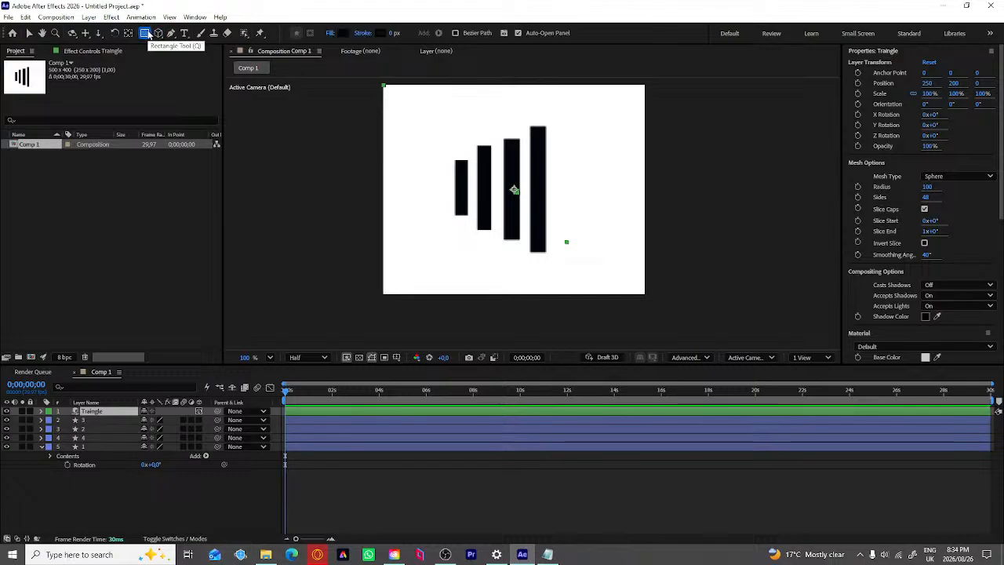
drag(398, 167, 443, 213)
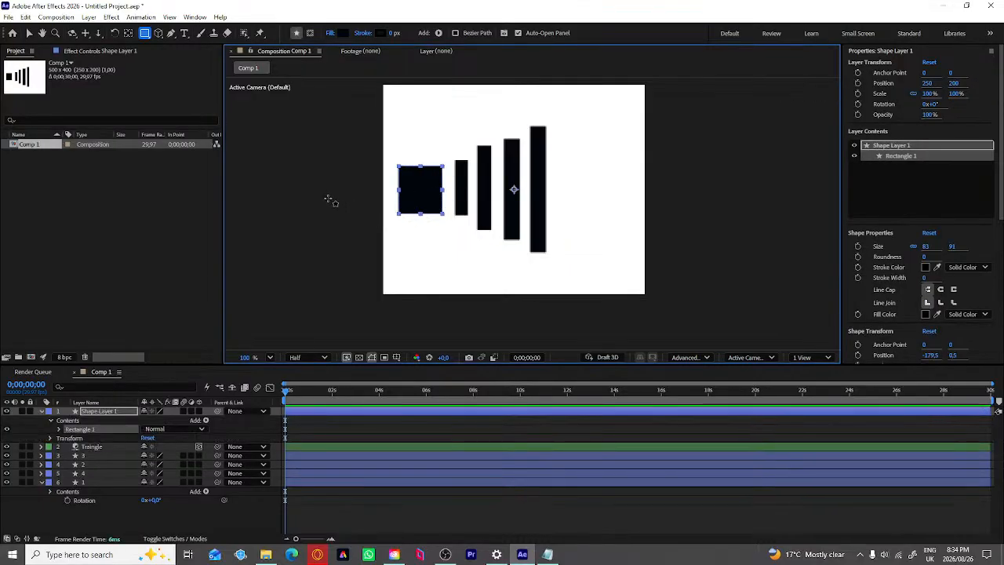
key(v)
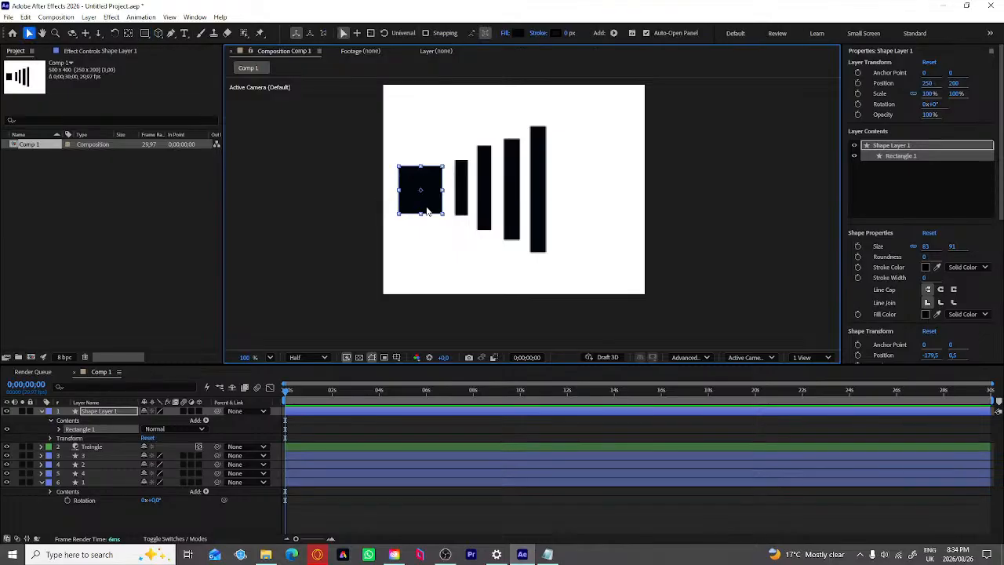
drag(423, 202, 404, 222)
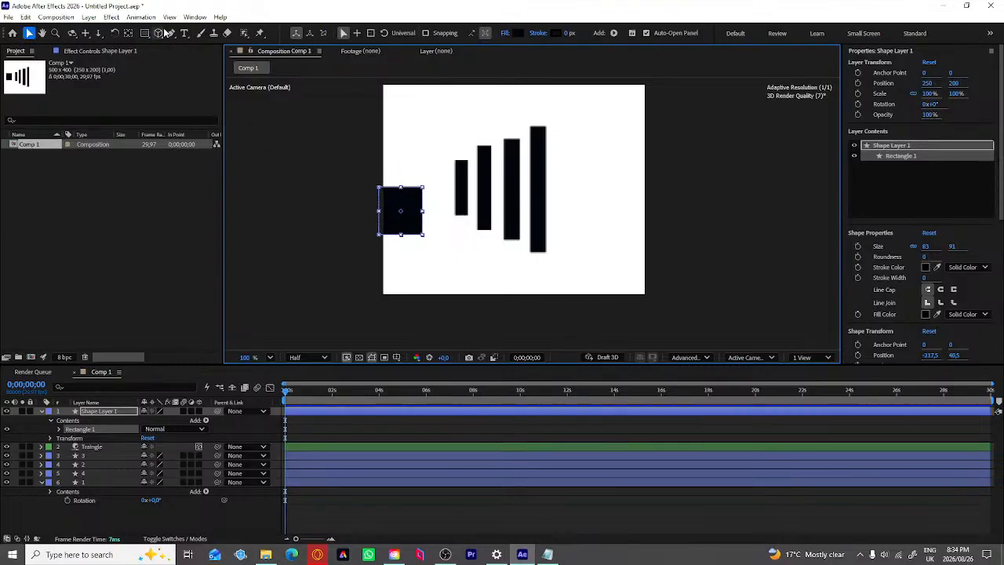
click(114, 33)
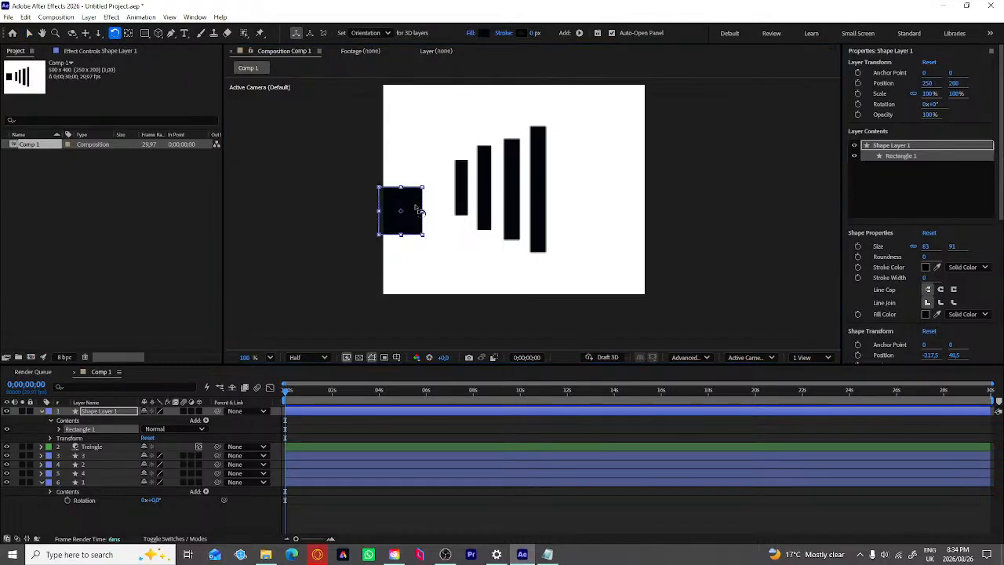
drag(427, 193, 424, 211)
key(v)
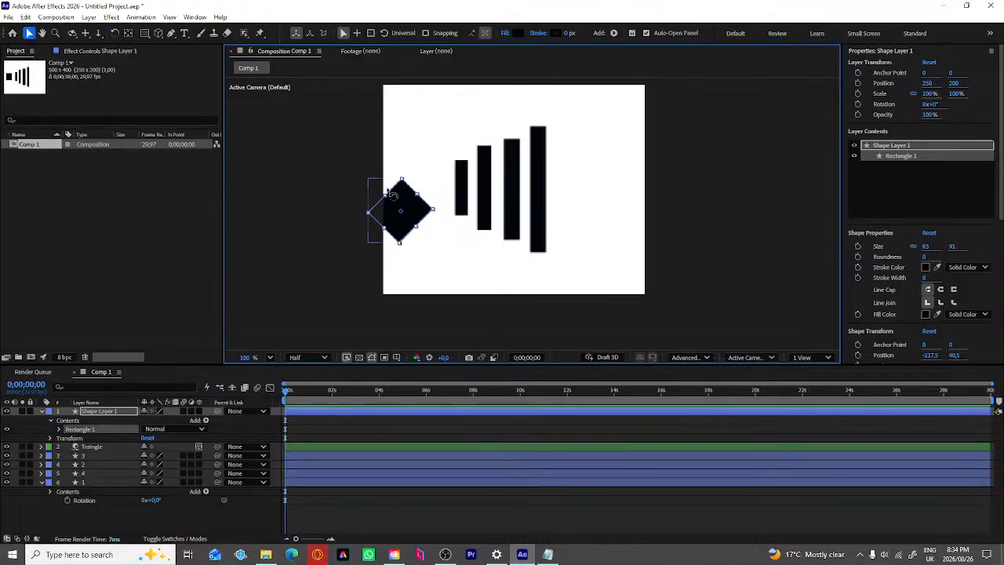
drag(393, 203, 400, 182)
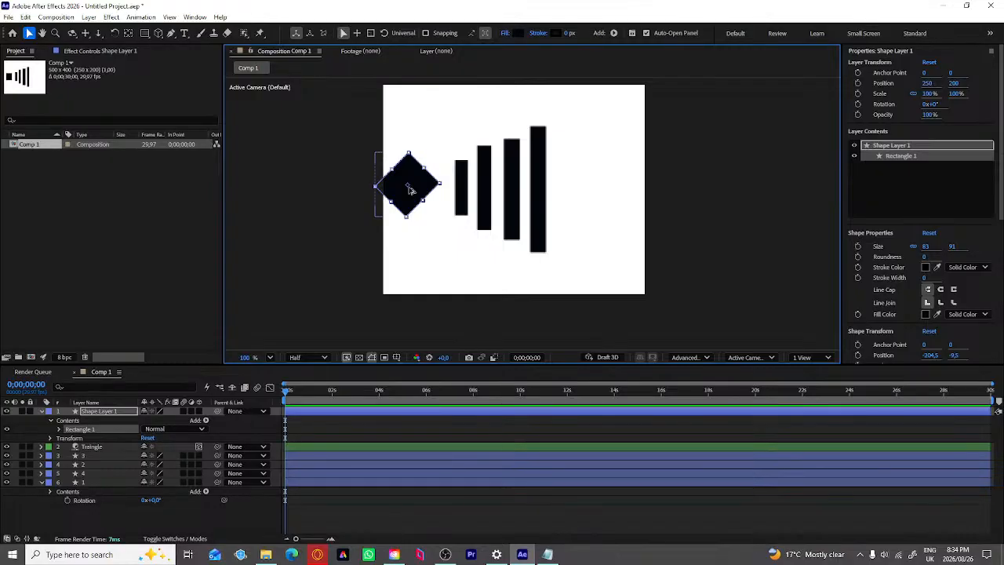
Step: Duplicate the diamond, rotate the copy until its sides are upright and fit it over the diamond's right half
key(ctrl+d)
drag(409, 190, 435, 216)
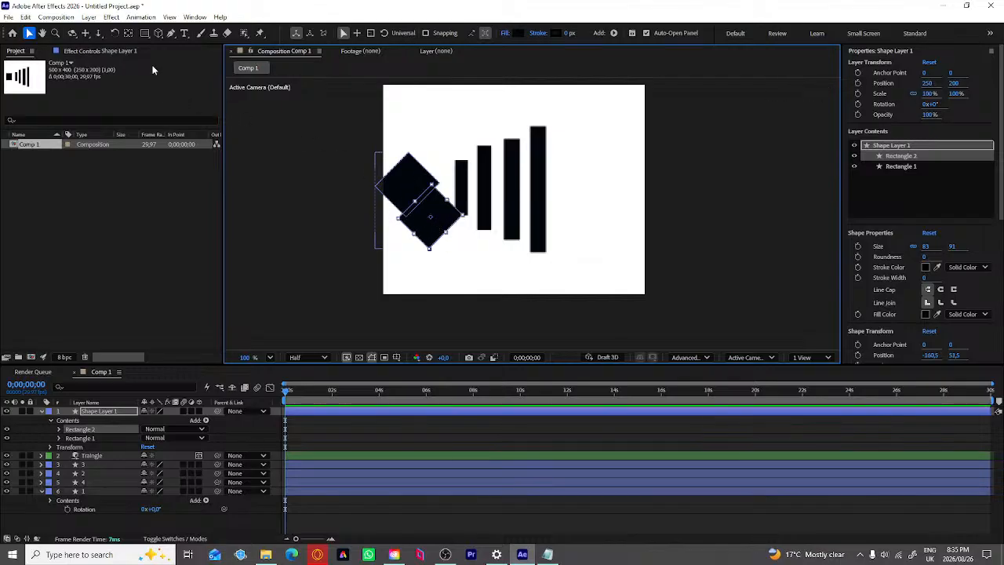
click(116, 34)
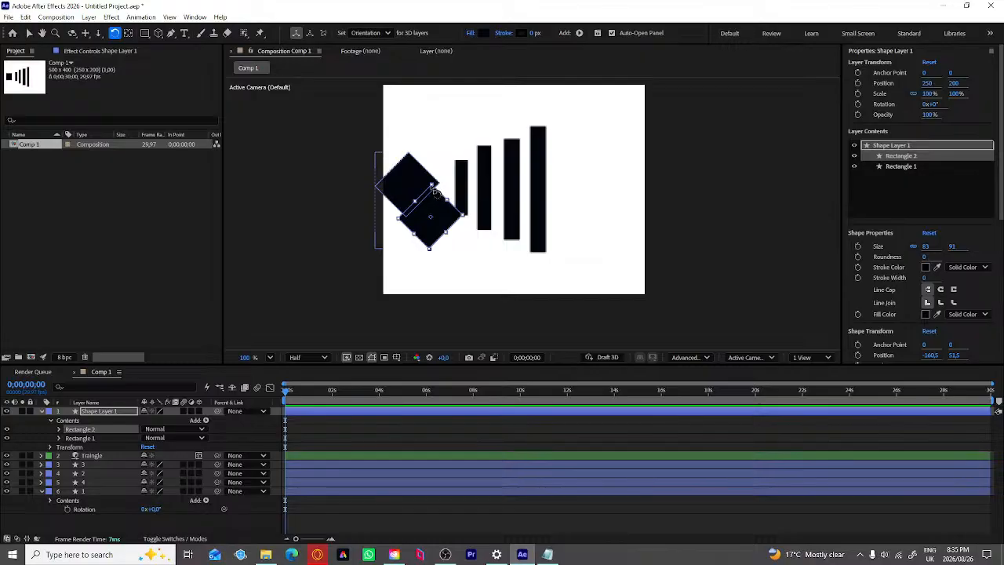
drag(433, 191, 402, 191)
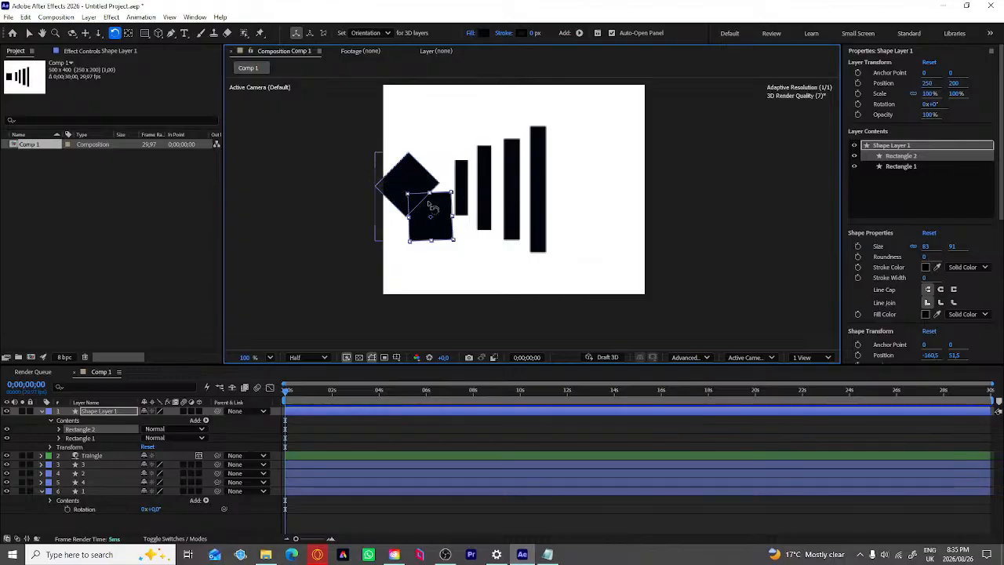
key(v)
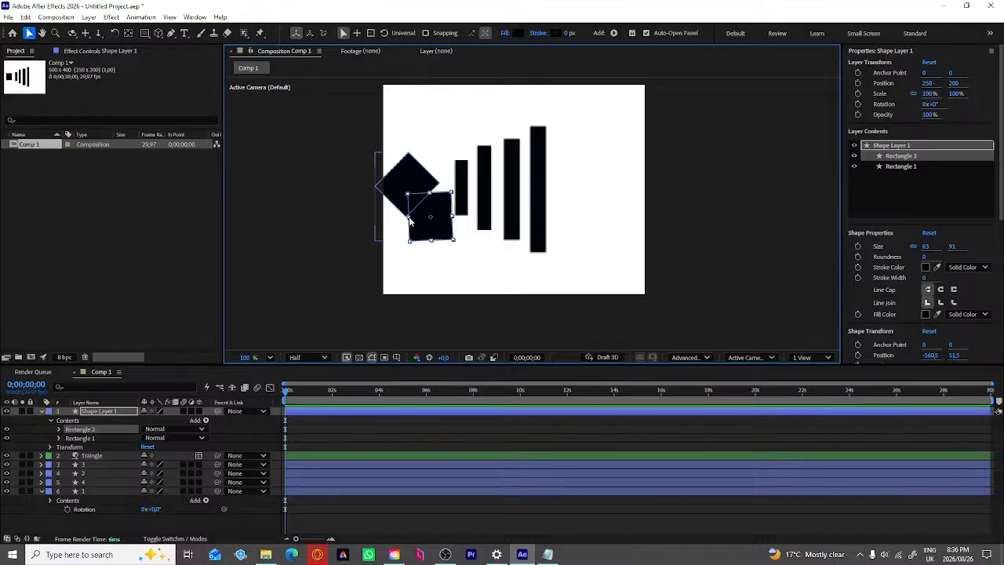
mouse_move(418, 229)
mouse_down()
mouse_move(405, 193)
mouse_move(410, 200)
mouse_move(389, 223)
mouse_move(404, 219)
mouse_up()
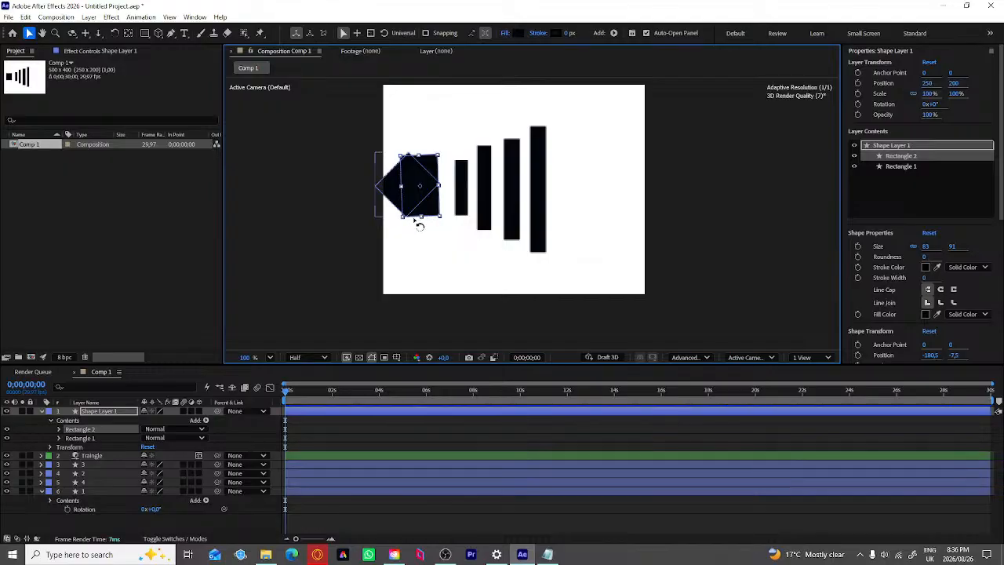
drag(430, 224, 440, 225)
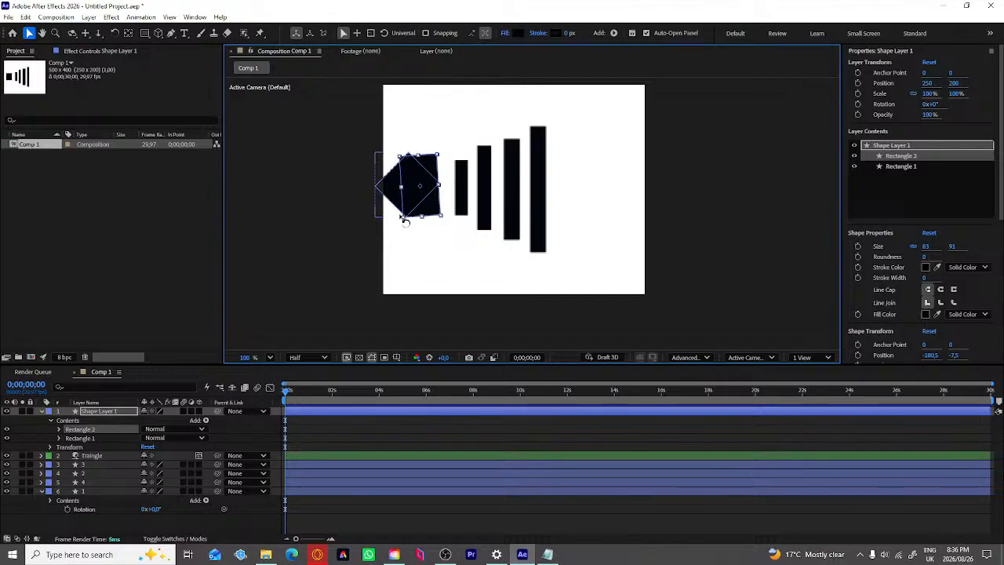
drag(405, 222, 401, 219)
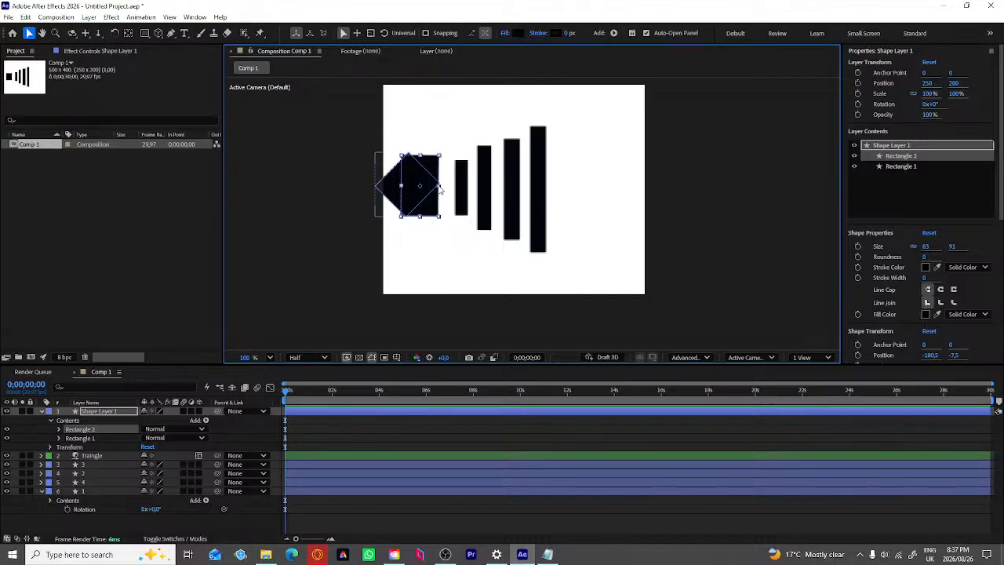
Step: Stretch the upright copy to the diamond's full height and shift the diamond slightly left so both form one pointed shape
mouse_move(441, 190)
mouse_down()
mouse_move(427, 187)
mouse_move(441, 183)
mouse_up()
drag(422, 218, 430, 218)
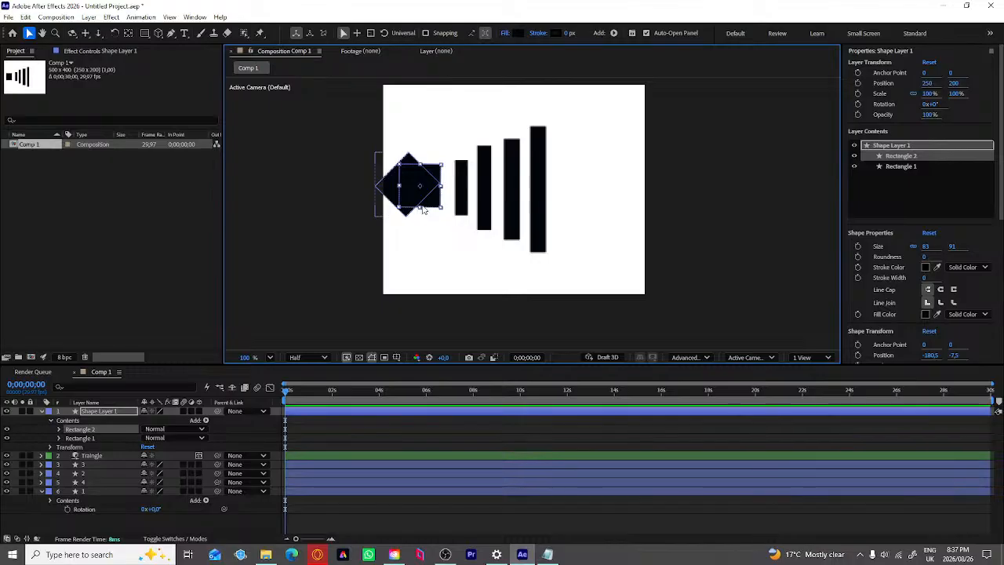
drag(420, 212, 422, 218)
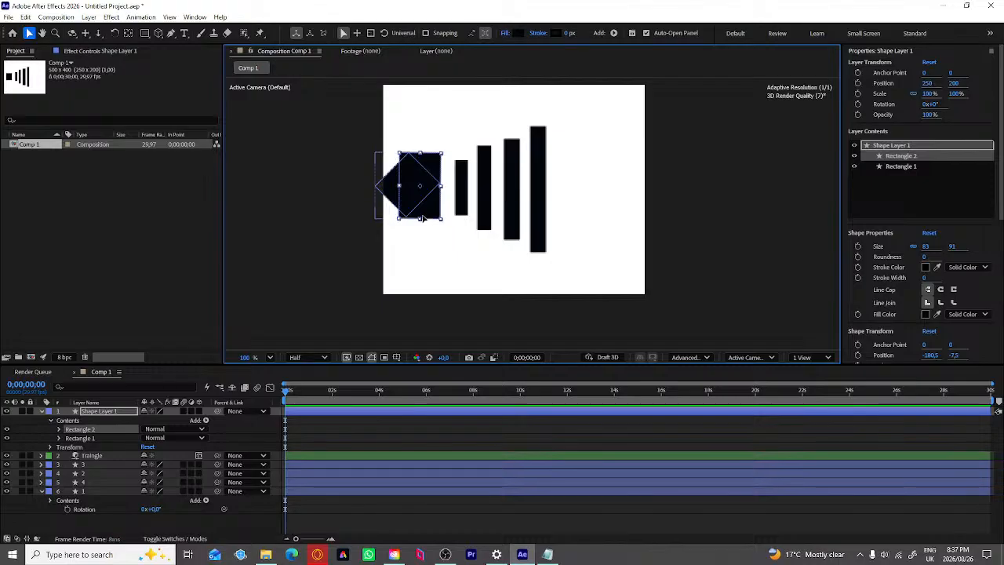
drag(422, 218, 422, 219)
click(389, 187)
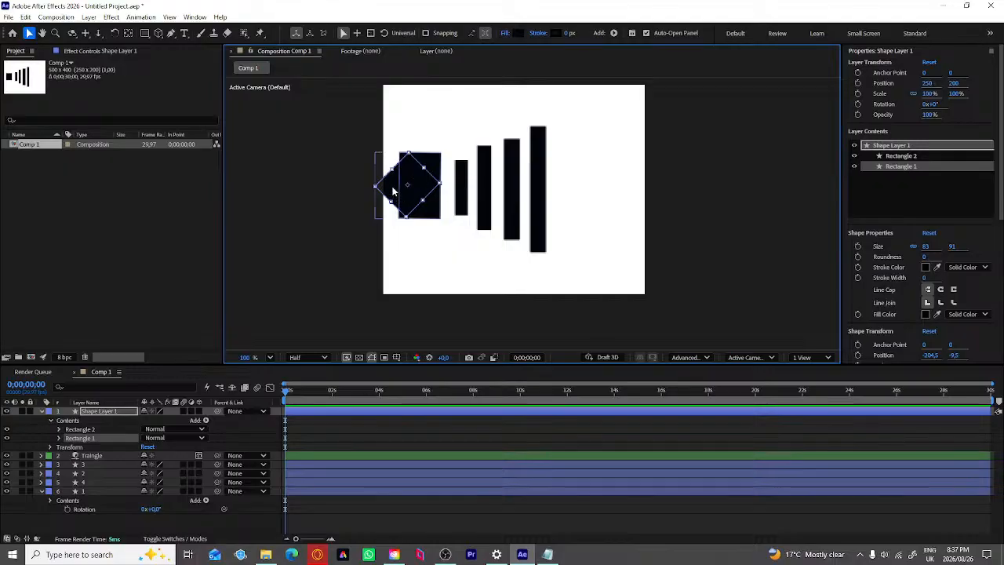
drag(394, 189, 388, 186)
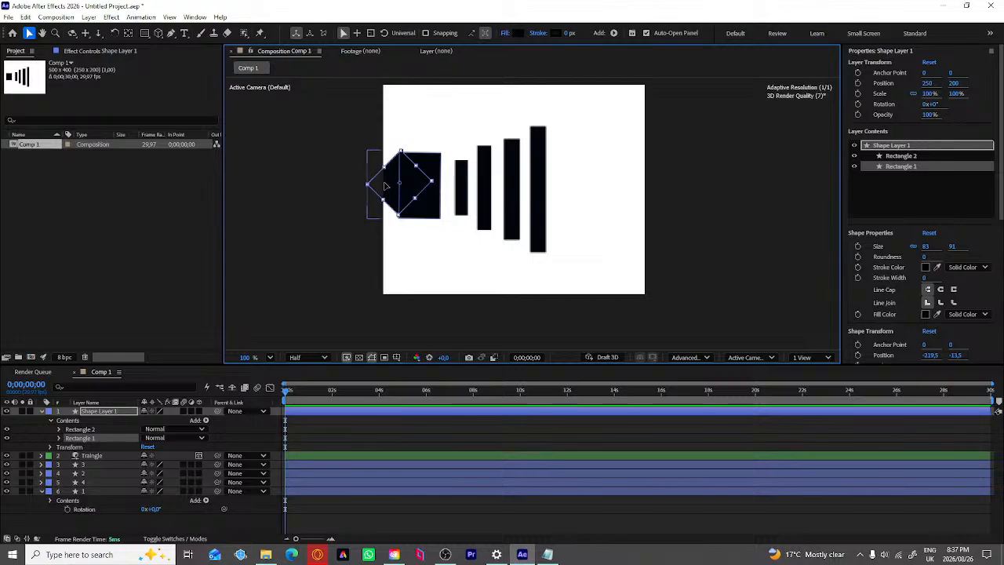
click(144, 34)
click(144, 34)
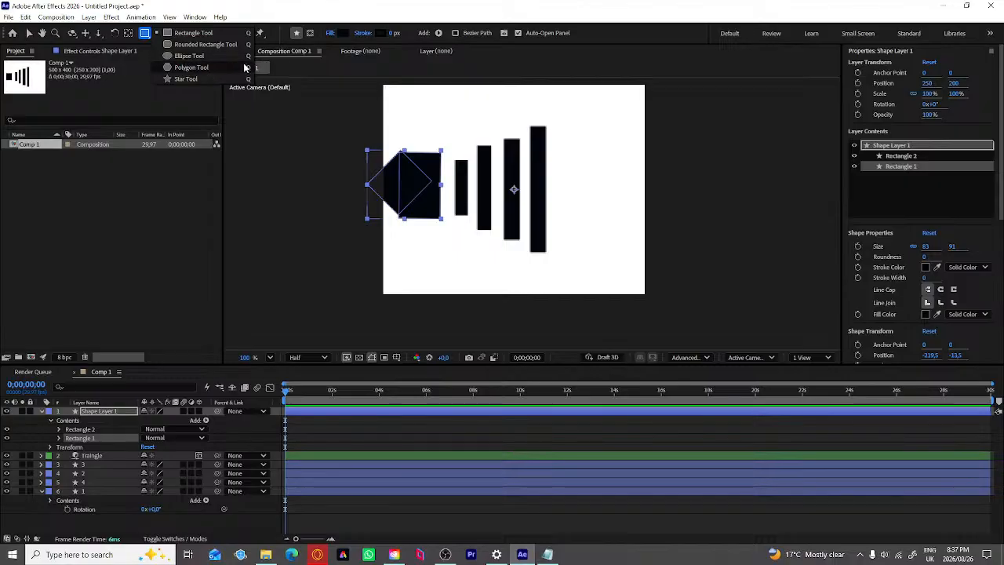
click(571, 157)
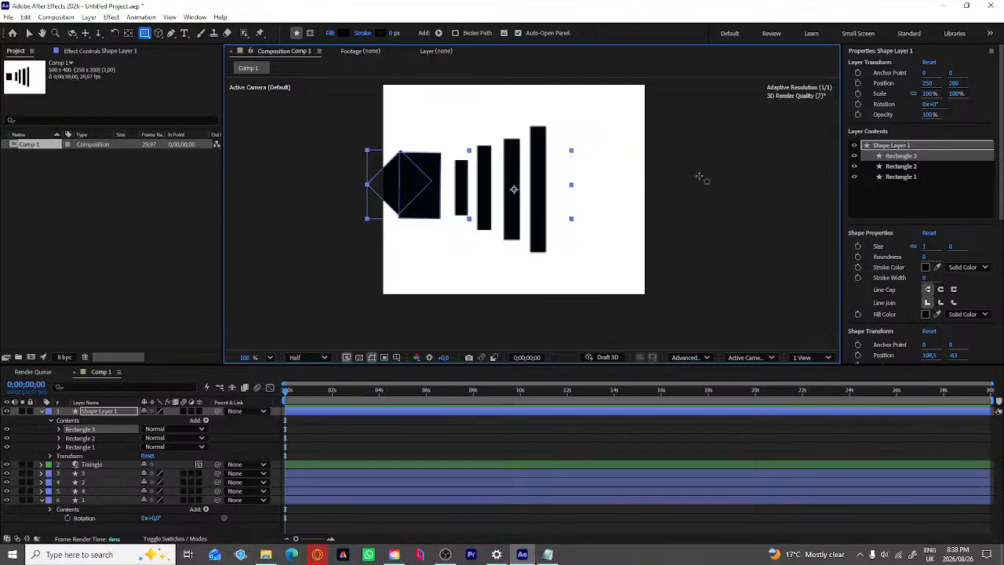
key(v)
click(594, 165)
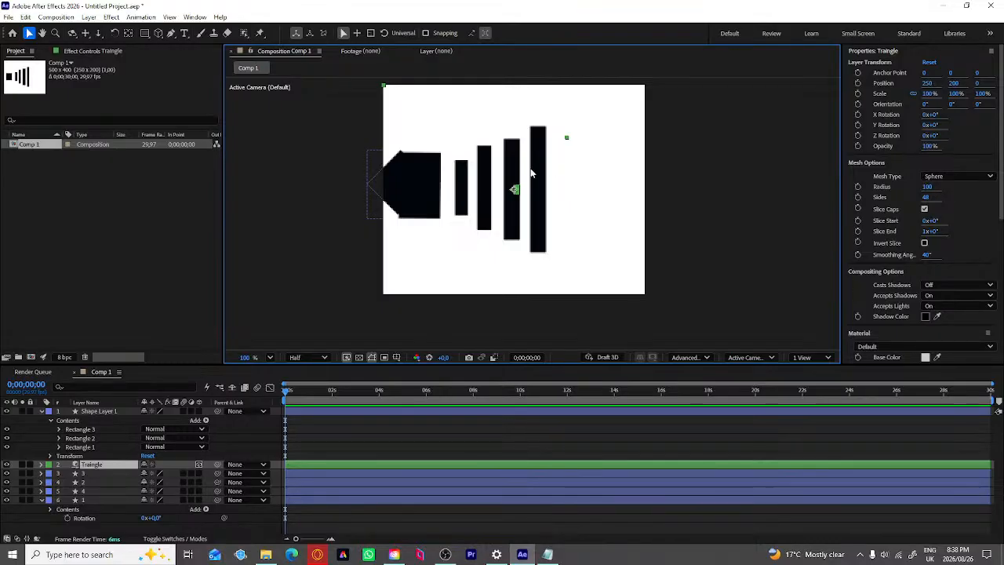
click(414, 192)
drag(414, 192, 414, 193)
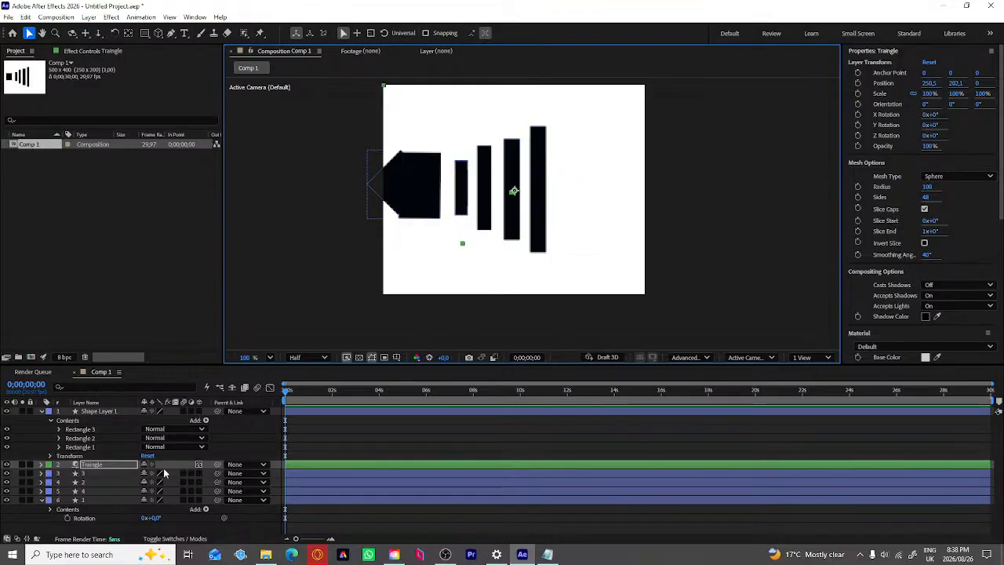
Step: Delete Shape Layer 1 with its rectangles and the Triangle mesh layer, keeping only the four bar layers
click(124, 412)
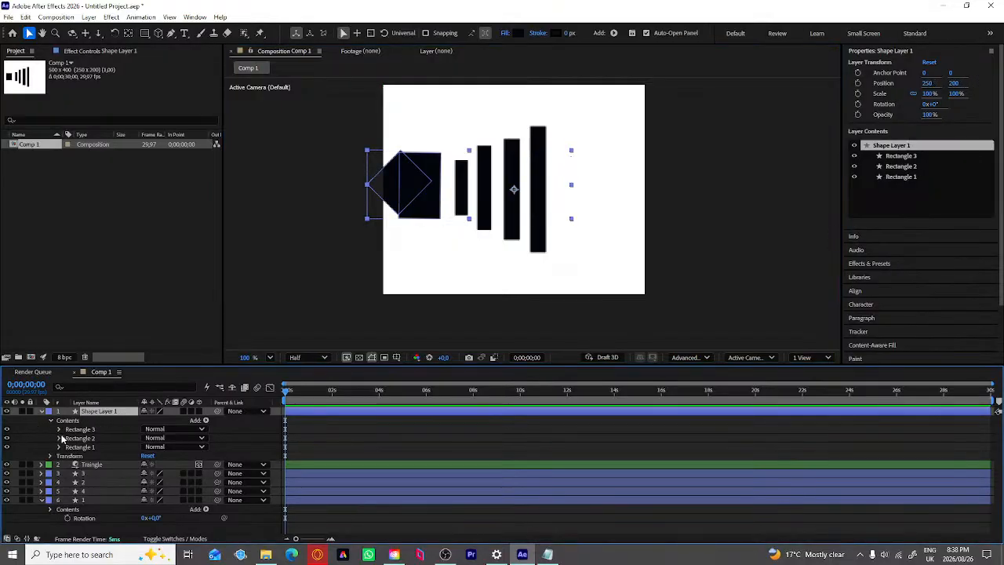
key(Delete)
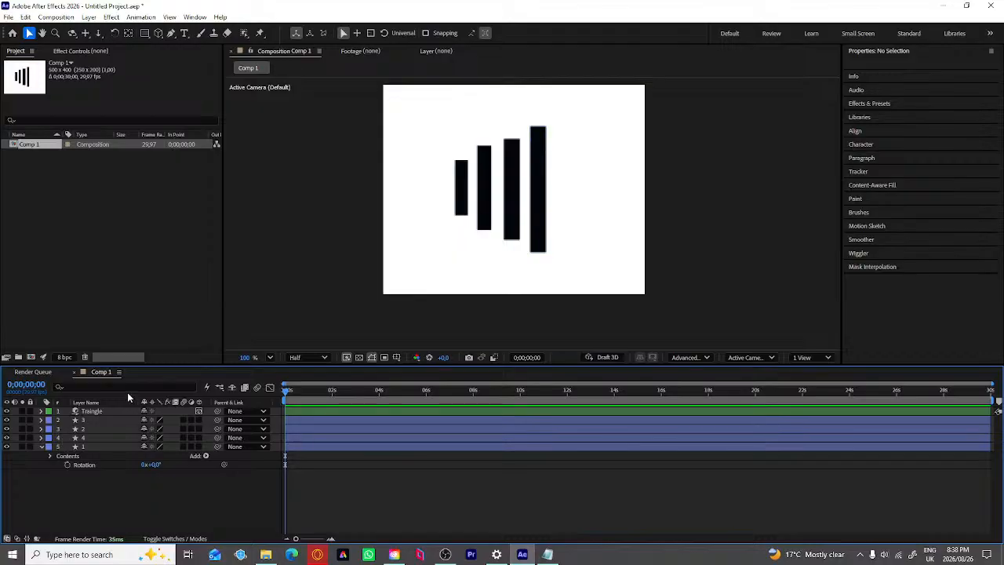
right_click(127, 350)
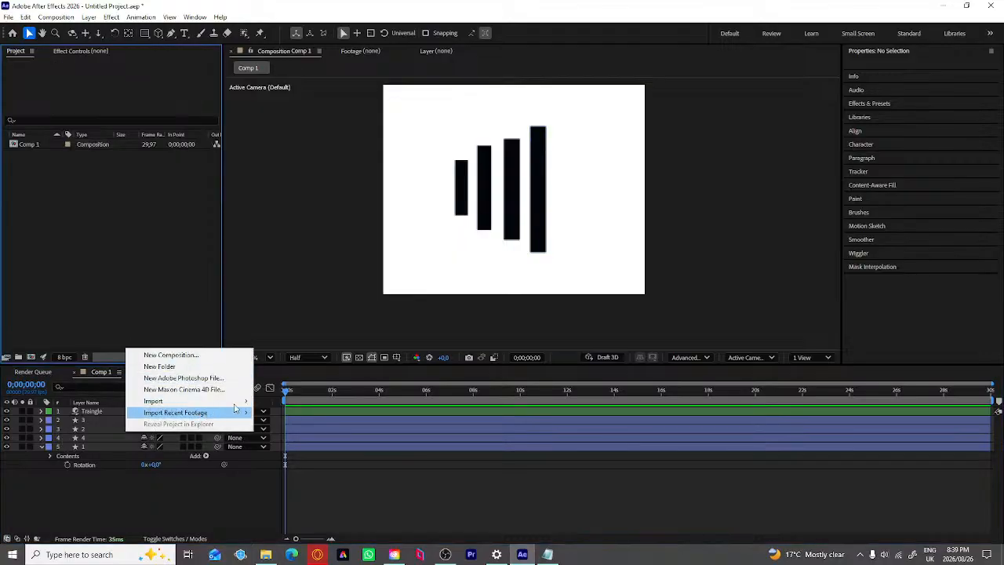
click(305, 405)
click(307, 412)
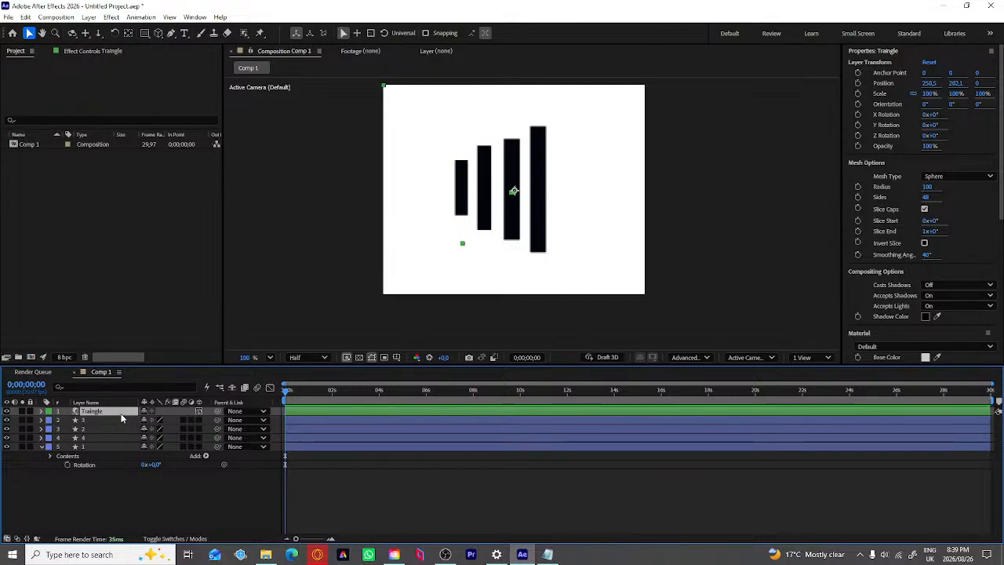
key(Delete)
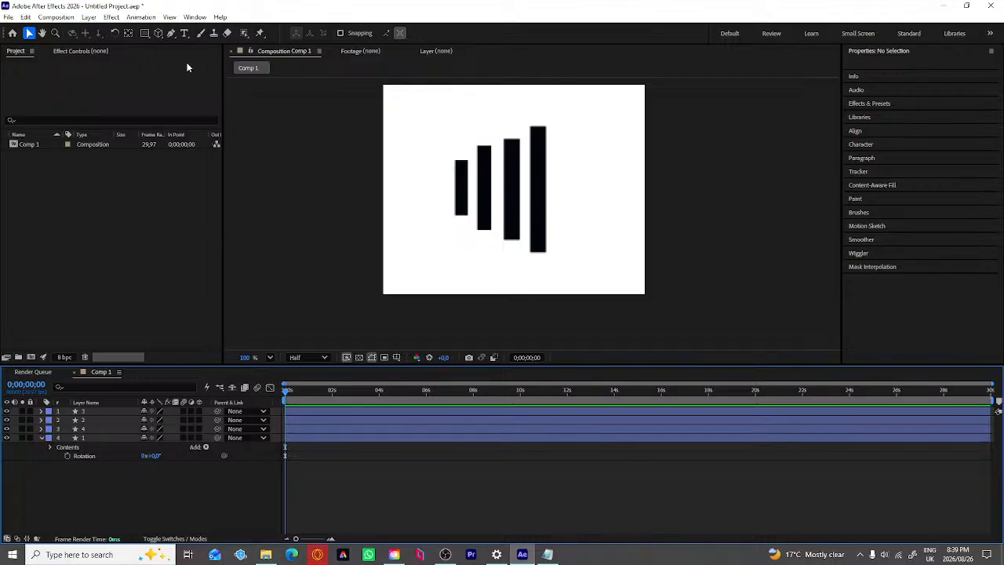
Step: Try drawing a black pentagon with an outer radius of about 64 px beside the shortest bar, and delete it
click(145, 34)
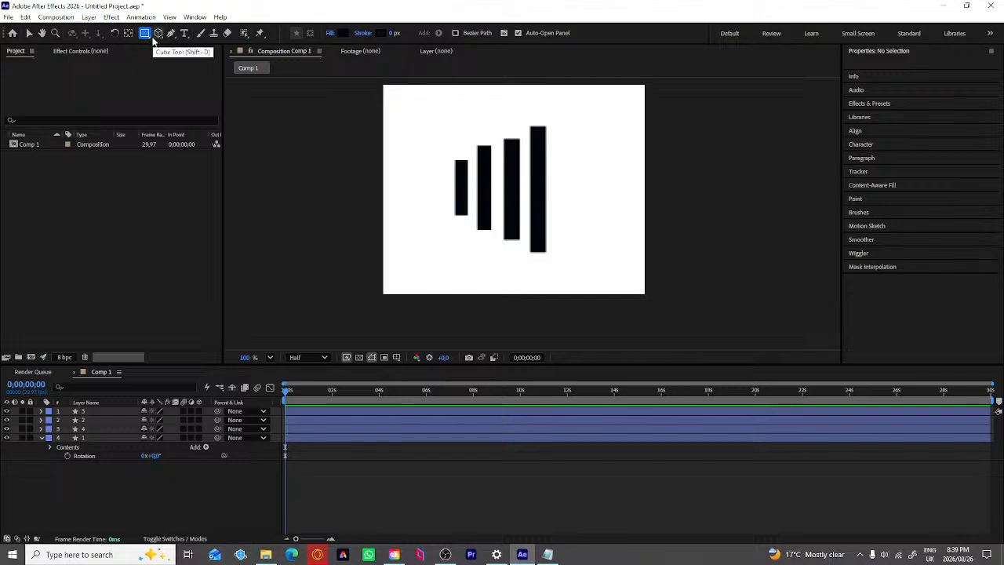
click(150, 39)
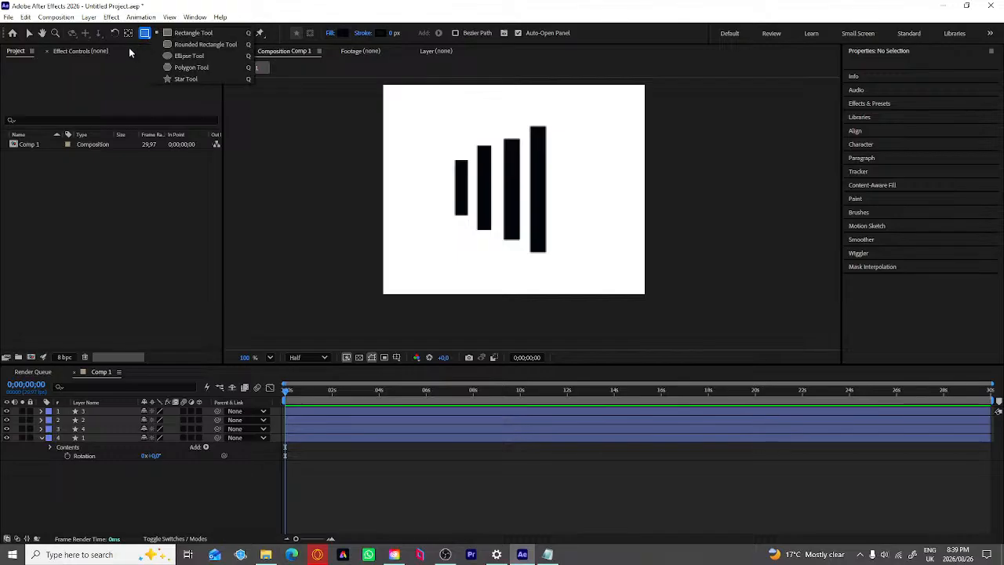
click(190, 68)
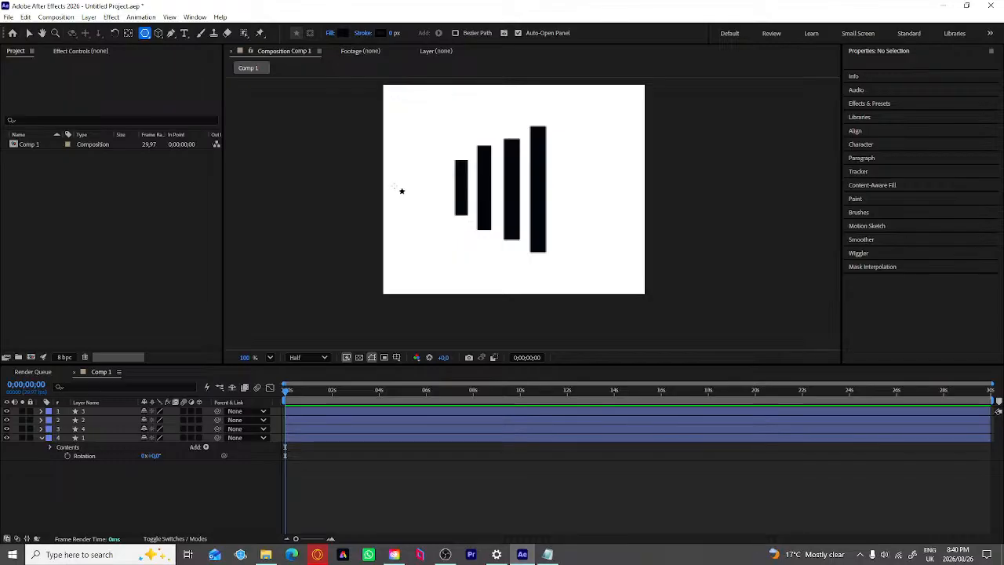
click(390, 171)
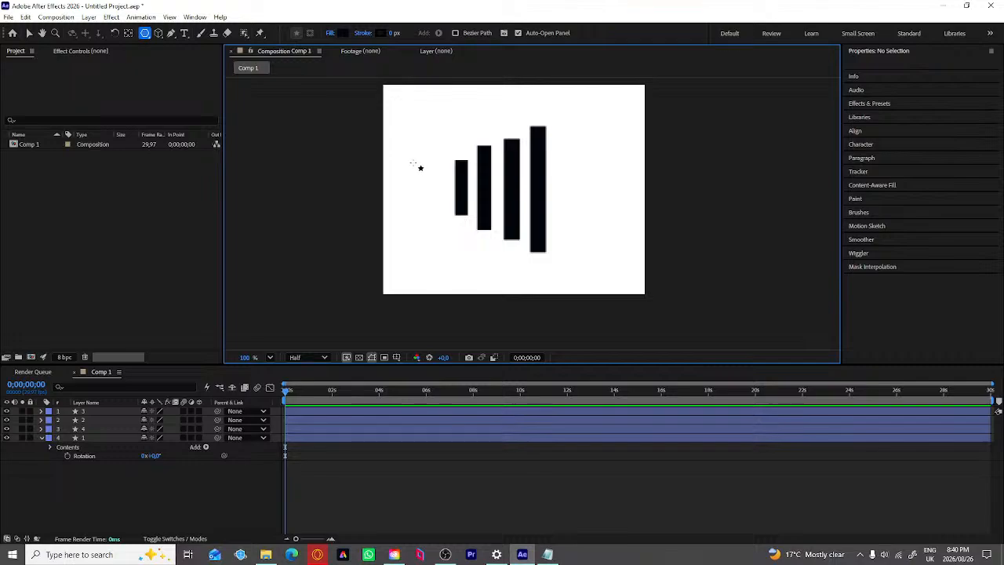
click(418, 167)
drag(420, 169, 392, 190)
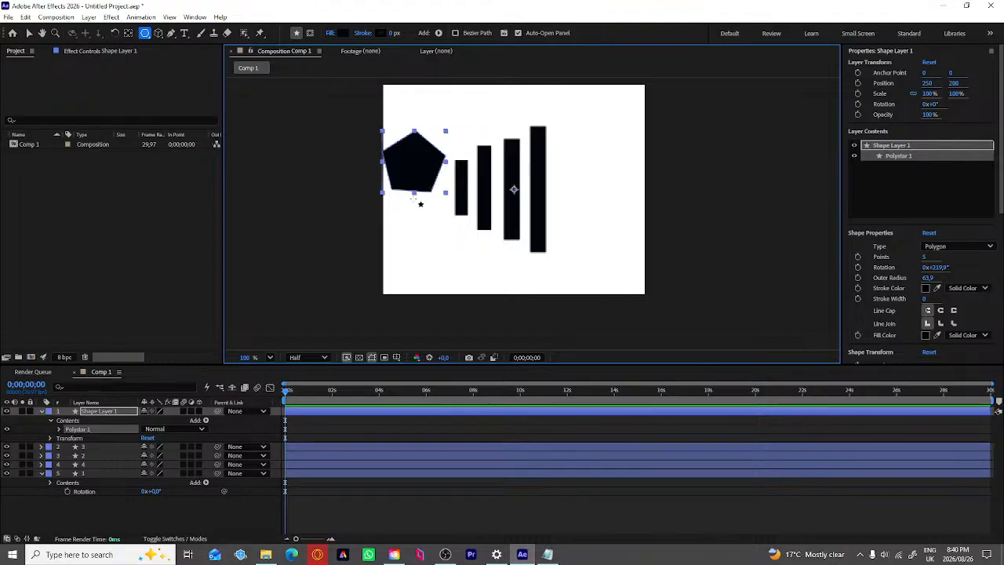
key(v)
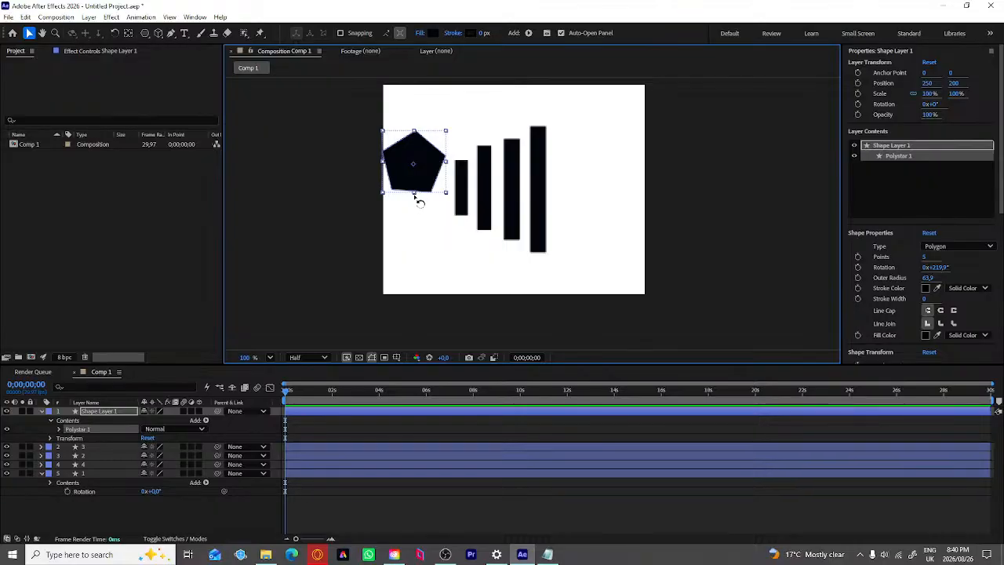
drag(415, 195, 415, 196)
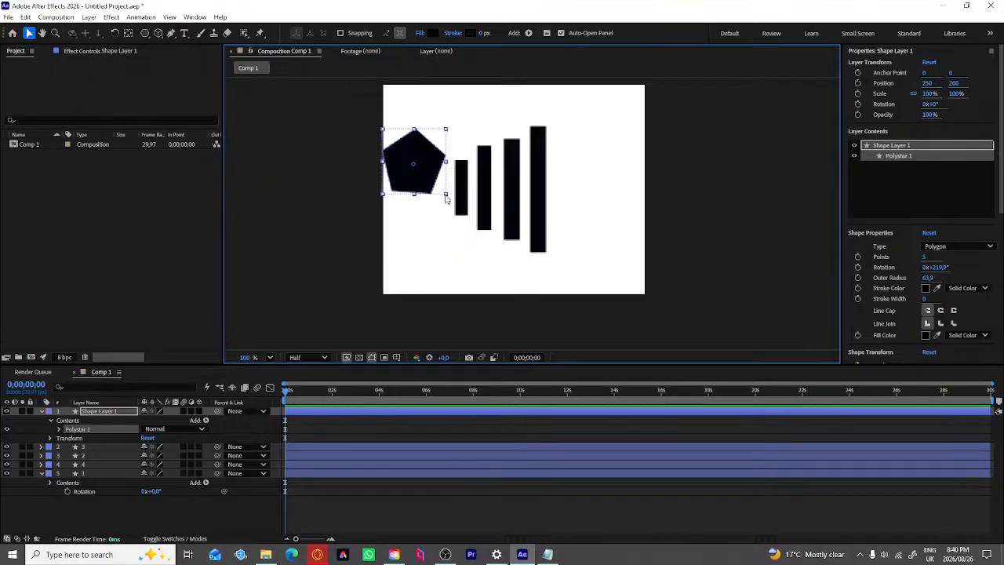
drag(444, 198, 455, 218)
key(Delete)
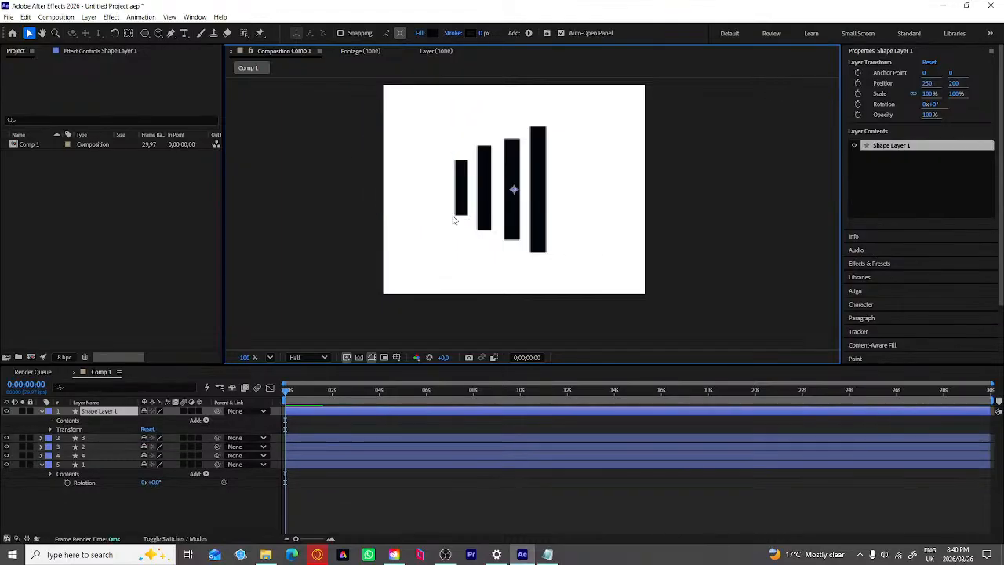
Step: Draw a tiny black polygon in Shape Layer 1 near the composition's left edge and scale it up to about half the shortest bar's height
click(145, 34)
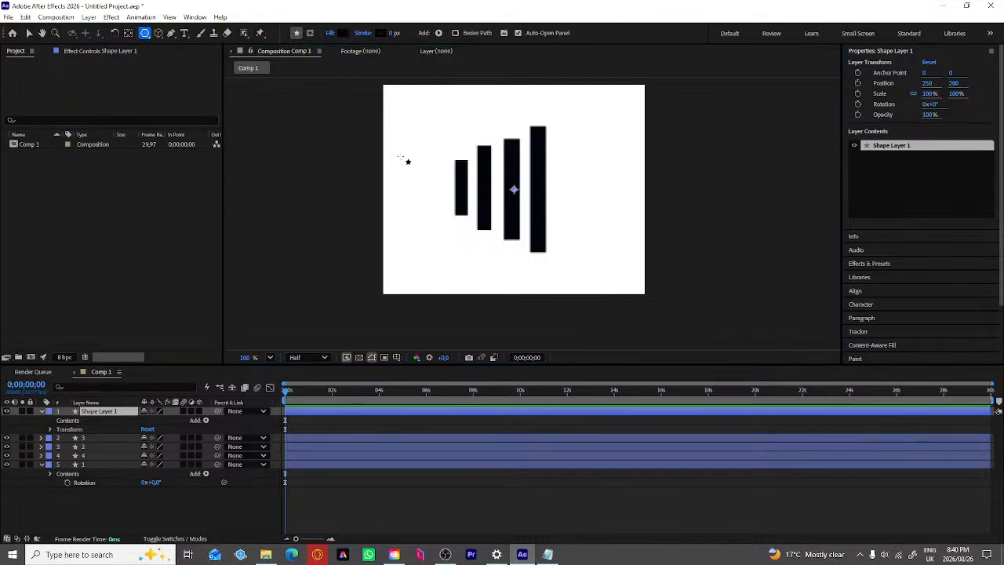
click(390, 187)
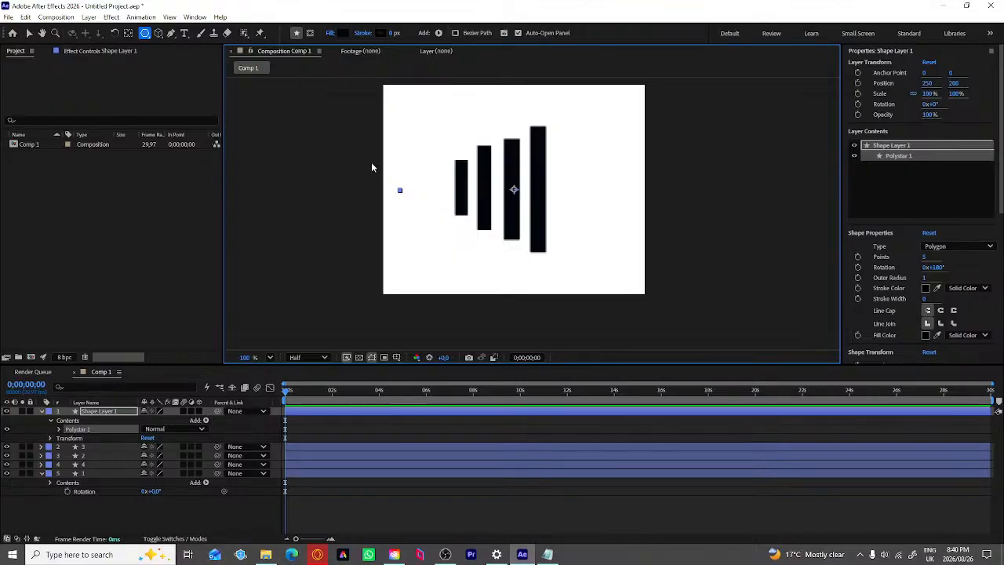
key(v)
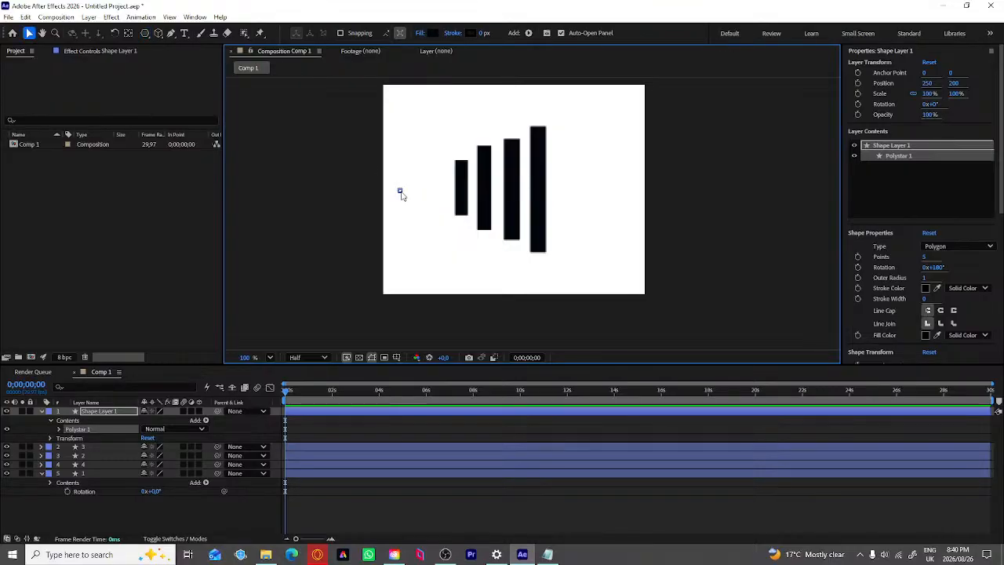
drag(401, 192, 422, 196)
drag(434, 148, 450, 143)
right_click(400, 199)
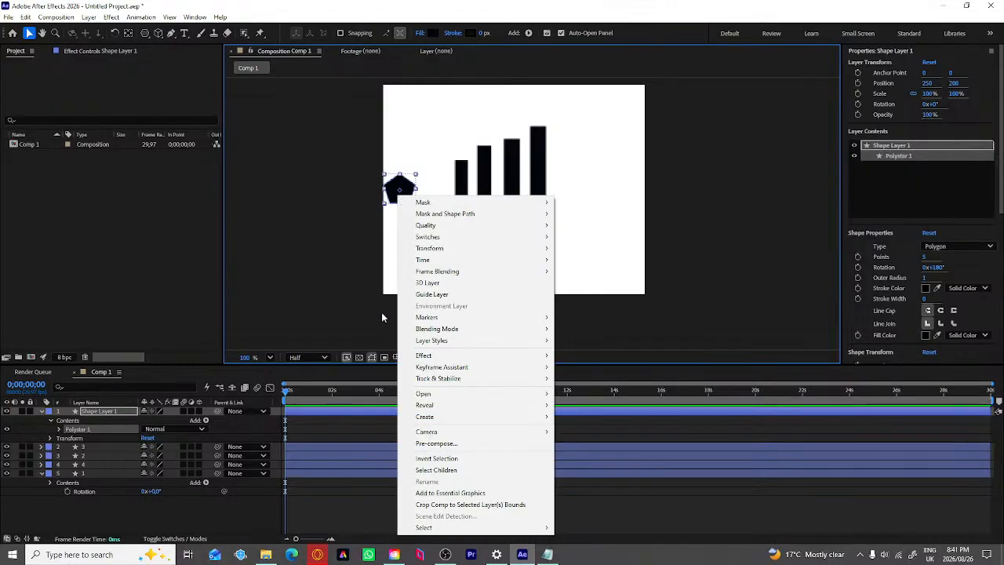
mouse_move(437, 398)
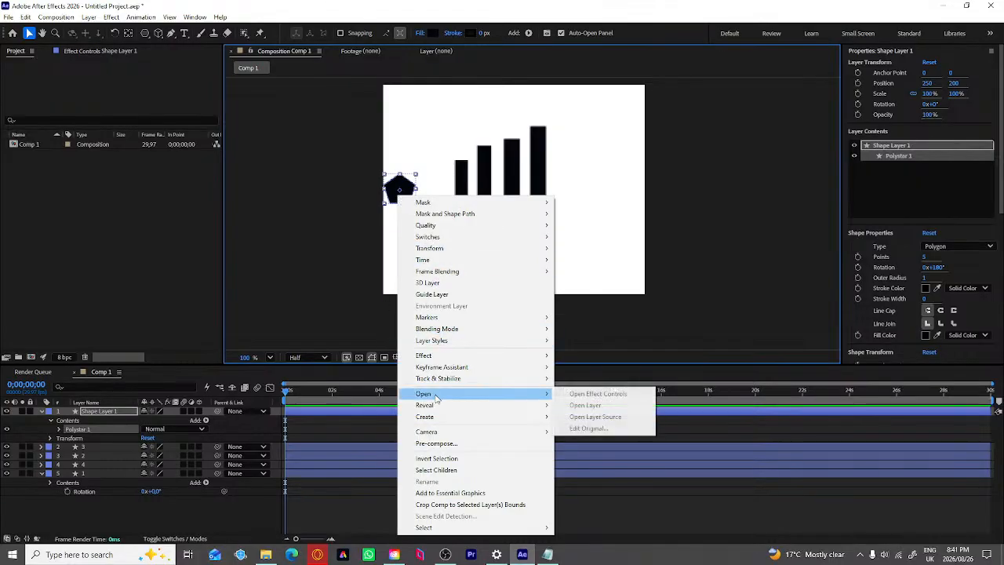
mouse_move(443, 423)
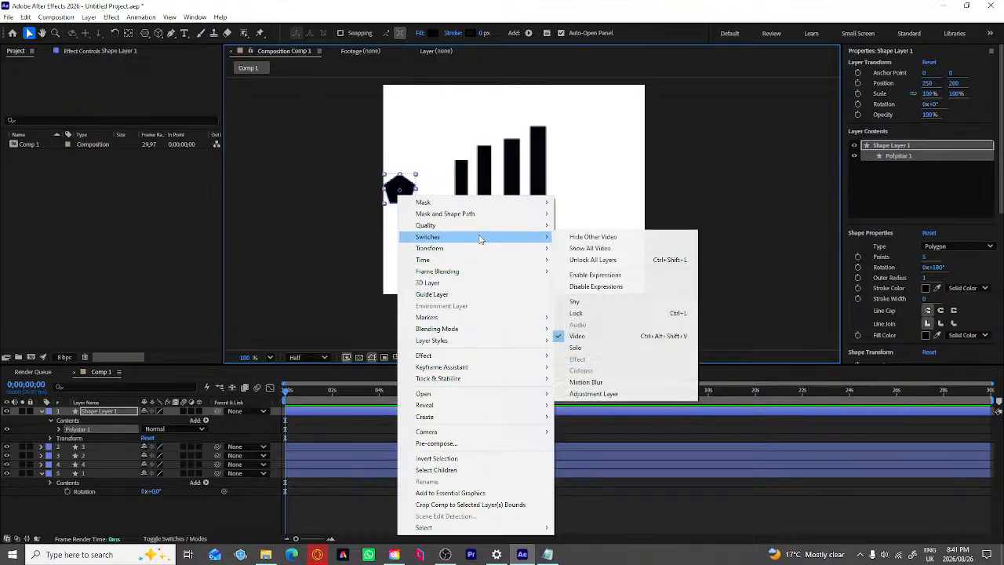
mouse_move(460, 355)
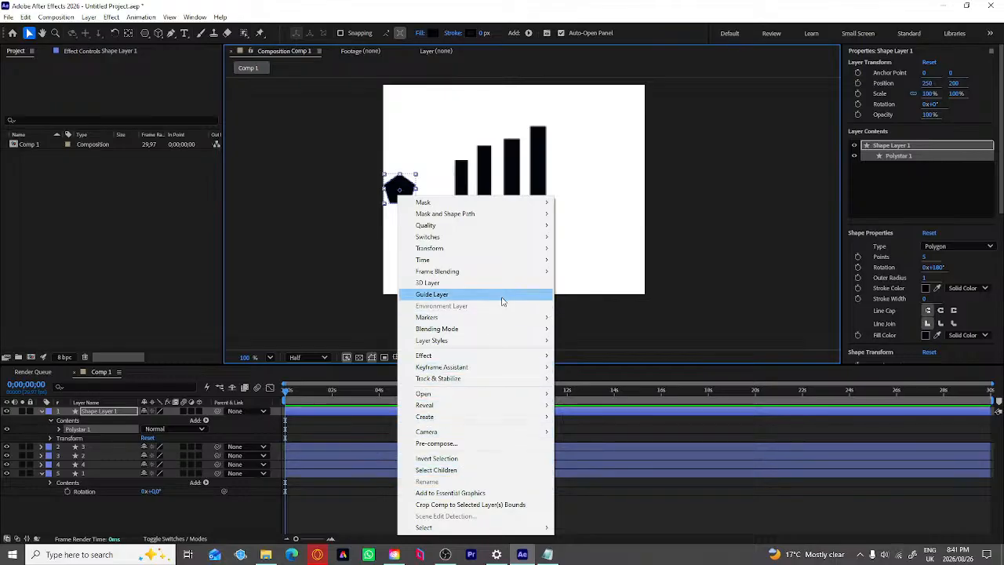
mouse_move(486, 236)
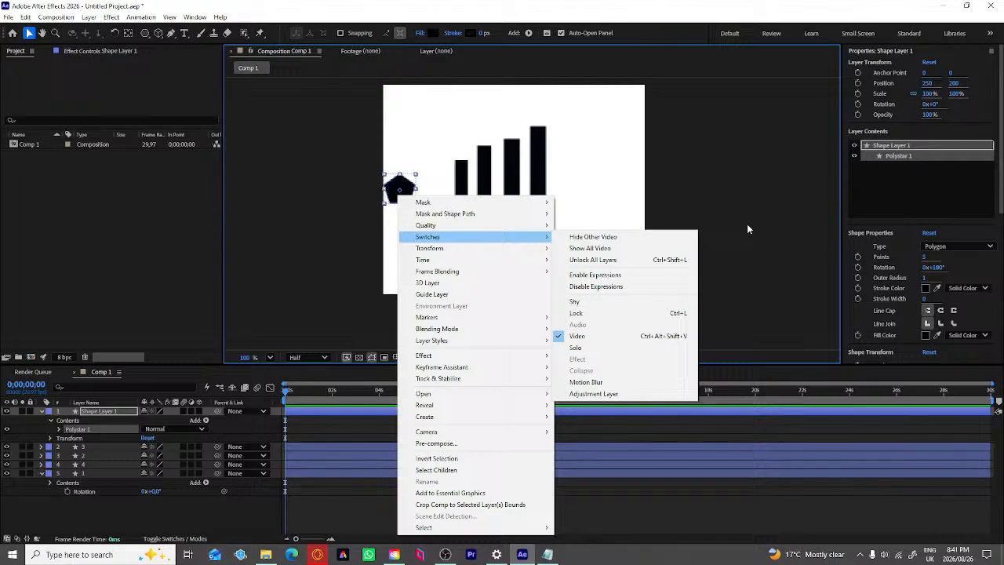
click(823, 188)
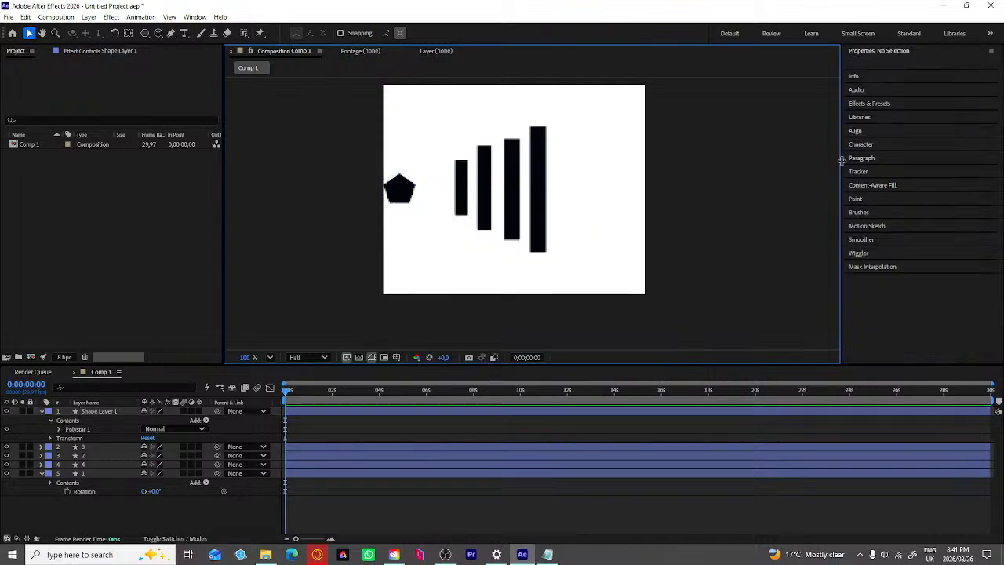
click(402, 192)
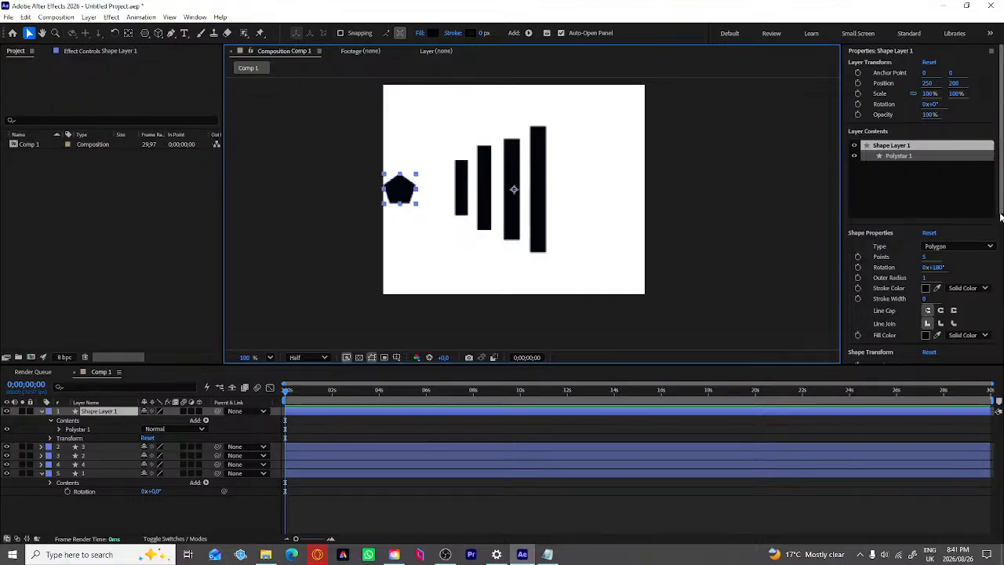
drag(1002, 218, 1003, 37)
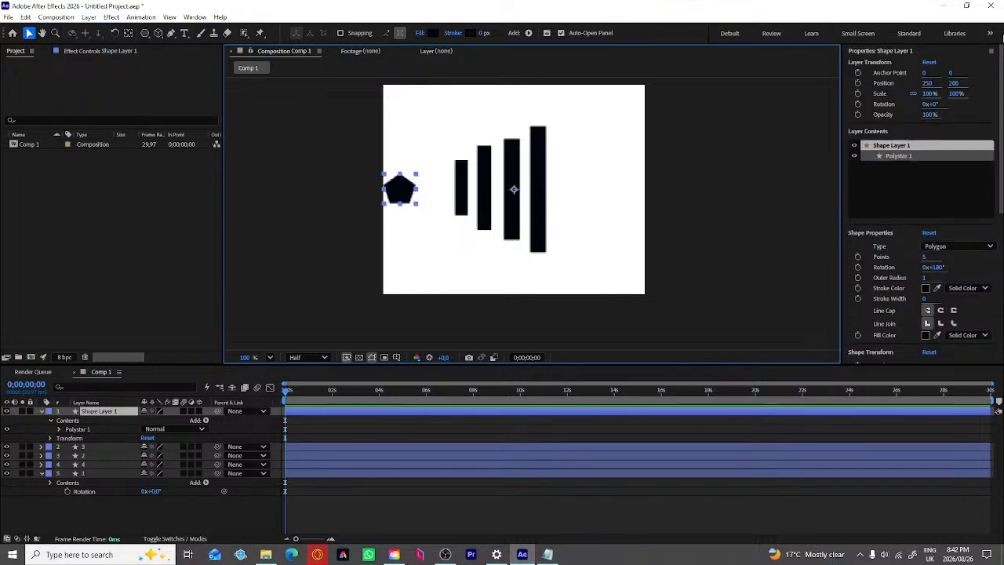
click(991, 51)
click(990, 53)
click(990, 54)
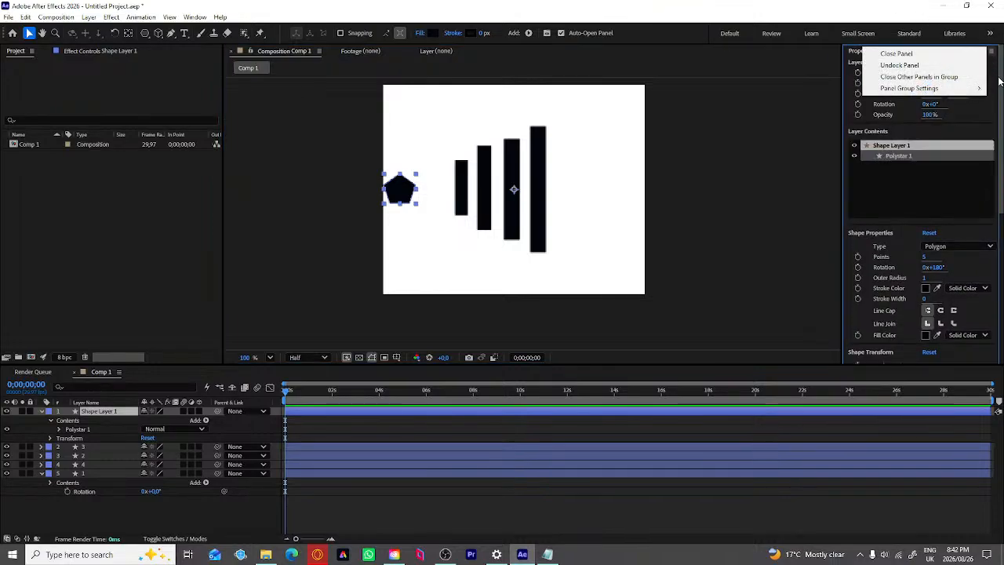
click(999, 79)
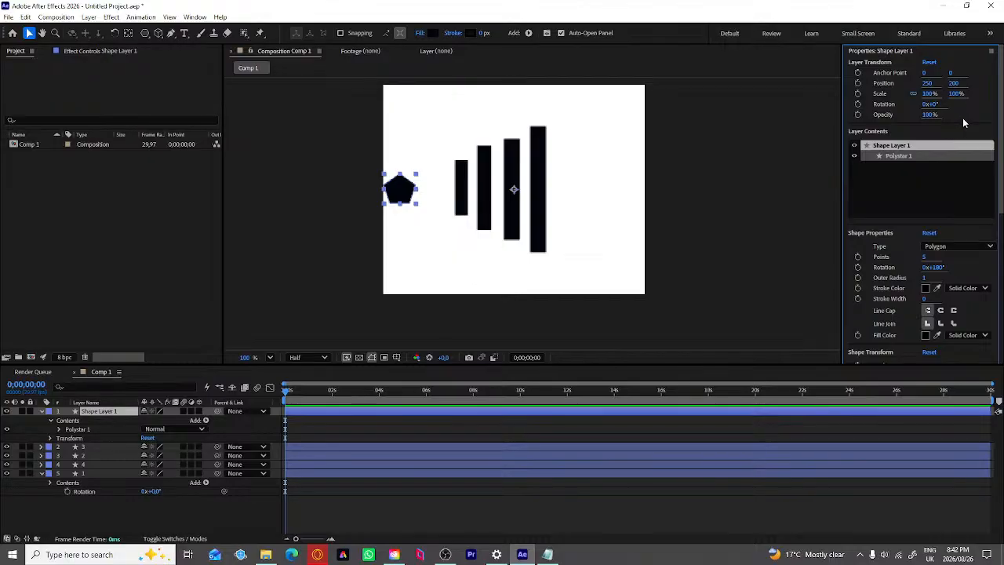
click(989, 34)
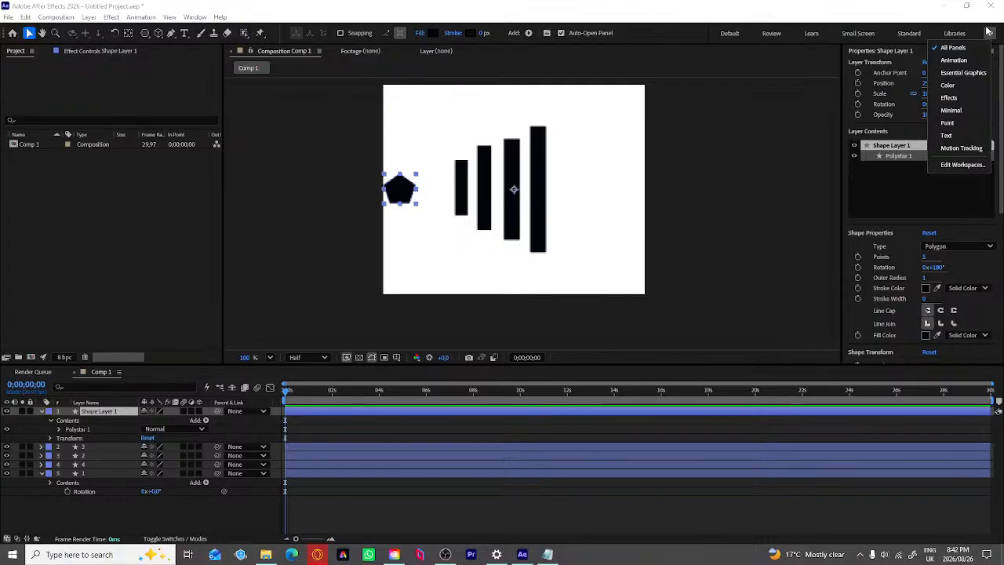
click(990, 34)
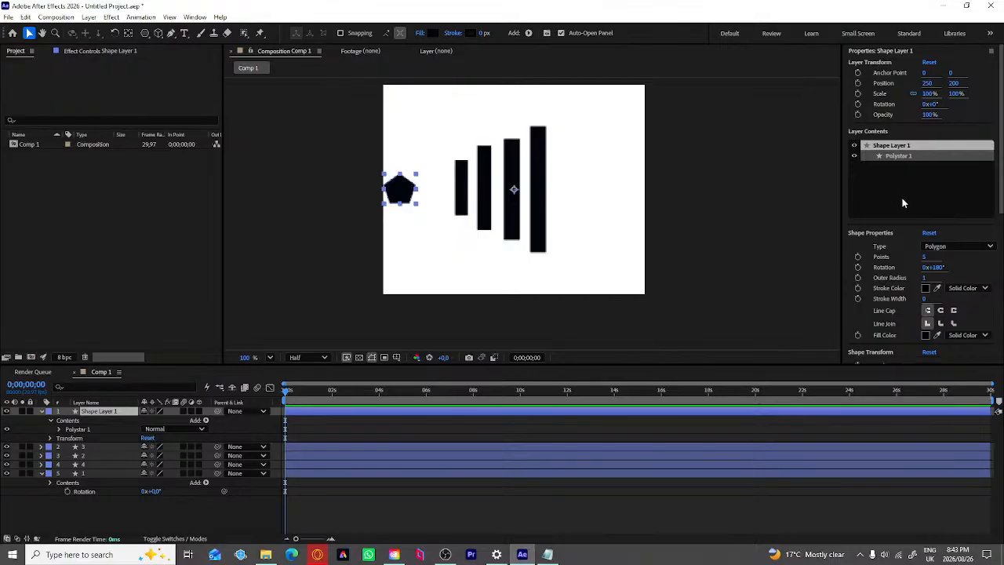
click(1001, 194)
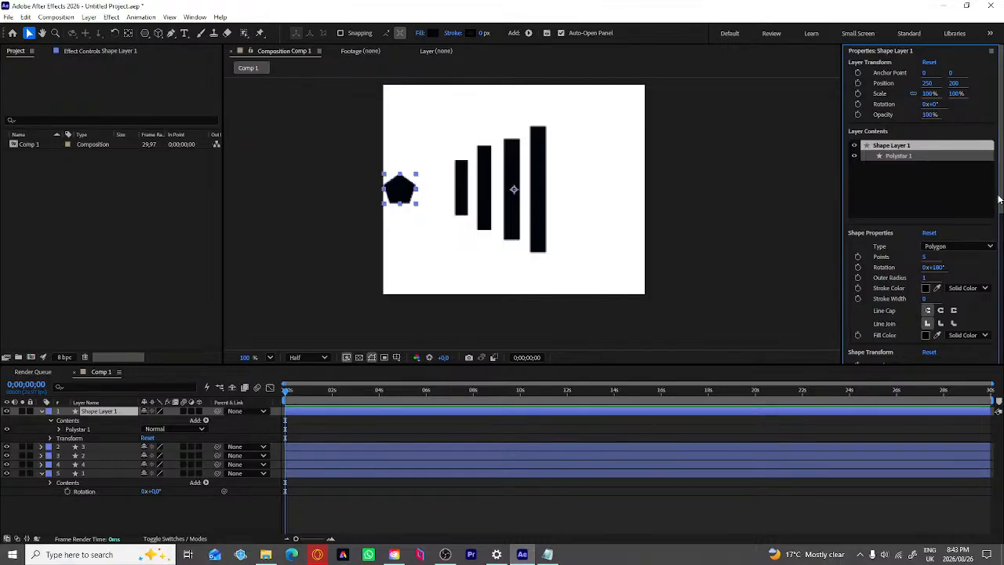
Step: Set the pentagon's number of points to 3, turning it into a triangle
click(926, 257)
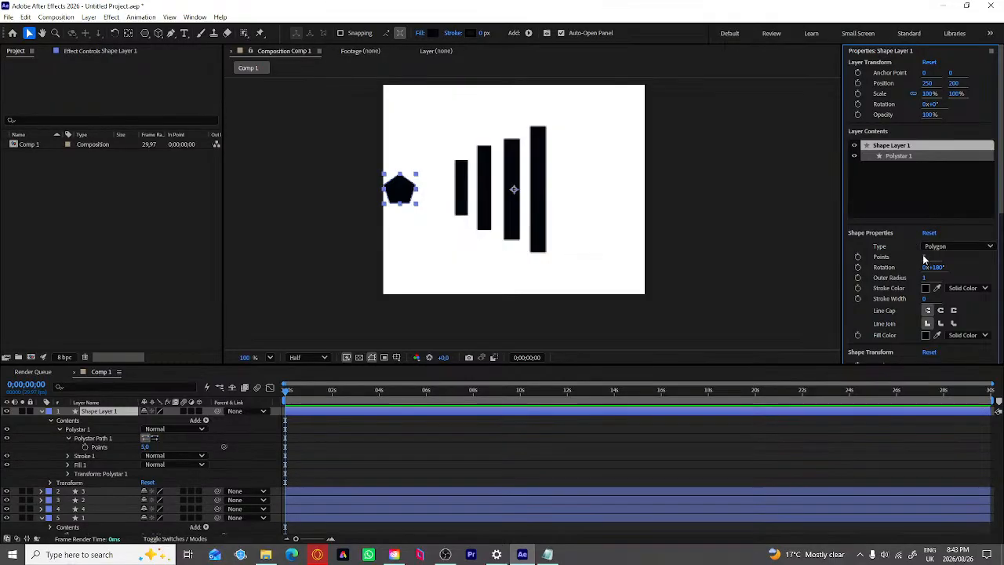
click(926, 258)
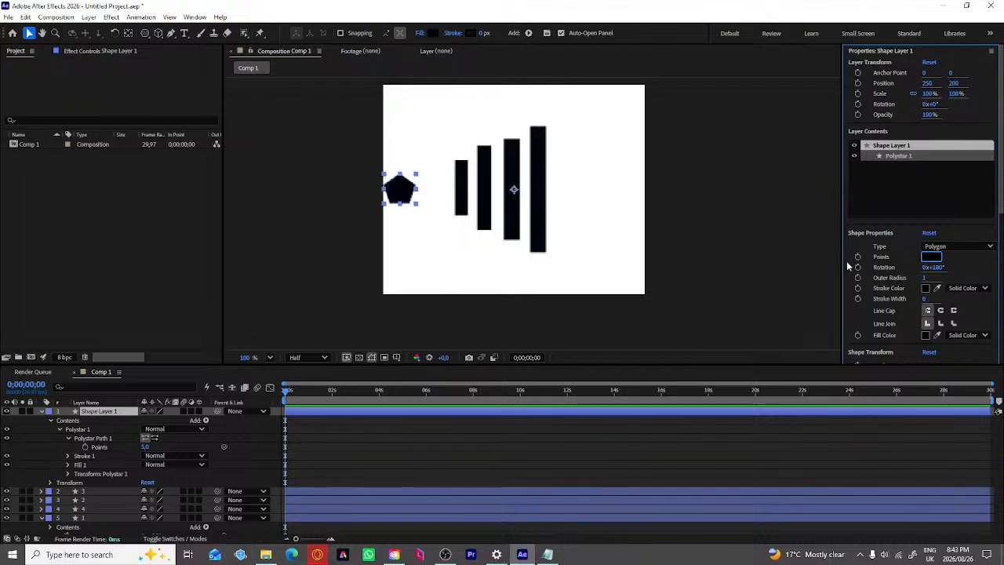
key(Return)
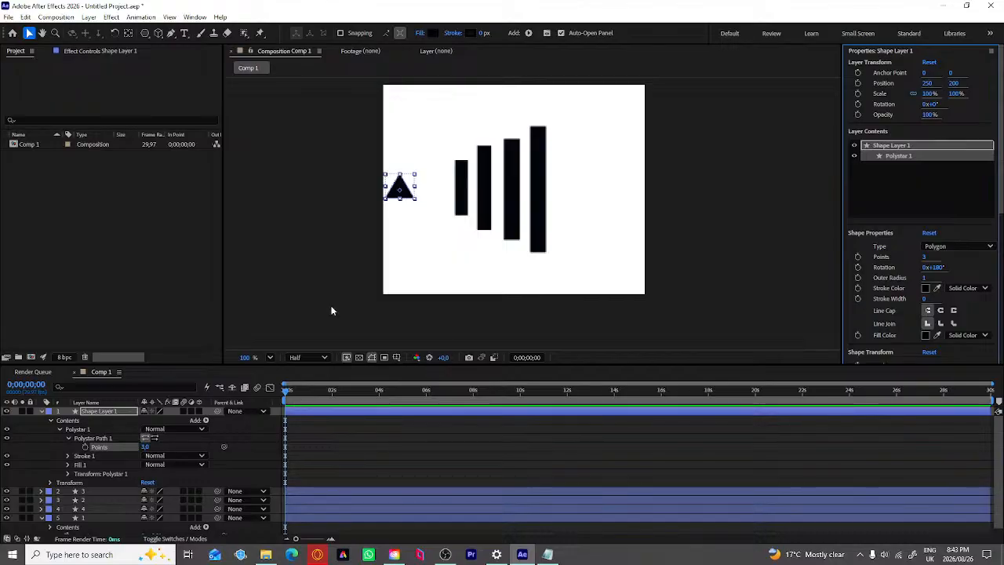
click(385, 176)
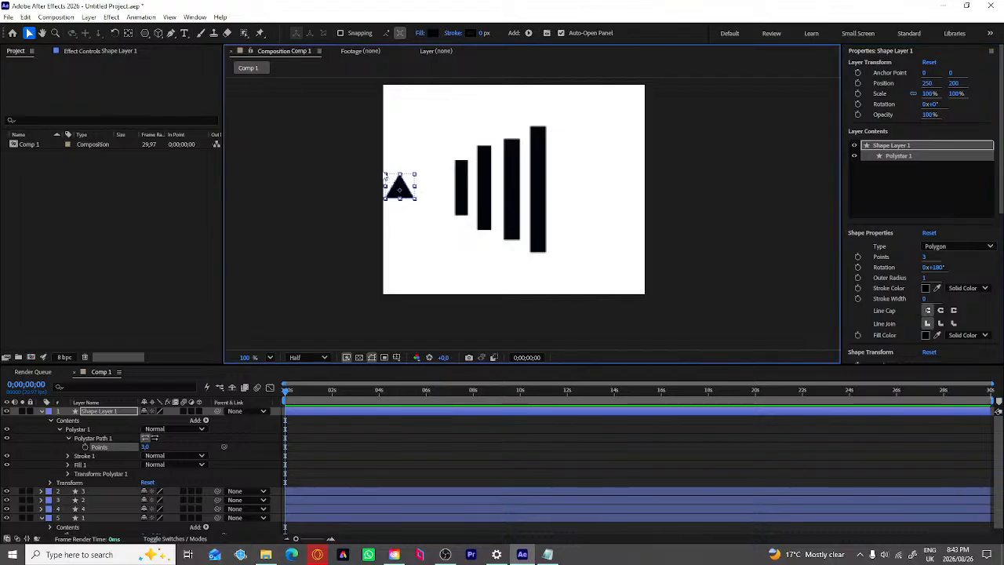
drag(385, 176, 375, 154)
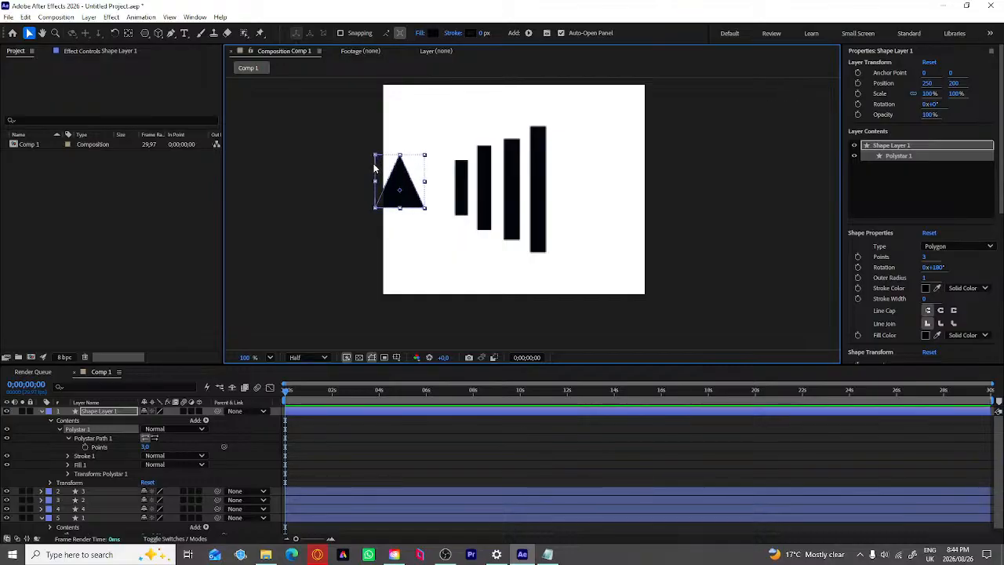
key(ctrl+z)
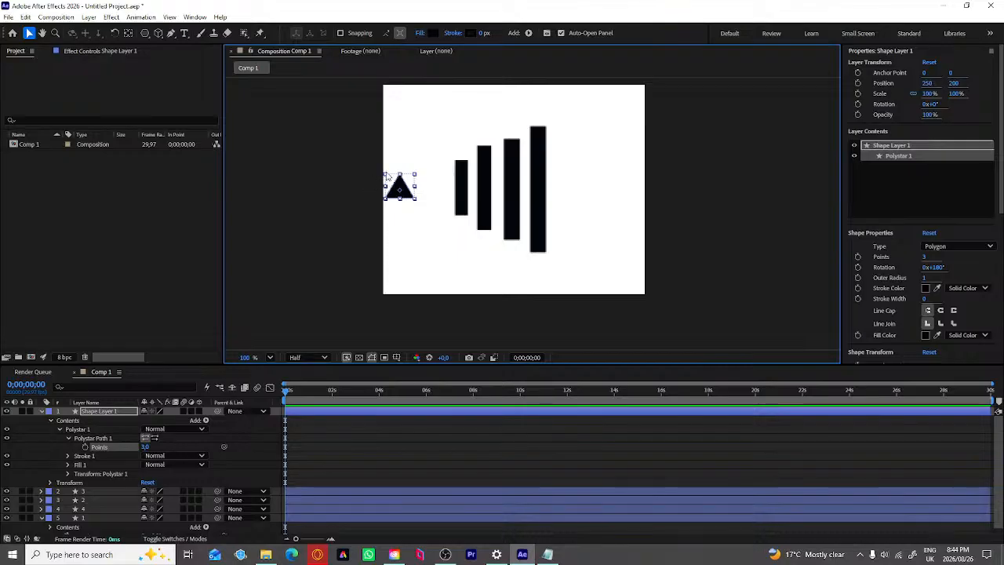
Step: Scale the triangle up to slightly taller than the shortest bar and rotate it about 90° counterclockwise so it points left
drag(387, 174, 369, 147)
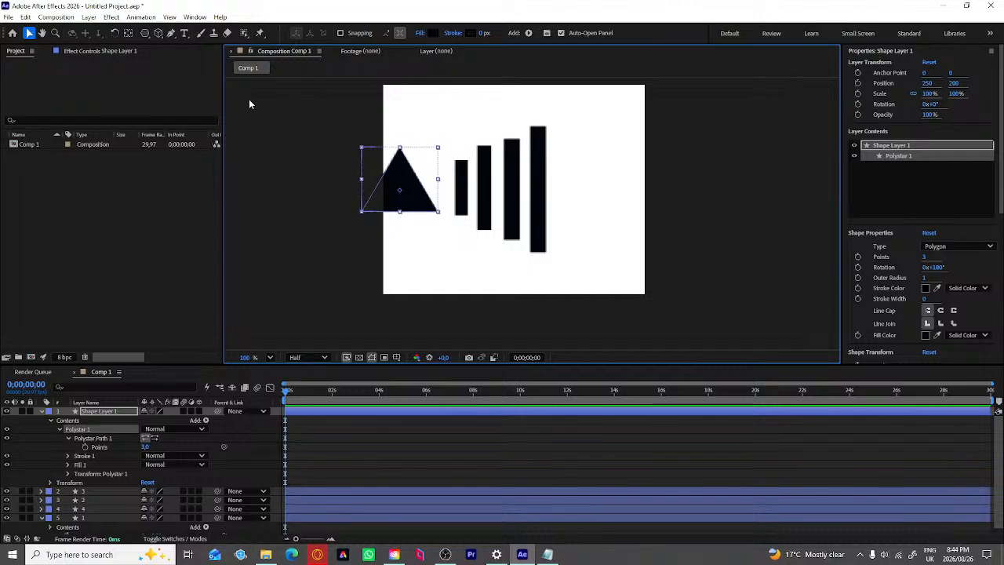
click(115, 33)
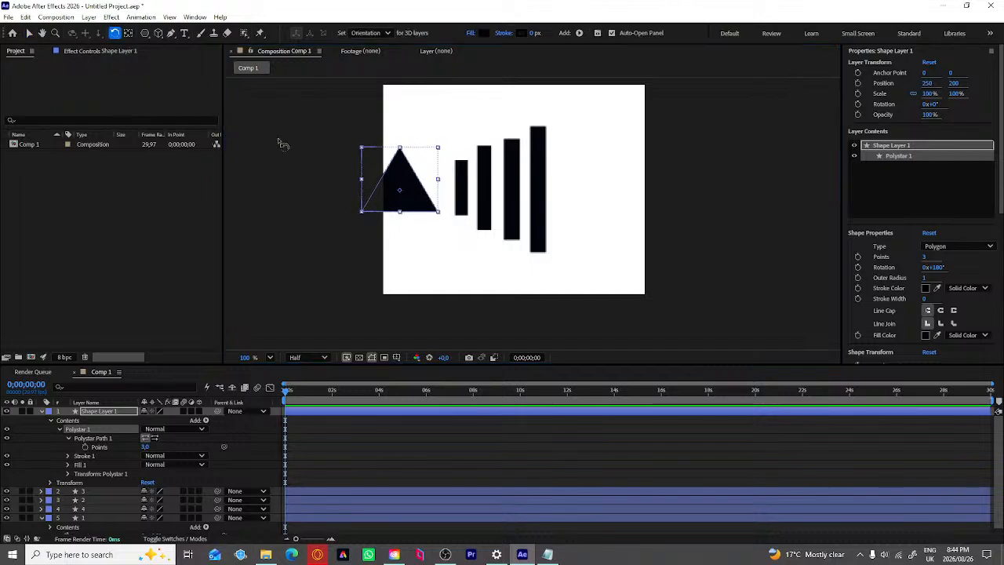
drag(363, 148, 486, 132)
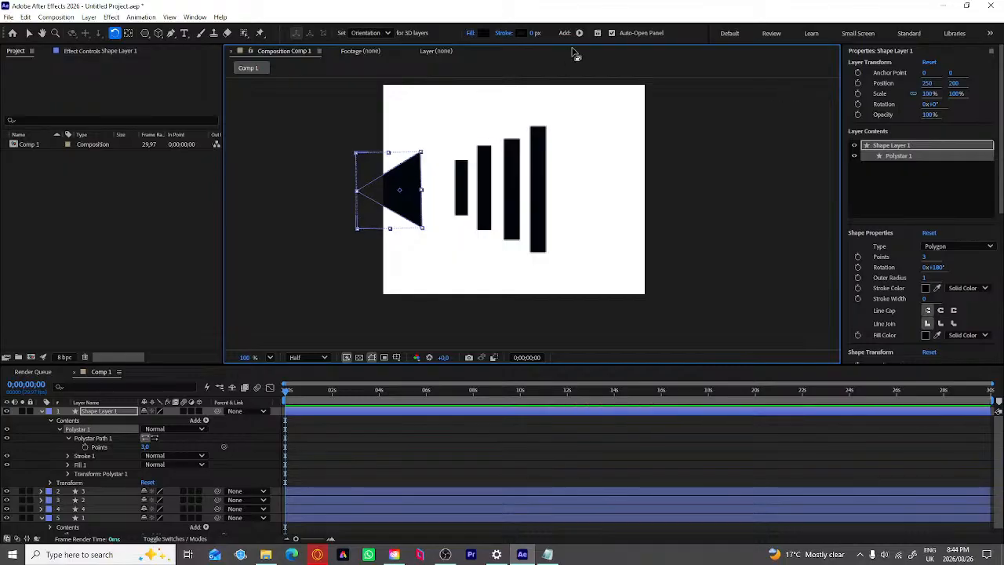
key(v)
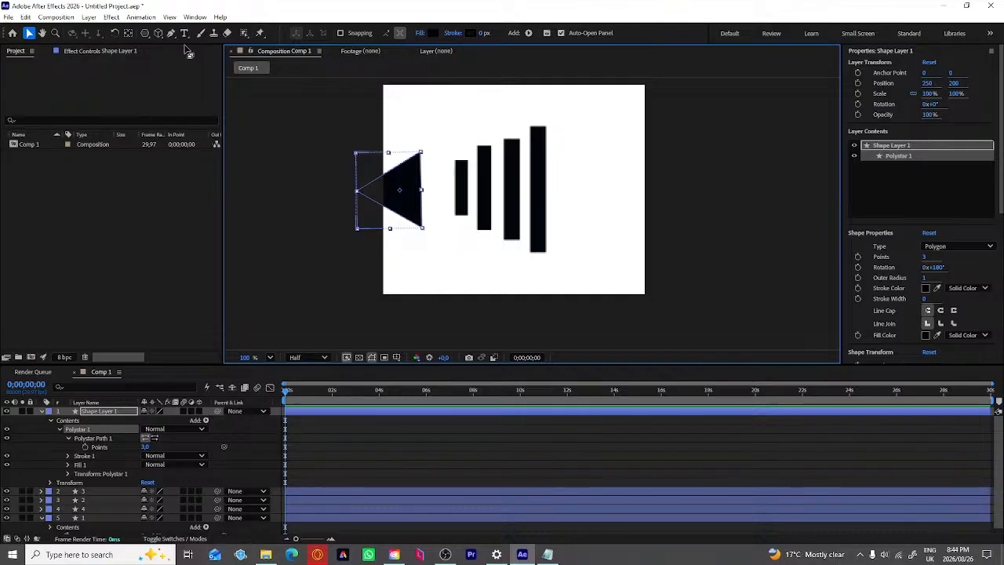
click(113, 34)
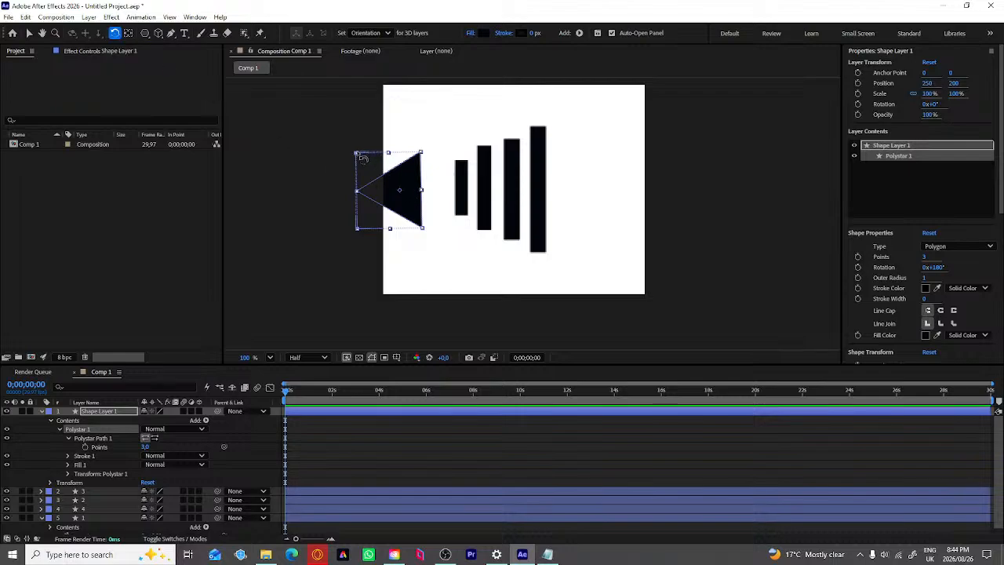
mouse_move(363, 158)
mouse_down()
mouse_move(360, 167)
mouse_move(360, 158)
mouse_up()
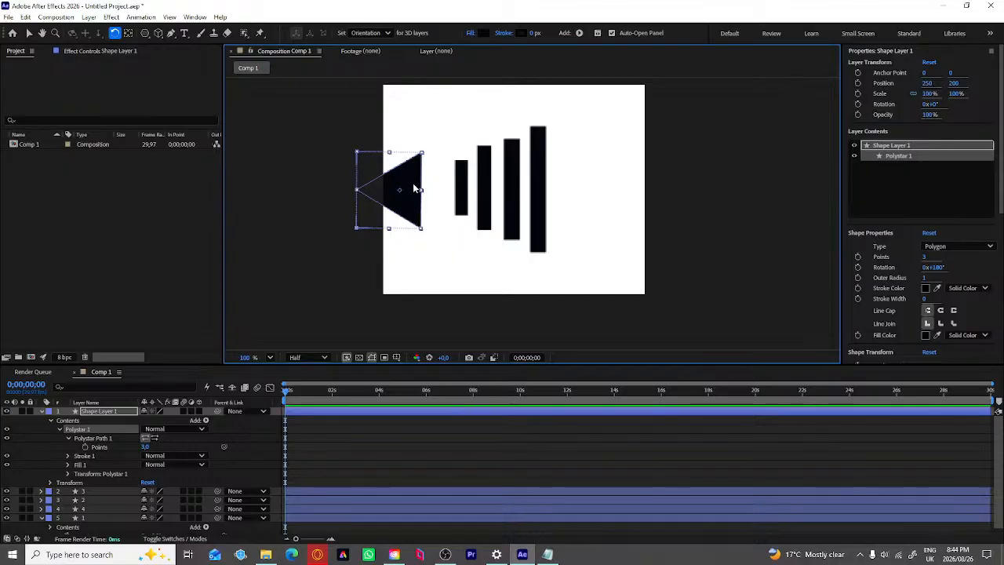
key(v)
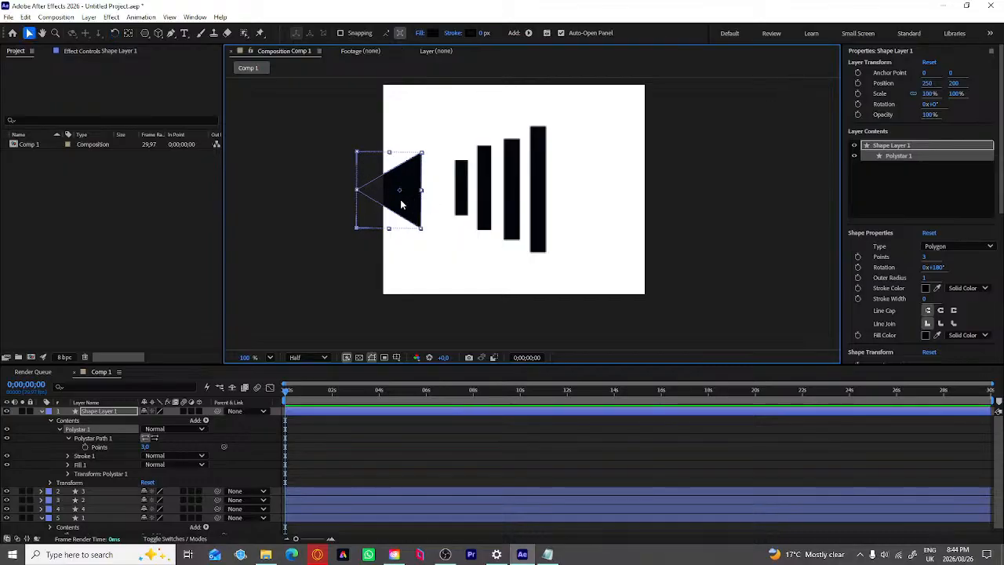
Step: Nudge the triangle slightly down, and shift Shape Layer 1 farther left to position 226, 201, away from the bars
mouse_move(404, 205)
mouse_down()
mouse_move(424, 205)
mouse_move(401, 206)
mouse_up()
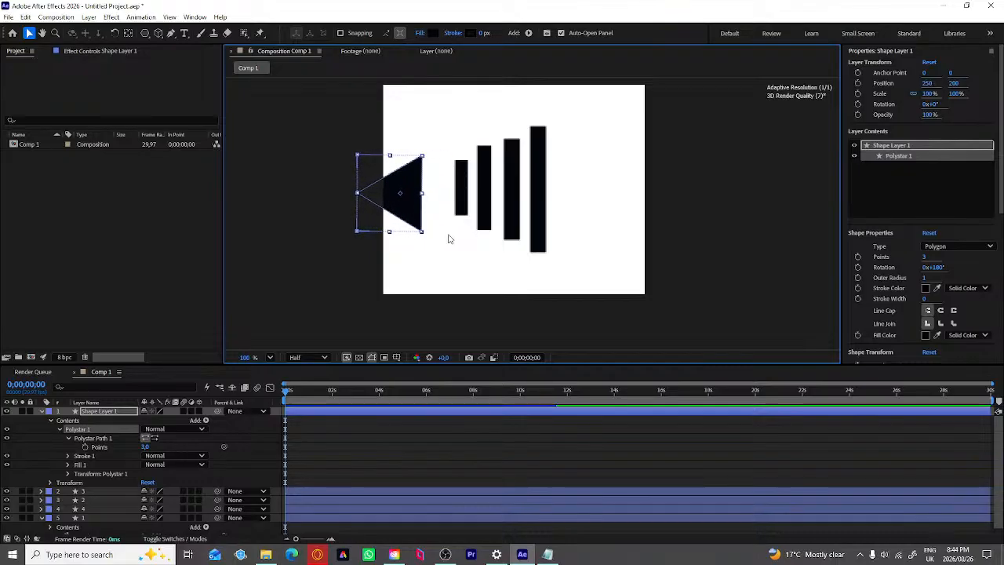
click(454, 263)
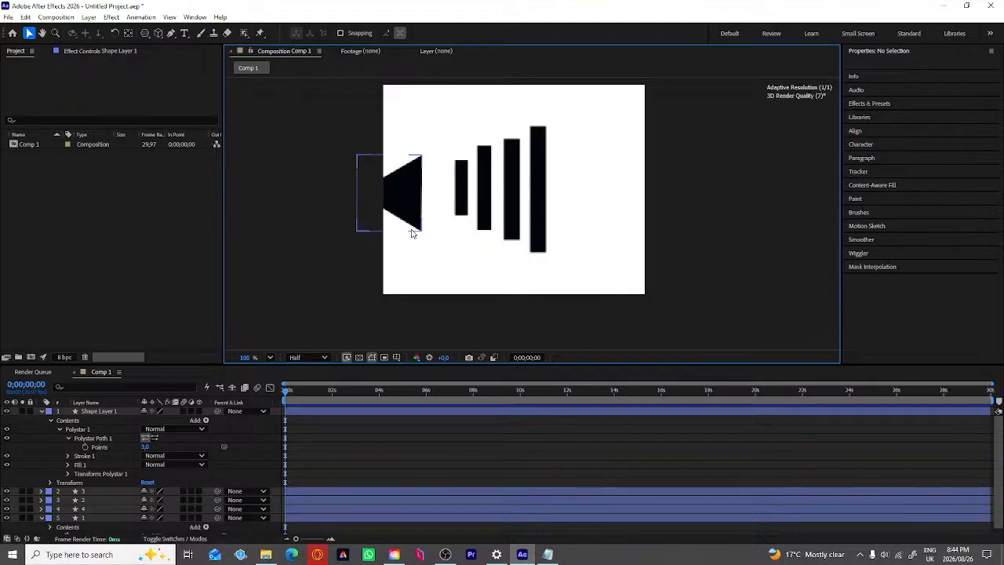
mouse_move(402, 203)
mouse_down()
mouse_move(430, 204)
mouse_move(393, 205)
mouse_up()
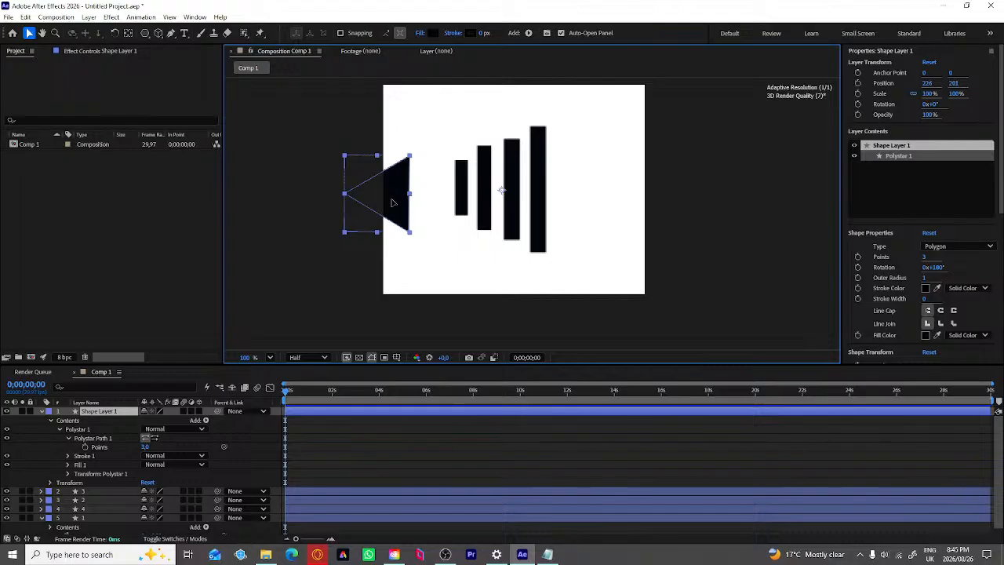
click(482, 259)
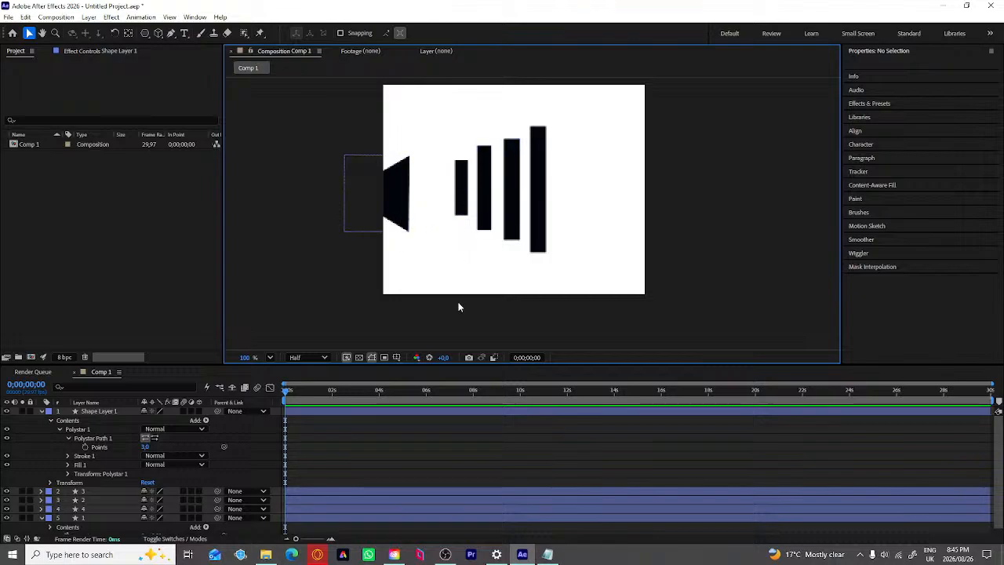
Step: Collapse Shape Layer 1's properties and select the two middle bars, on layers 1 and 2
click(43, 413)
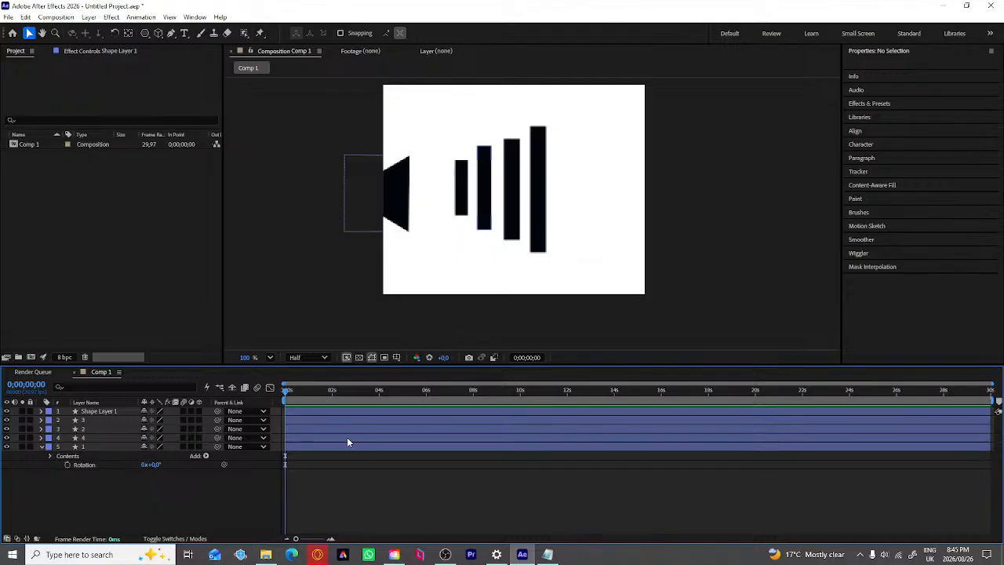
drag(530, 265, 489, 126)
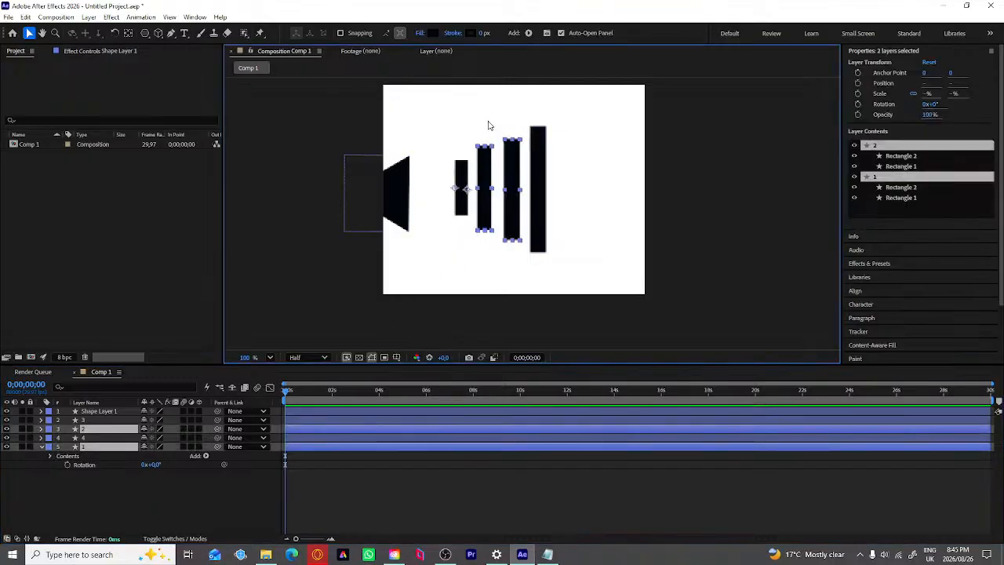
Step: Select the four vertical bars together and shift them slightly left and down on the canvas
click(591, 197)
drag(582, 252, 432, 123)
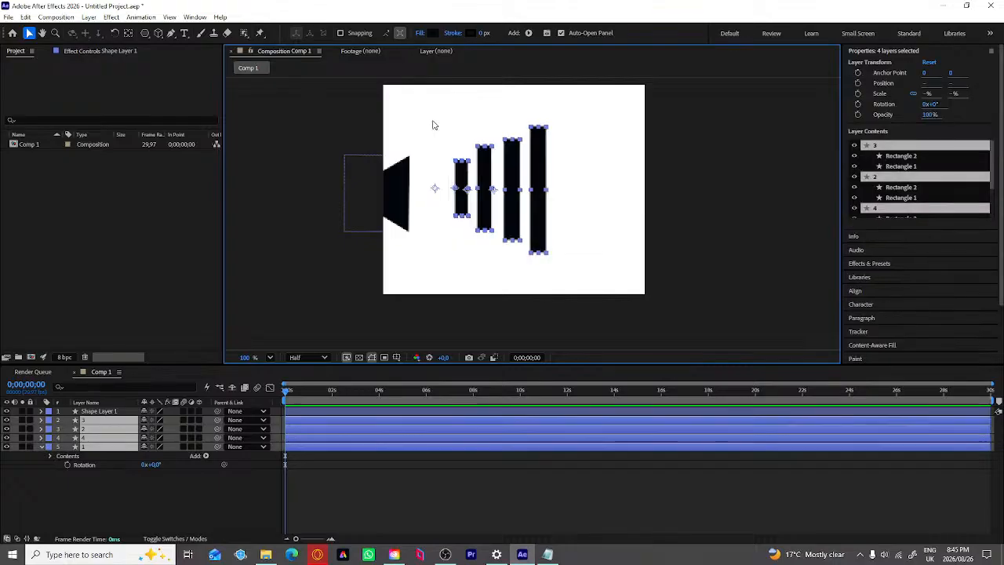
mouse_move(515, 219)
mouse_down()
mouse_move(480, 225)
mouse_move(515, 225)
mouse_move(503, 225)
mouse_up()
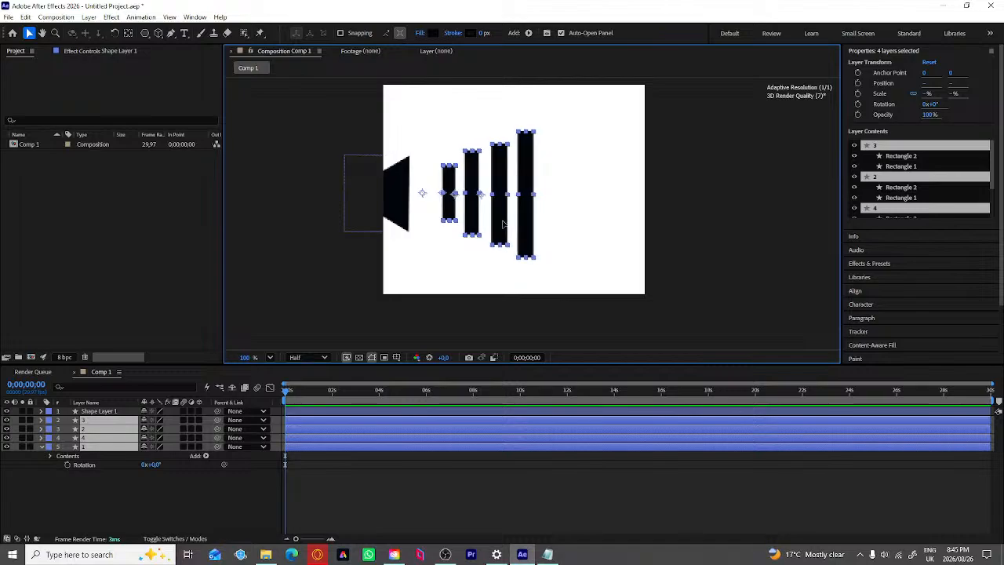
Step: Move the triangle right toward the bars, to position 247, 201
click(402, 212)
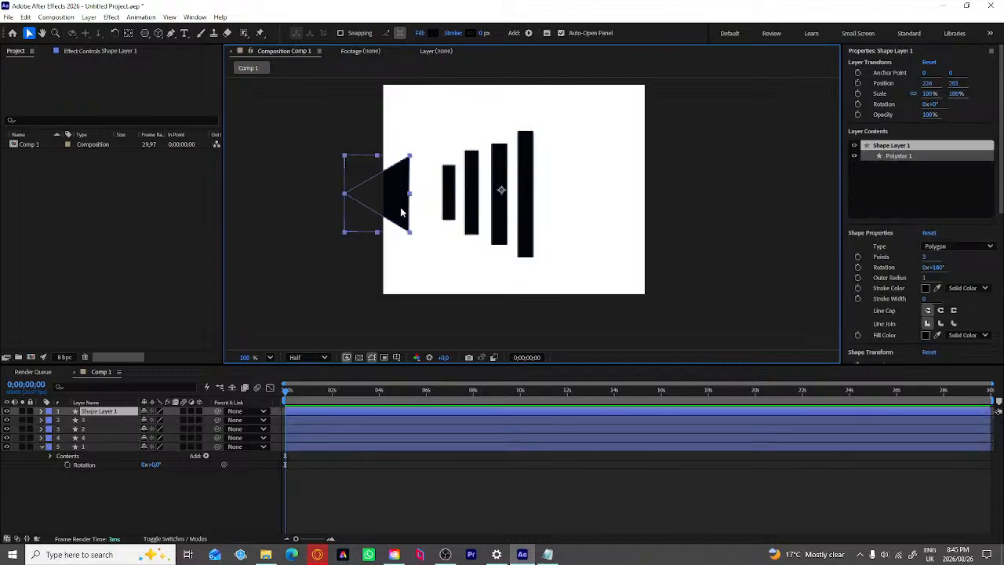
drag(402, 212, 414, 212)
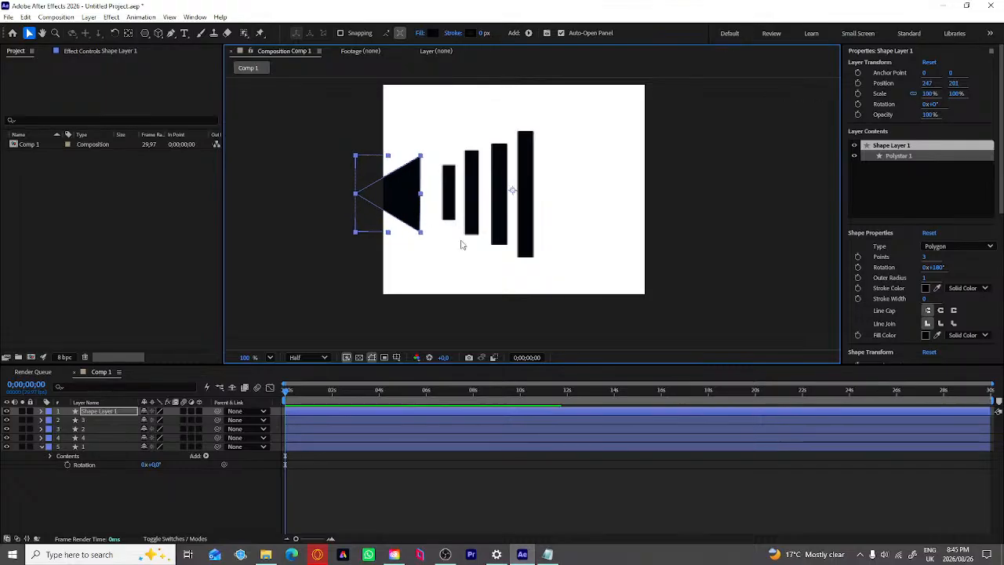
click(471, 264)
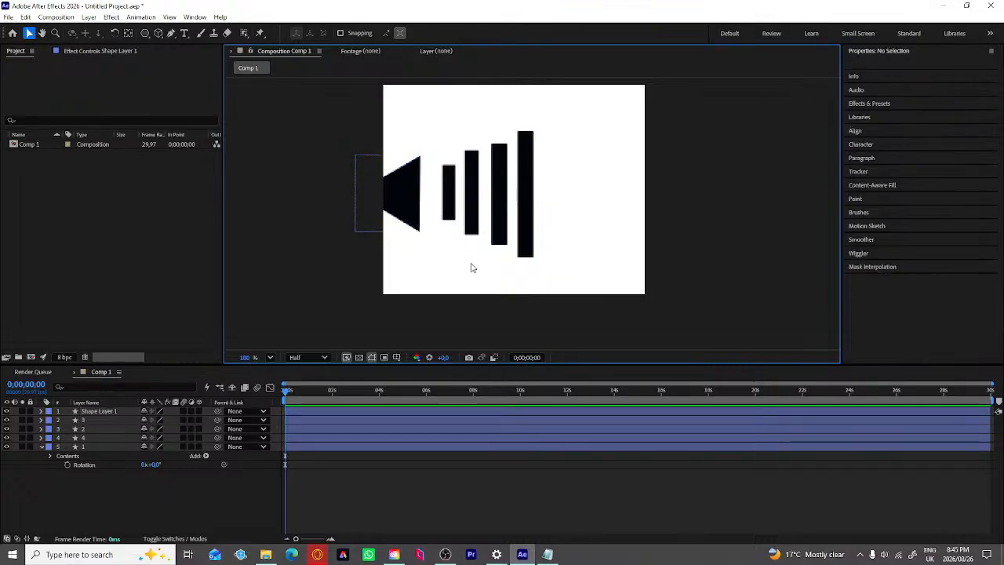
Step: Scale the triangle's polystar down so it is only slightly taller than the shortest bar
click(413, 186)
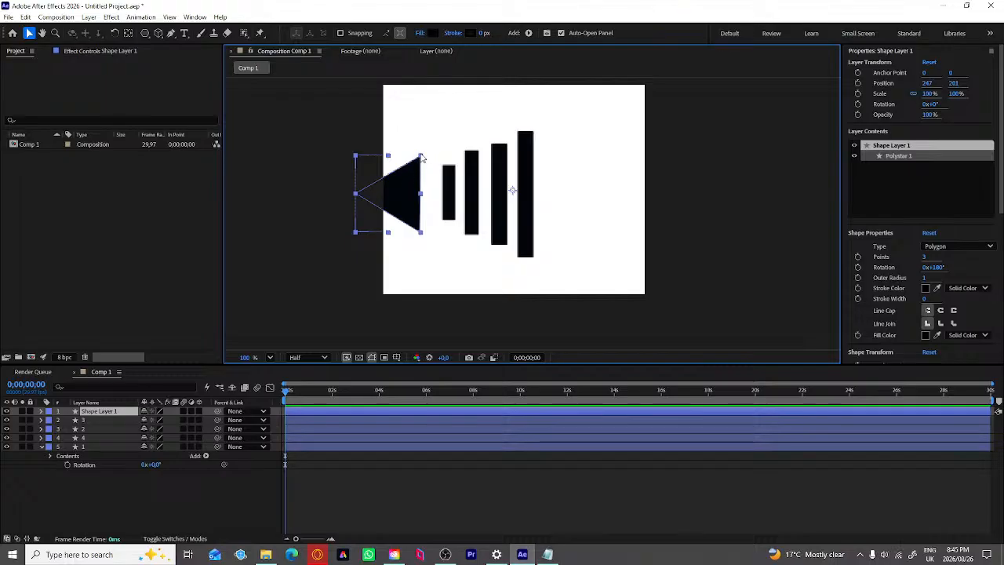
key(ctrl+shift+a)
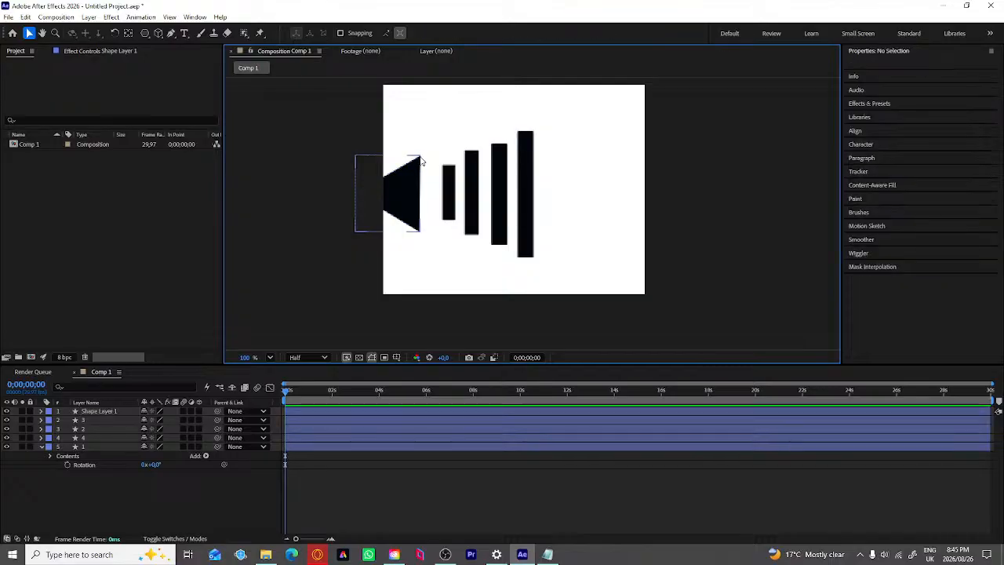
click(418, 163)
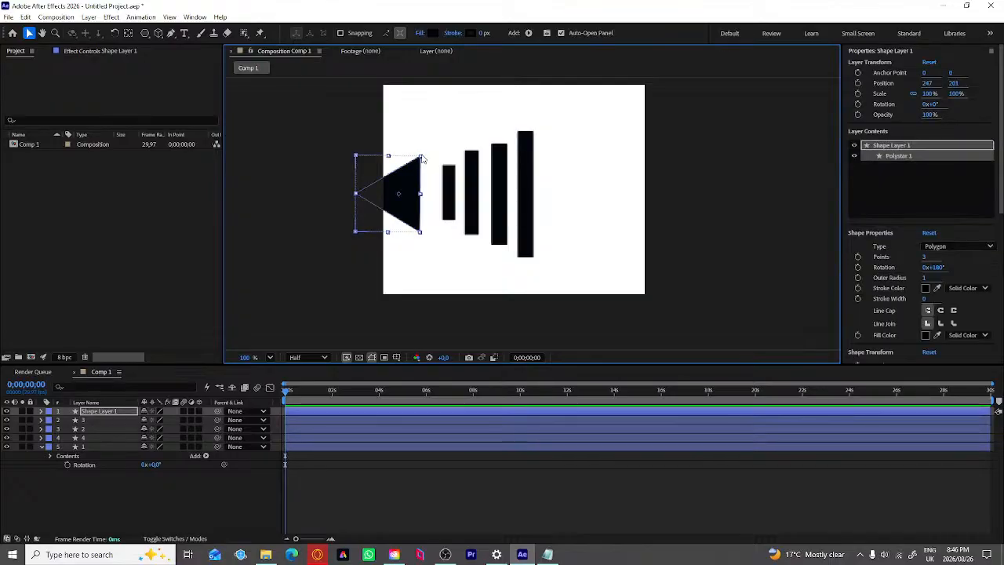
drag(421, 158, 416, 163)
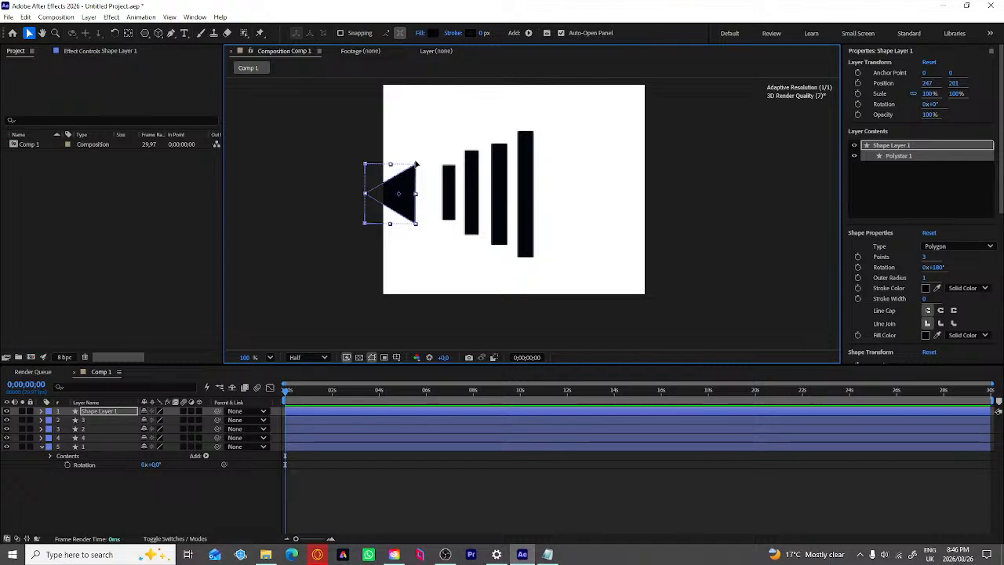
drag(416, 164, 416, 165)
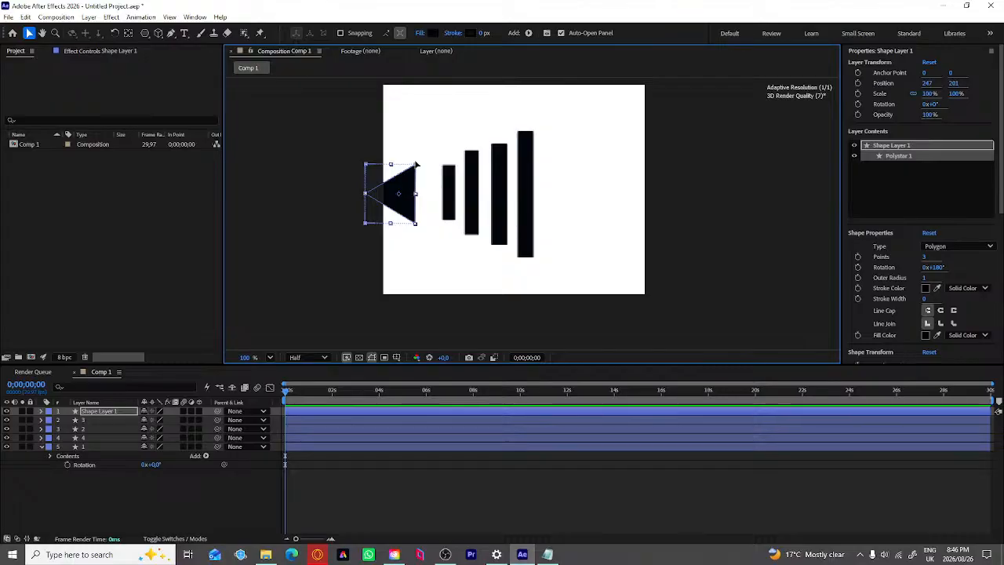
drag(416, 164, 414, 162)
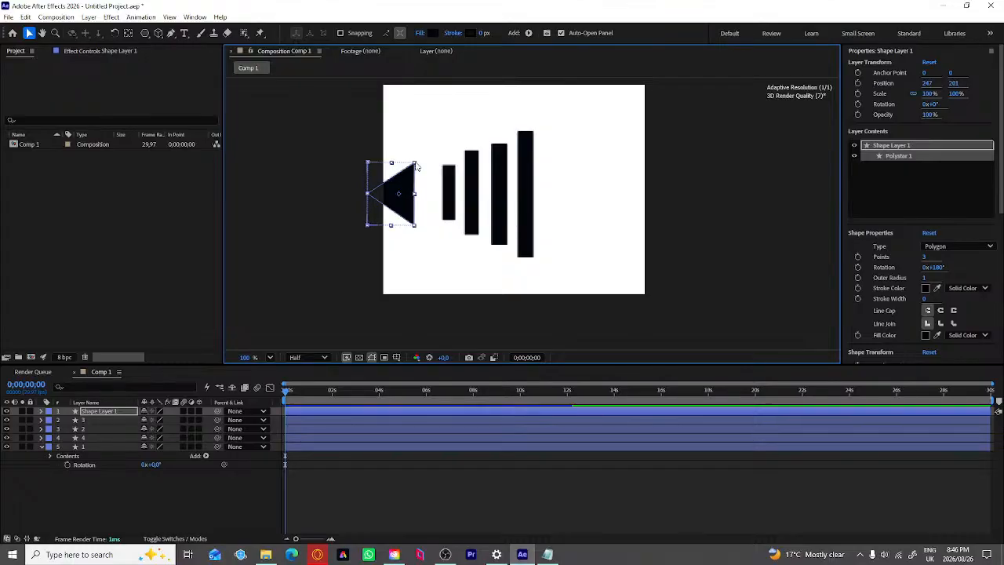
click(367, 271)
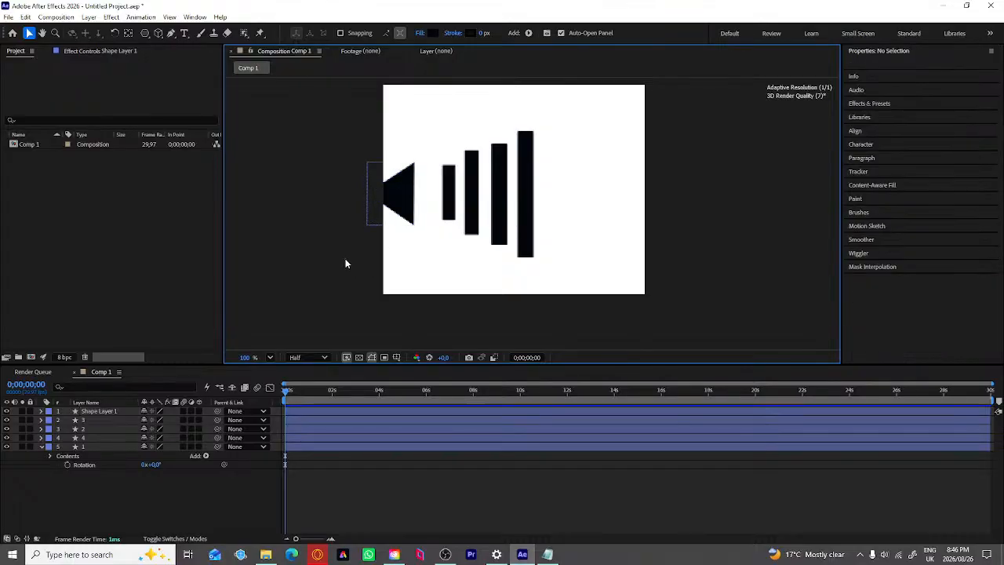
Step: Move the triangle right so that its tip touches the canvas's left edge
click(399, 196)
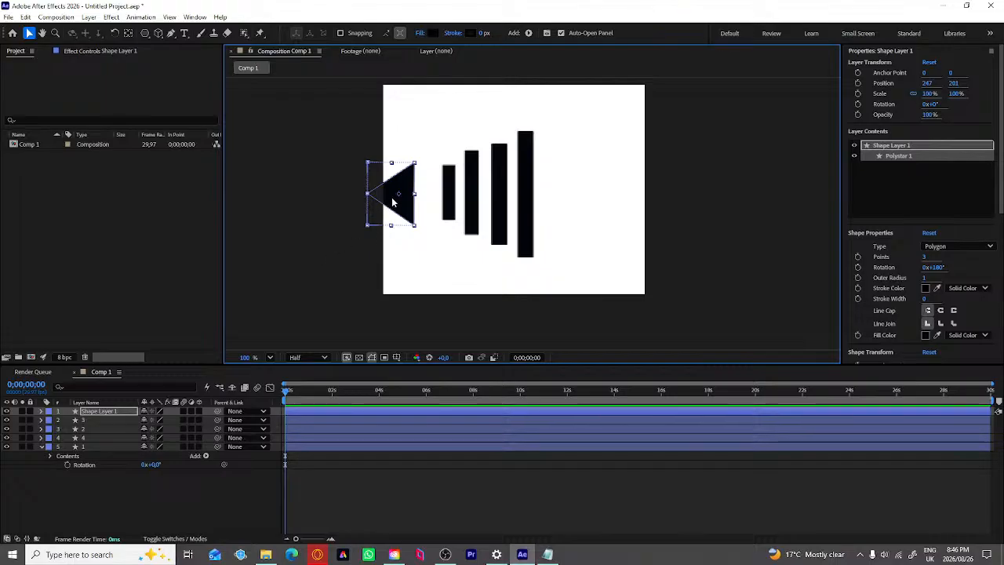
drag(399, 200, 414, 198)
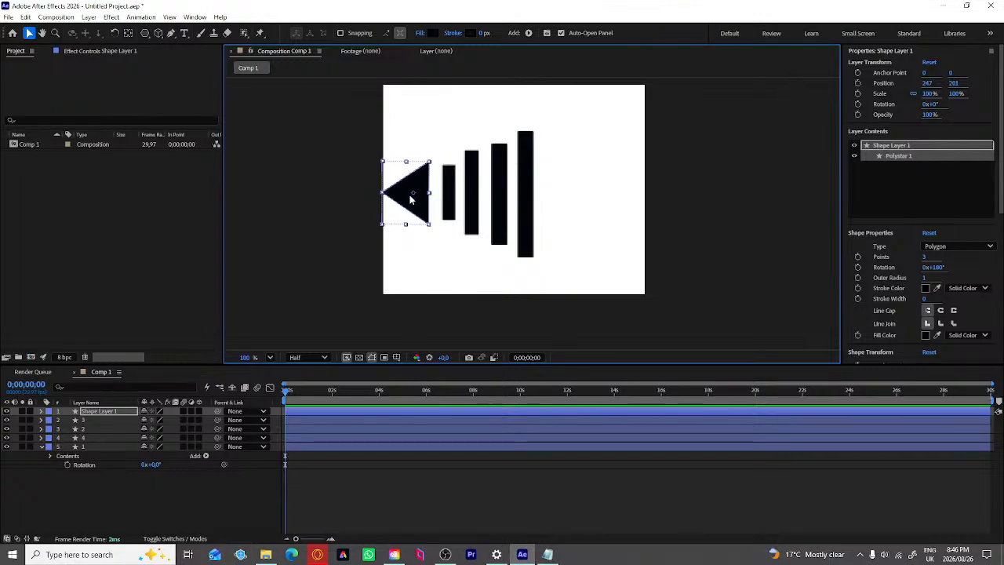
click(430, 277)
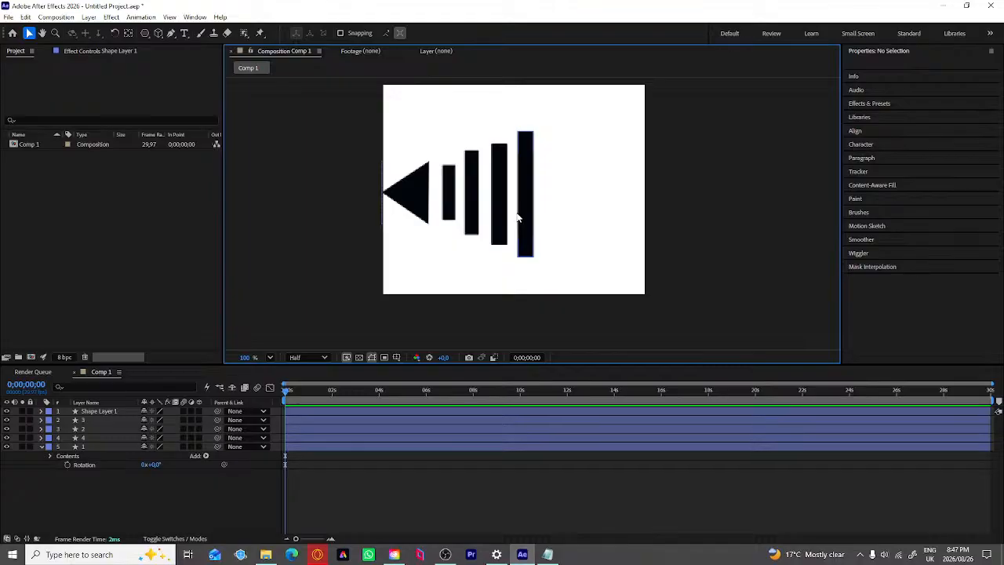
Step: Move the triangle left so that its tip extends past the canvas's left edge
click(408, 205)
drag(408, 205, 389, 203)
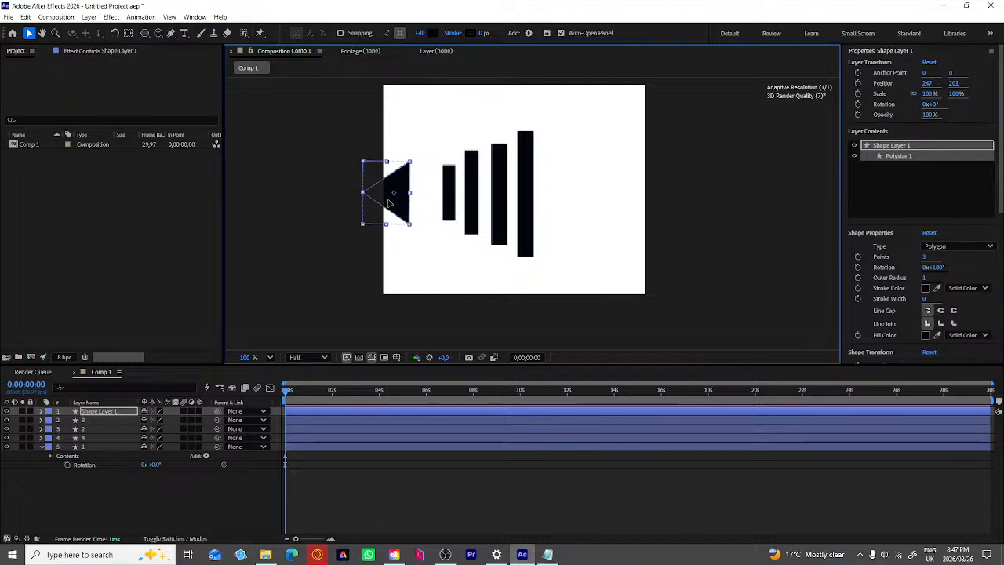
click(480, 281)
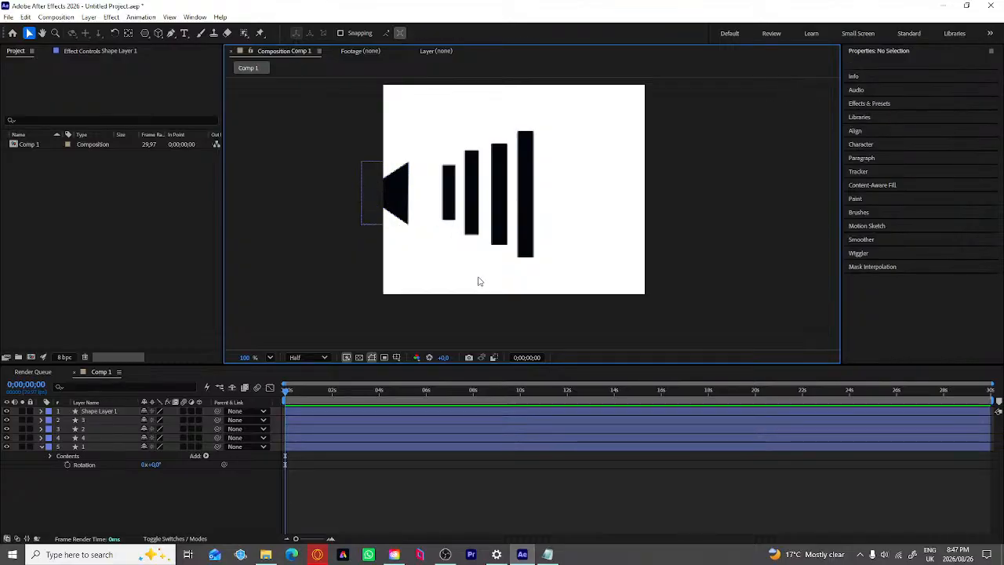
Step: Select the four bars together and move them left, close to the triangle's flat side
right_click(549, 283)
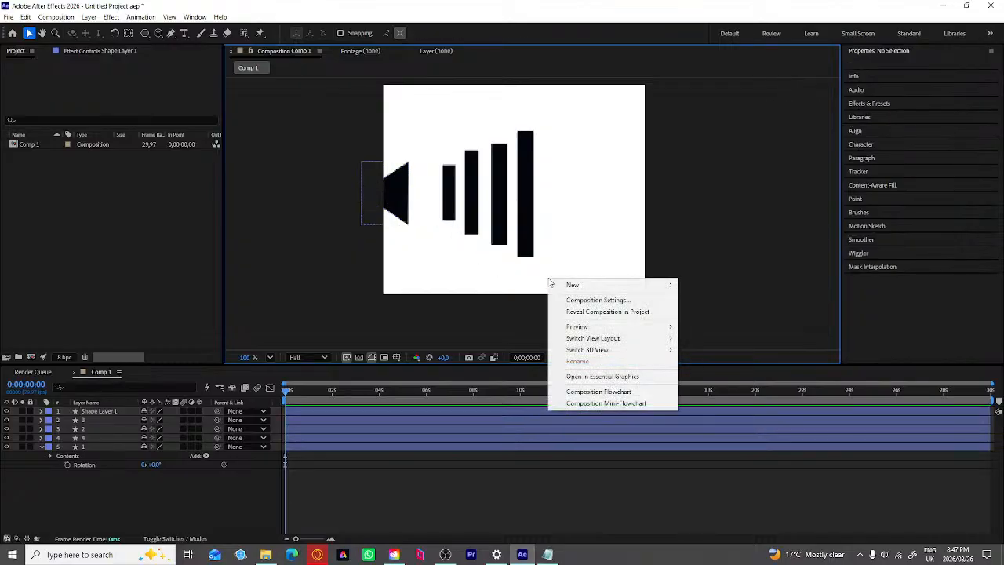
click(525, 272)
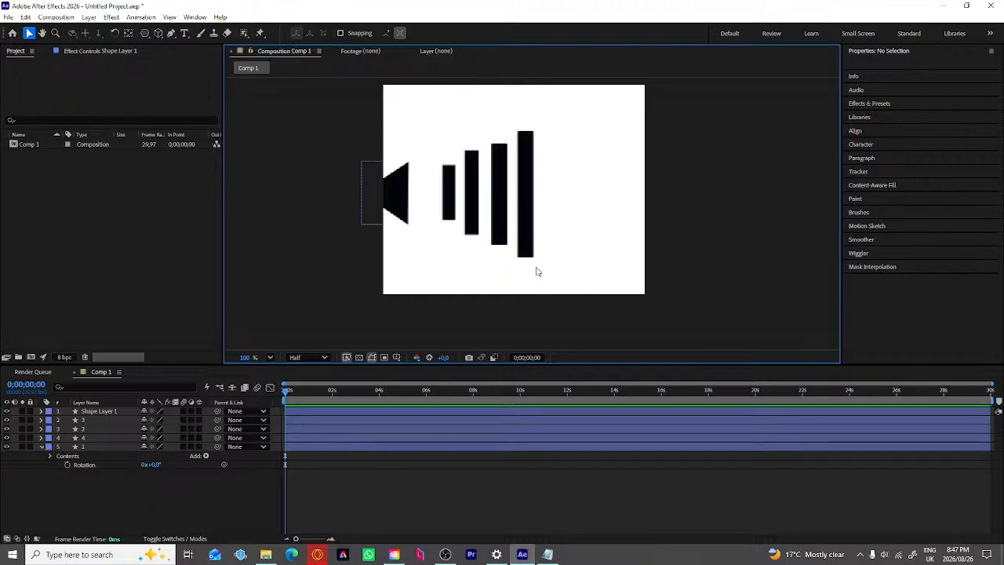
drag(537, 268, 433, 128)
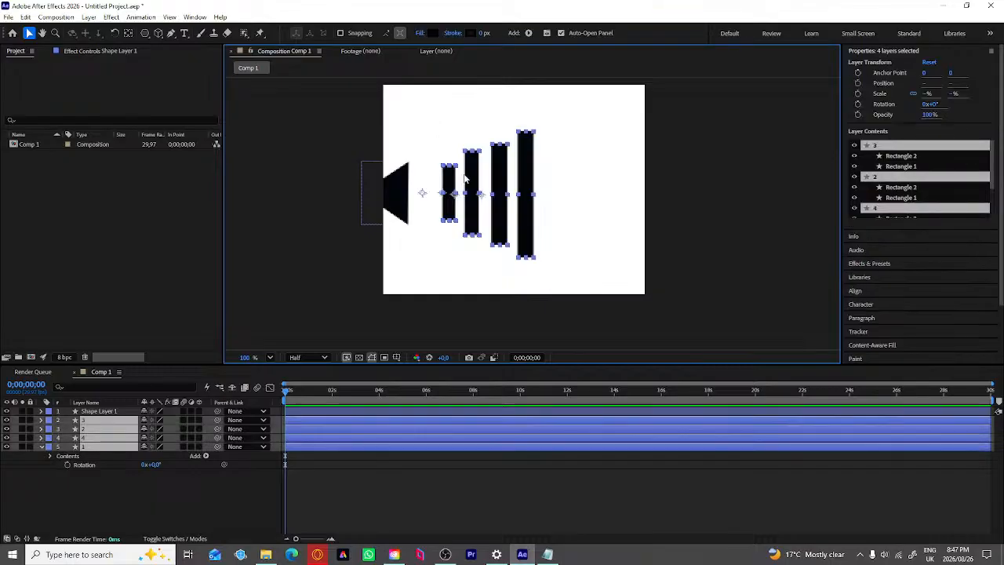
drag(502, 217, 480, 217)
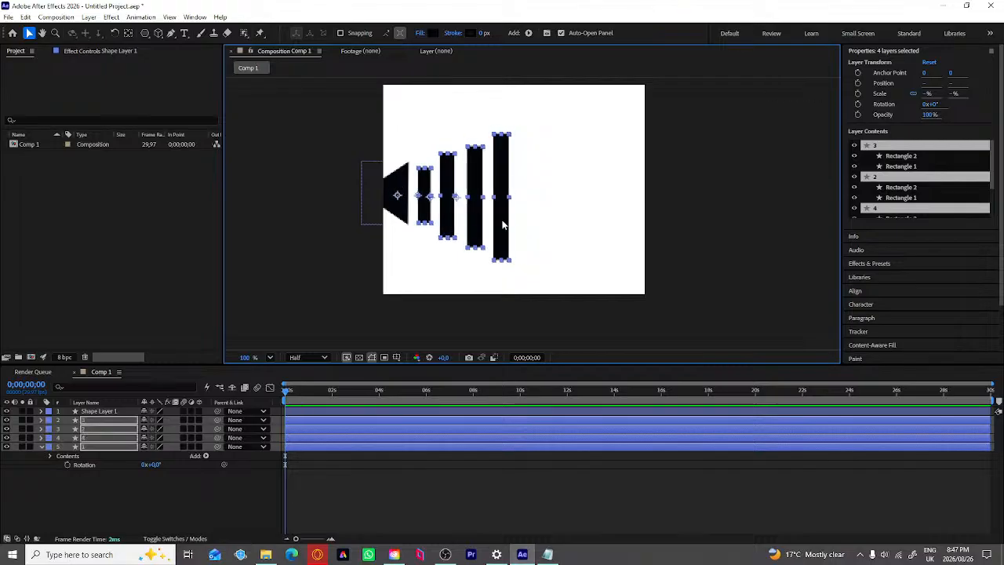
click(599, 259)
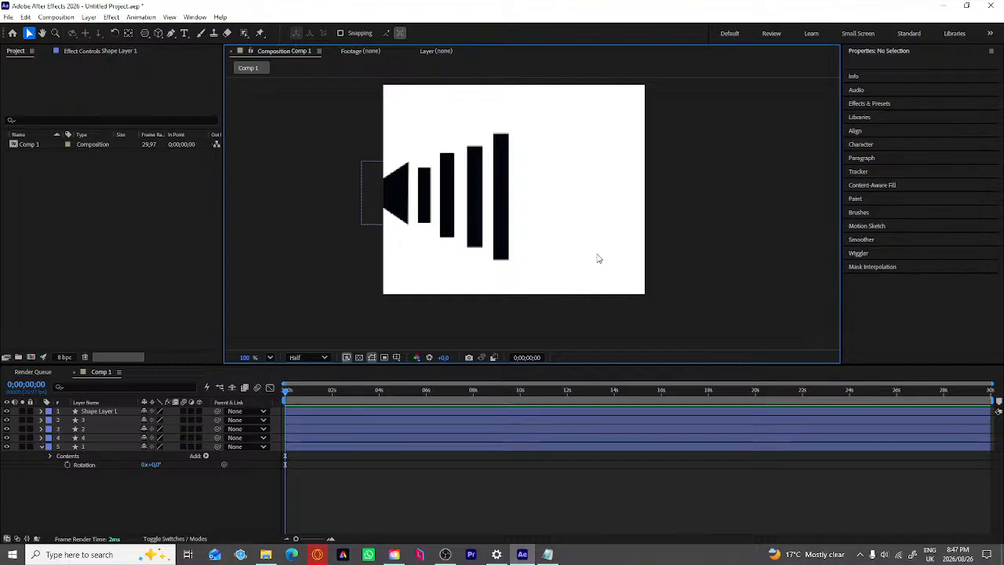
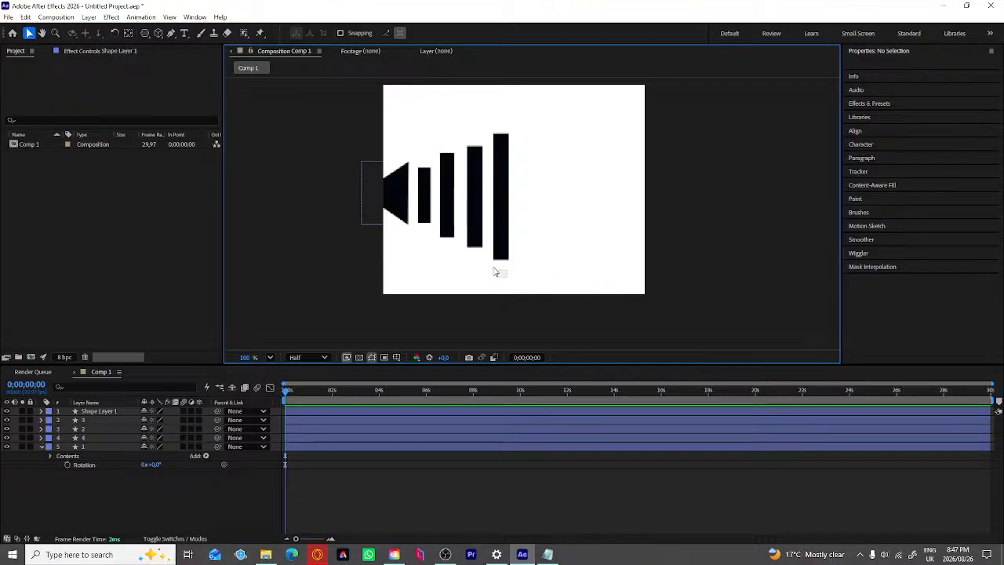
Step: Shift the four bars slightly up together so they are vertically centred on the triangle
drag(508, 277, 418, 133)
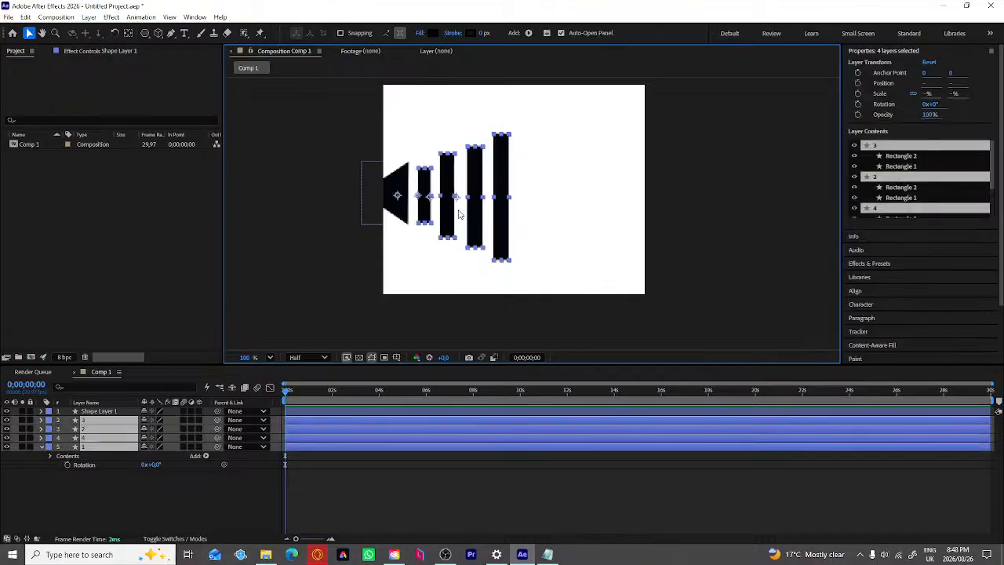
drag(473, 215, 473, 215)
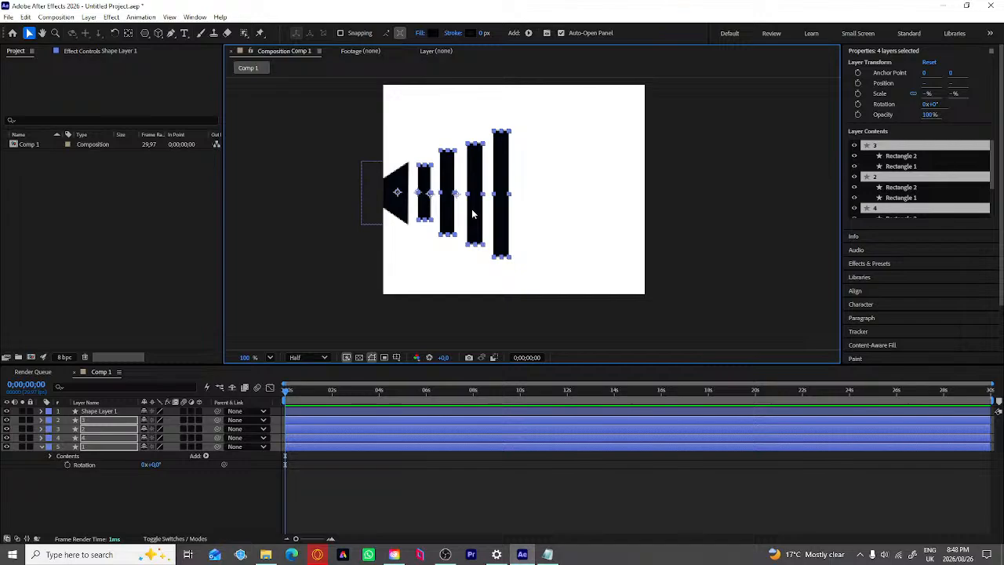
click(583, 221)
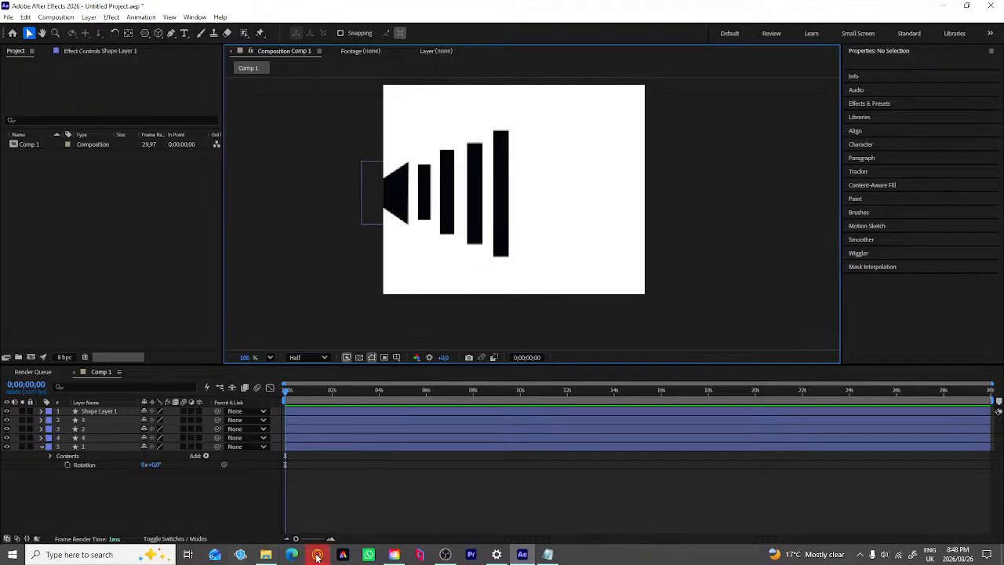
Step: Switch to the Opera browser and open a new tab ready for a web search
mouse_move(317, 556)
click(303, 518)
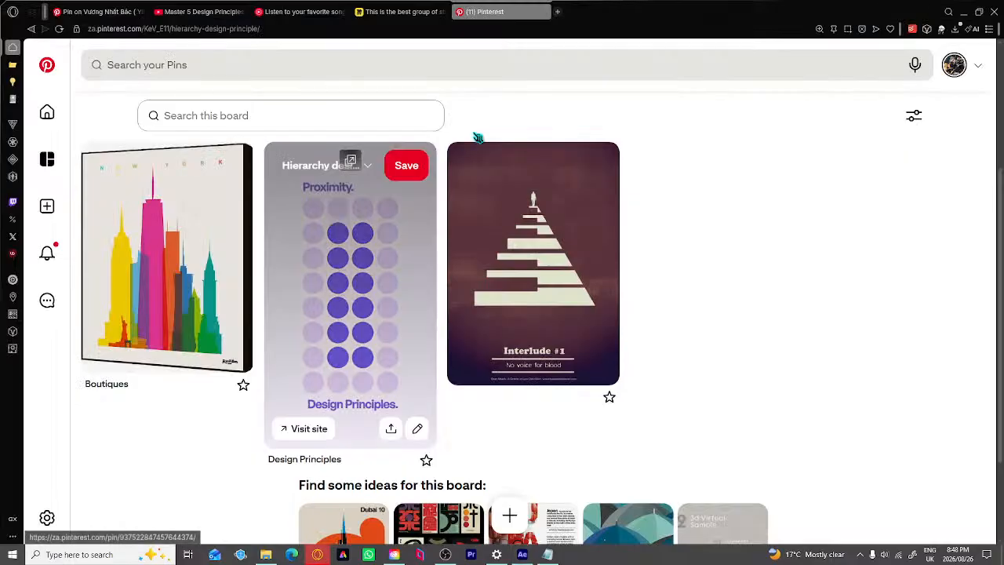
click(558, 13)
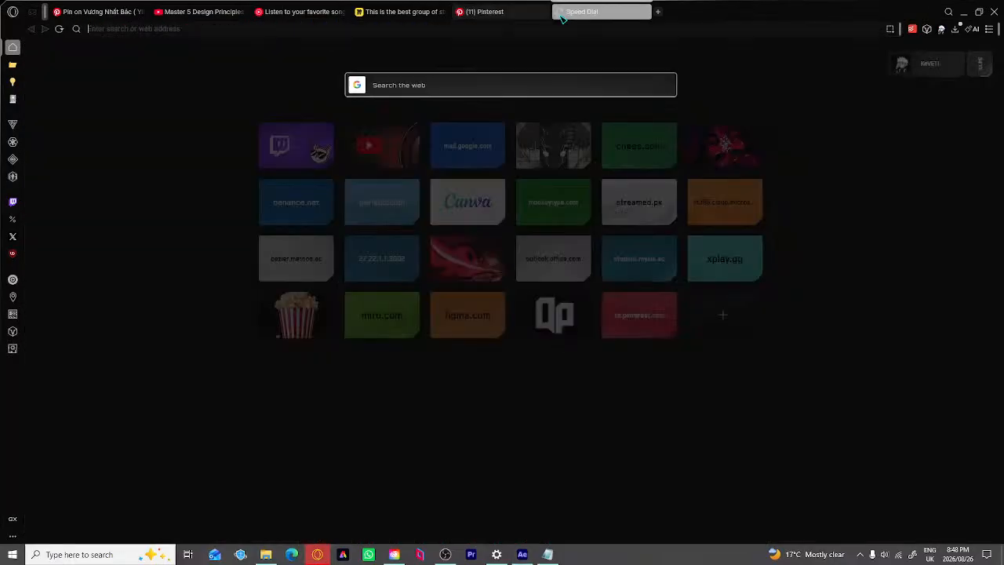
click(465, 89)
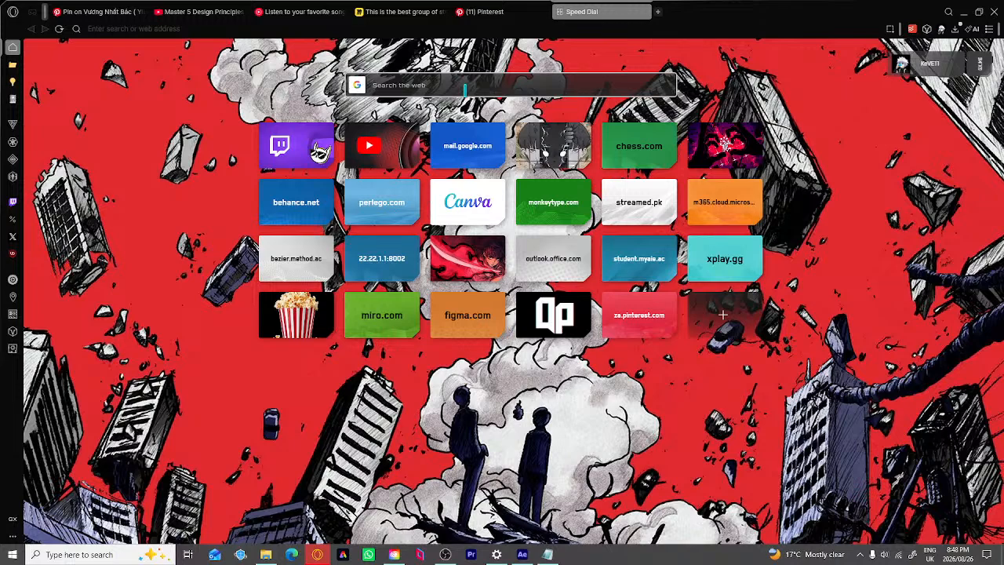
key(Caps_Lock)
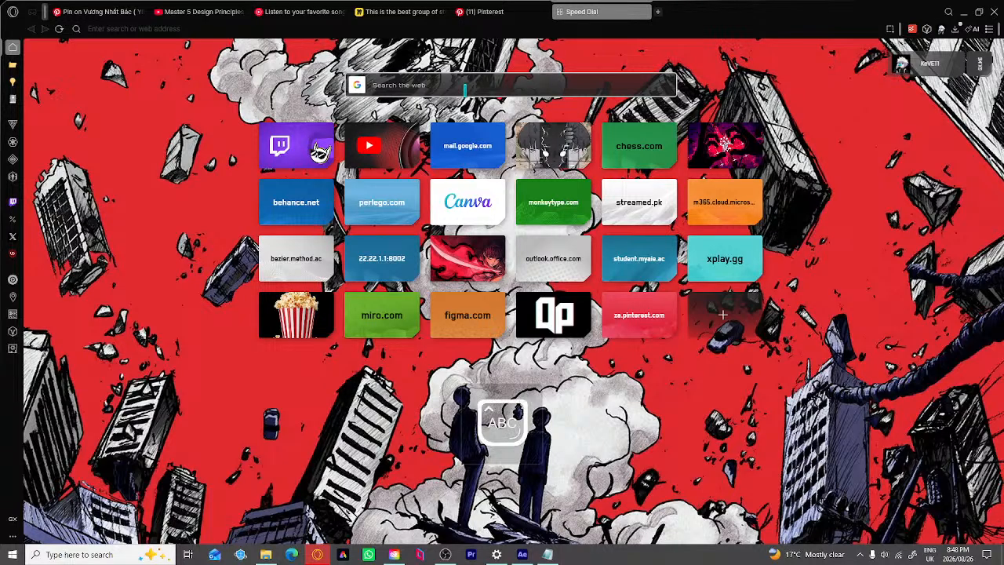
text(Pintr)
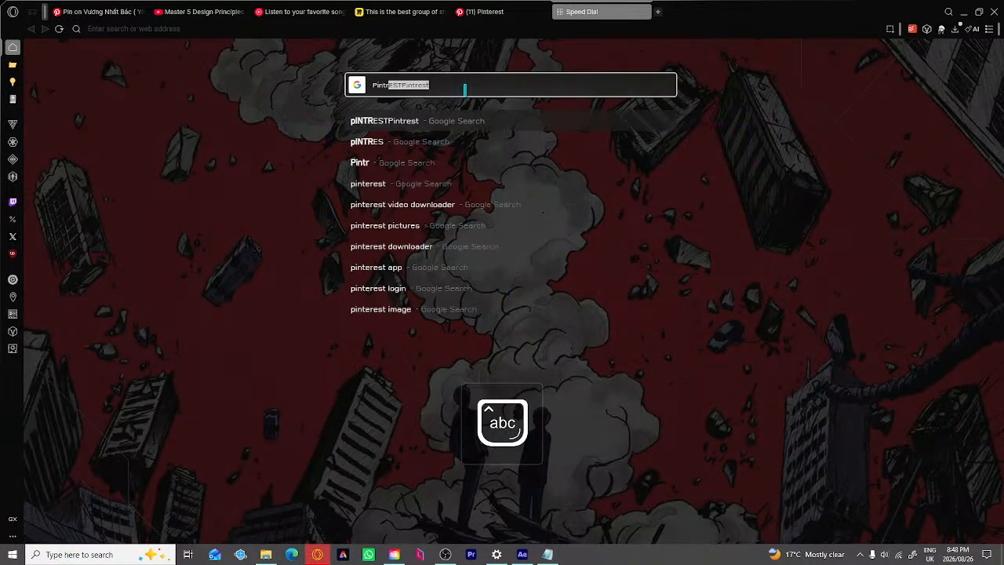
key(BackSpace)
key(BackSpace)
key(BackSpace)
key(BackSpace)
key(BackSpace)
key(BackSpace)
key(Caps_Lock)
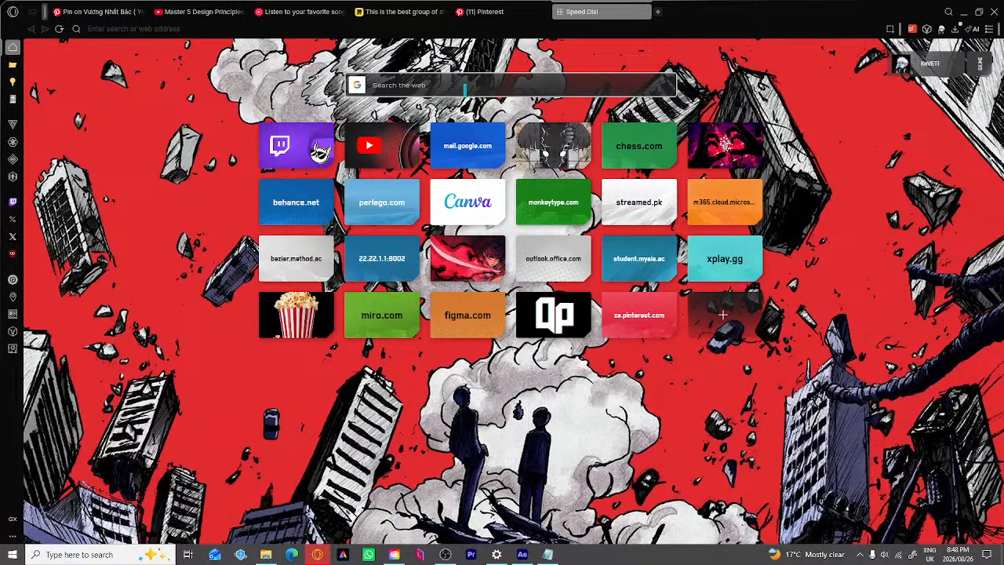
Step: Search the web for "Pintrest" to find the Pinterest site
key(Caps_Lock)
text(Pint)
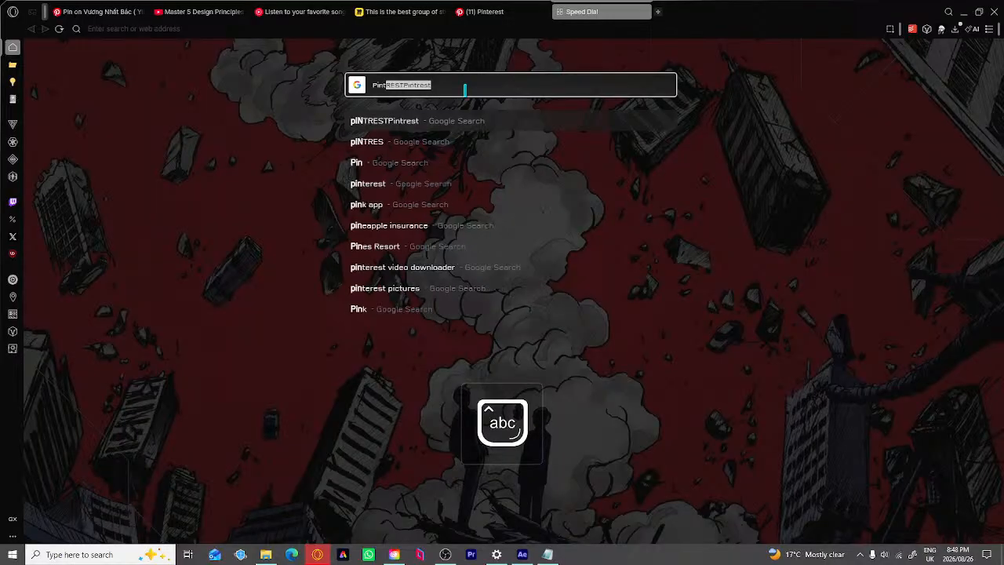
text(rest)
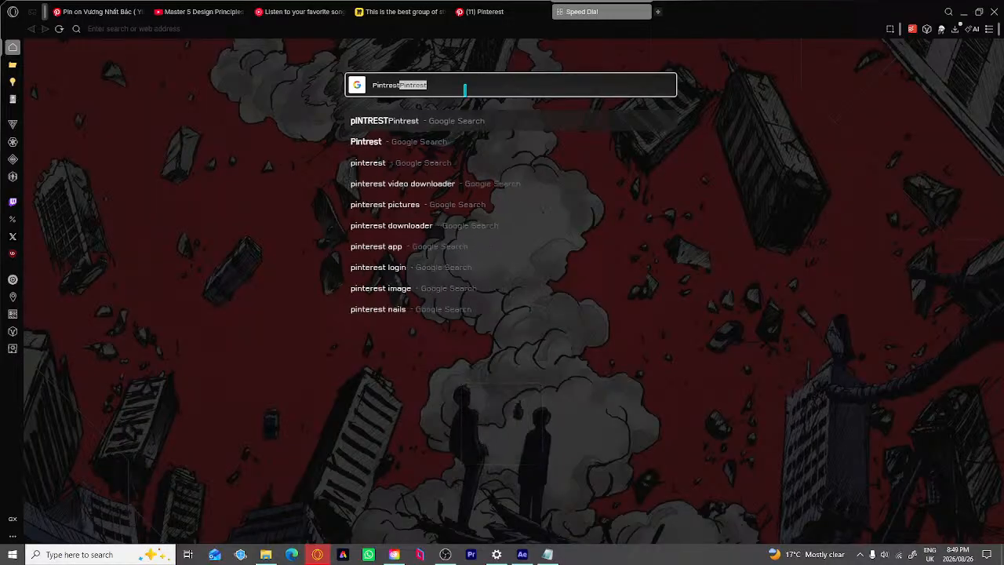
key(Return)
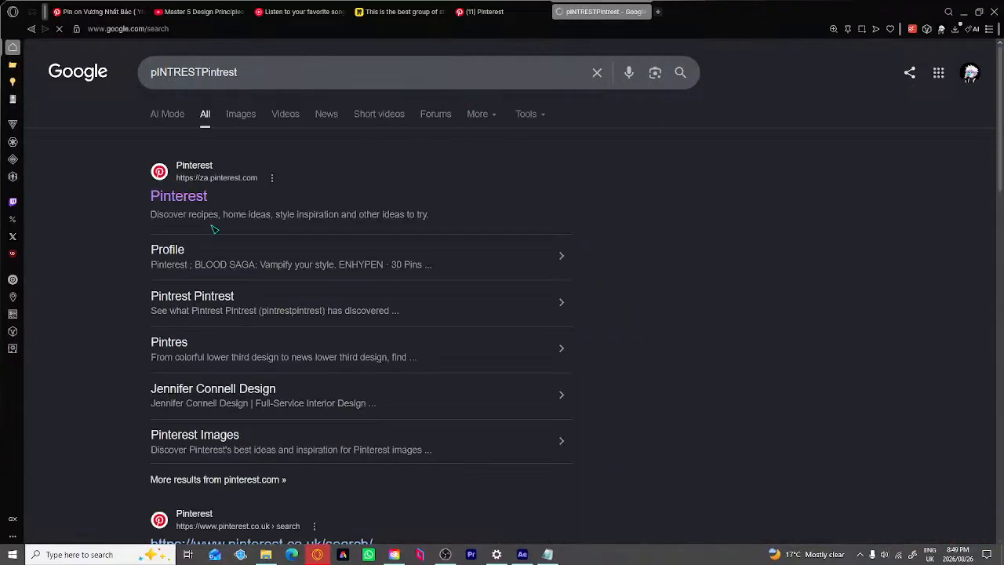
Step: Open the Pinterest site from the search results and search it for "Volume Icon" designs
click(166, 200)
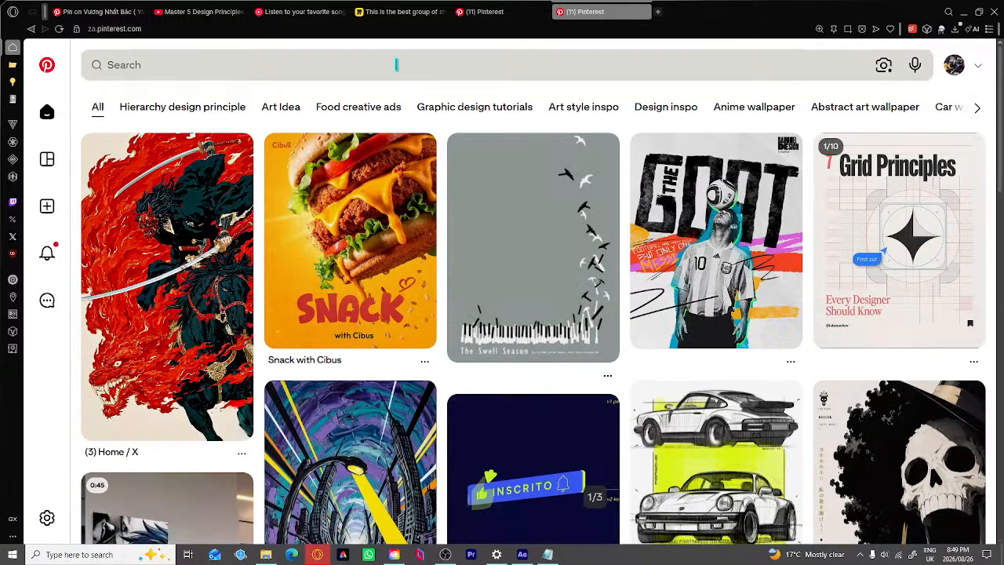
click(396, 65)
text(V)
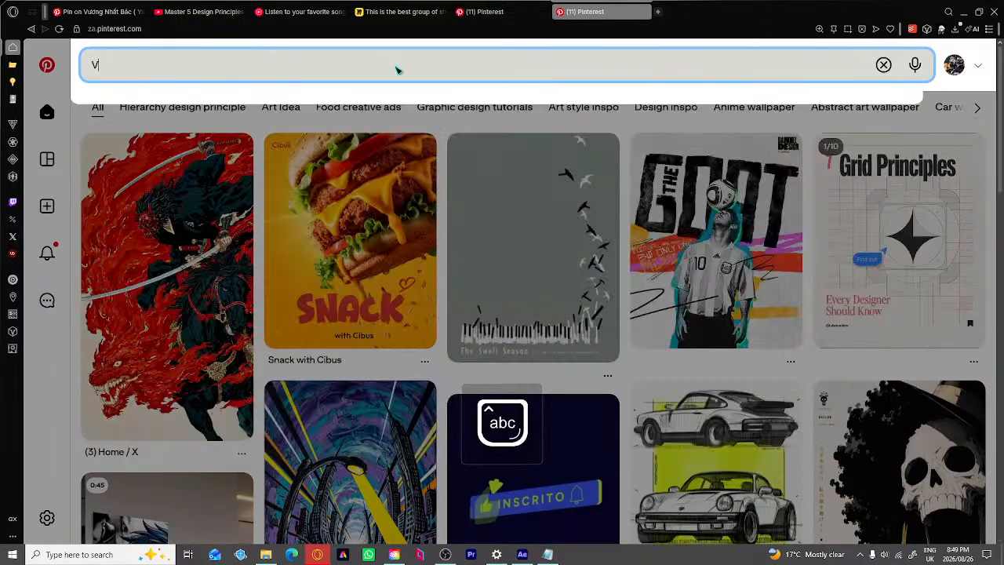
text(olu)
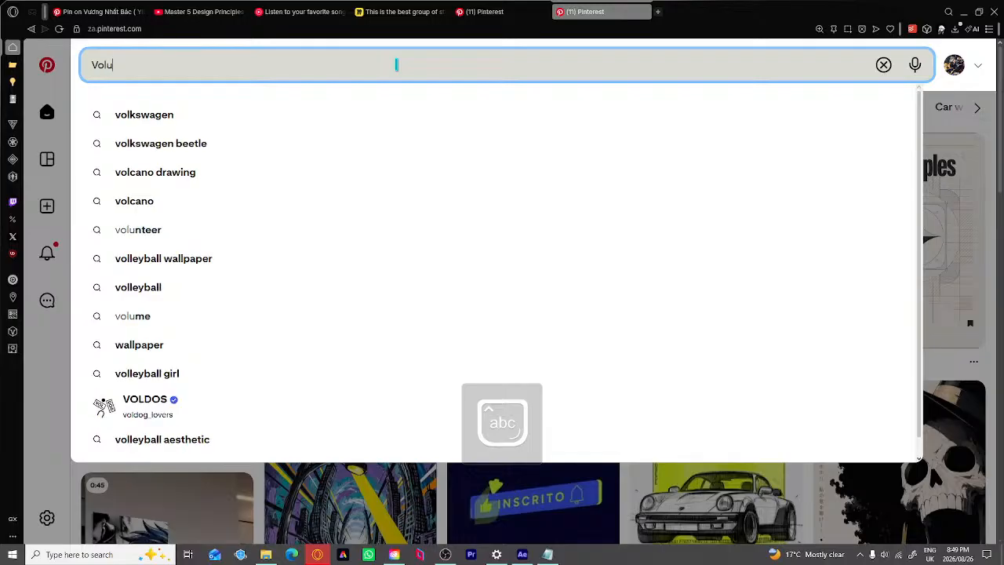
text(me)
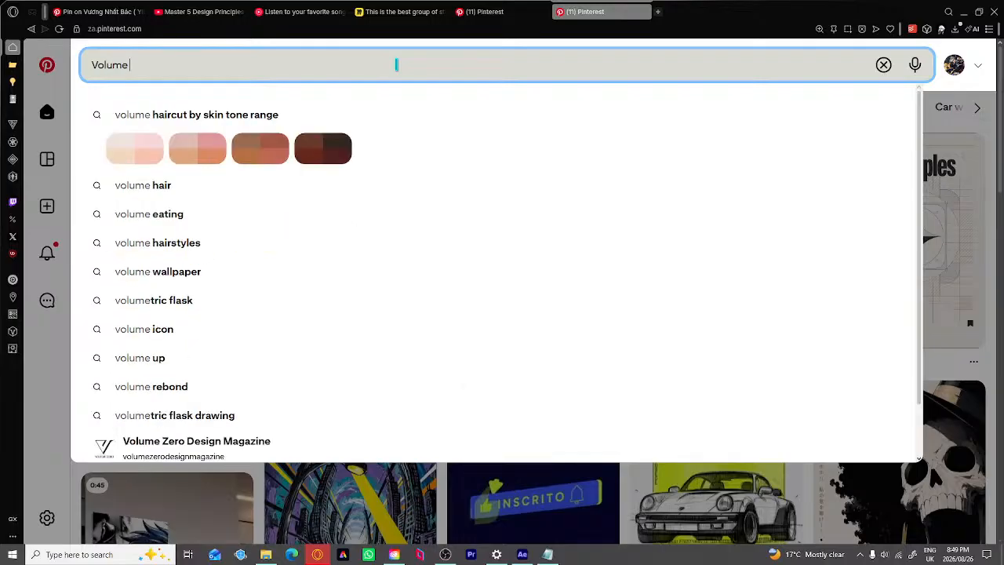
text( I)
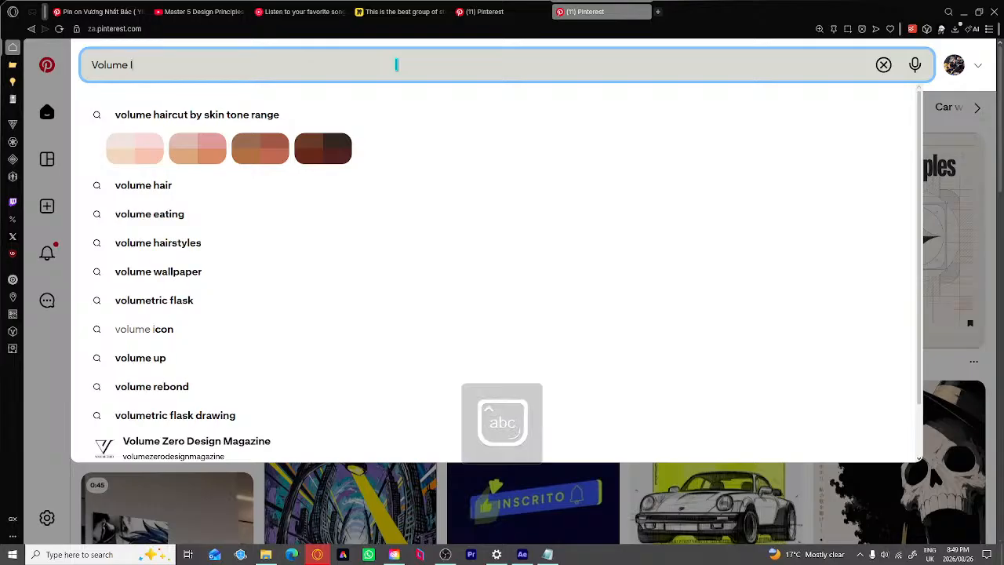
text(con)
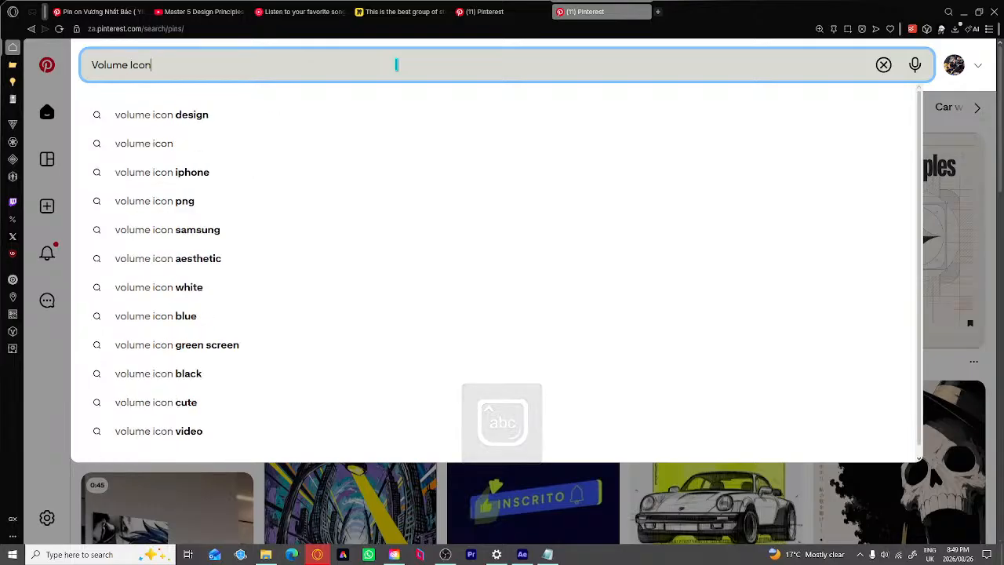
key(Return)
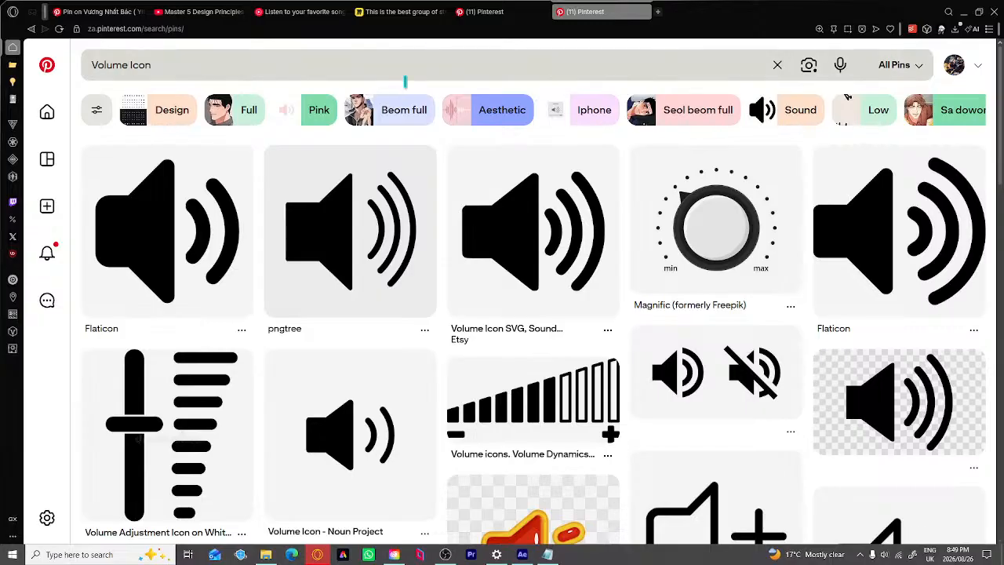
mouse_move(359, 183)
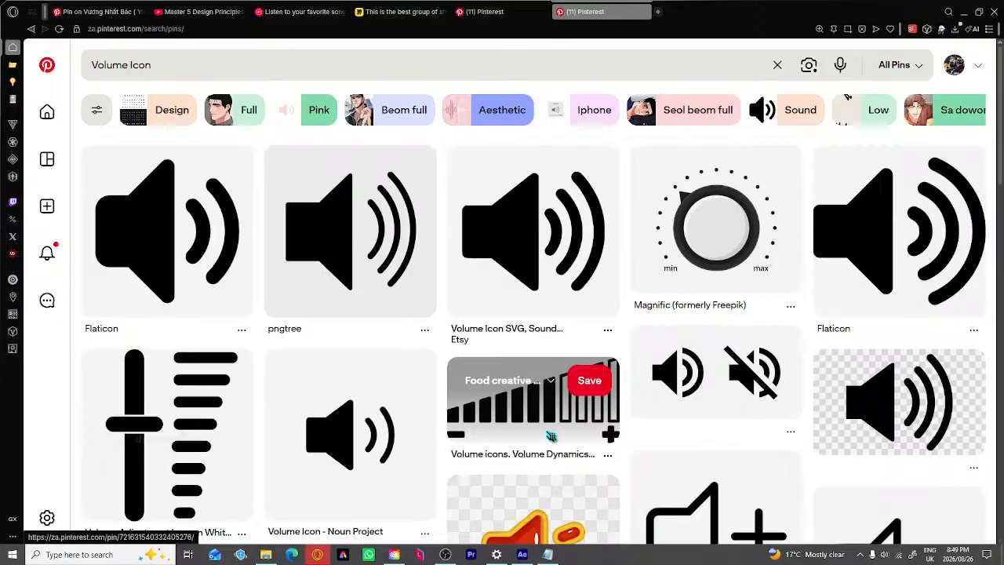
Step: Switch to After Effects and move the triangle and four bars right together until the whole triangle lies inside the composition
click(521, 554)
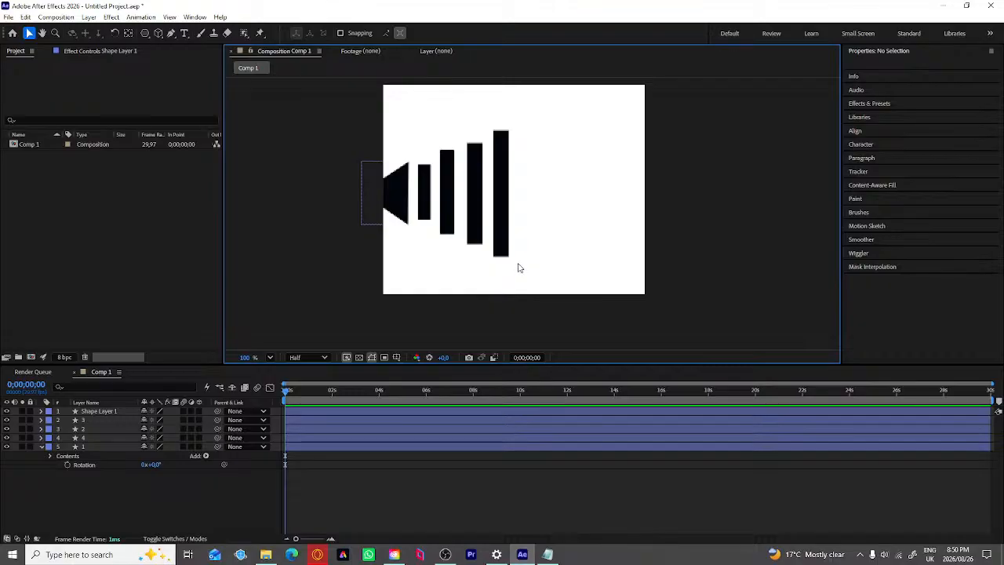
drag(518, 265, 390, 129)
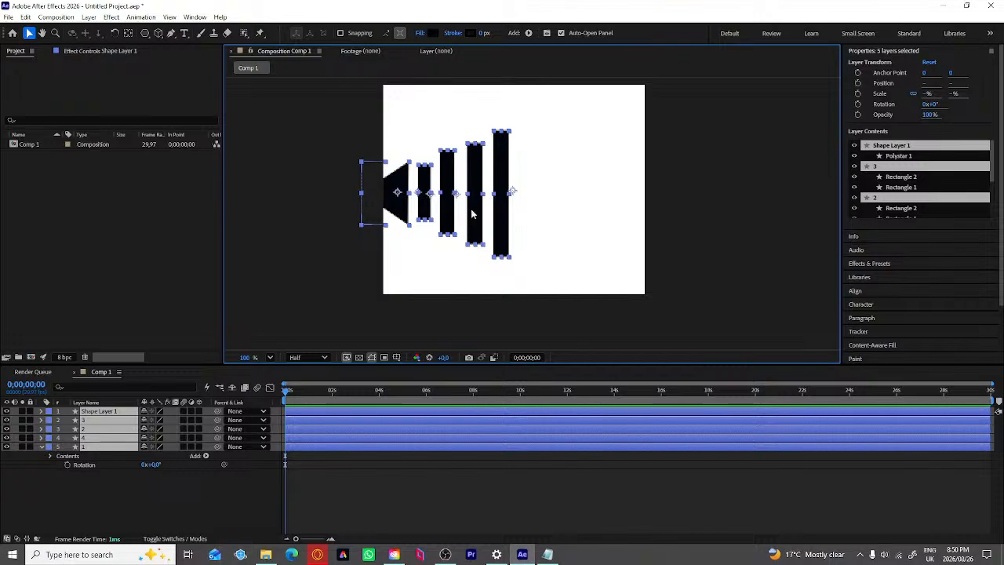
drag(476, 217, 526, 218)
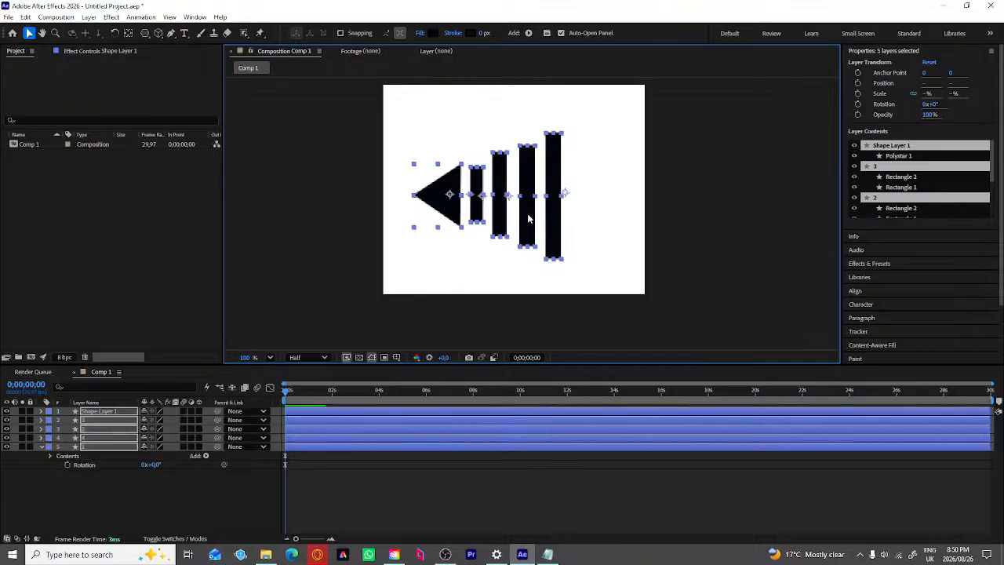
click(426, 265)
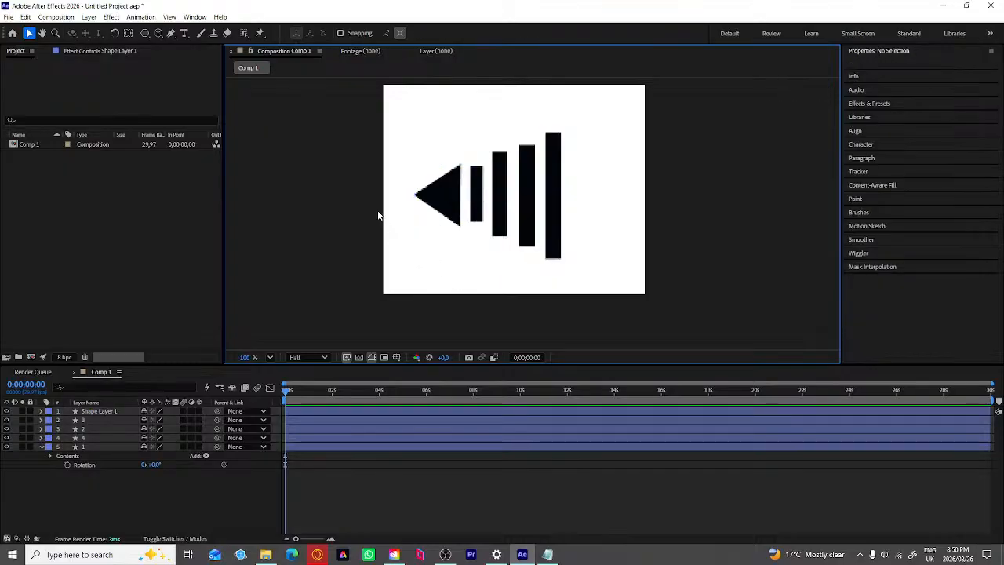
Step: Draw a black rounded rectangle about 102 by 105 px over the triangle's pointed end with the Rounded Rectangle Tool
click(144, 34)
click(145, 36)
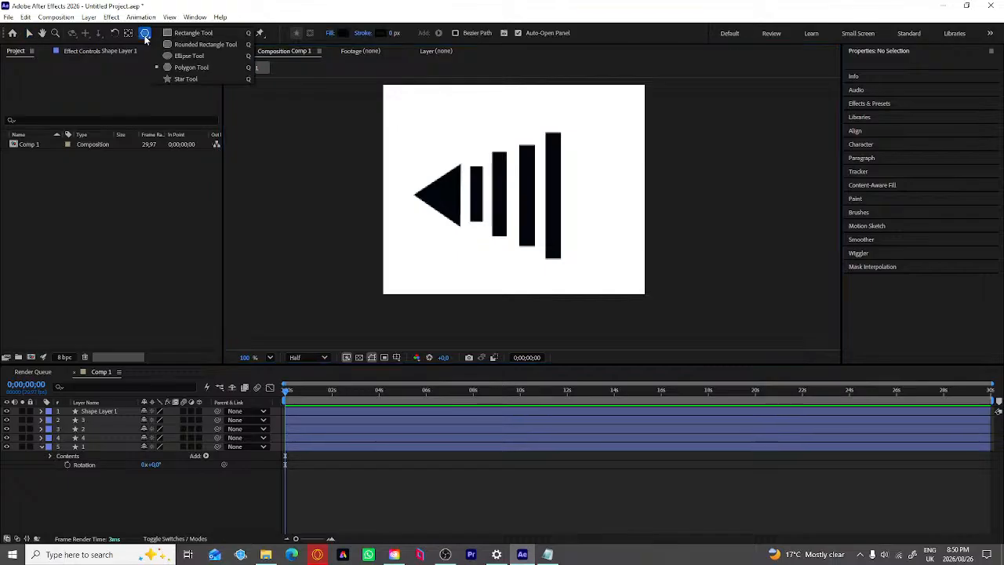
click(177, 45)
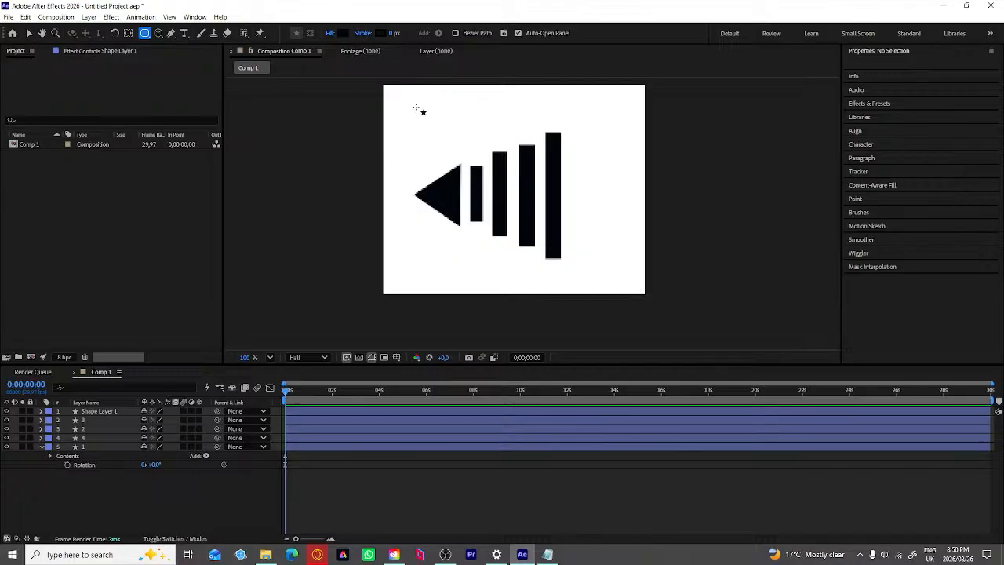
mouse_move(387, 158)
mouse_down()
mouse_move(441, 189)
mouse_move(438, 233)
mouse_up()
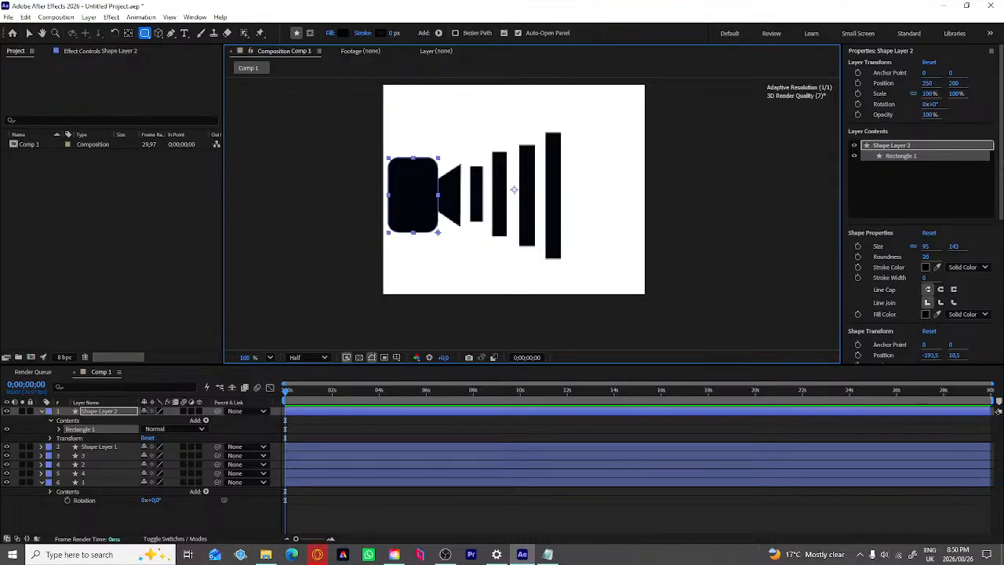
drag(438, 233, 444, 212)
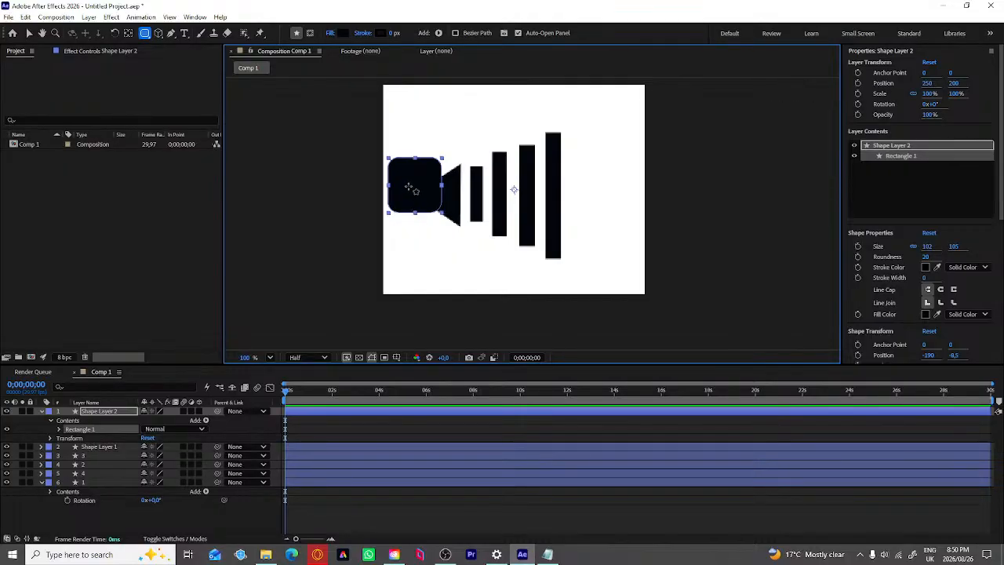
key(v)
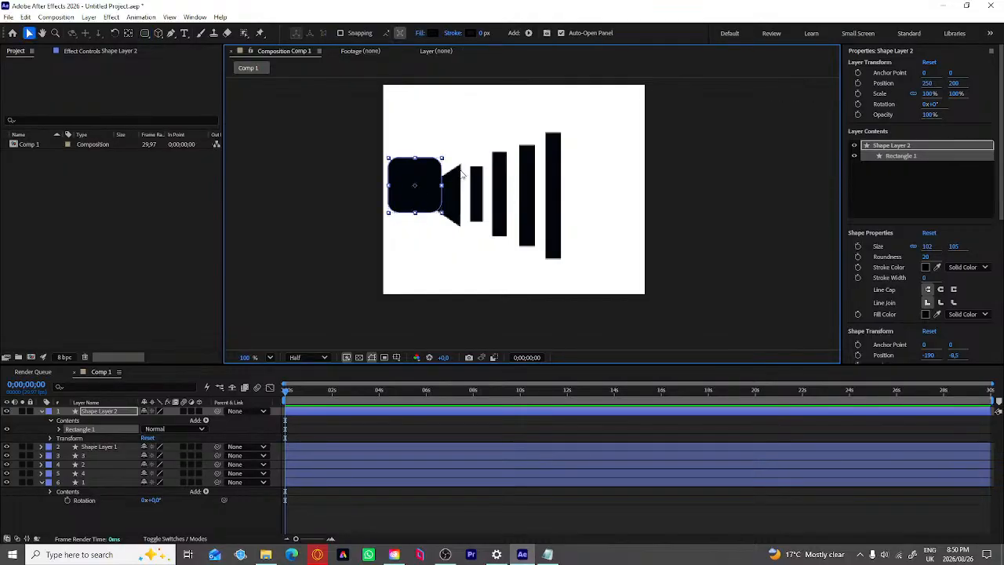
click(484, 126)
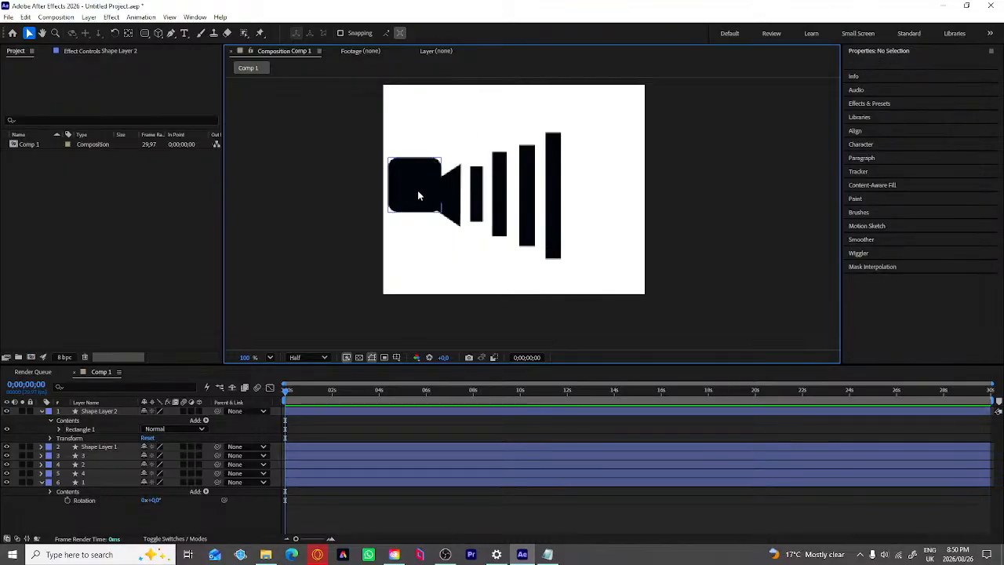
Step: Move the rounded rectangle down to the triangle's vertical centre and scale it to about 78.7%
drag(417, 190, 426, 208)
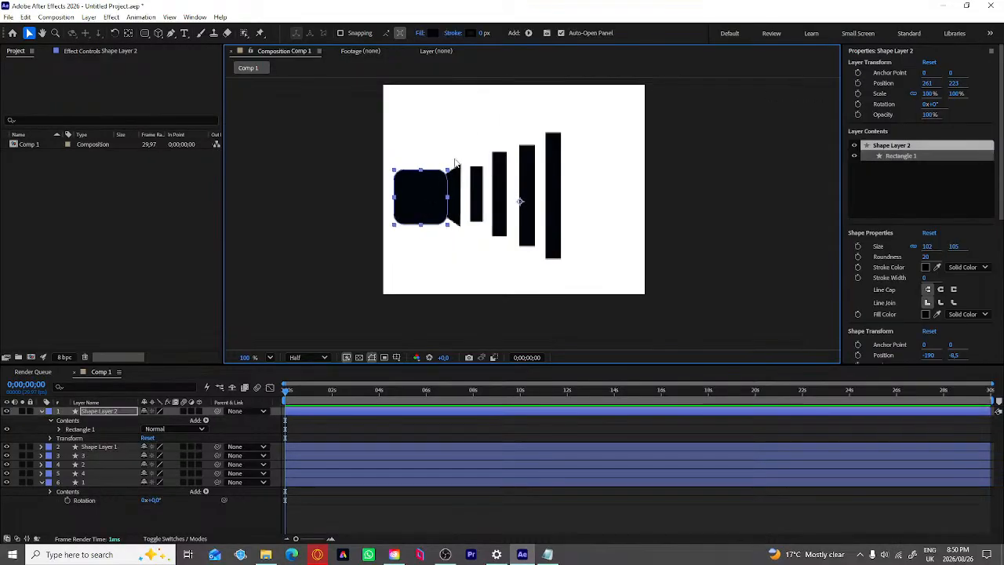
click(473, 144)
click(414, 181)
drag(394, 171, 413, 190)
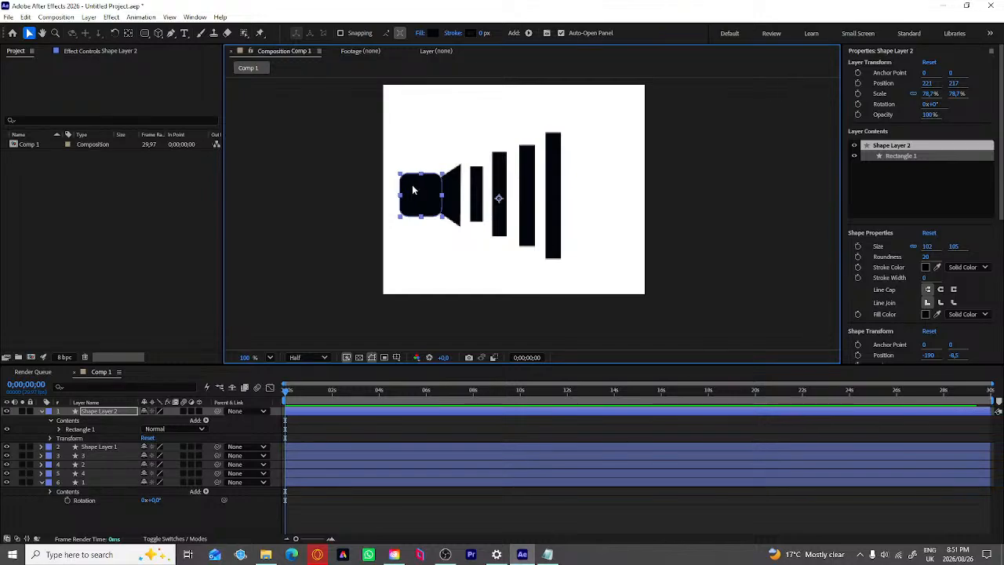
click(421, 121)
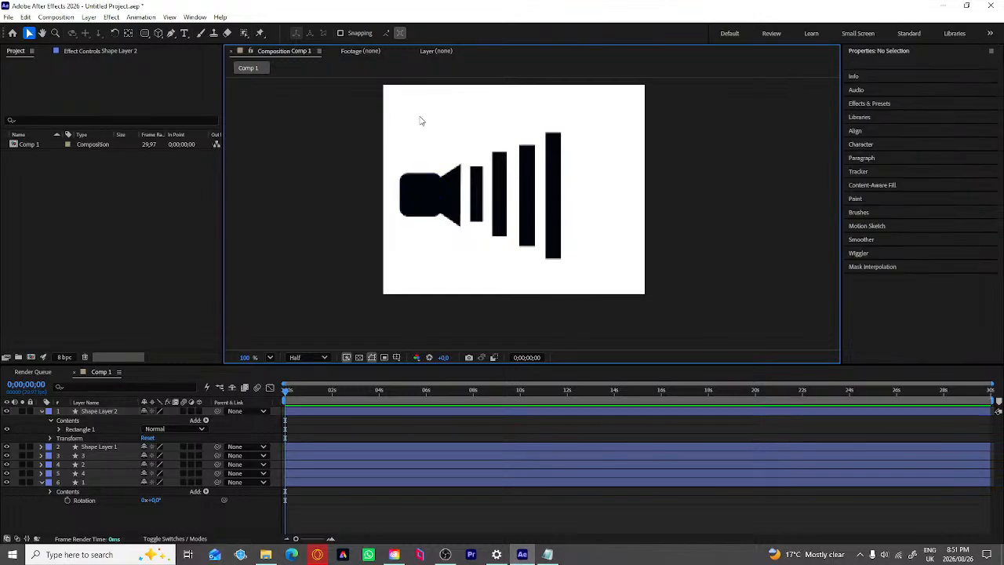
Step: Shrink the rounded rectangle further and align its outer edge with the triangle's tip to form a speaker body
click(419, 203)
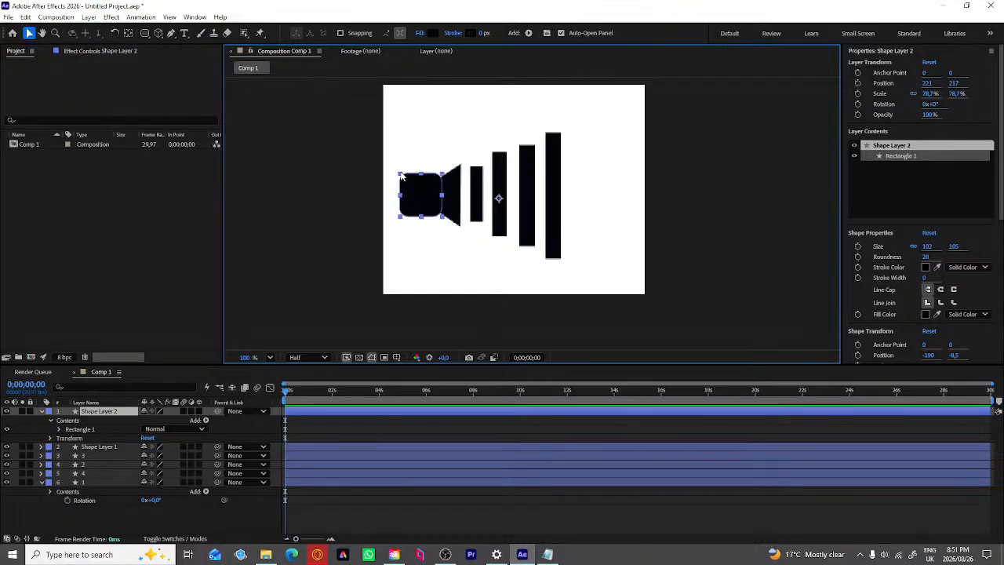
click(401, 177)
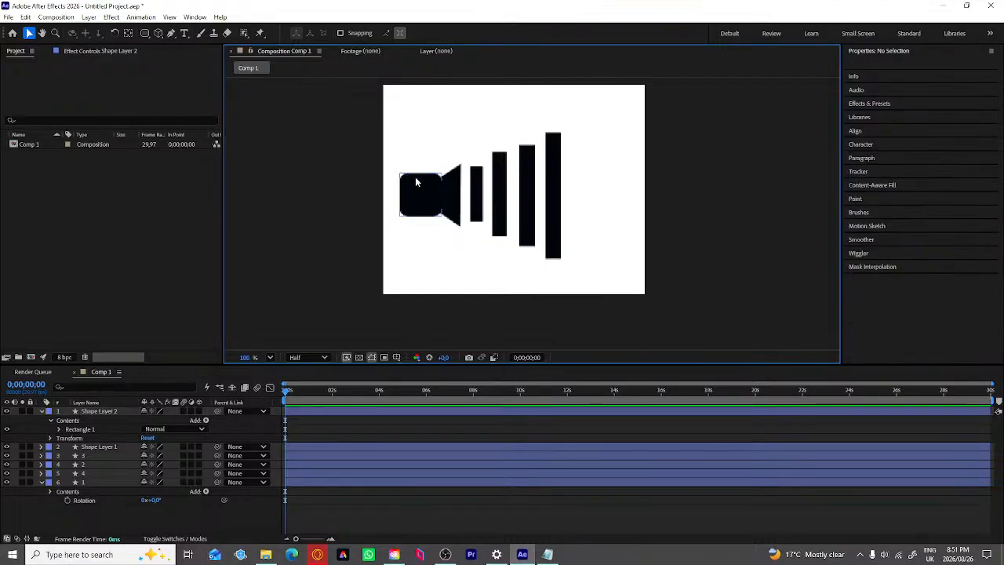
click(416, 189)
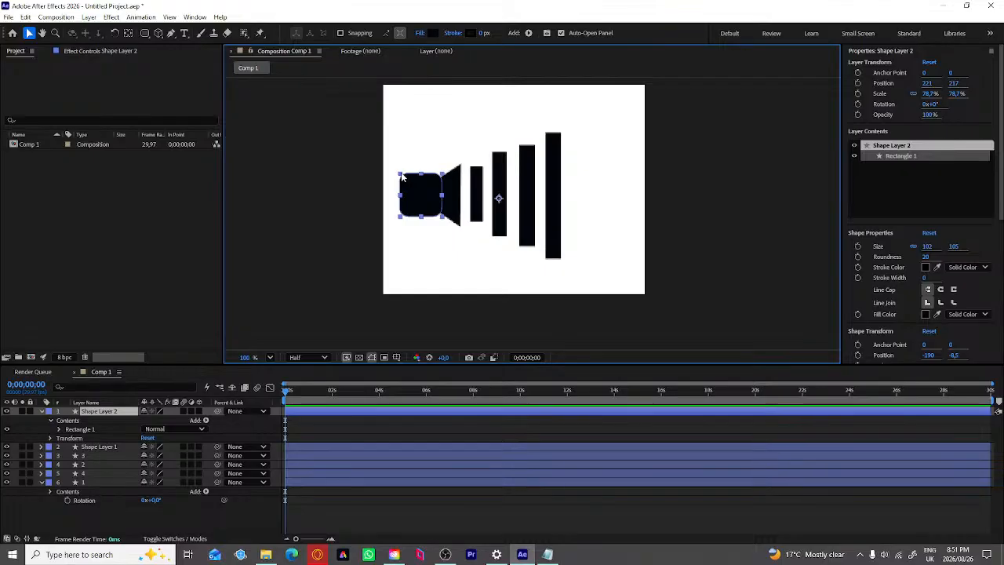
drag(402, 177, 415, 183)
click(407, 154)
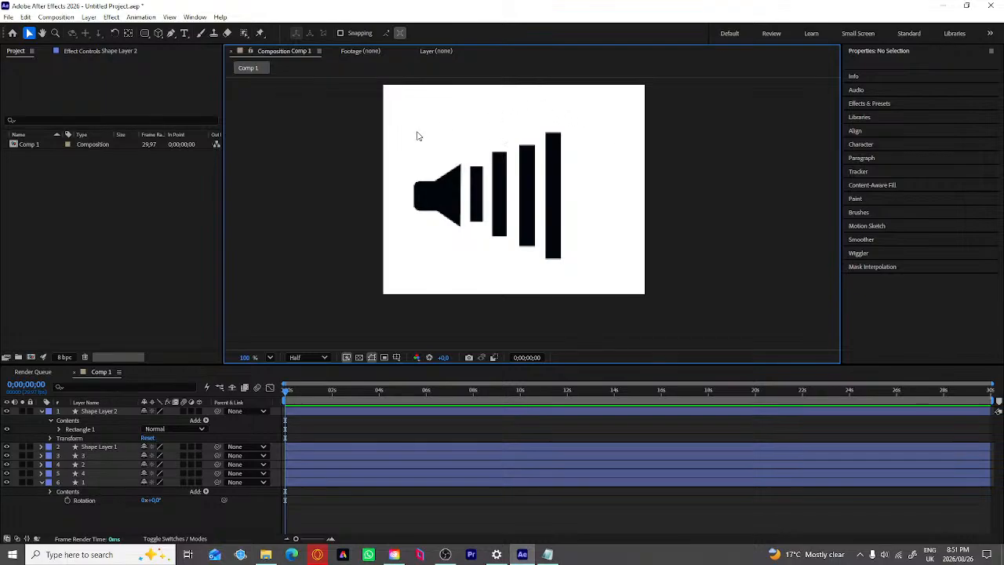
drag(418, 133, 585, 276)
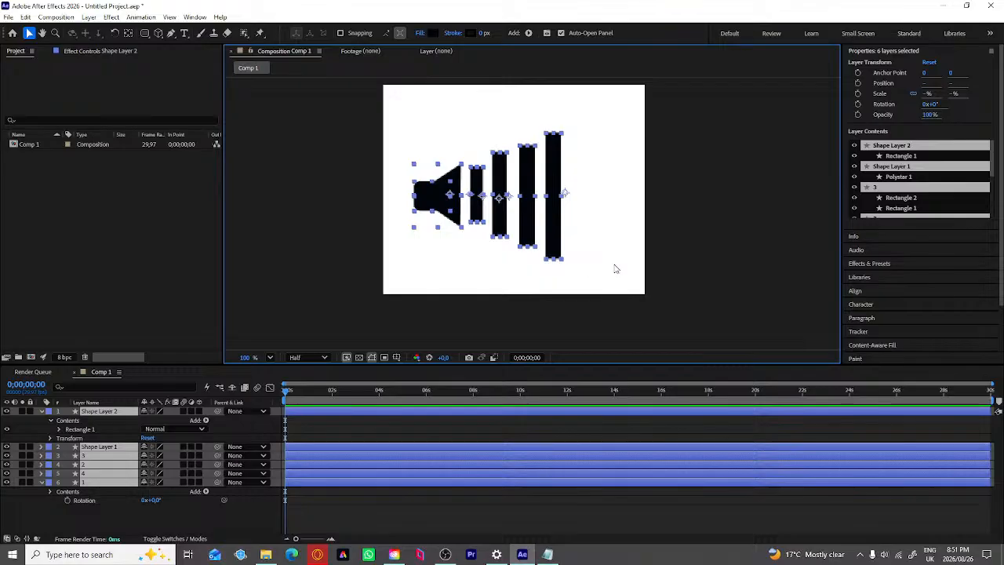
click(616, 269)
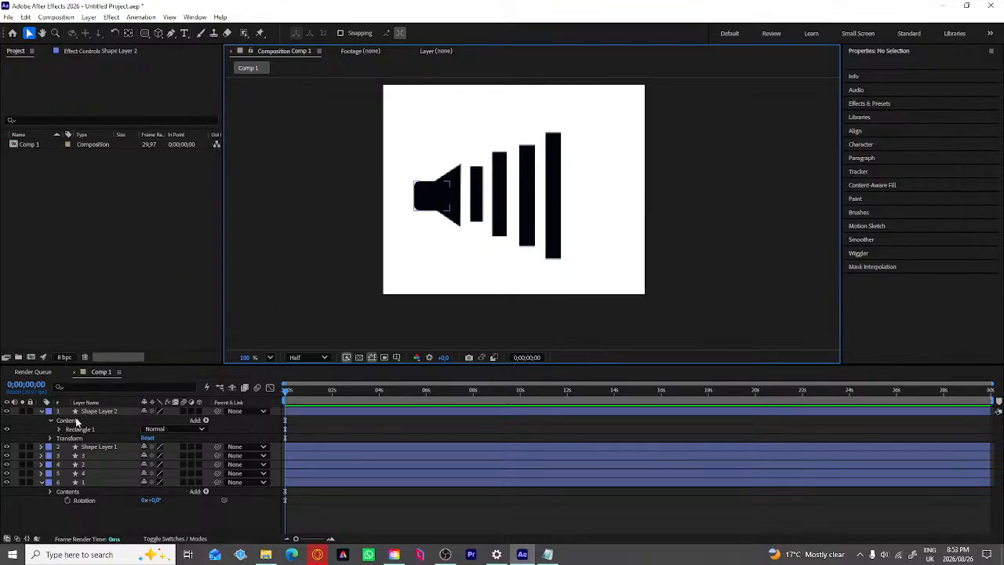
click(558, 235)
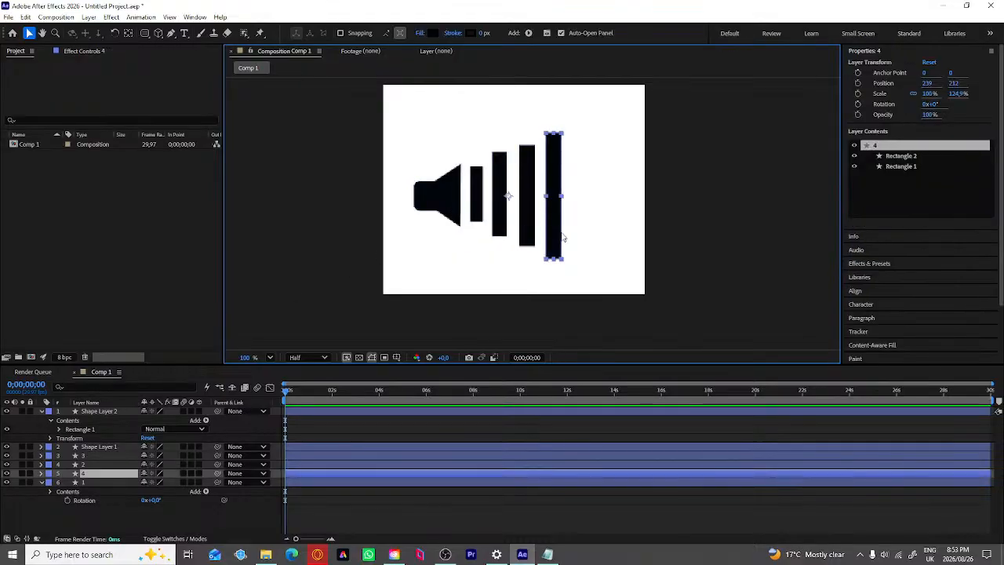
click(648, 246)
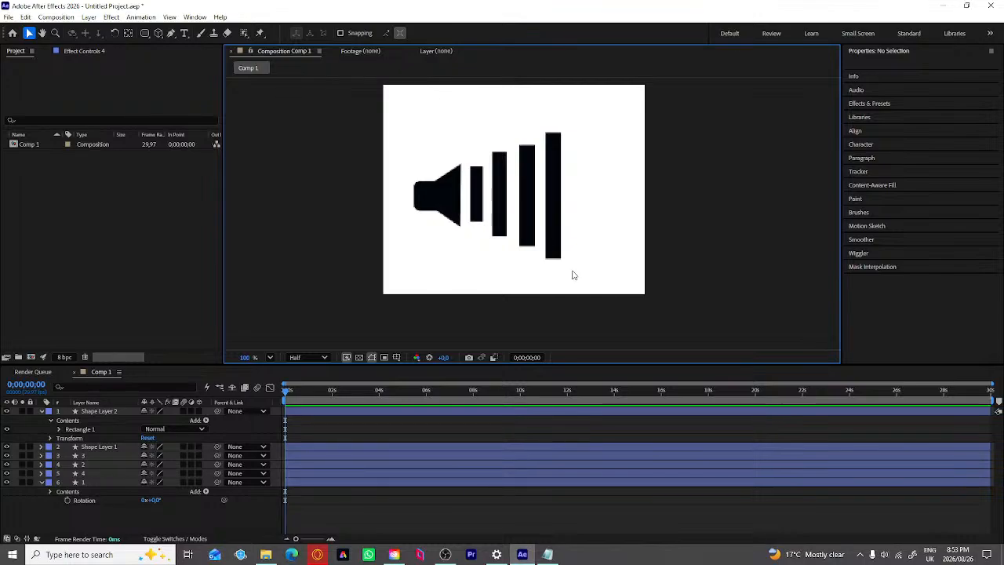
Step: Collapse the properties of Shape Layer 2 in the timeline
click(42, 412)
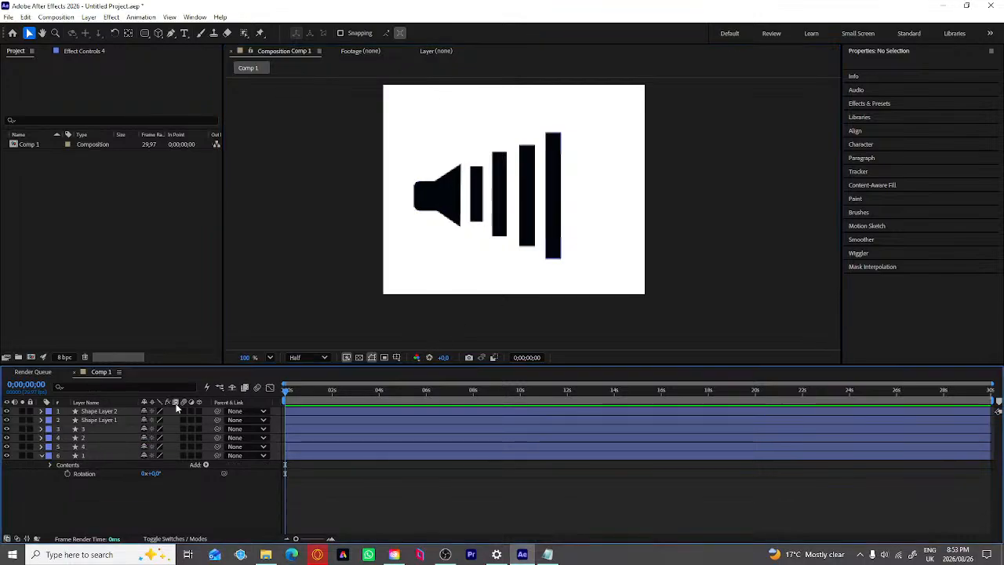
click(453, 243)
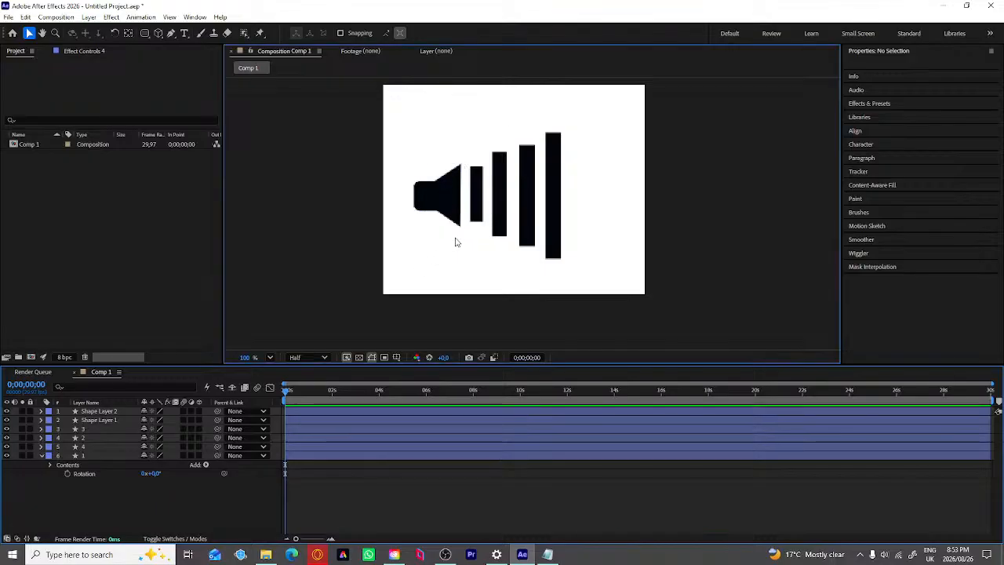
click(457, 156)
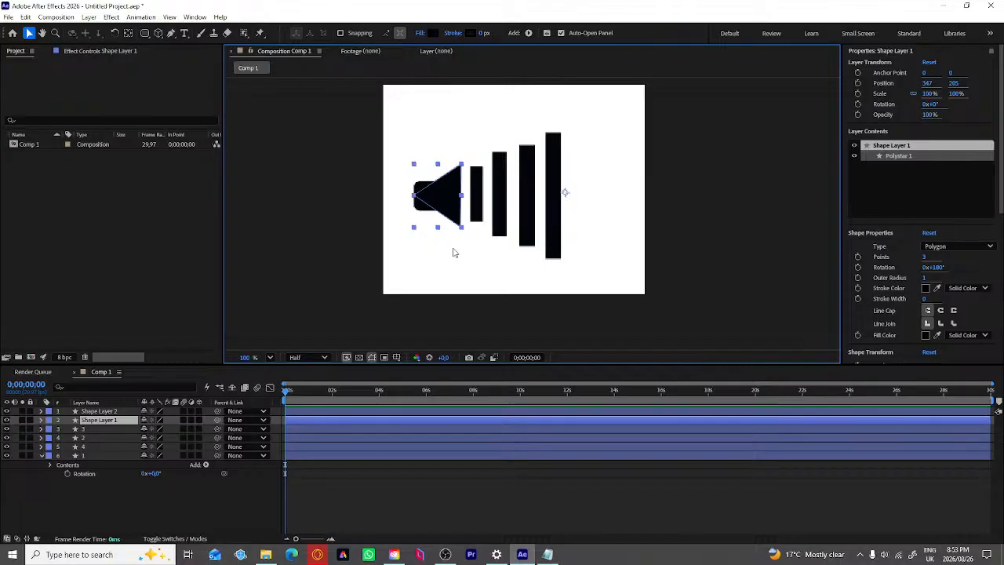
right_click(444, 196)
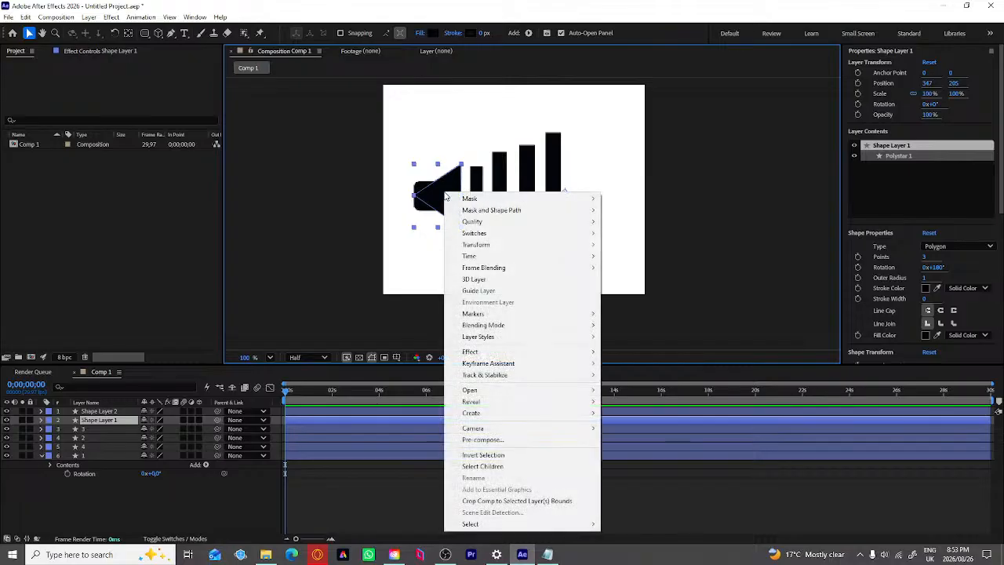
mouse_move(472, 401)
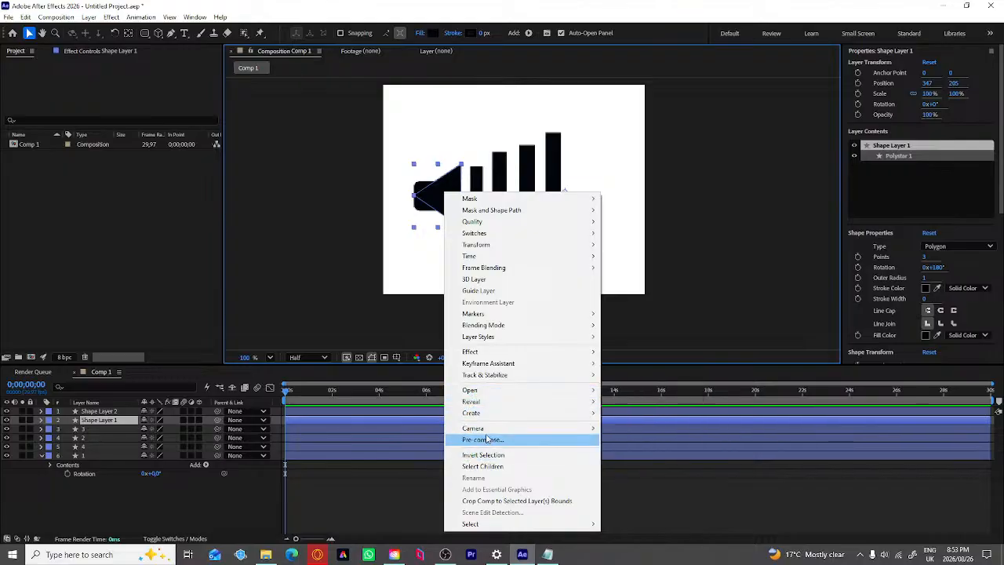
mouse_move(506, 324)
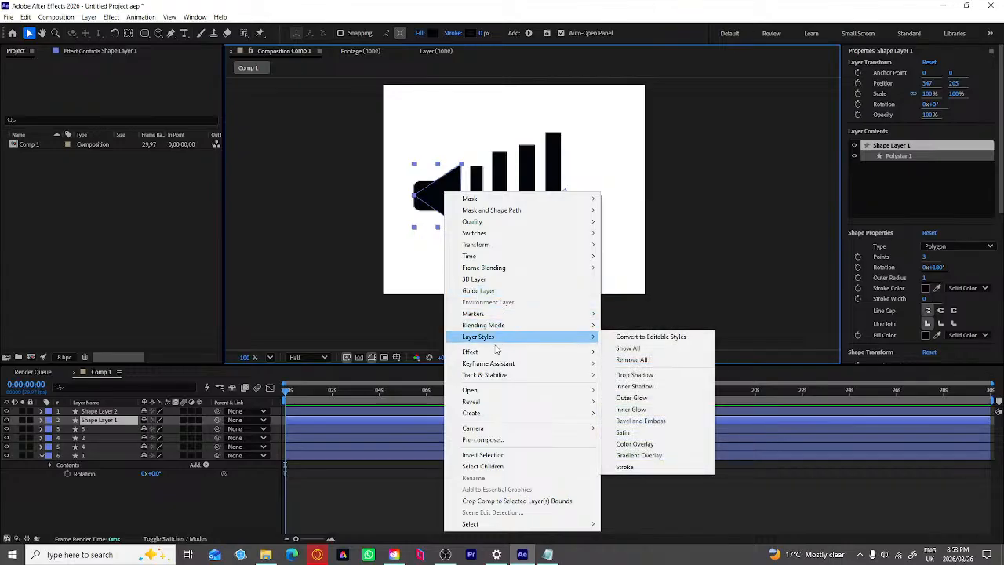
mouse_move(499, 364)
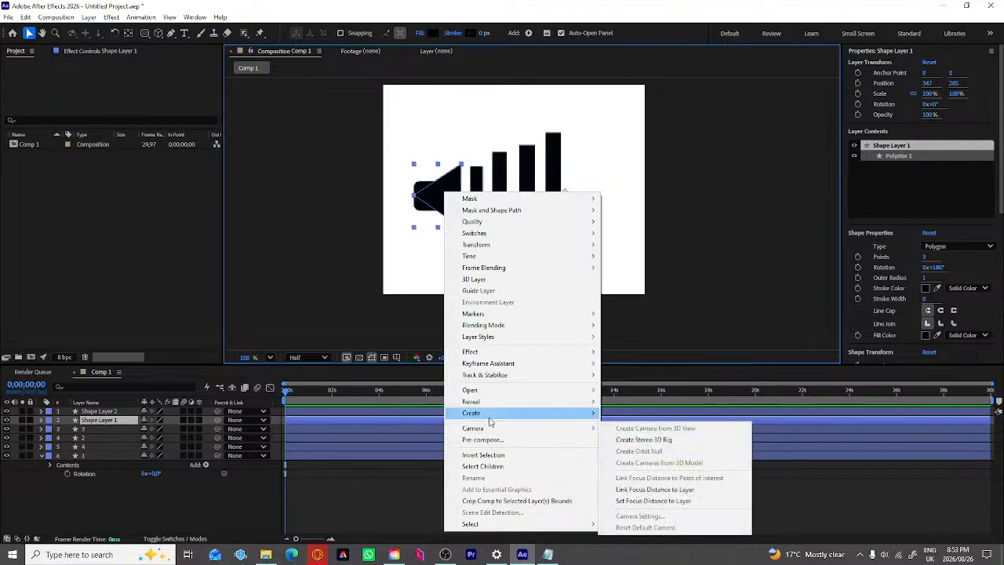
mouse_move(494, 400)
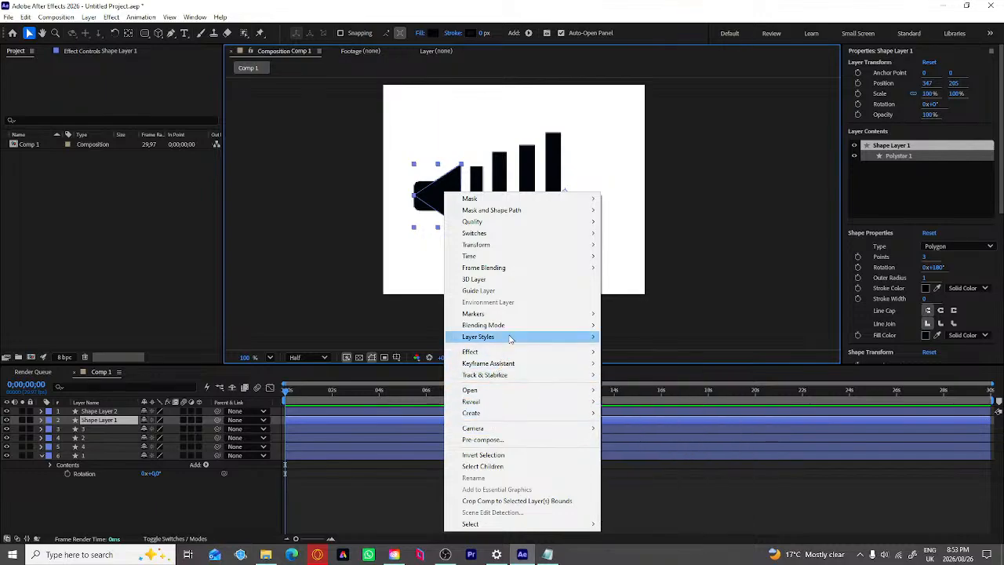
mouse_move(511, 336)
click(365, 264)
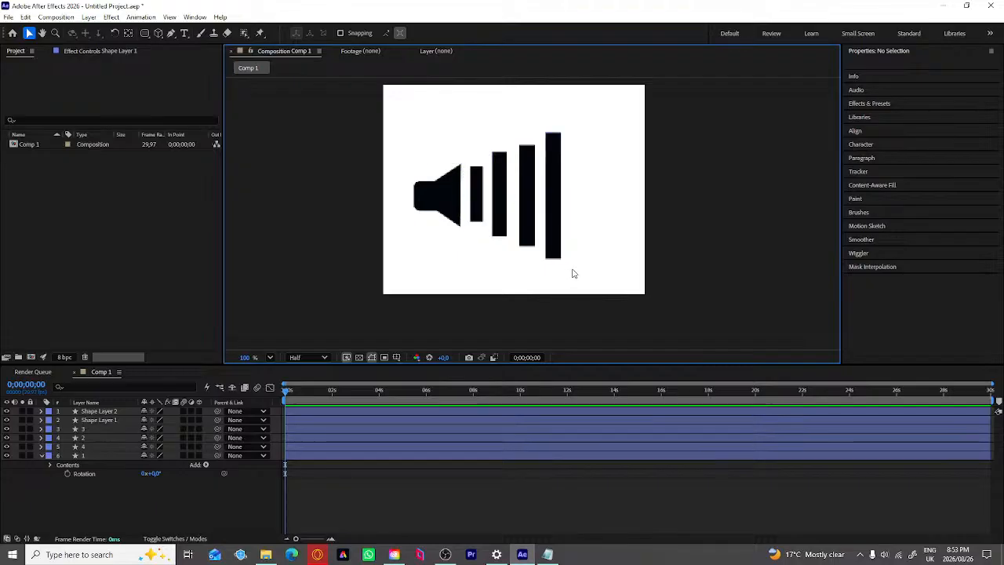
Step: Select all four bars and nudge them slightly towards the speaker body as a group
drag(573, 270, 469, 131)
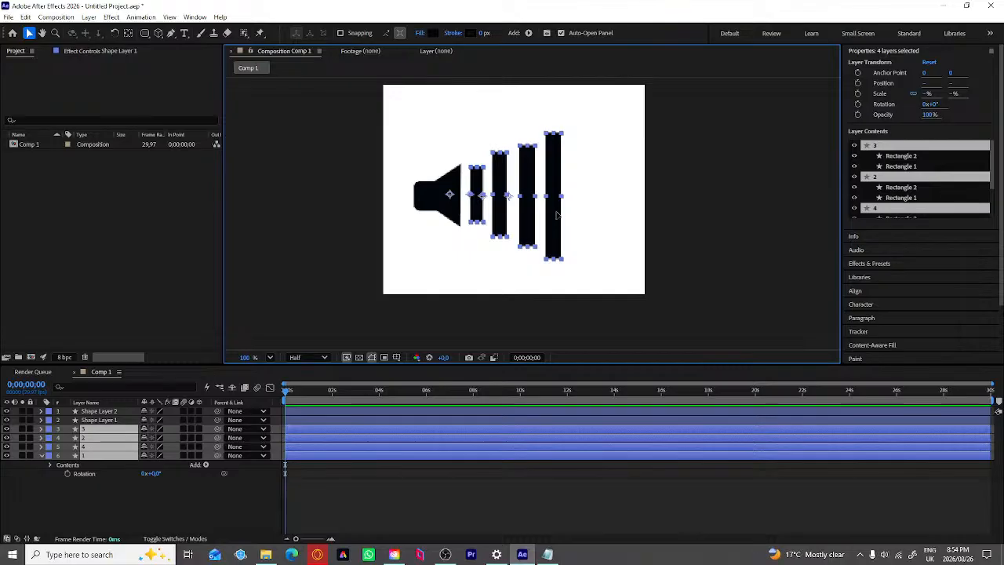
drag(557, 212, 554, 213)
click(604, 220)
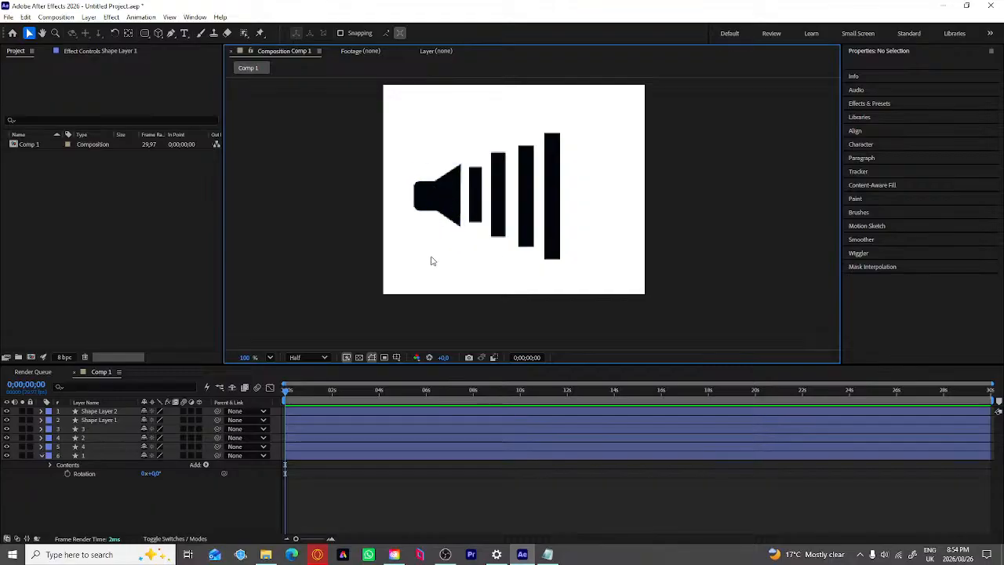
Step: Add an opacity keyframe to the shortest bar, layer 3, at the start of the timeline and set it to 0%
click(475, 219)
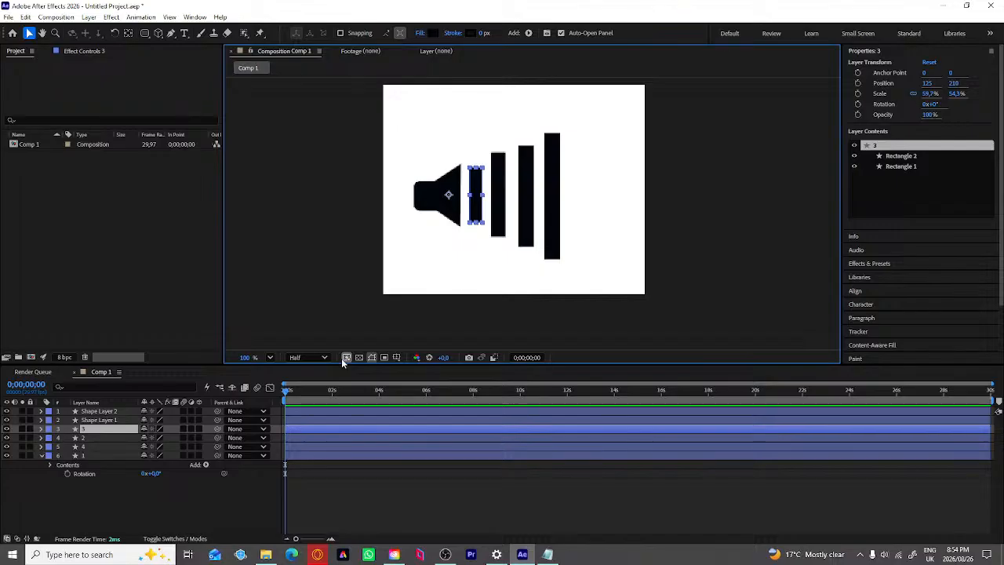
key(t)
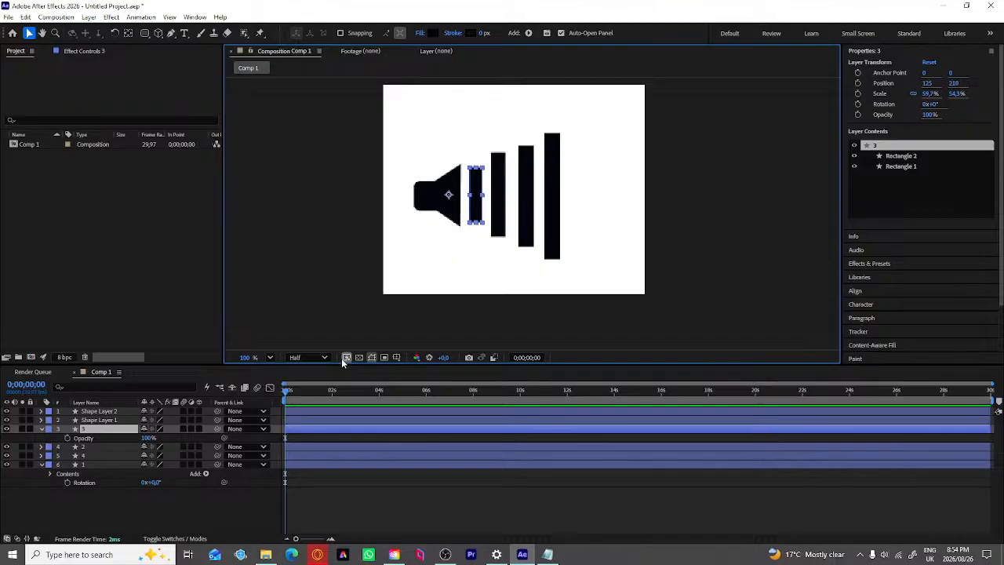
click(68, 438)
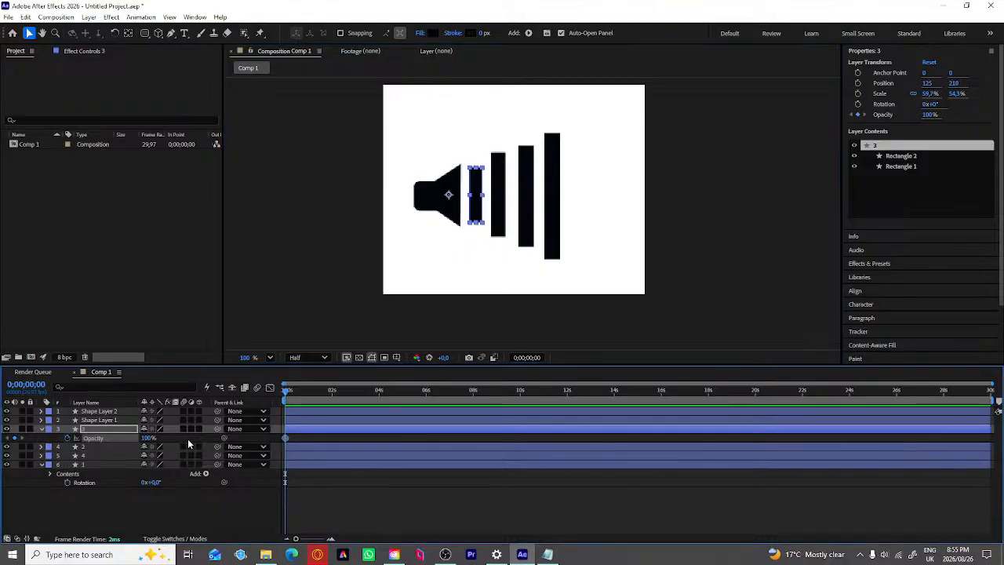
click(150, 438)
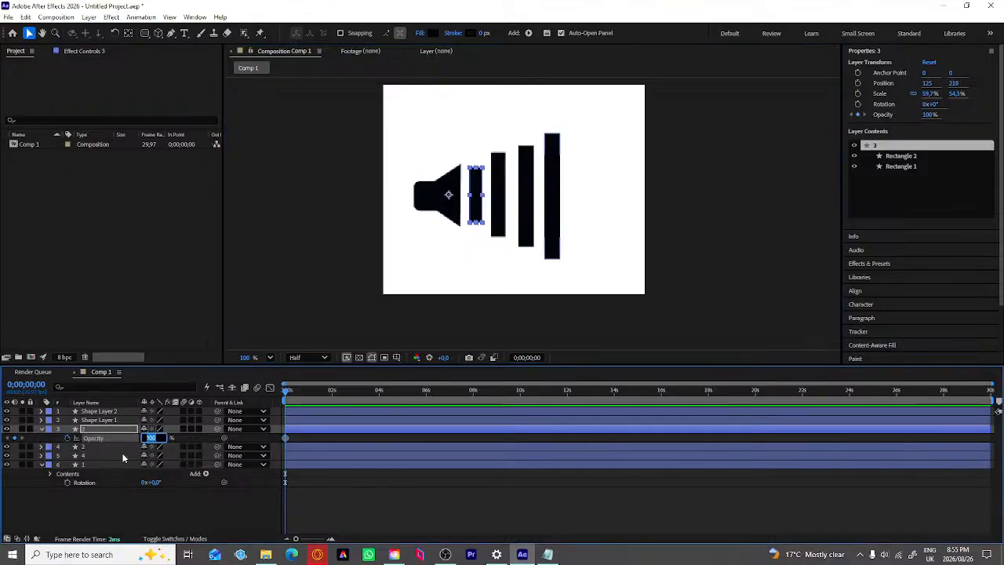
text(0)
key(Return)
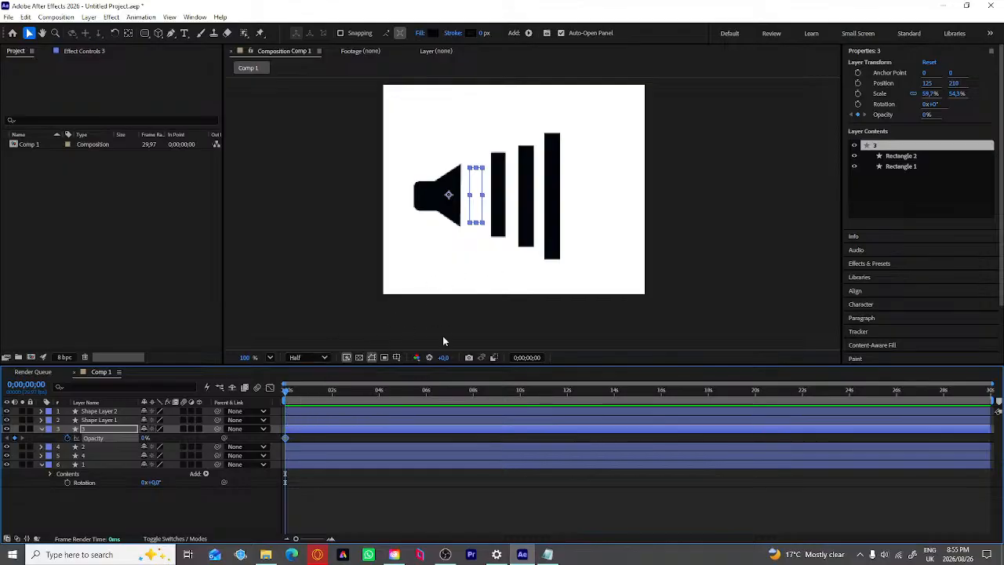
Step: Remove the opacity keyframe from layer 3, the shortest bar
drag(590, 262, 482, 112)
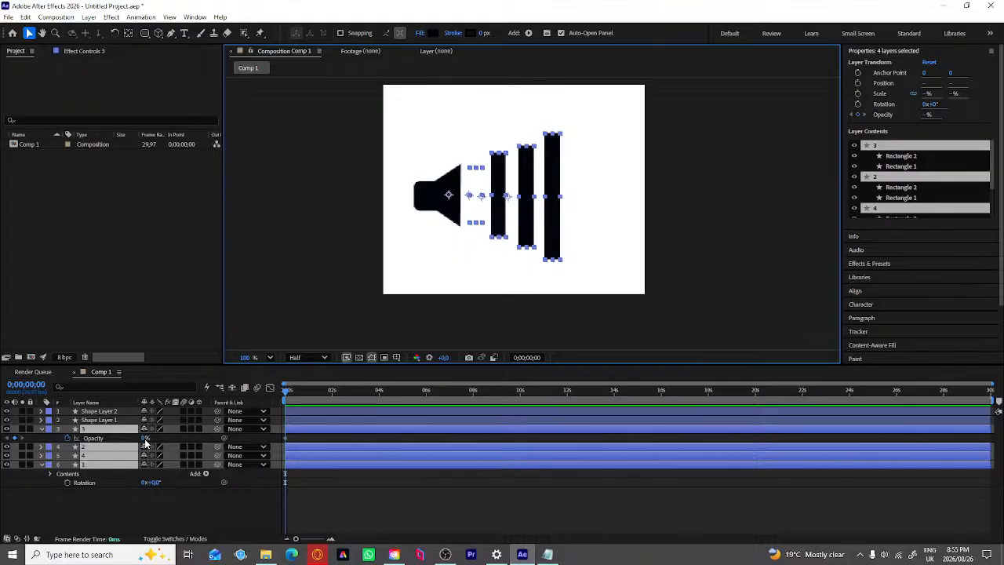
click(491, 247)
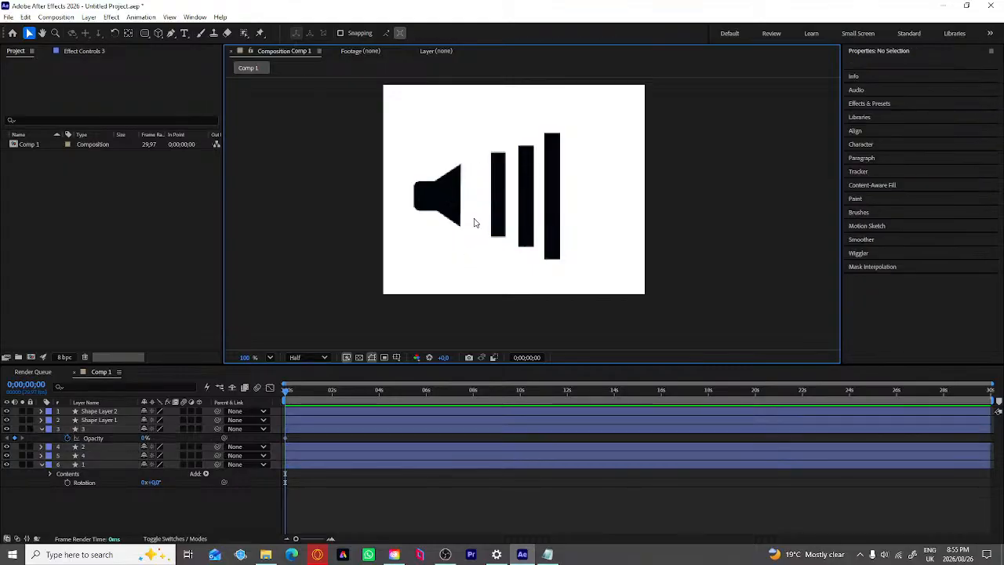
drag(579, 268, 506, 248)
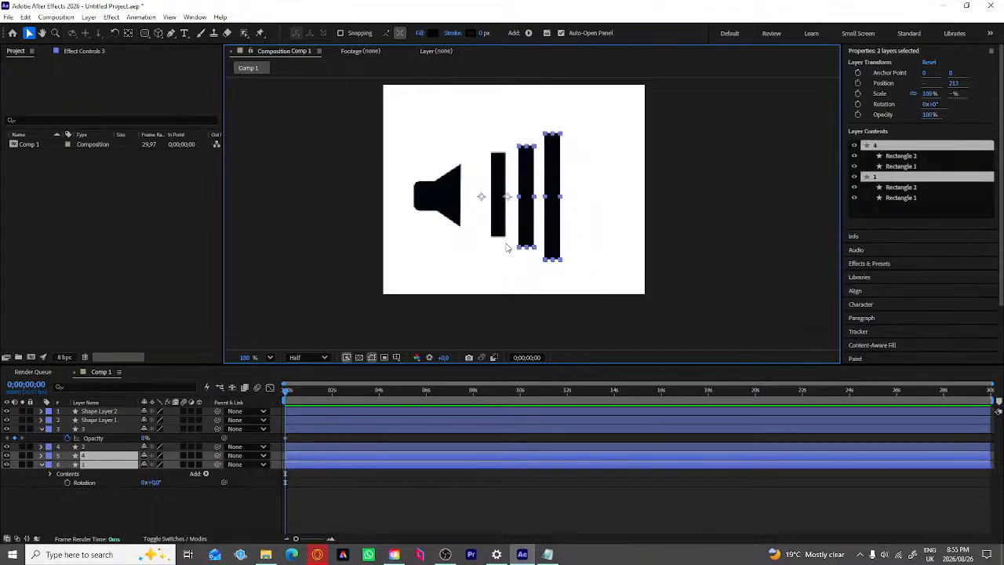
click(68, 438)
click(500, 234)
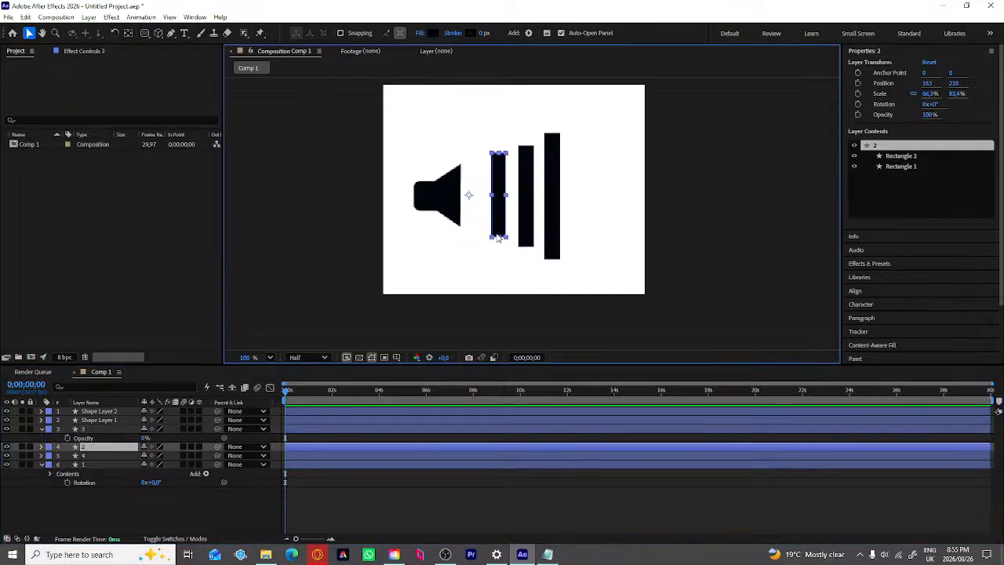
drag(592, 255, 511, 106)
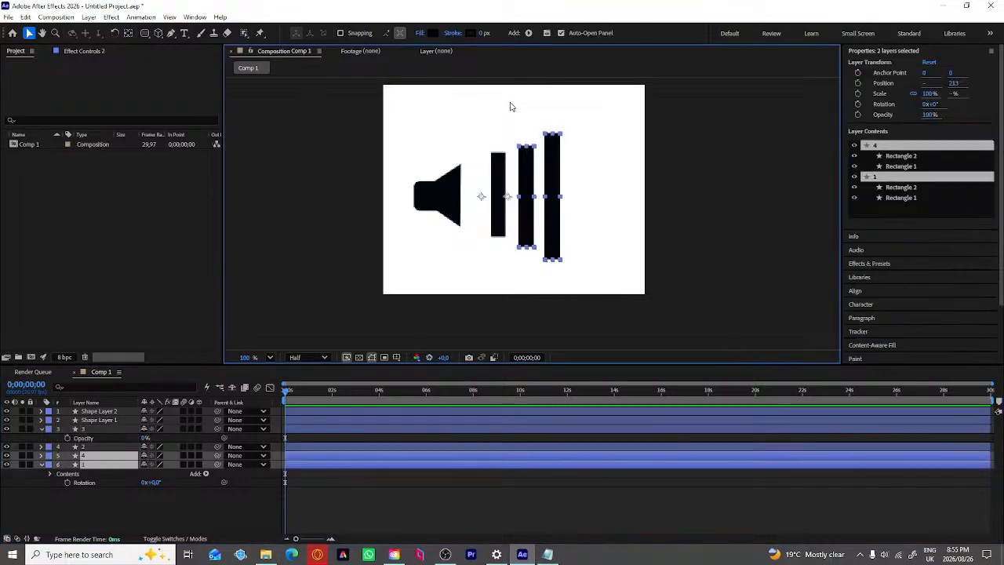
click(608, 230)
drag(579, 255, 493, 123)
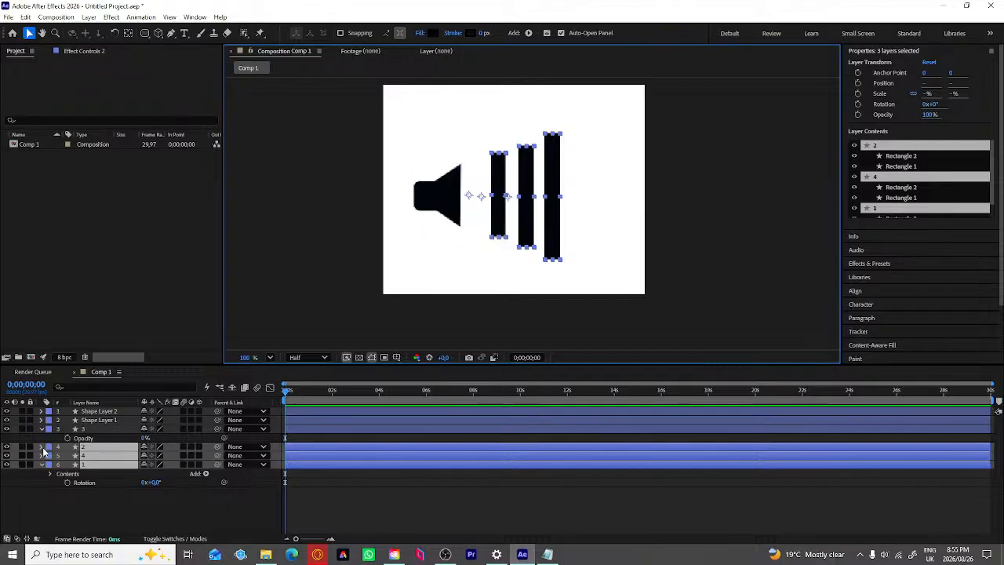
click(68, 439)
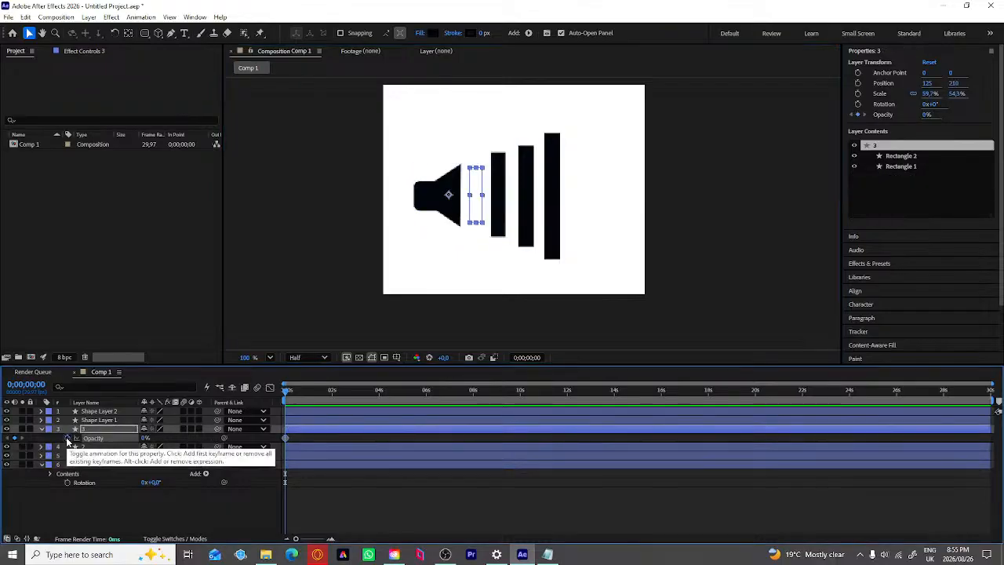
click(68, 438)
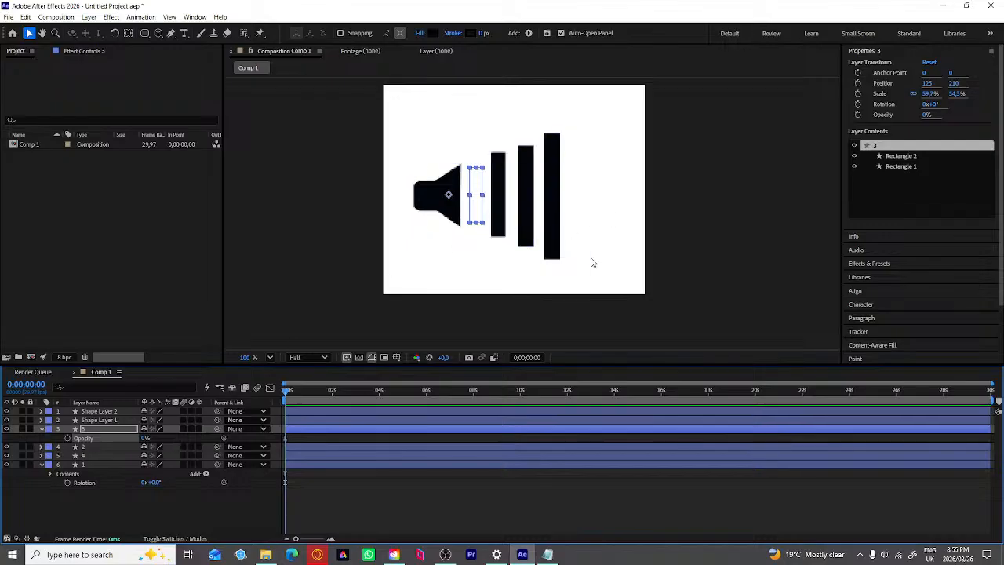
Step: Select the four bar layers, reveal their Opacity properties and add opacity keyframes to all of them at the start of the timeline
drag(588, 270, 472, 152)
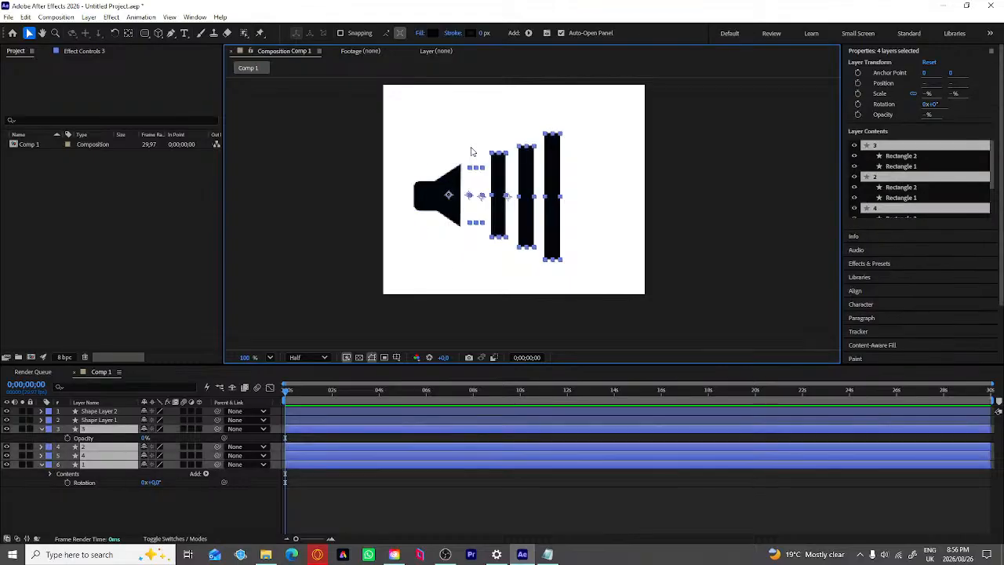
click(45, 432)
click(40, 429)
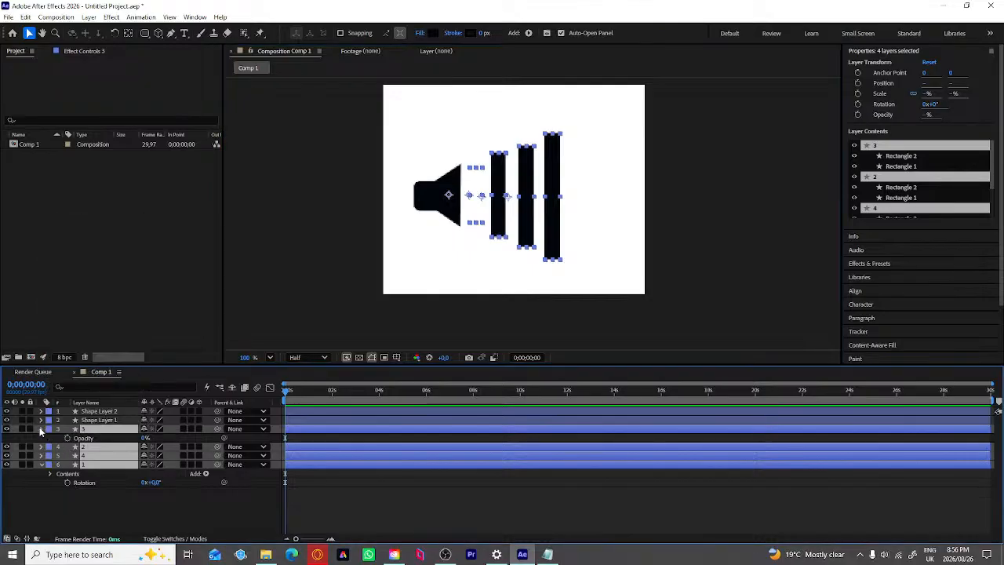
click(40, 429)
key(t)
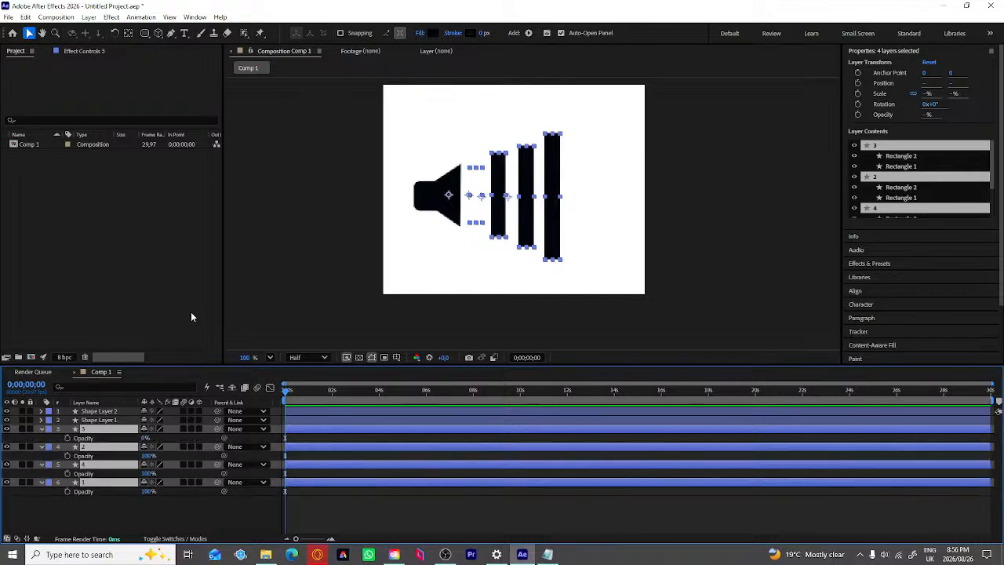
click(68, 437)
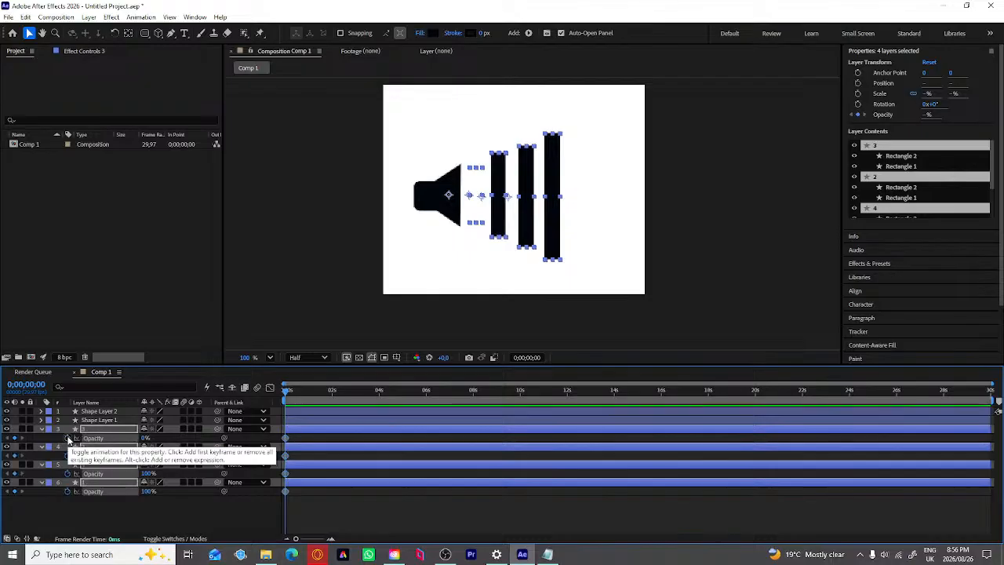
Step: Set the opacity keyframes of all four bars to 0% at the start of the timeline, then deselect the layers
click(145, 439)
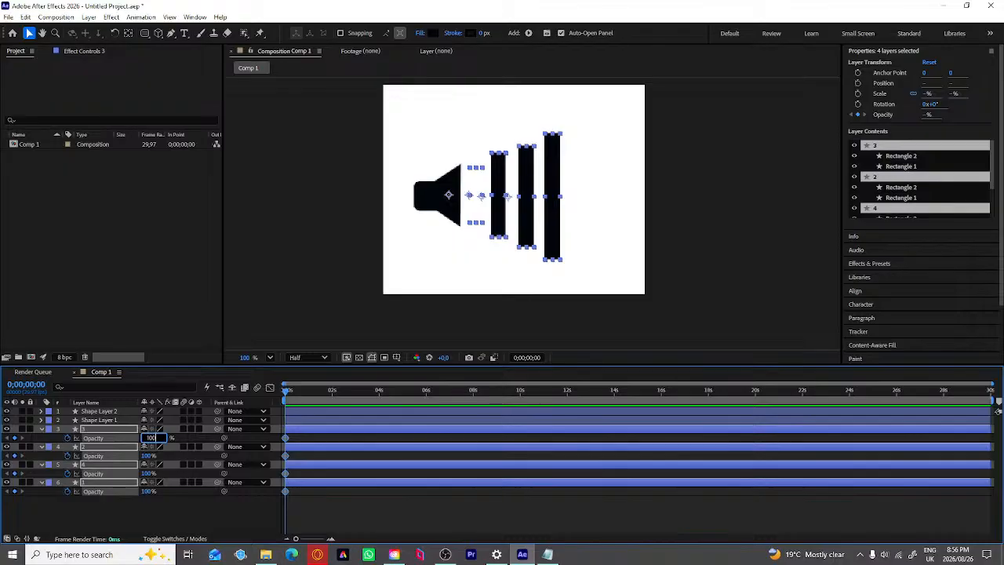
text(100)
key(Return)
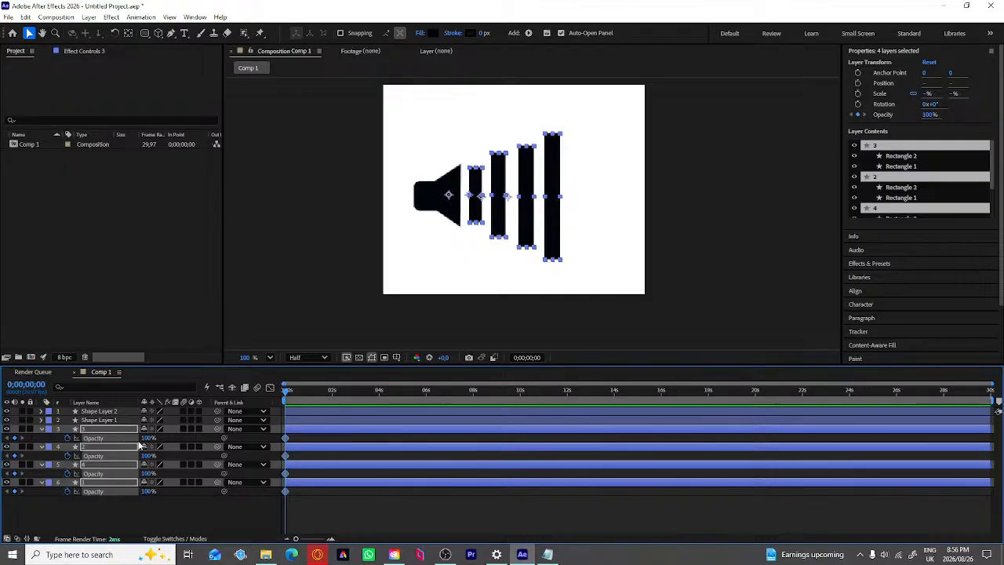
click(148, 438)
text(0)
key(Return)
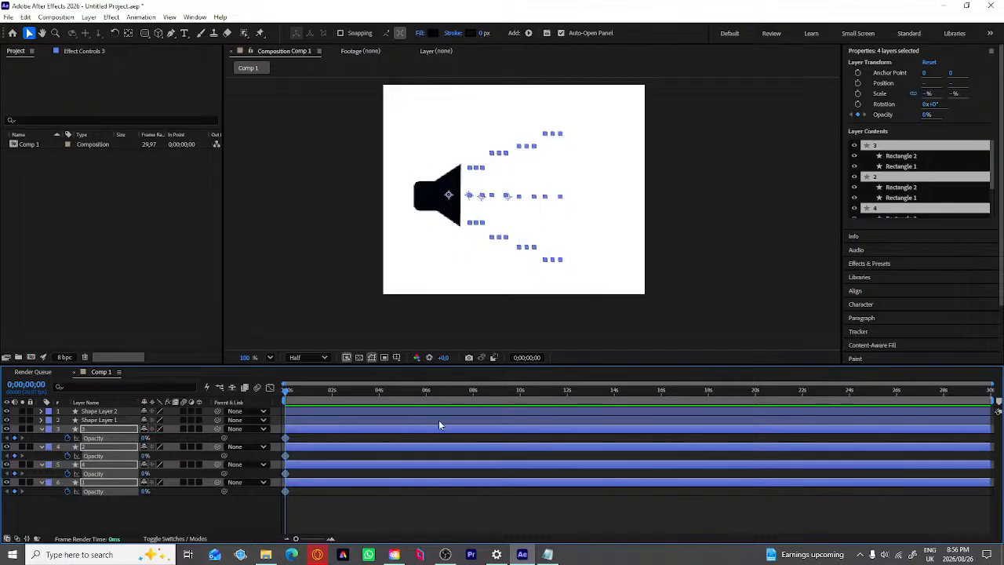
click(476, 262)
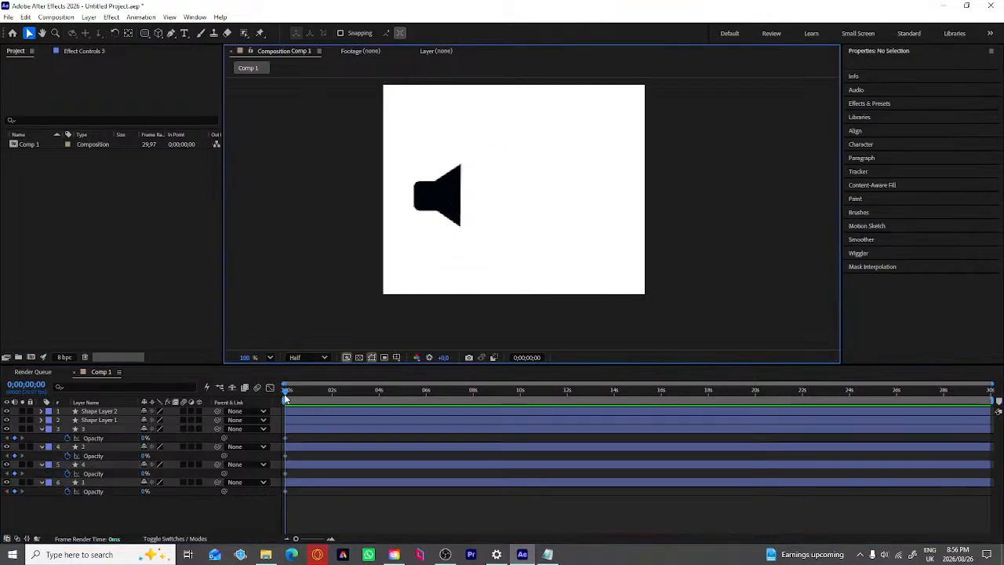
Step: Move the current time to 0;00;01;00 on the timeline
drag(286, 395, 327, 445)
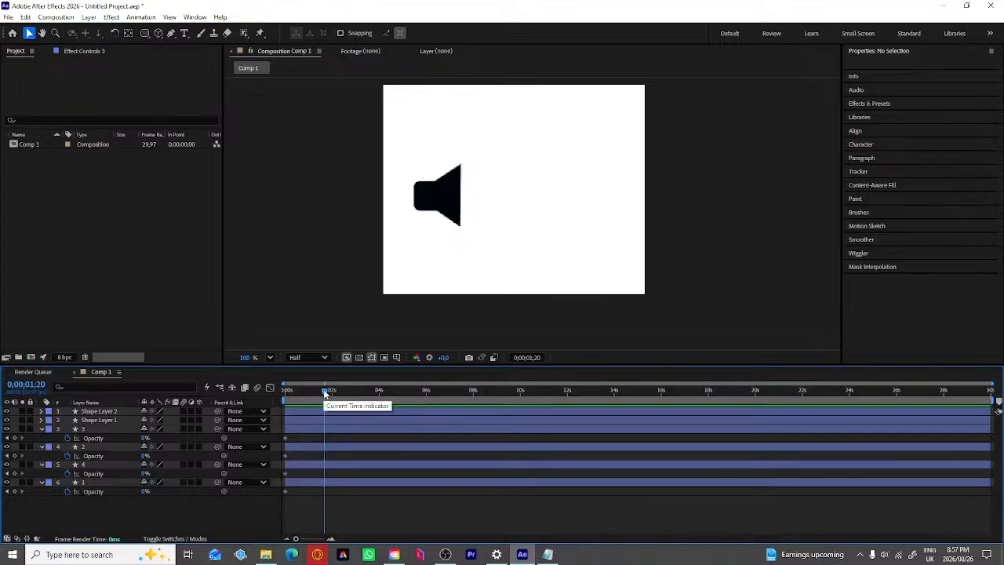
mouse_move(323, 389)
mouse_down()
mouse_move(339, 395)
mouse_move(318, 396)
mouse_up()
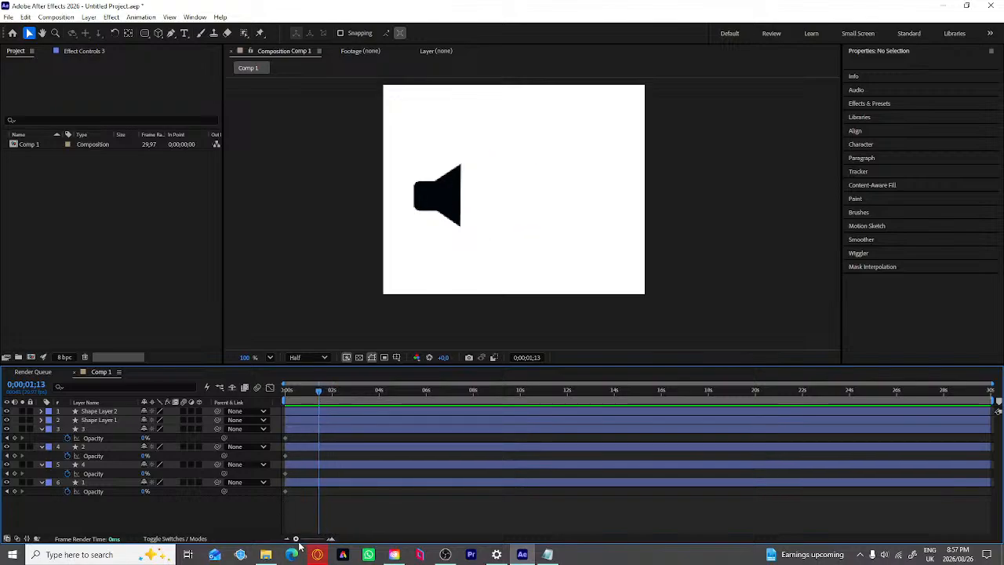
drag(297, 540, 299, 541)
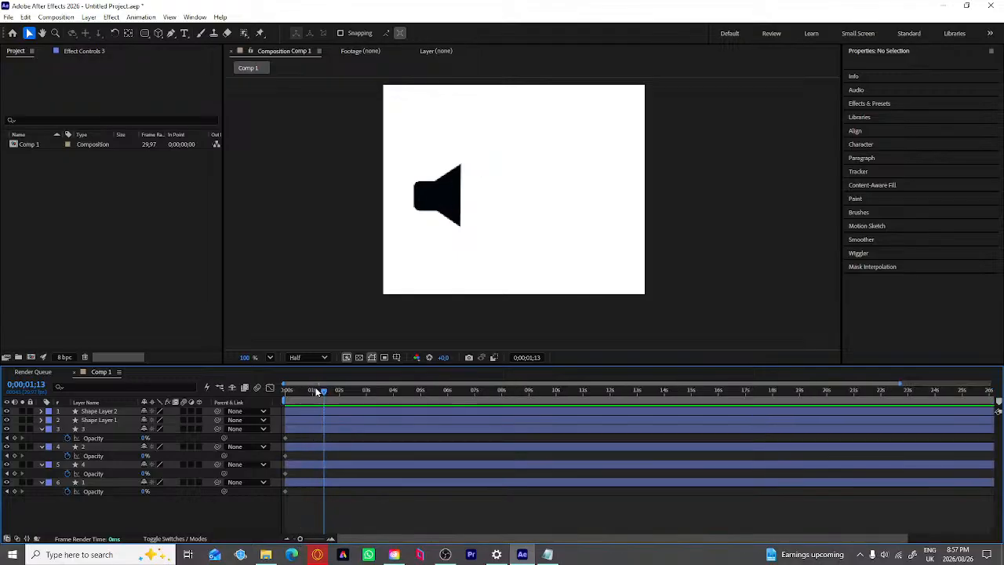
drag(324, 391, 311, 390)
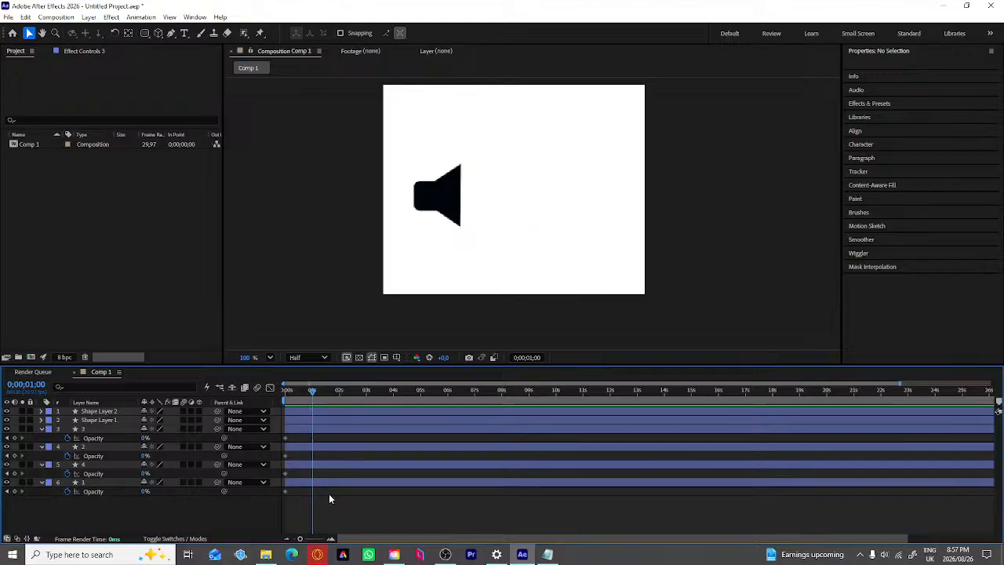
Step: Collapse the revealed Opacity properties of all the layers and leave nothing selected
click(476, 217)
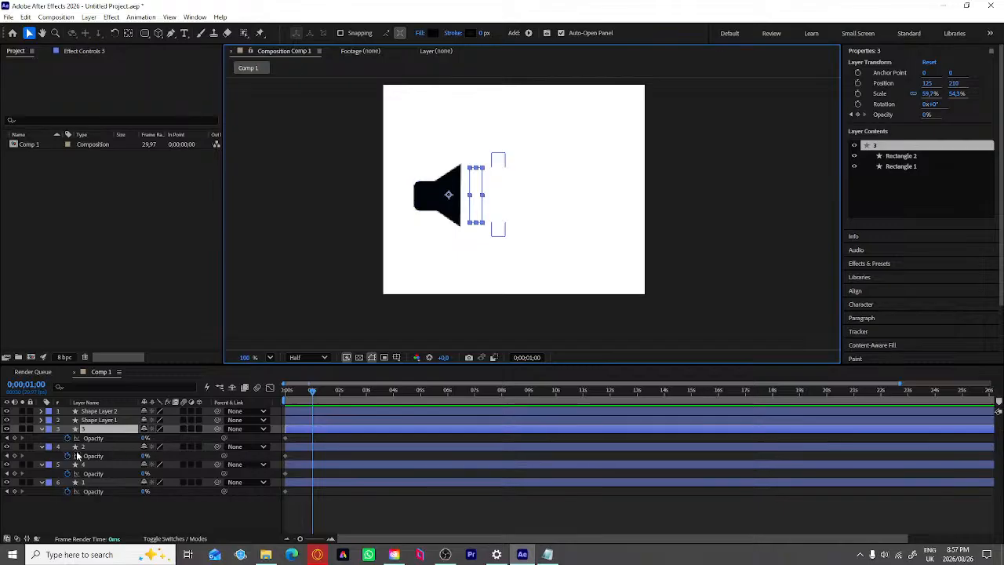
click(489, 303)
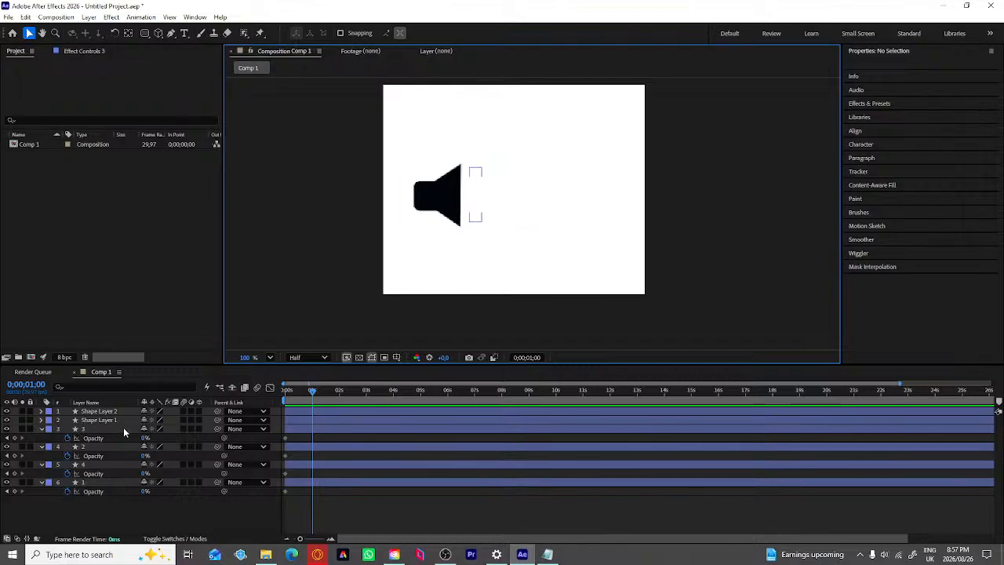
key(alt+shift+t)
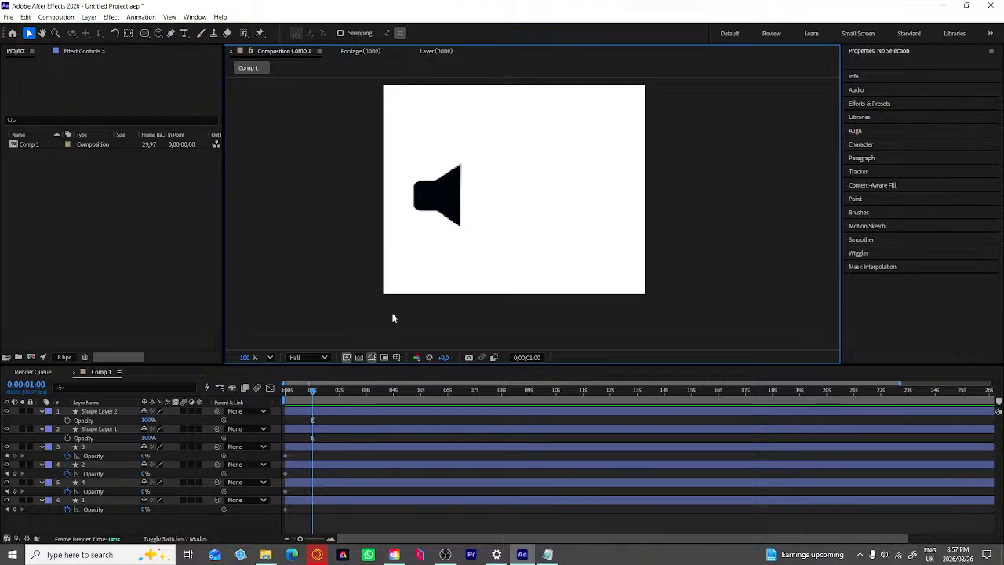
key(t)
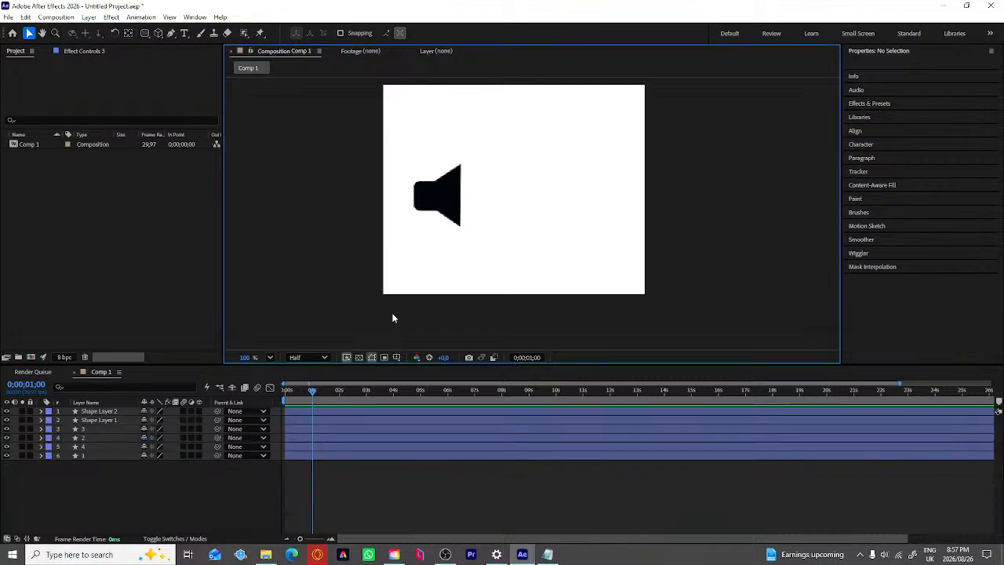
key(t)
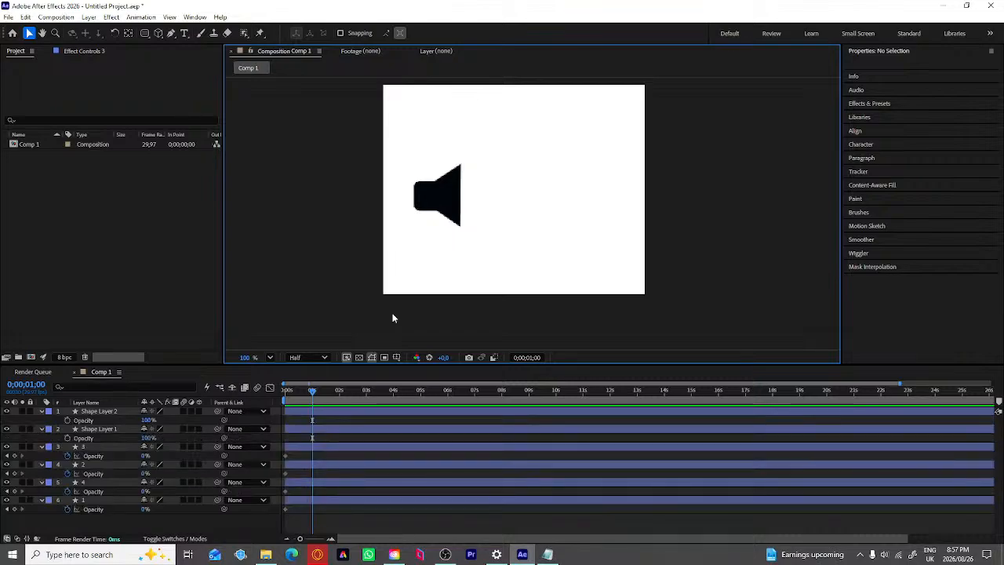
key(t)
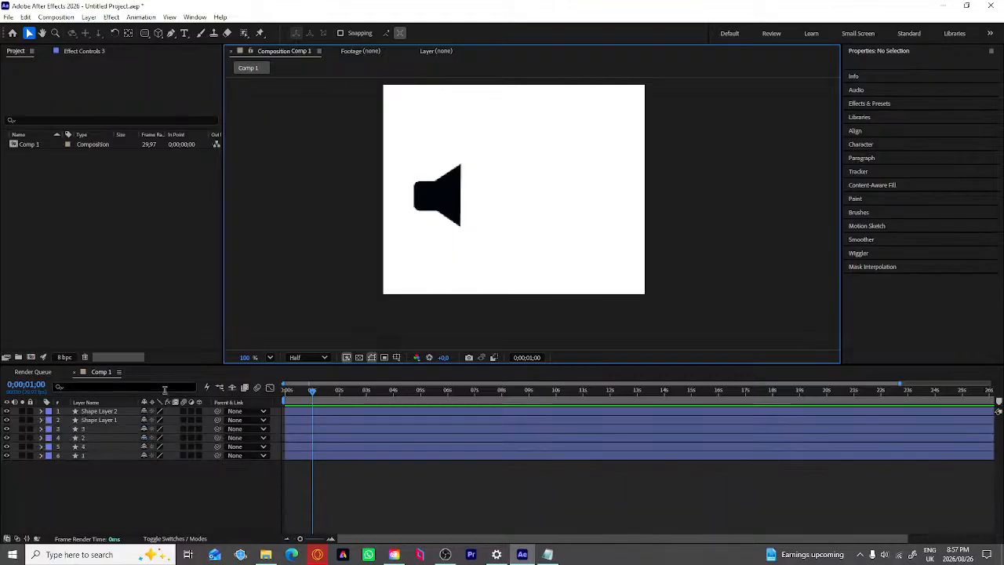
Step: Reveal the Opacity of layer 3, the shortest bar, set it to 100% at 0;00;01;00 and deselect the layer
click(474, 209)
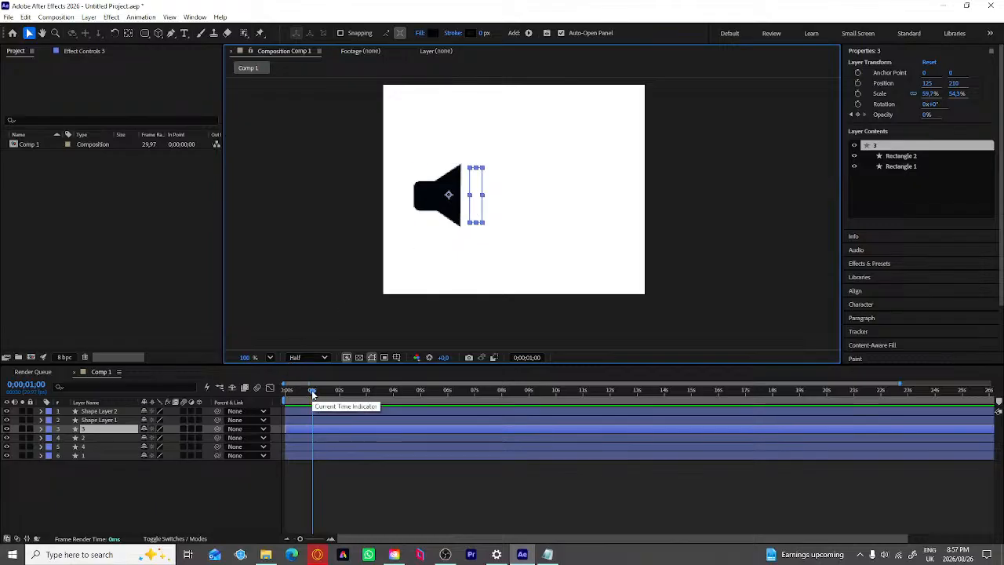
mouse_move(313, 392)
mouse_down()
mouse_move(299, 394)
mouse_move(313, 400)
mouse_up()
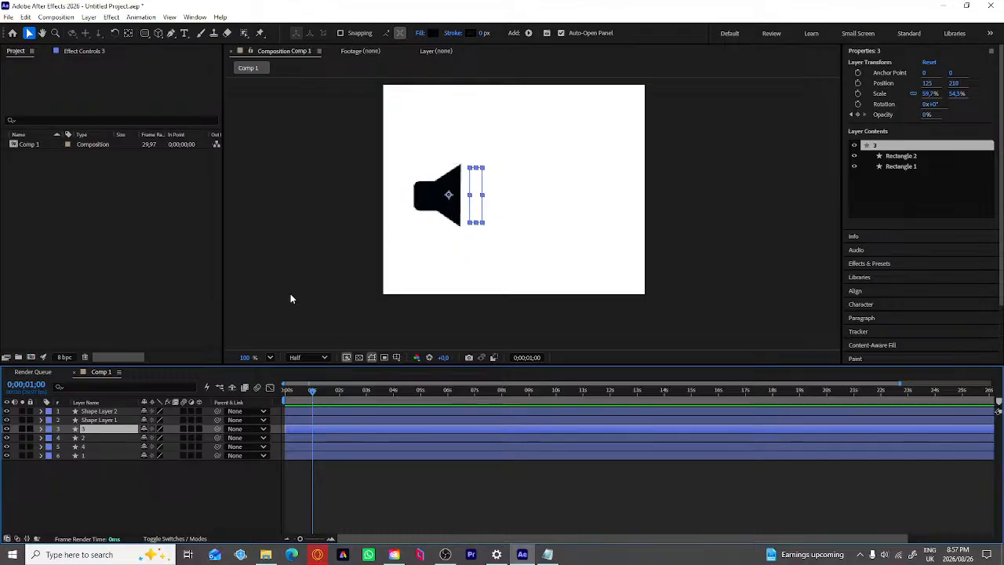
right_click(117, 433)
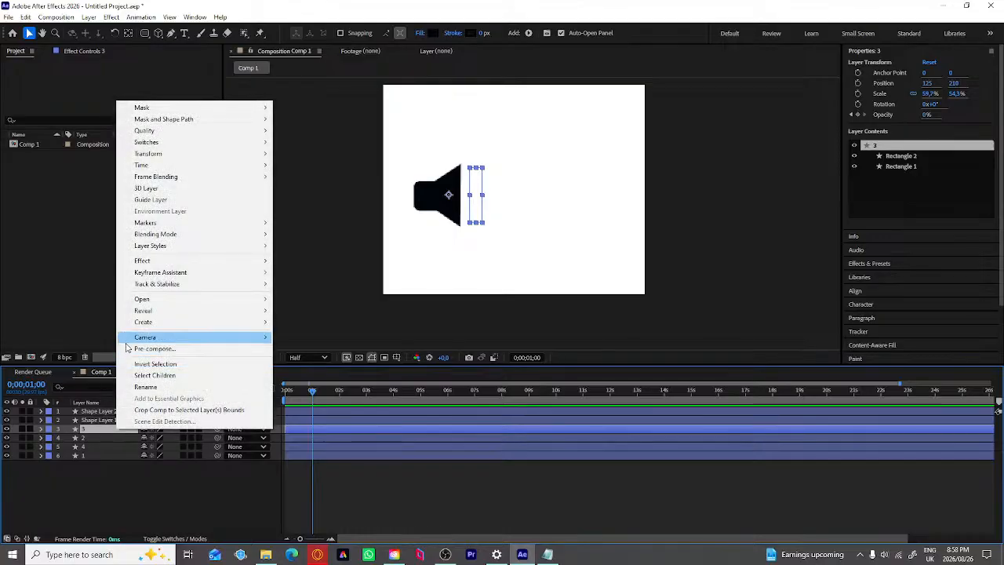
click(87, 434)
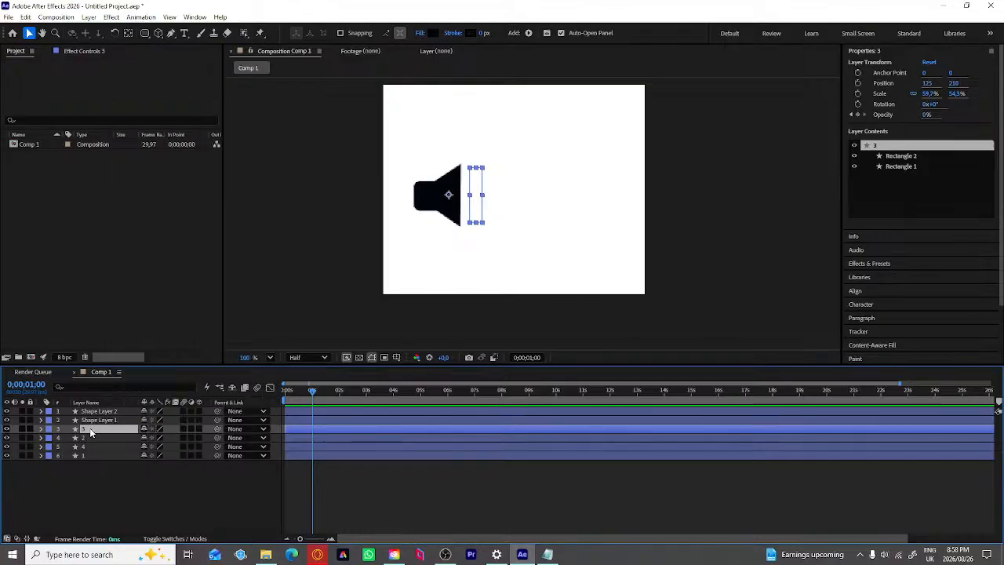
key(y)
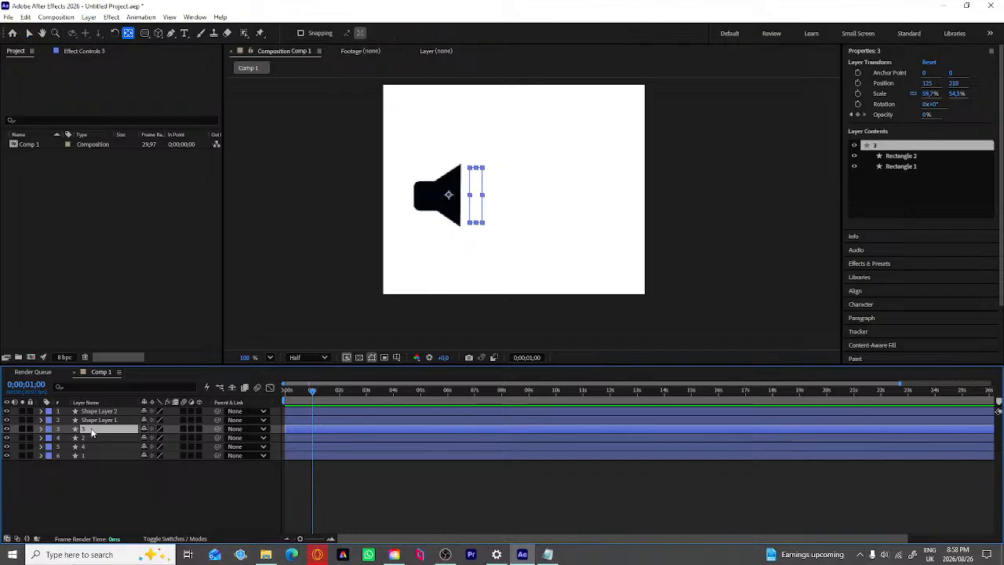
key(t)
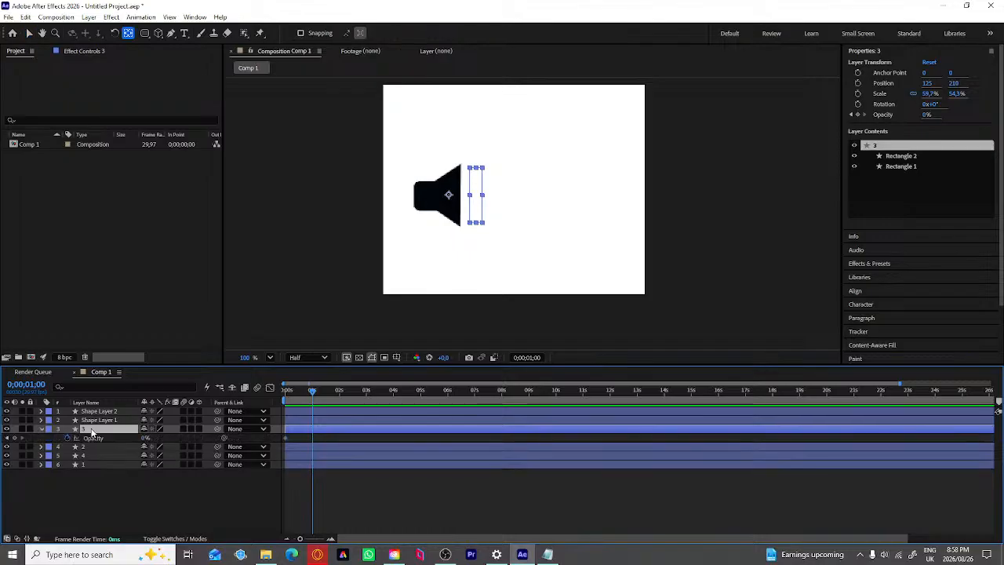
click(144, 438)
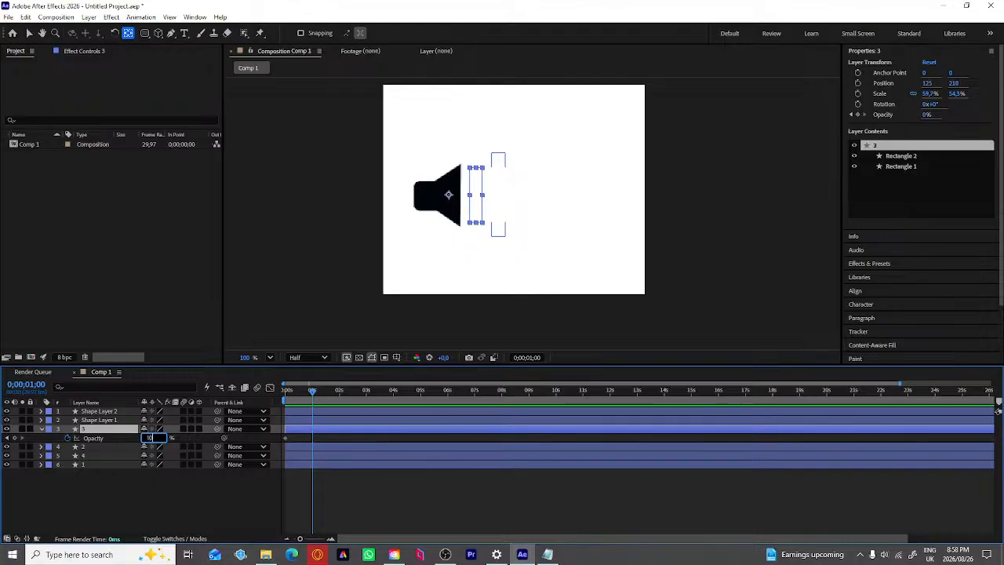
key(Return)
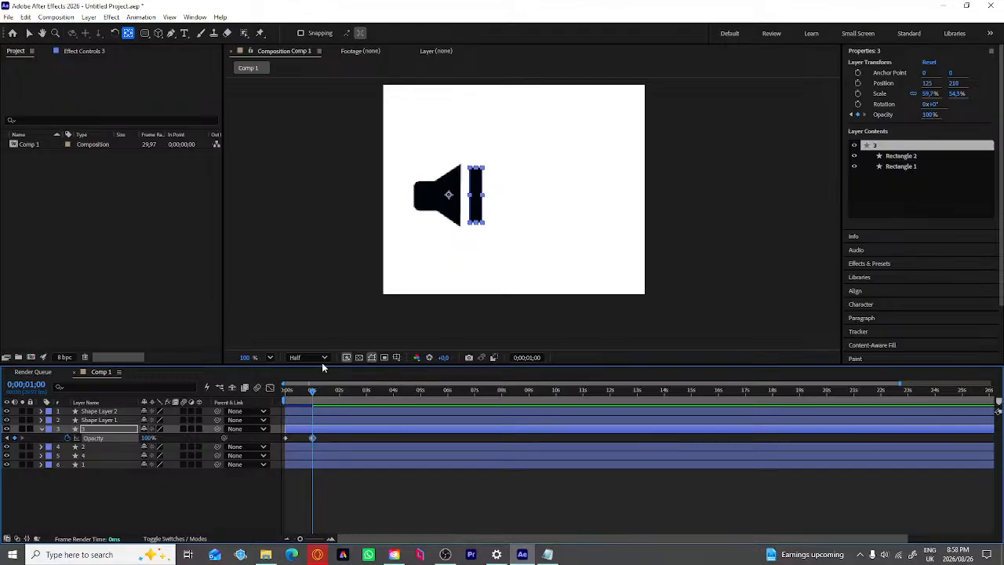
click(327, 326)
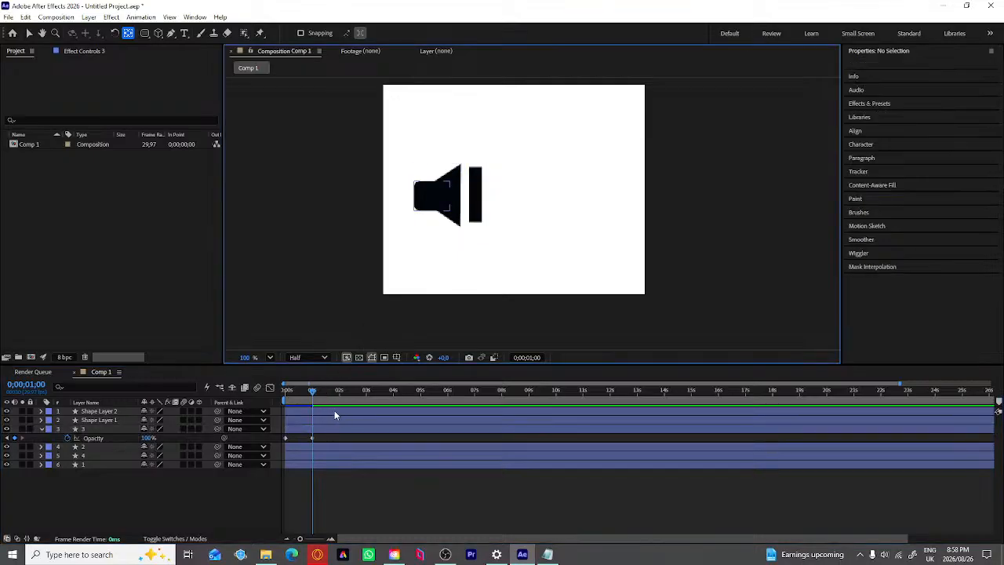
Step: Set the Opacity of the layer named 2, the second bar, to 100% at 0;00;02;01, collapsing the properties of layers 3 and 2
drag(314, 390, 342, 410)
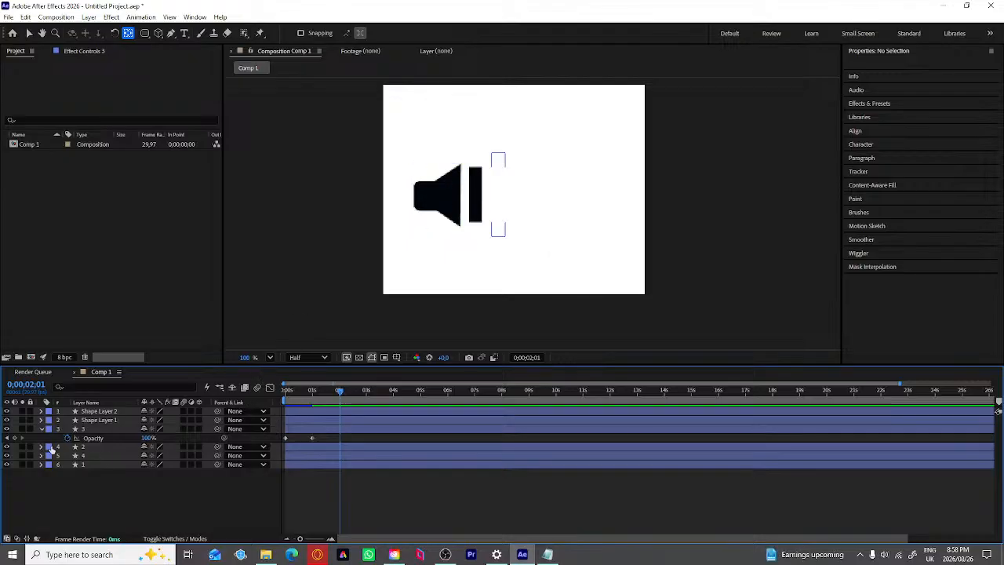
click(40, 429)
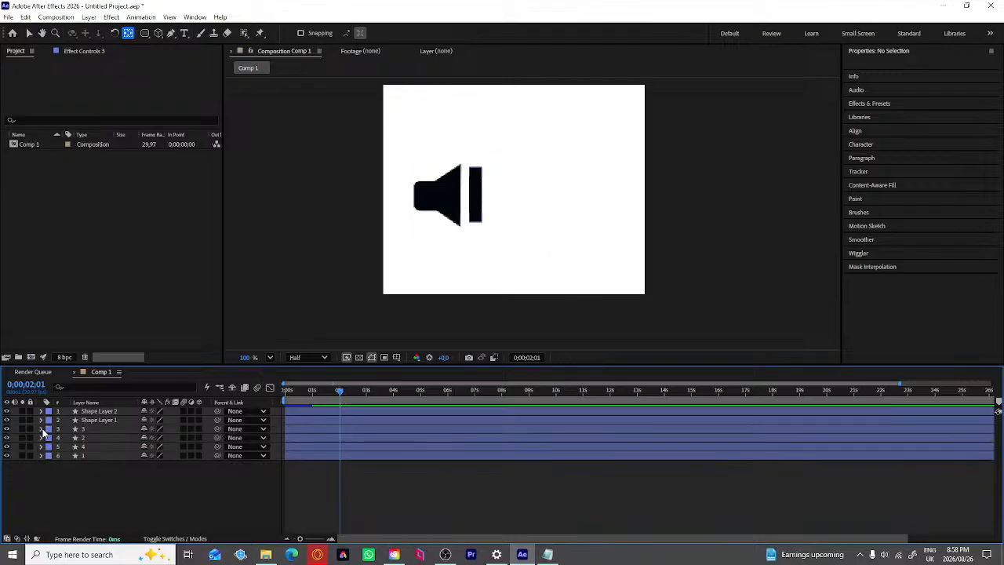
click(496, 208)
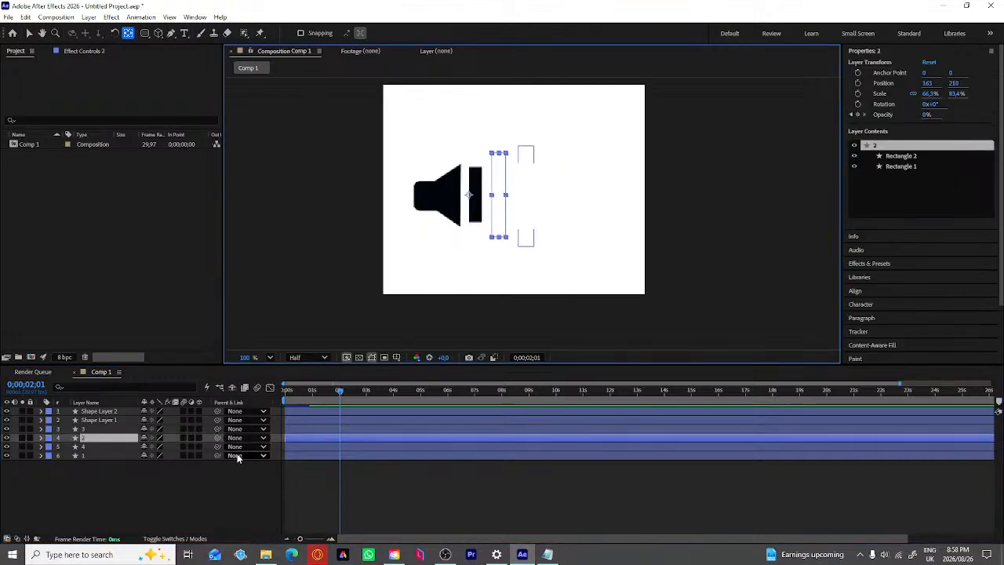
key(t)
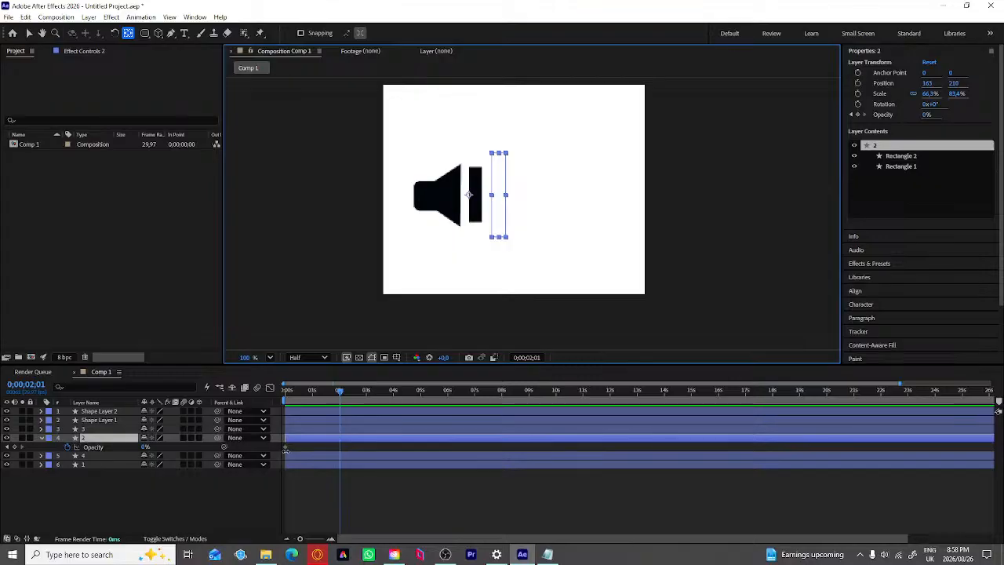
click(146, 449)
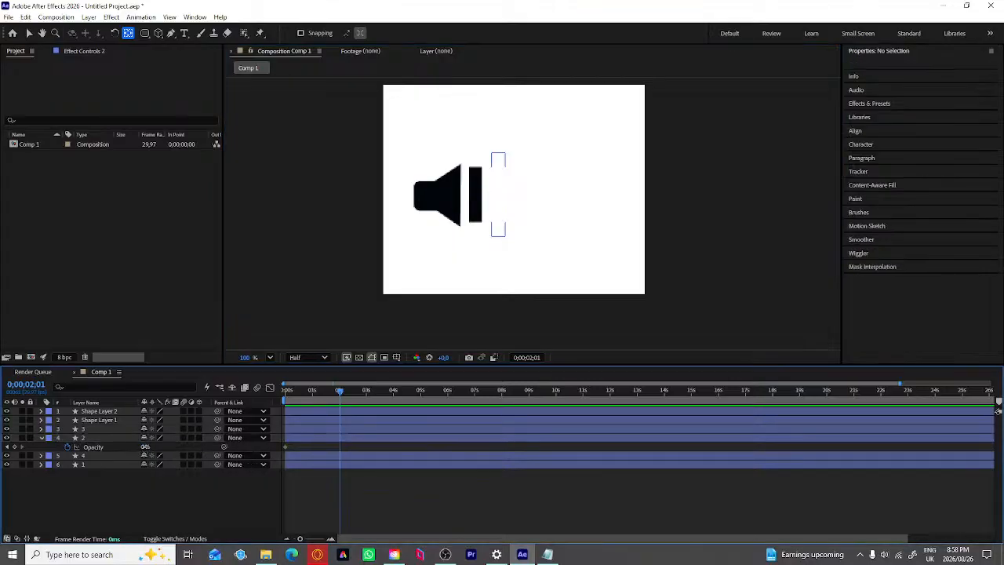
click(145, 447)
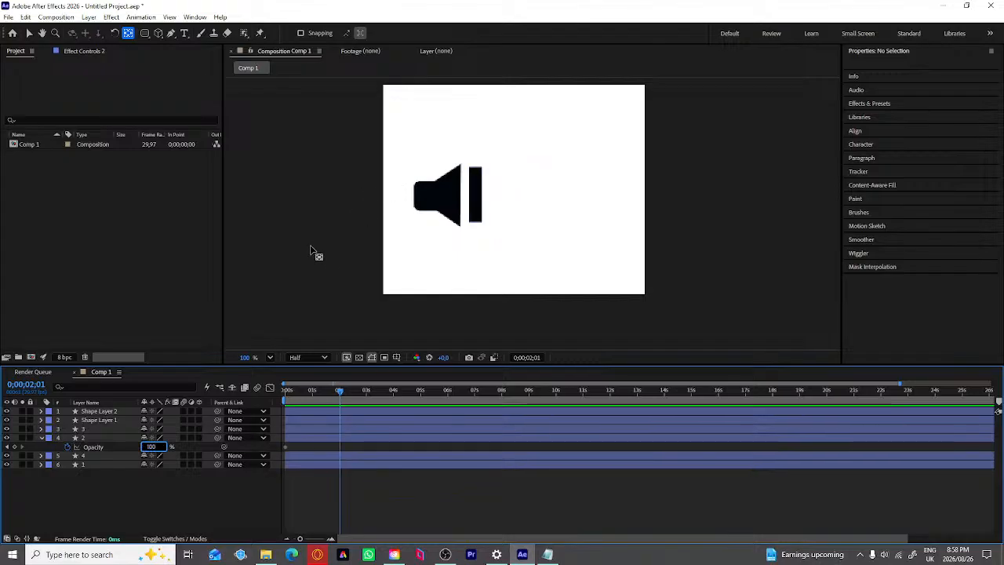
text(100)
key(Return)
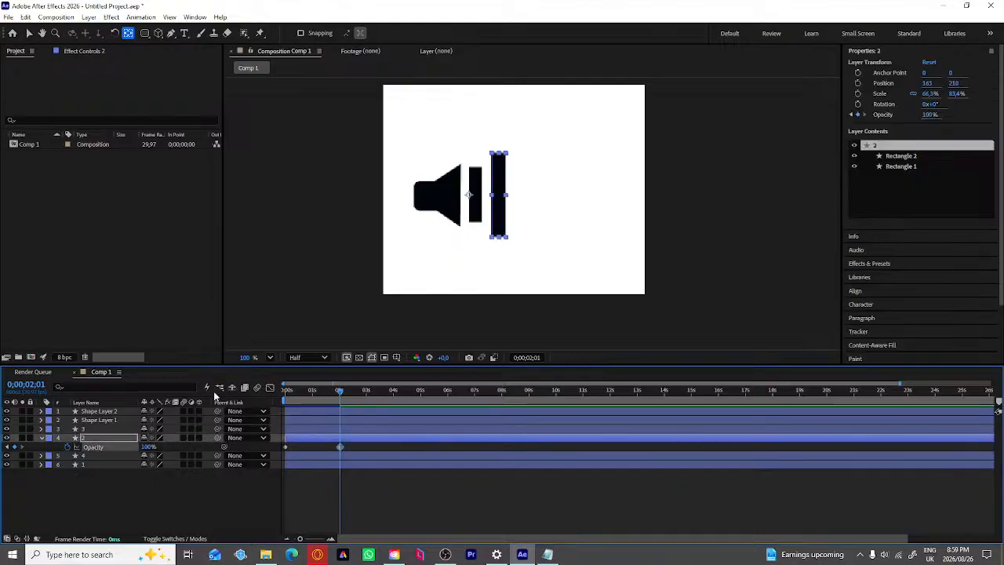
click(416, 302)
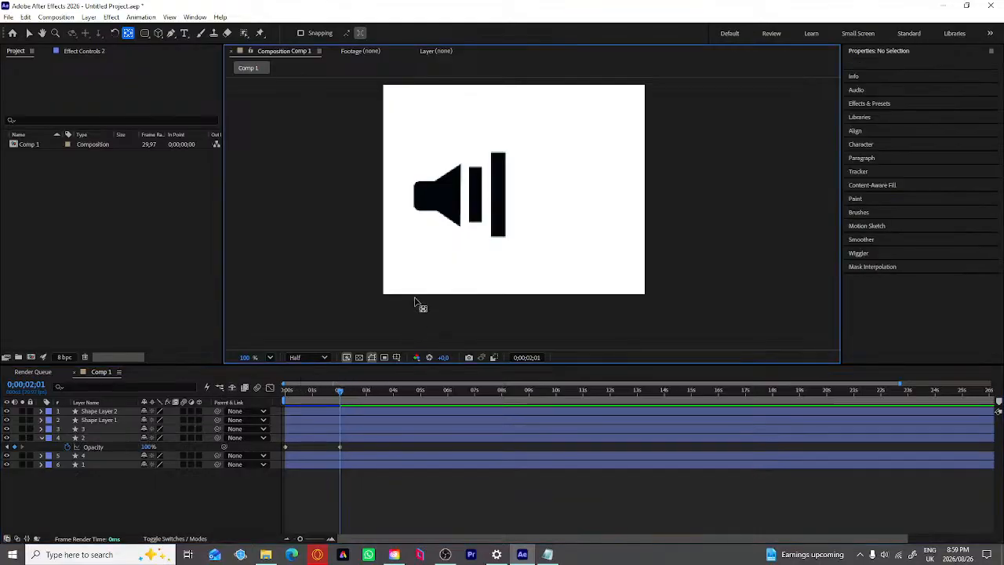
click(41, 437)
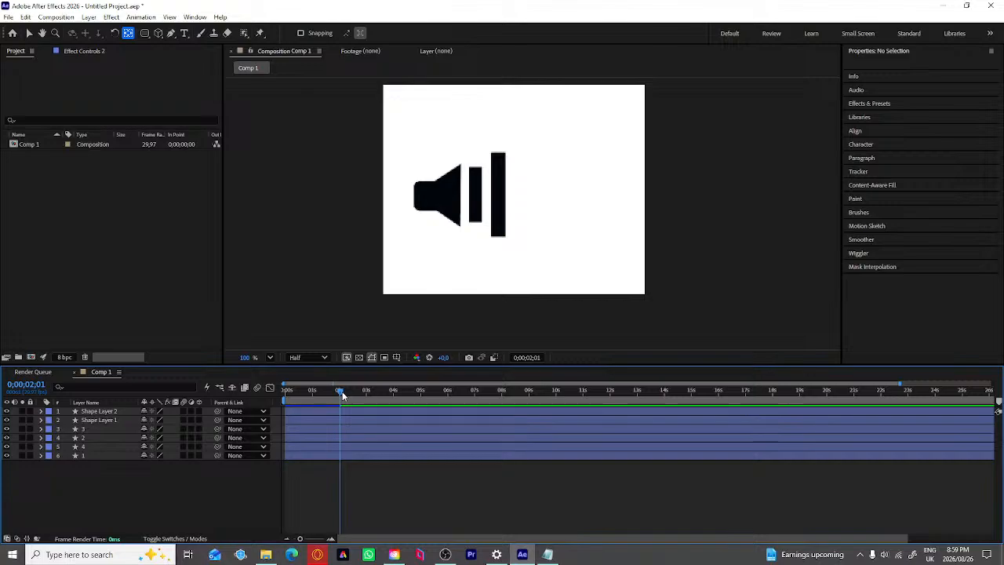
Step: Set the Opacity of the layer named 1, the third bar, to 100% at 0;00;02;29
drag(342, 391, 368, 402)
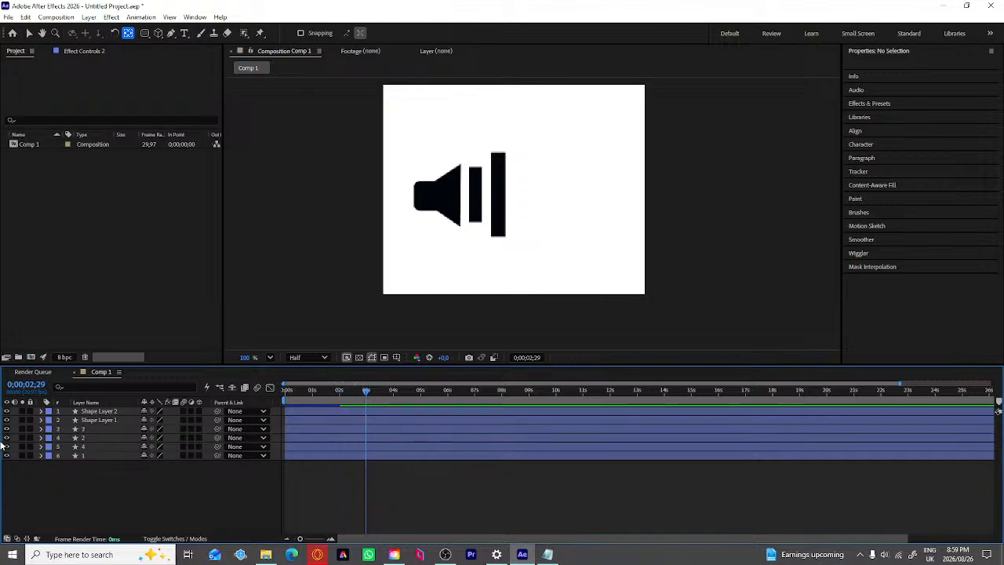
click(529, 190)
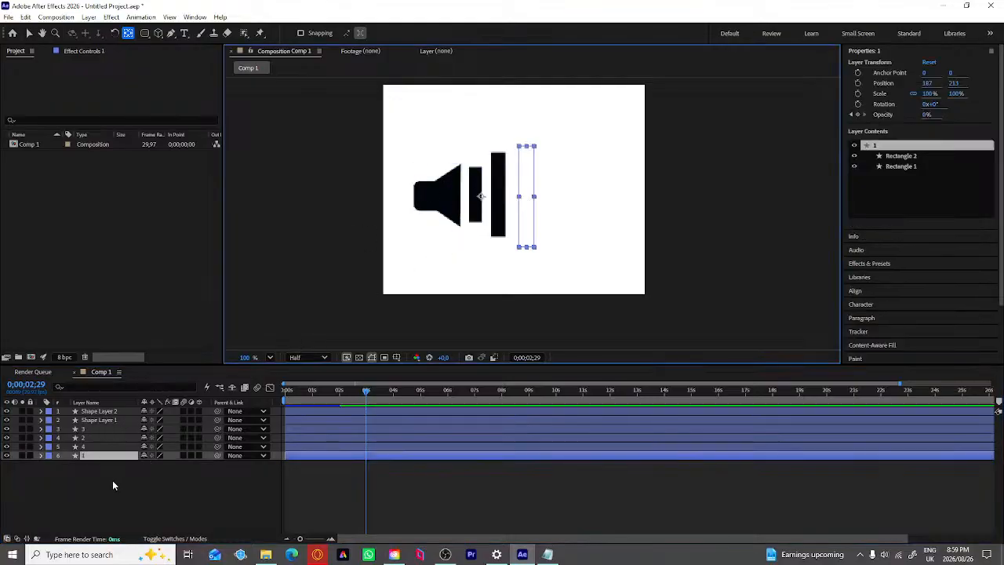
key(t)
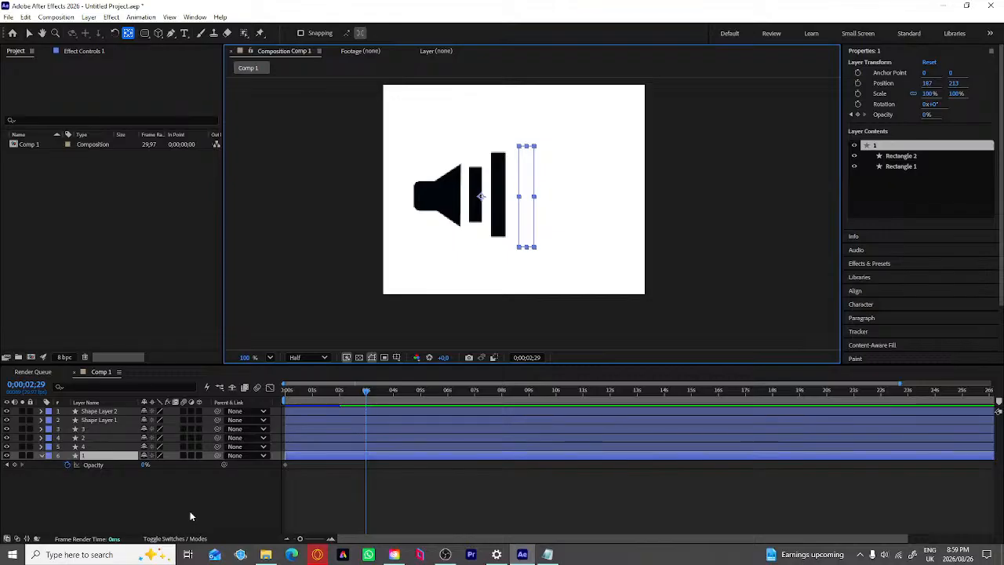
click(144, 464)
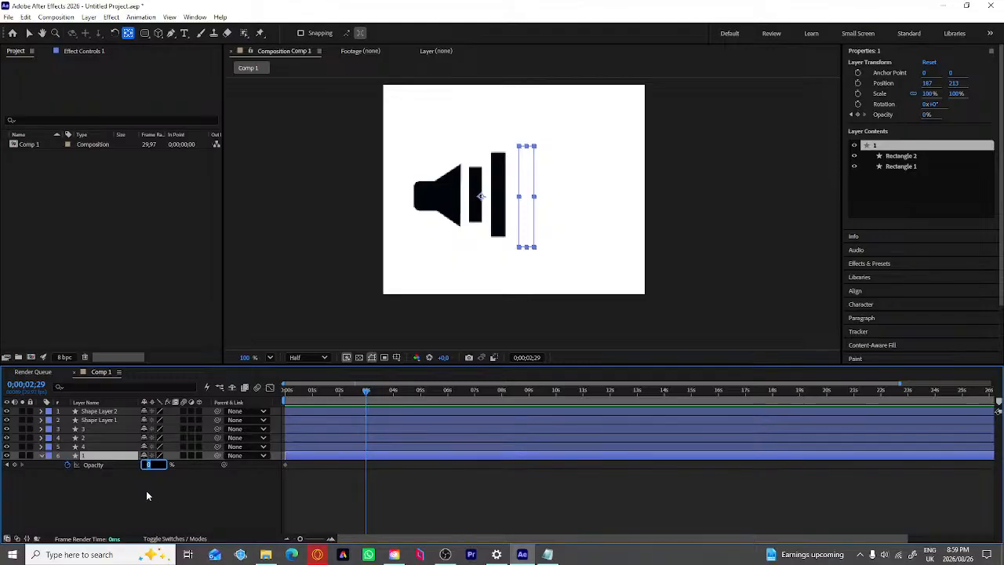
text(100)
key(Return)
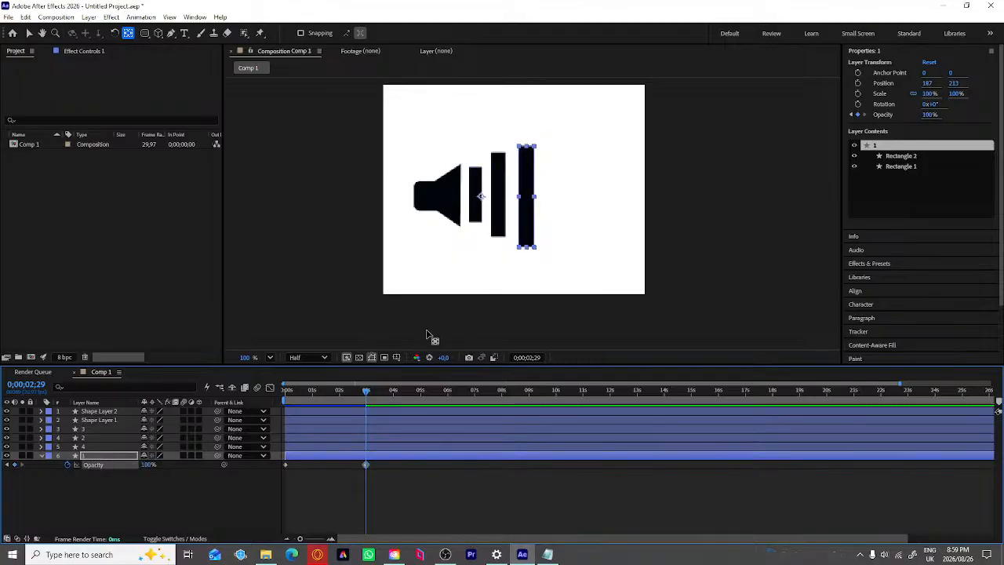
Step: Set the Opacity of the layer named 4, the tallest bar, to 100% at 0;00;04;01, collapse layer 1's properties and deselect the layer
drag(365, 392, 394, 396)
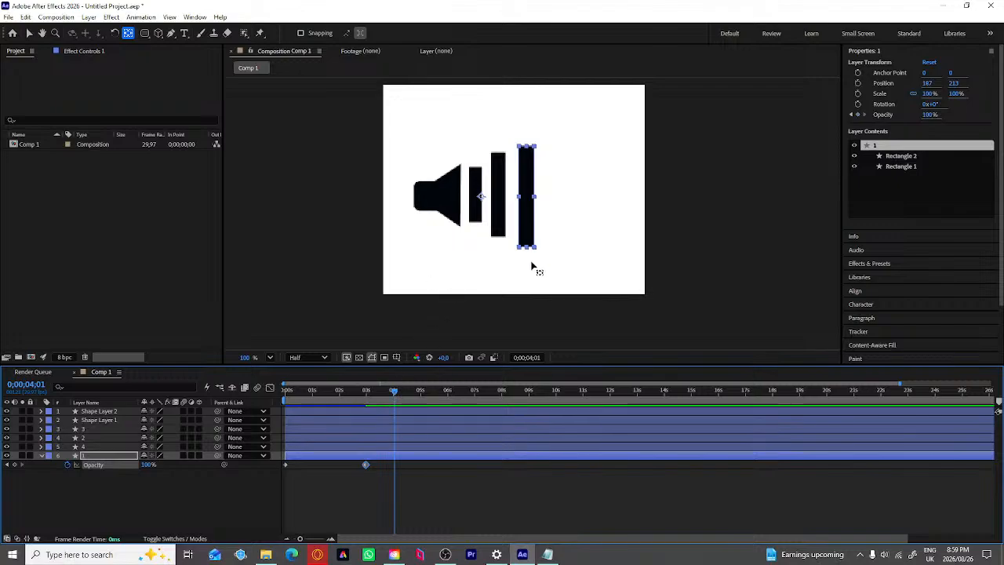
click(533, 267)
click(554, 233)
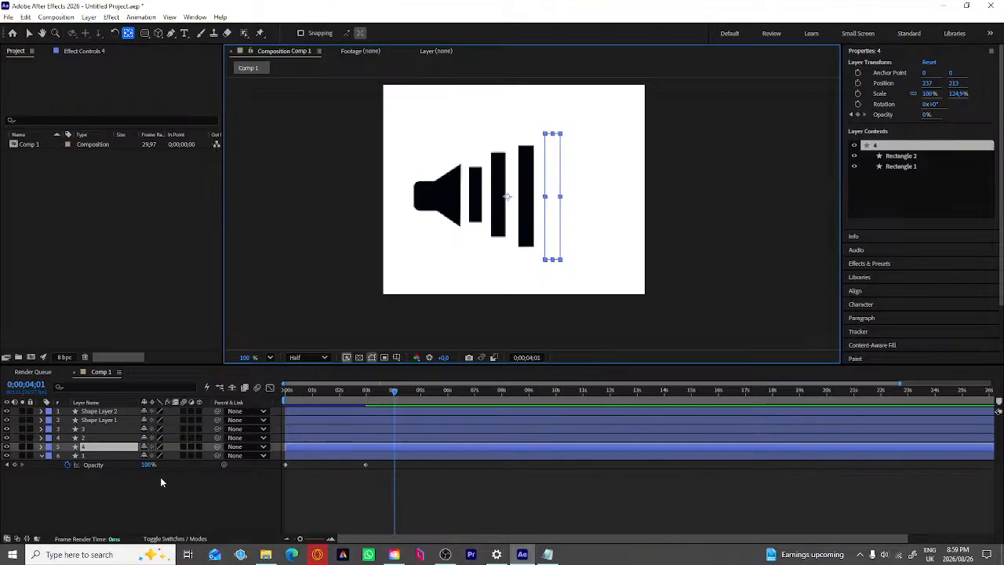
click(42, 456)
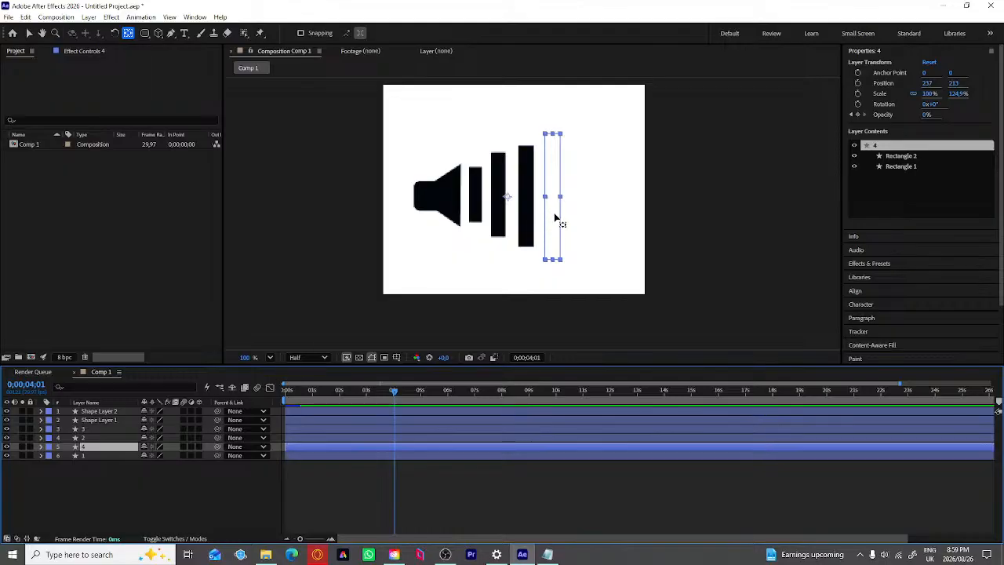
key(t)
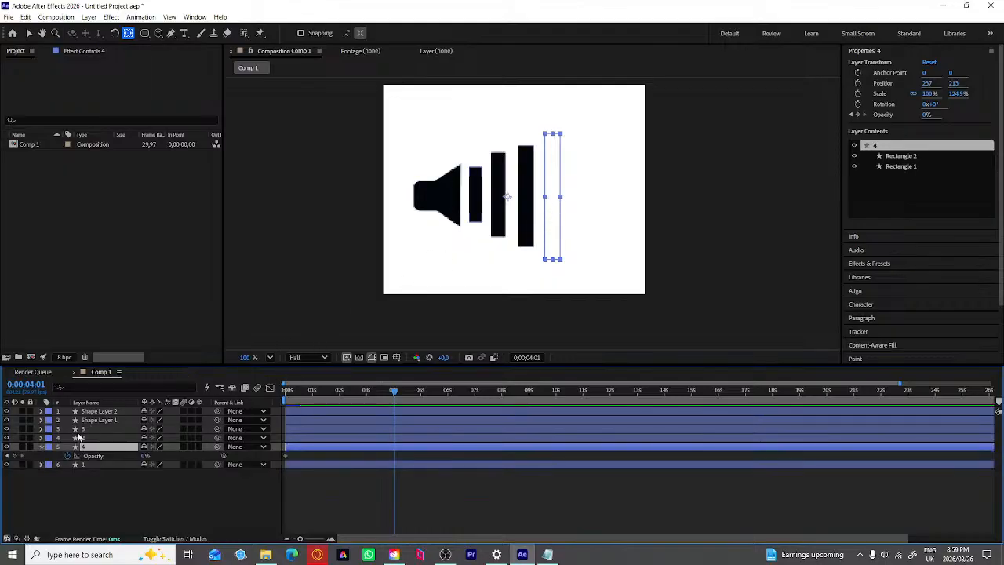
click(144, 456)
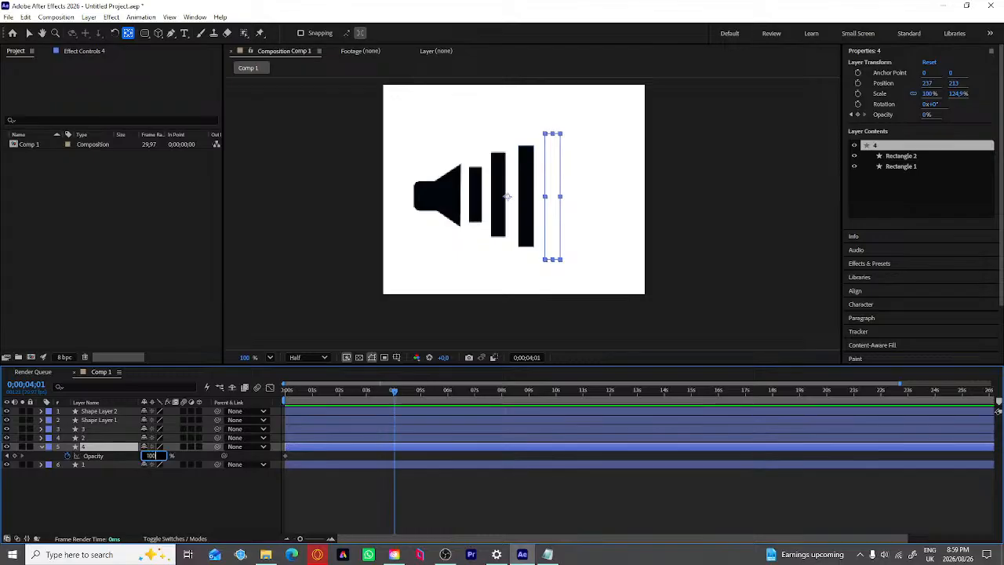
key(Return)
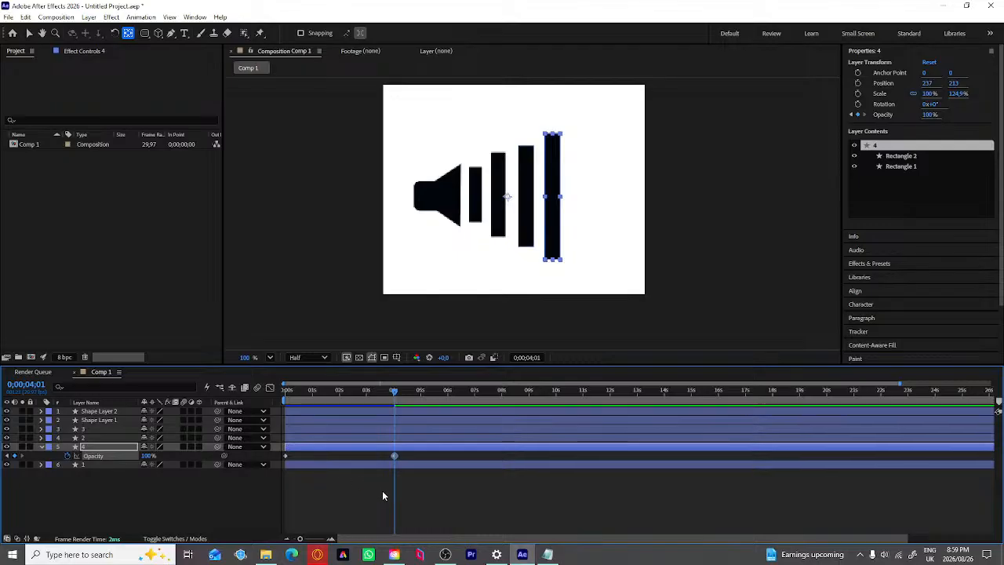
click(383, 492)
click(591, 205)
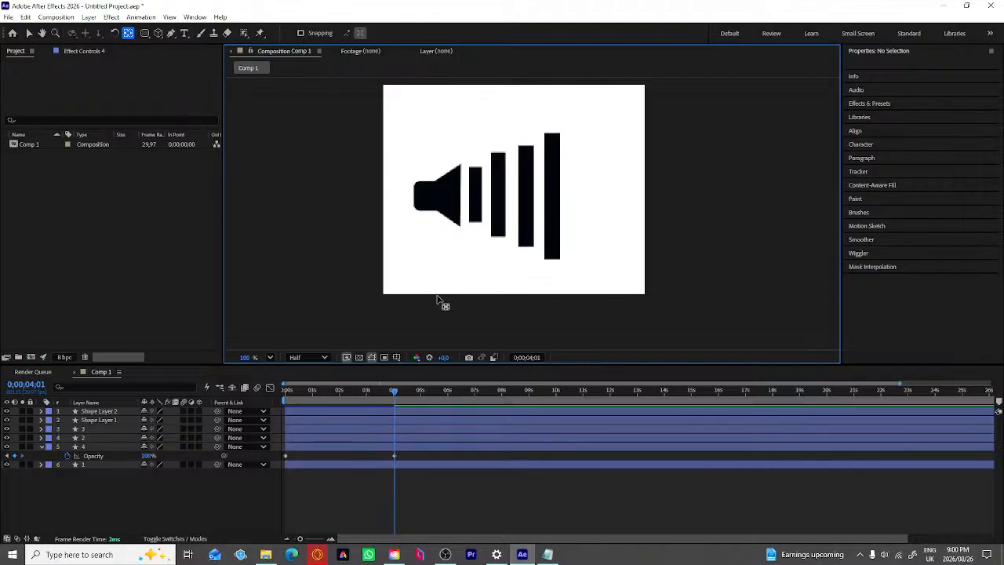
Step: Preview the bar animation from the start of the composition, stopping at 0;00;02;15
drag(394, 390, 386, 425)
drag(309, 417, 247, 417)
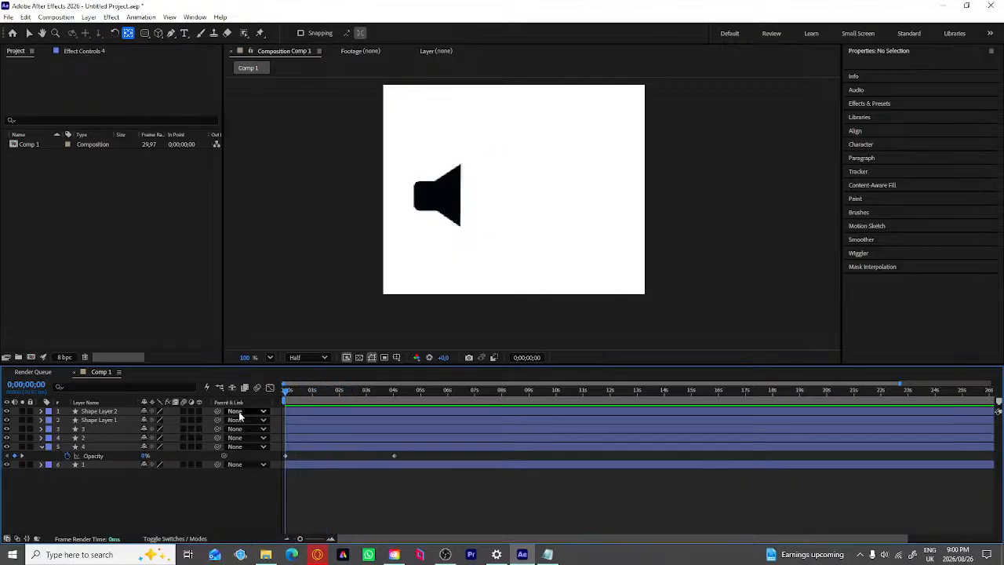
key(space)
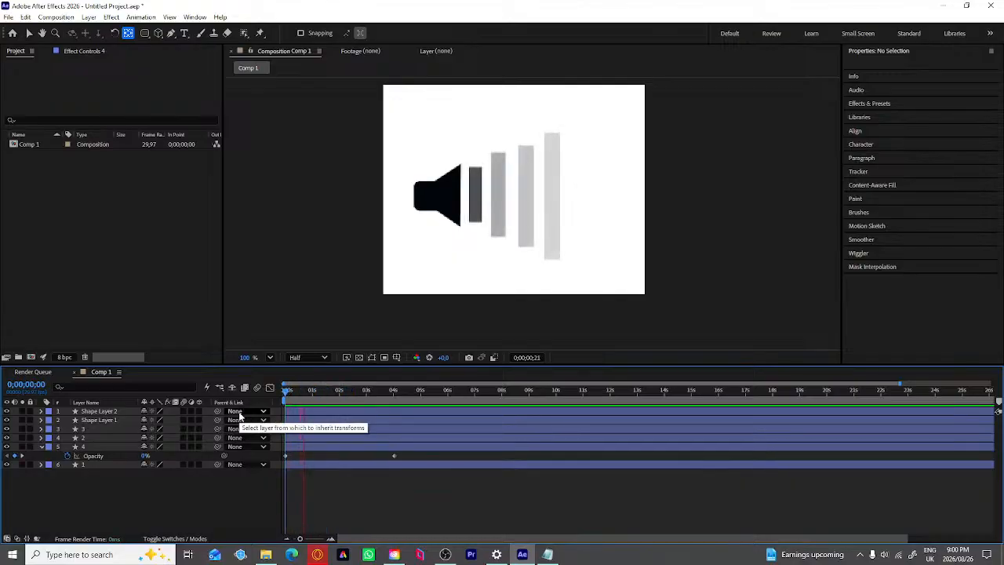
key(space)
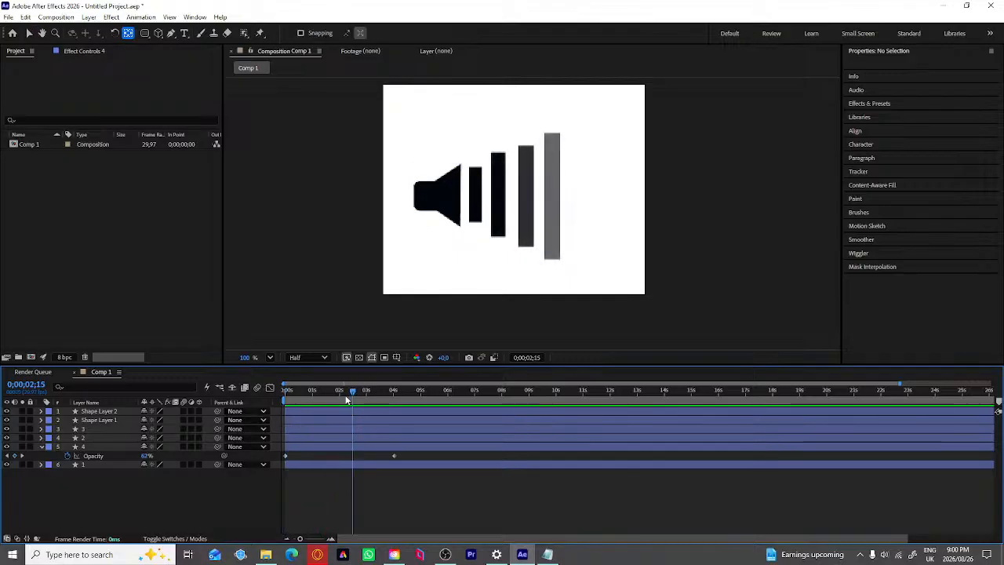
Step: Move the first Opacity keyframe of layer 2, the second bar, to about 0;00;01;19, collapsing layer 4's properties first
click(41, 446)
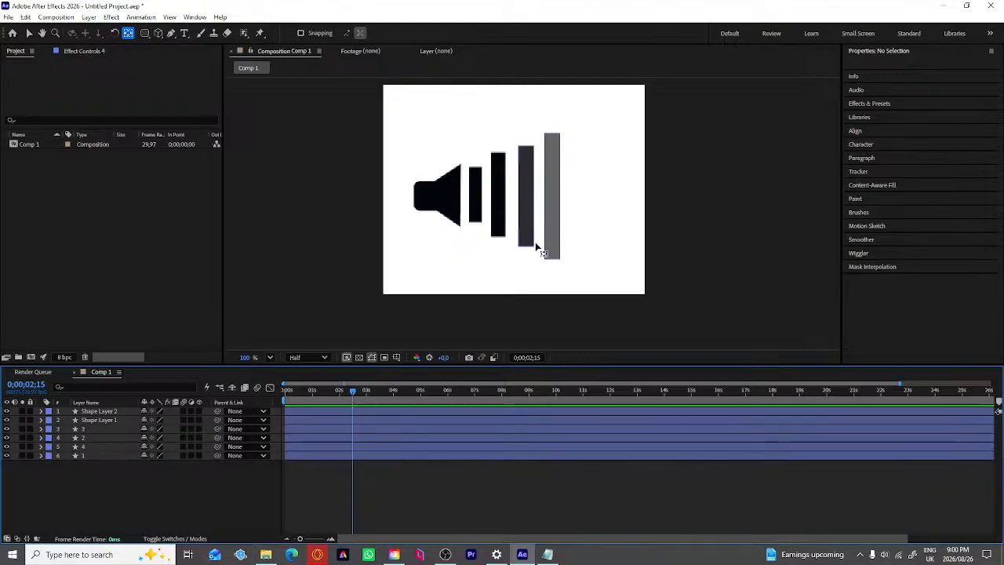
click(477, 207)
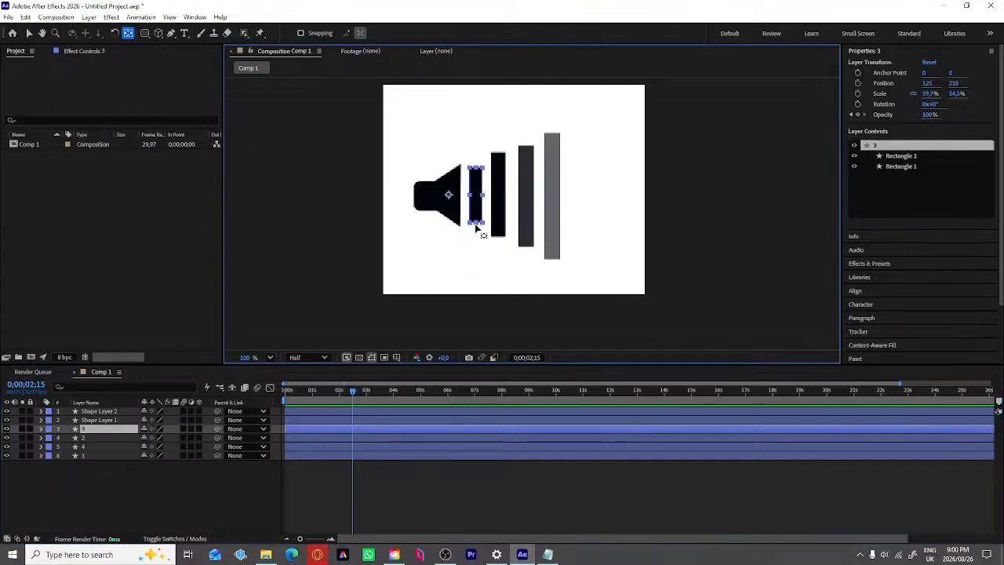
click(476, 238)
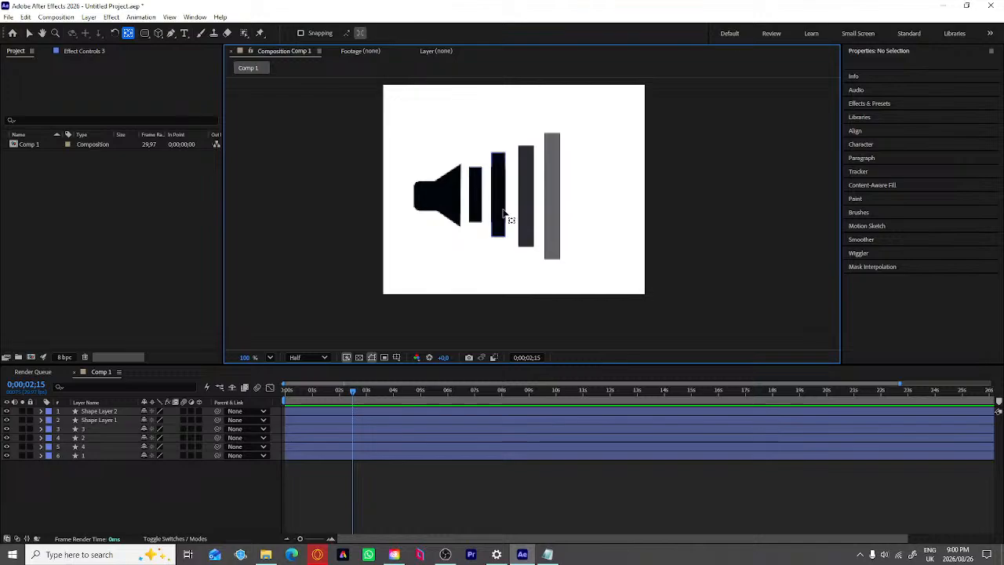
click(504, 217)
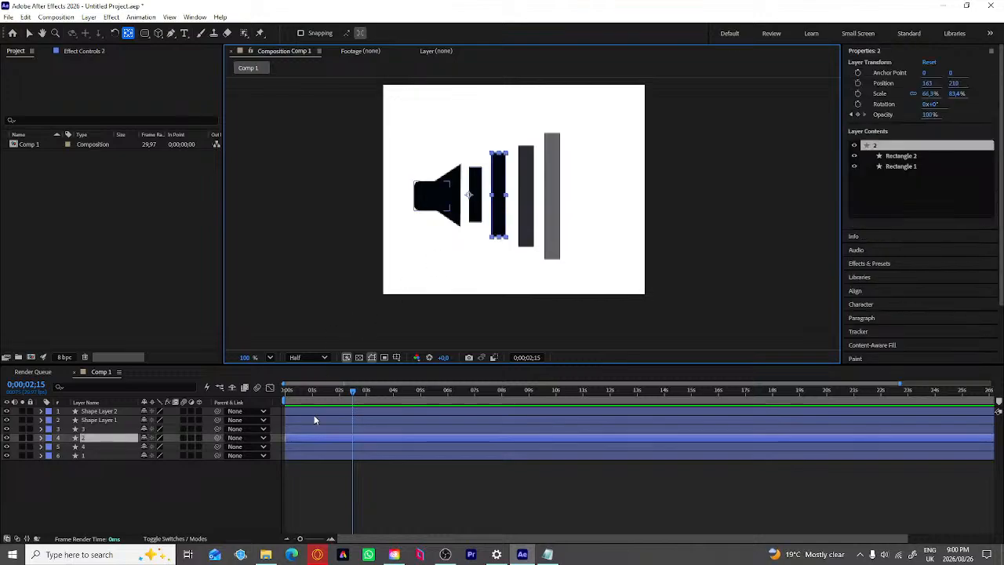
key(t)
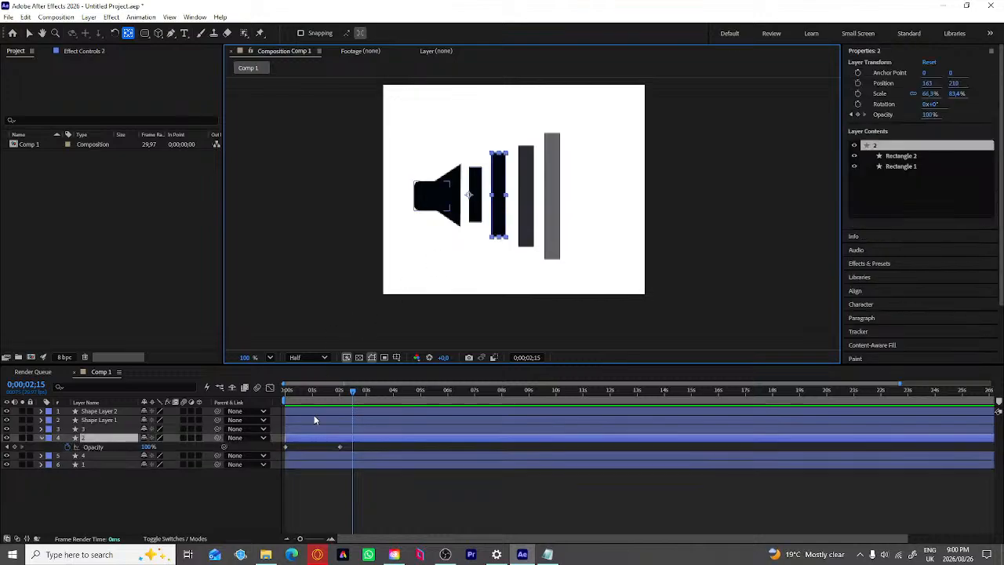
click(285, 447)
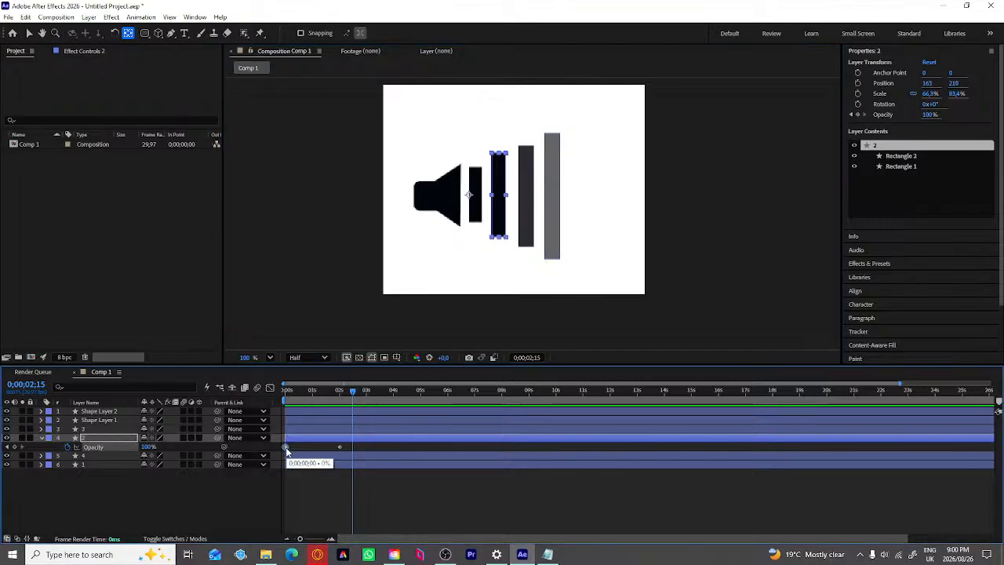
drag(287, 448, 328, 458)
mouse_move(326, 448)
drag(326, 448, 331, 447)
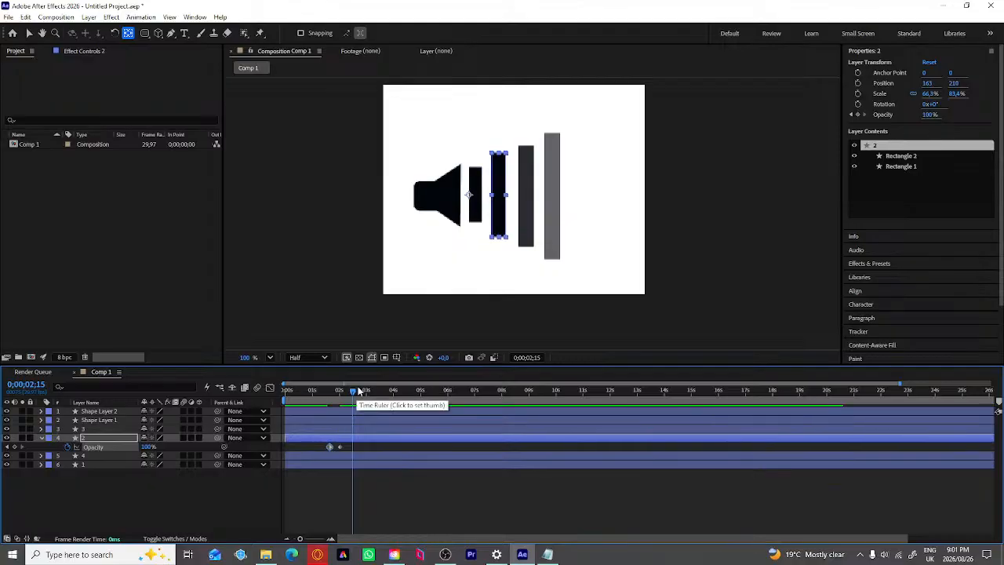
Step: Scrub between about 0;00;00;29 and 0;00;02;03 to examine how the second bar appears between its two Opacity keyframes
mouse_move(350, 390)
mouse_down()
mouse_move(260, 403)
mouse_move(342, 399)
mouse_move(275, 401)
mouse_move(306, 414)
mouse_move(319, 410)
mouse_move(287, 405)
mouse_move(338, 408)
mouse_move(306, 416)
mouse_move(308, 424)
mouse_move(274, 417)
mouse_move(324, 425)
mouse_up()
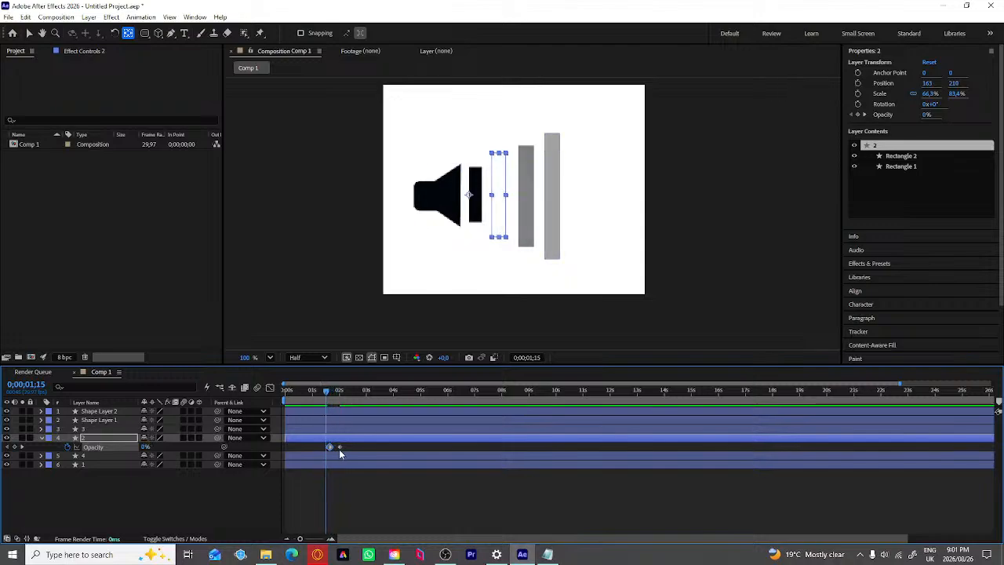
click(335, 504)
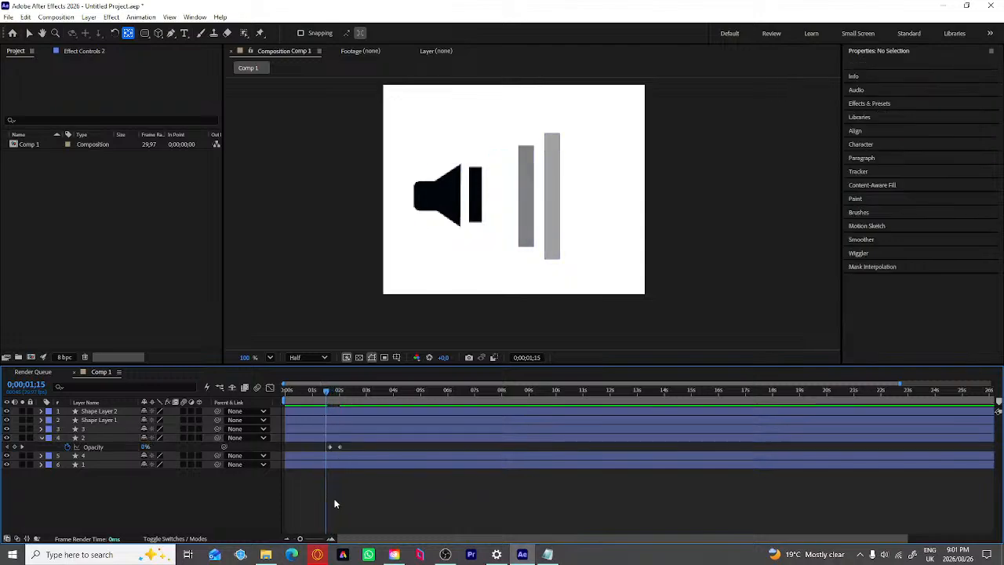
click(330, 446)
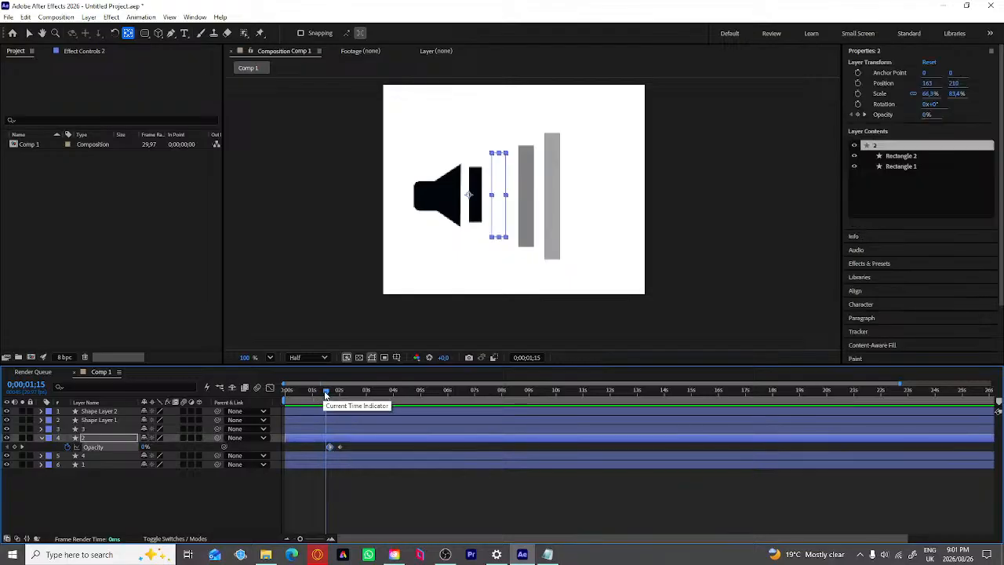
drag(325, 392, 329, 394)
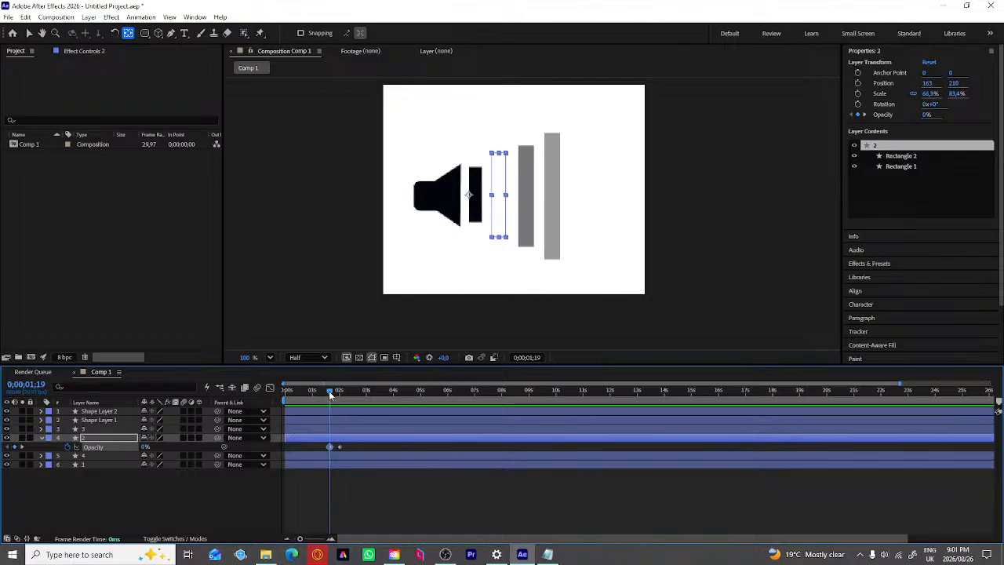
drag(329, 391, 339, 393)
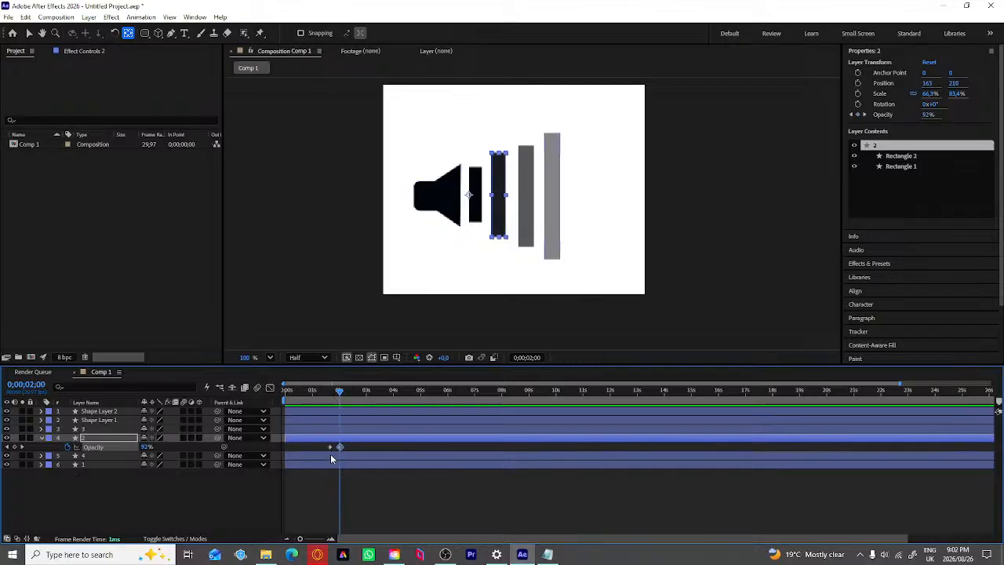
click(342, 392)
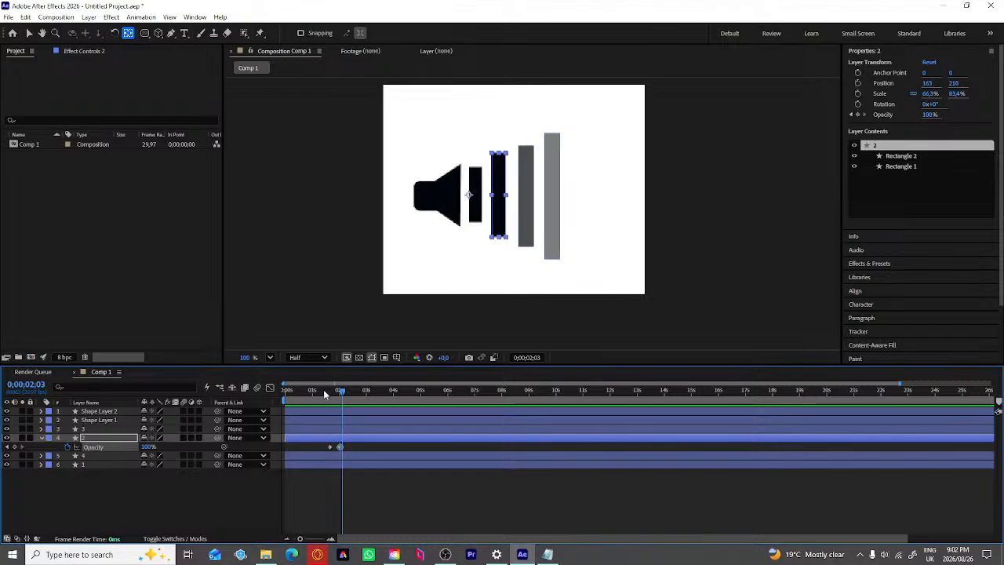
drag(341, 395, 309, 393)
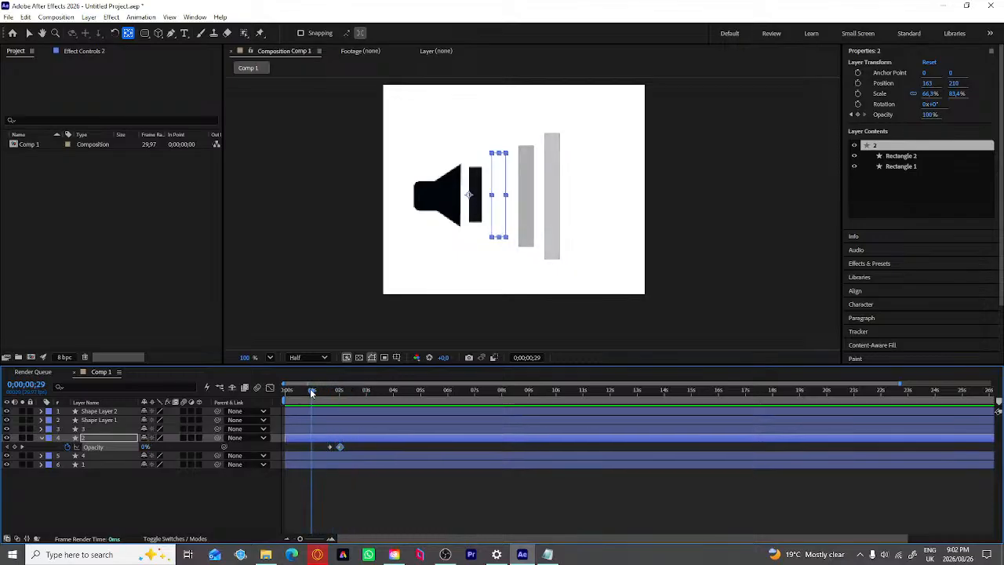
click(348, 488)
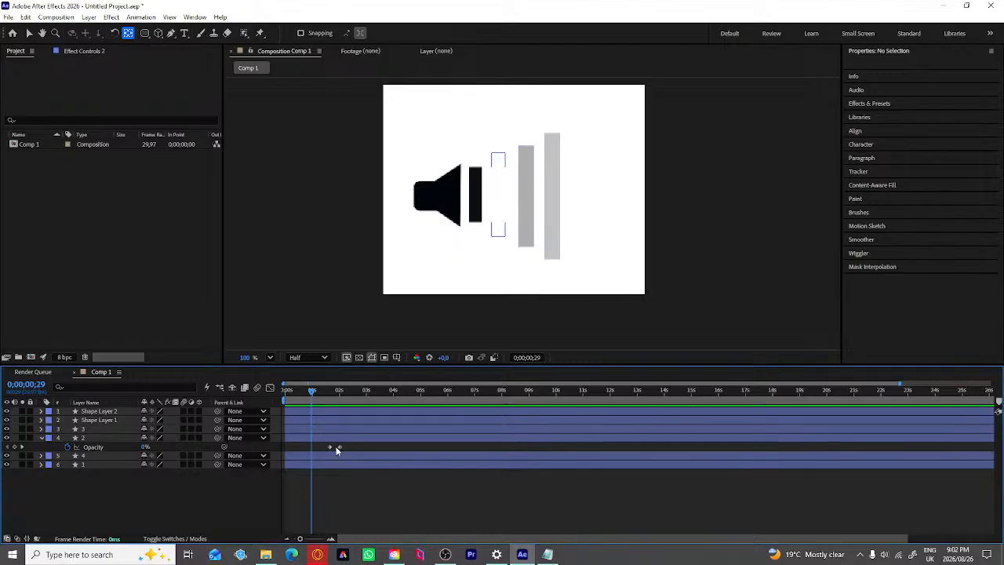
drag(309, 391, 342, 406)
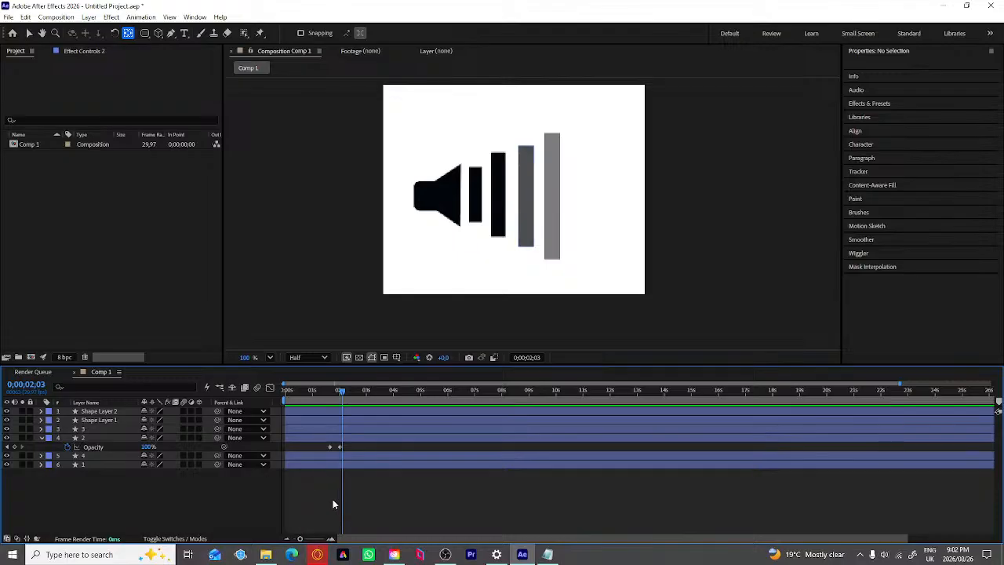
drag(333, 499, 367, 384)
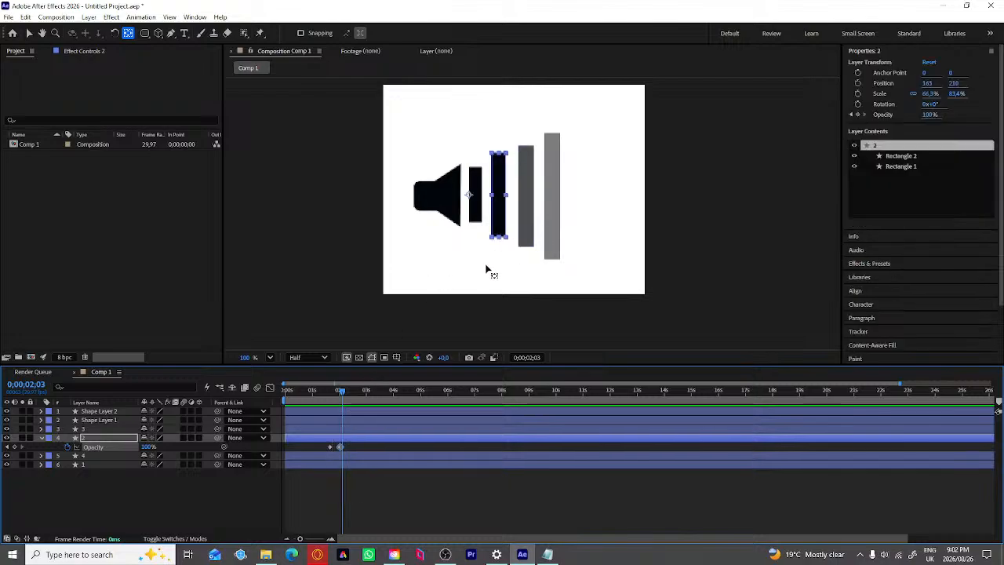
click(397, 489)
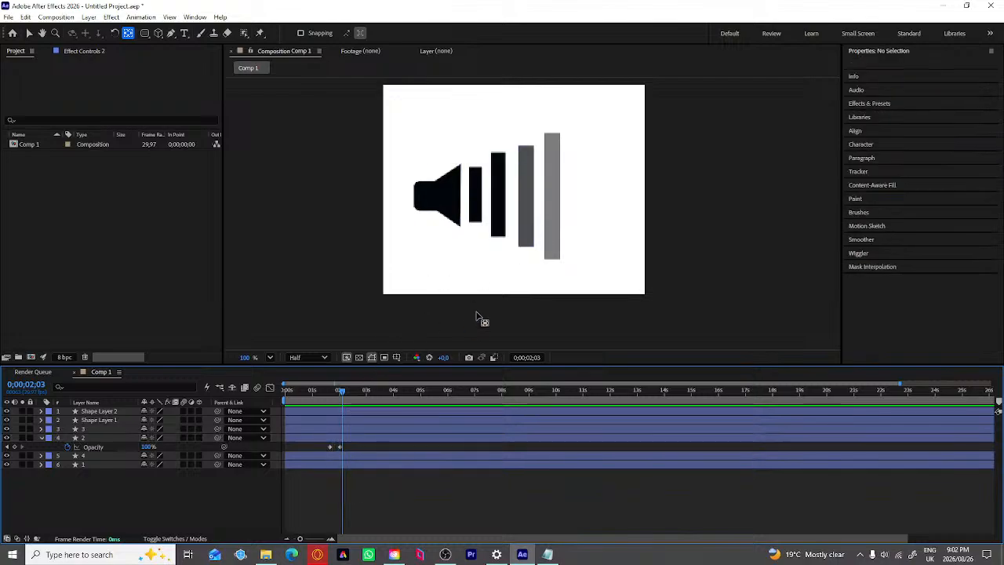
Step: Reveal the Opacity keyframes of layers 2, 4 and 1 together to compare their timing, and collapse all layer properties again
key(u)
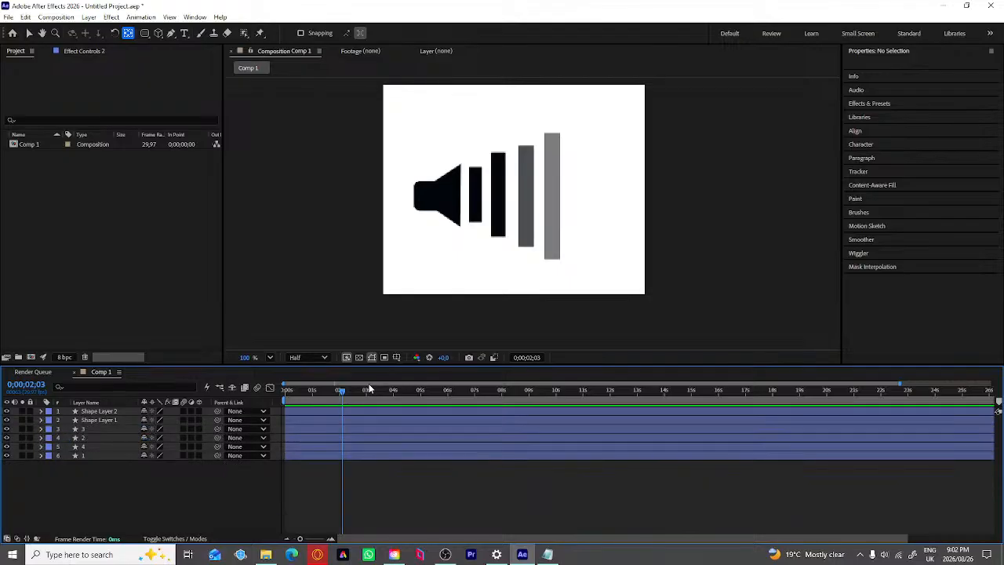
drag(603, 258, 489, 148)
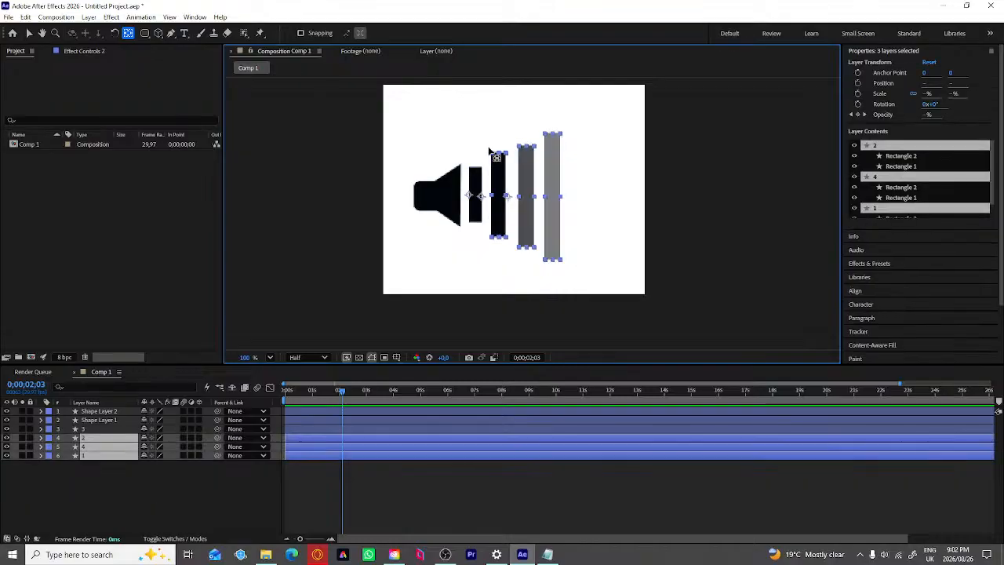
key(t)
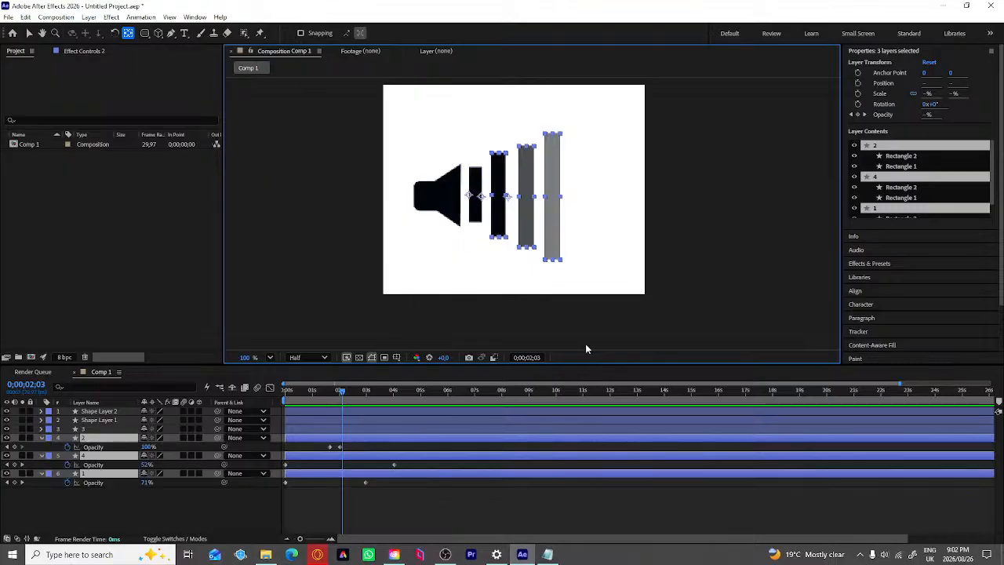
click(682, 303)
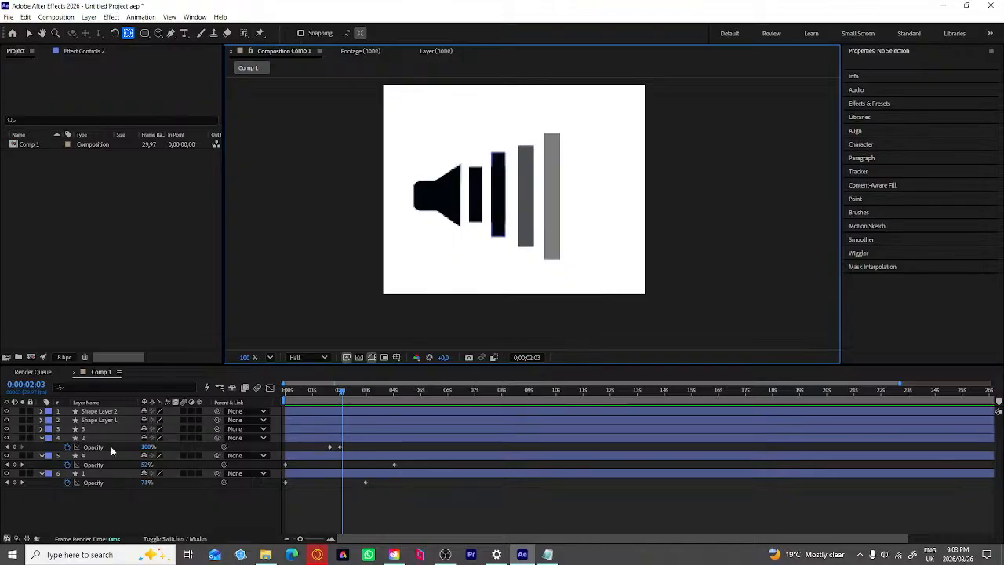
key(u)
key(u)
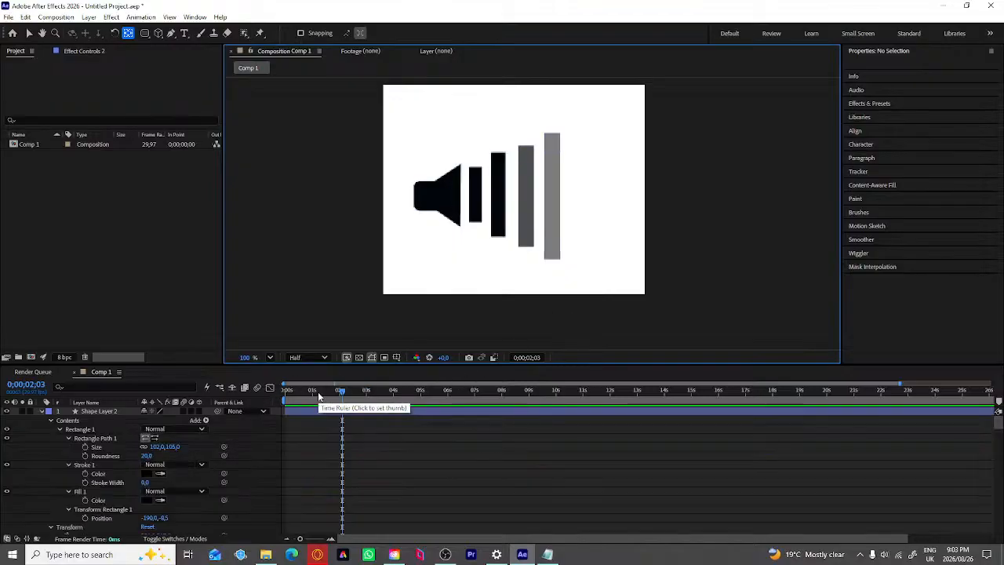
key(u)
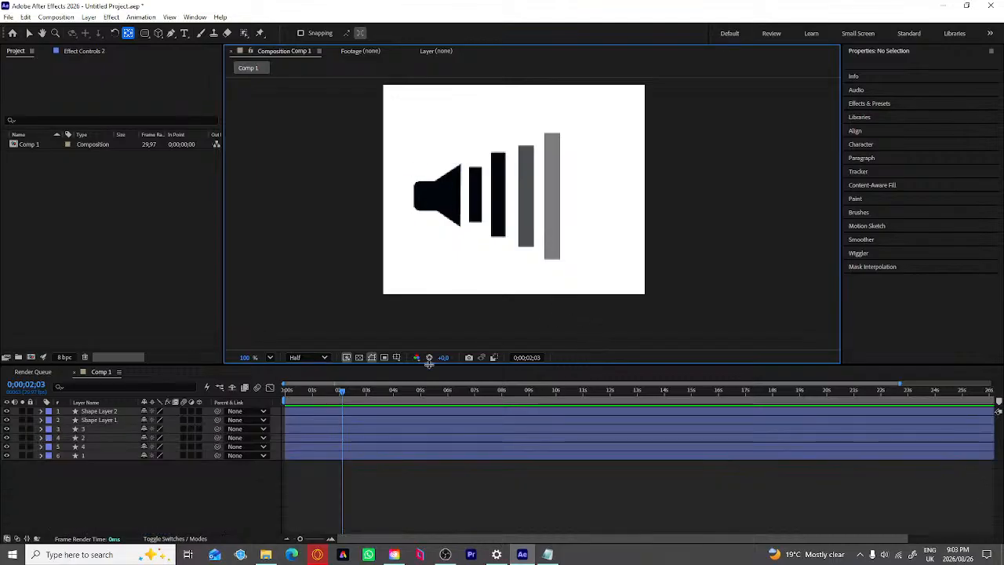
Step: Copy both Opacity keyframes of layer 2, the second bar
click(499, 221)
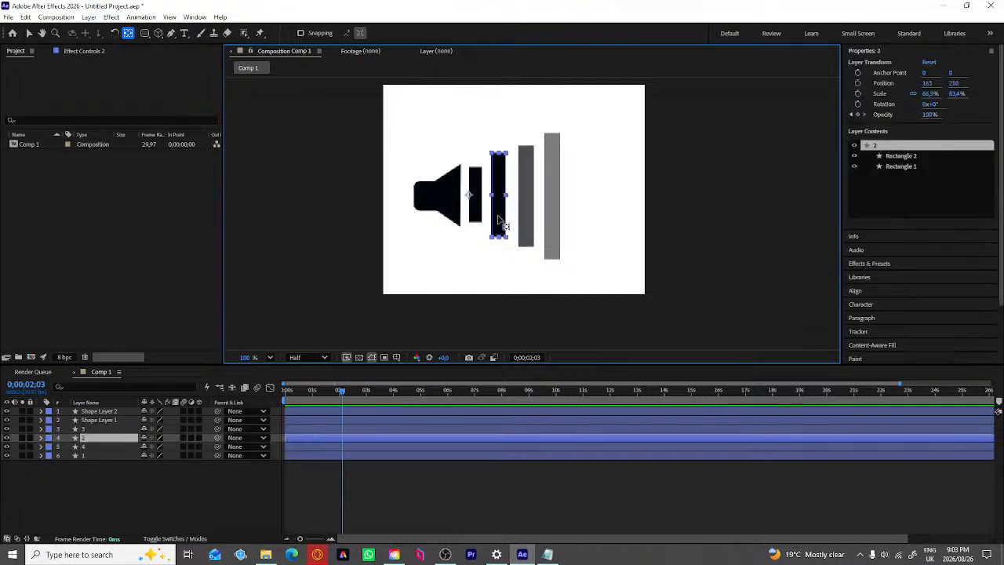
key(t)
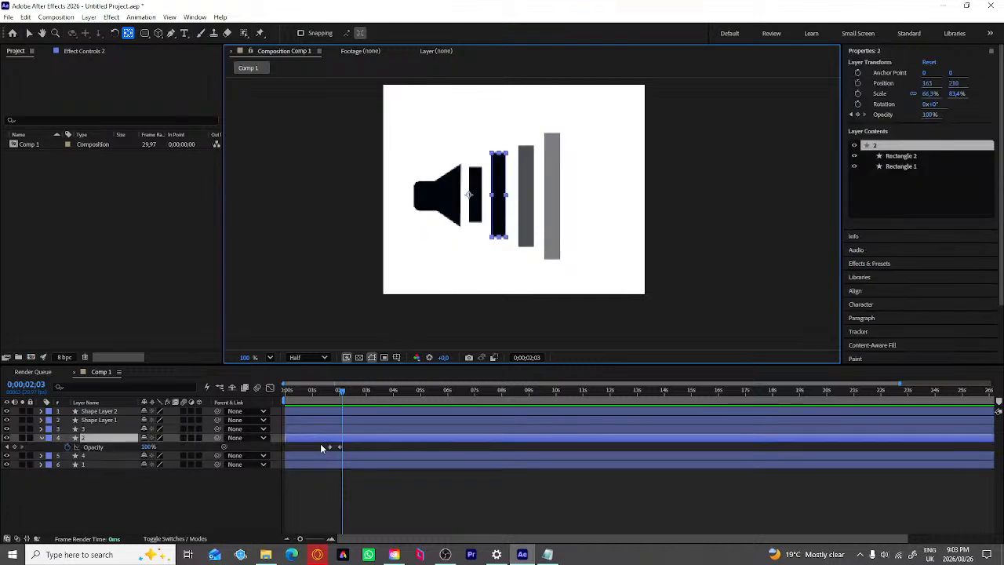
drag(320, 447, 348, 448)
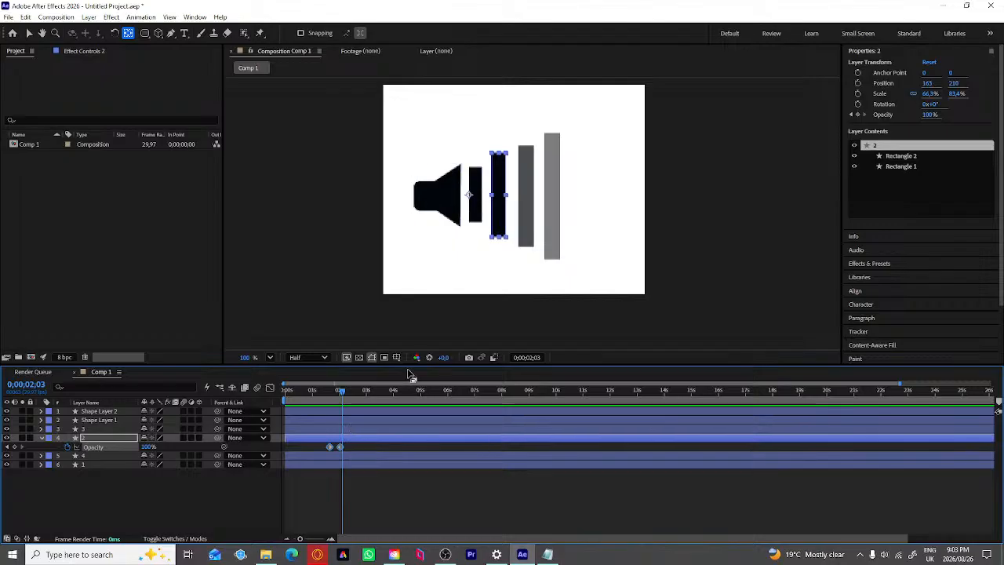
click(578, 272)
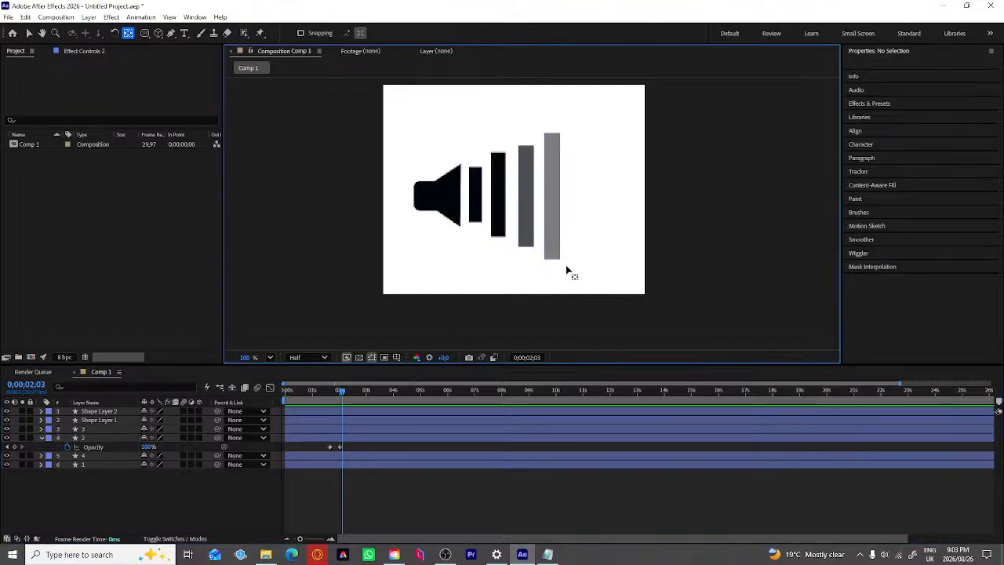
Step: Collapse layer 2's properties and reveal only the Opacity keyframes of layer 1, the third bar
click(523, 235)
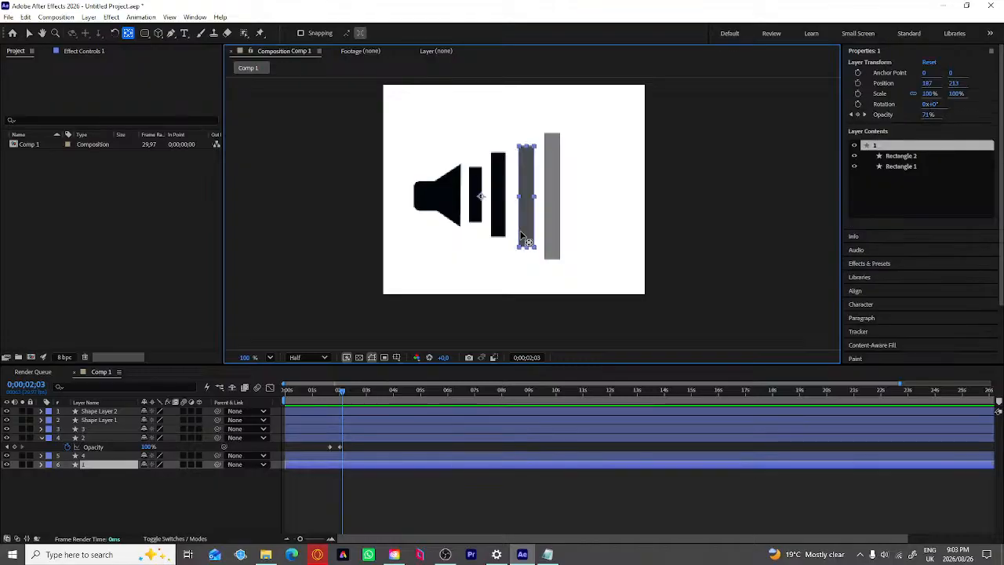
key(t)
key(t)
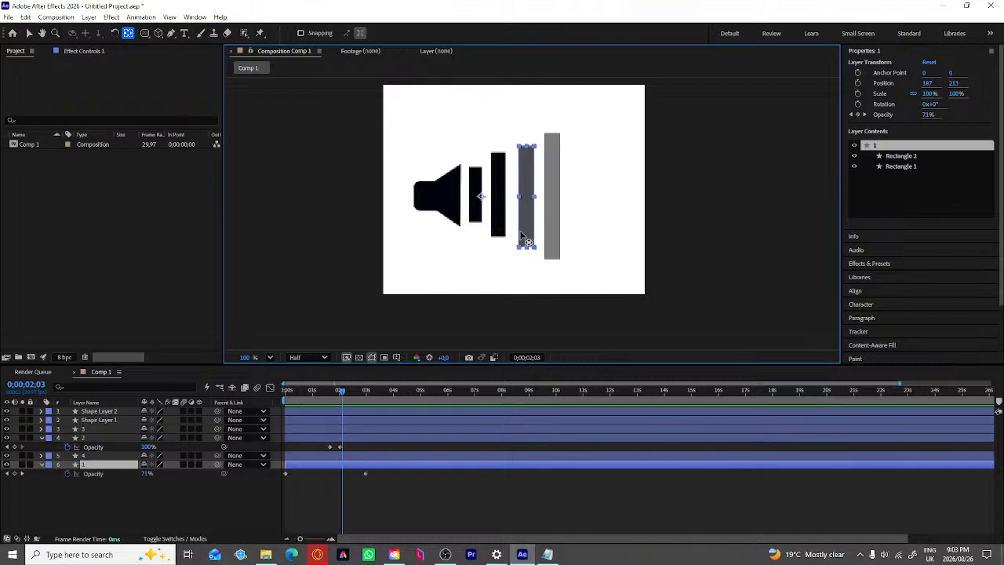
key(t)
click(512, 277)
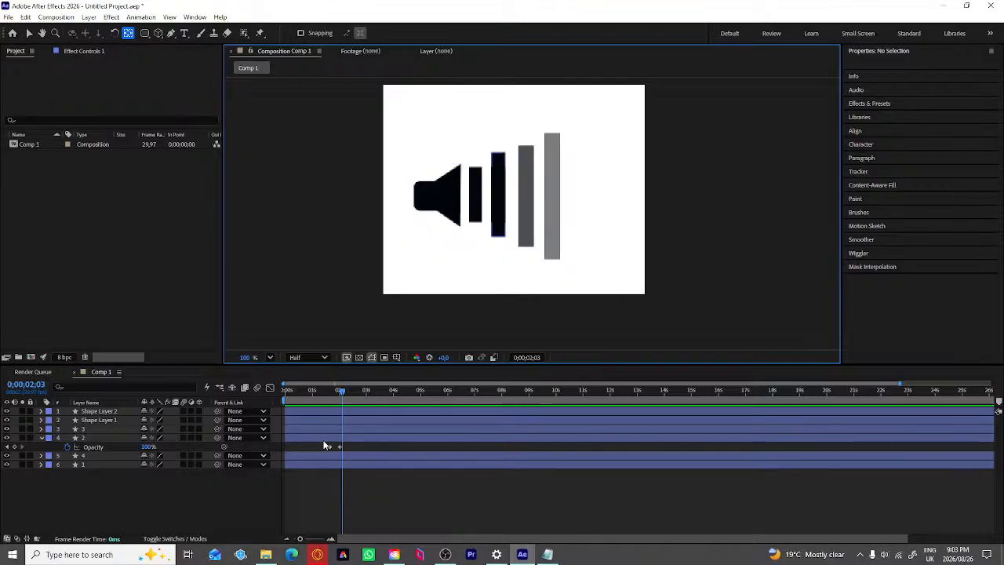
key(u)
key(u)
key(u)
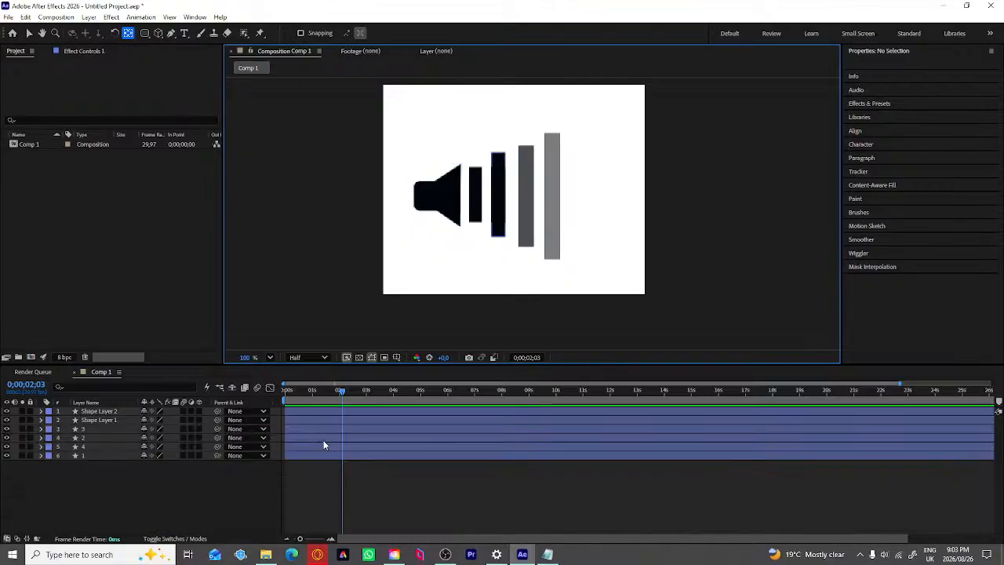
click(532, 245)
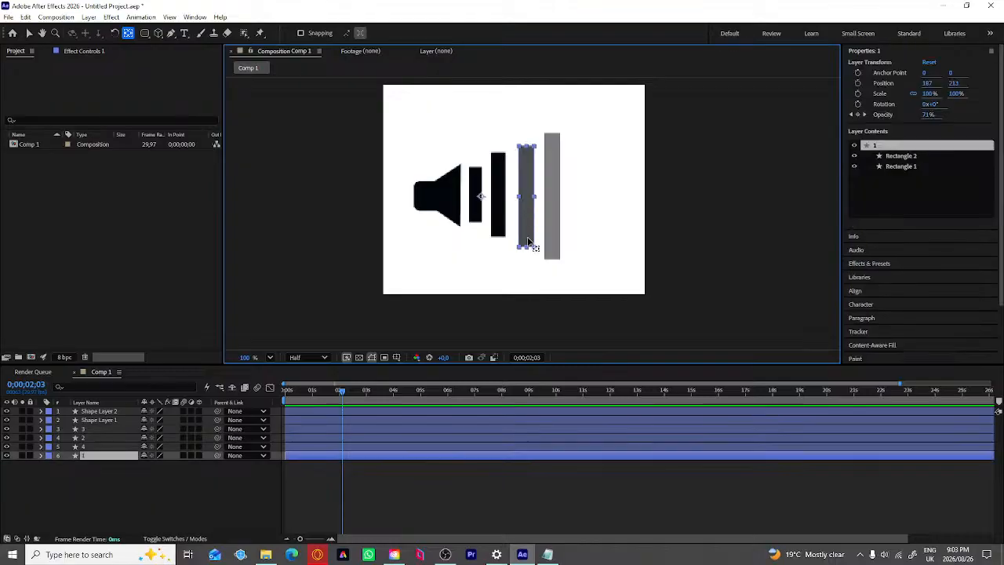
key(u)
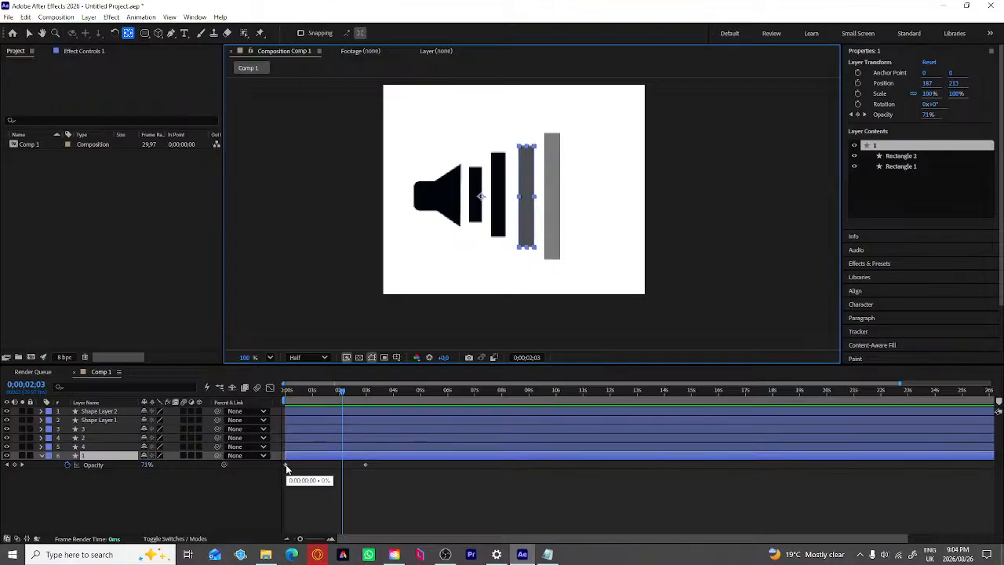
Step: Try moving the first Opacity keyframe of layer 1, the third bar, to about 0;00;02;03
drag(284, 465, 343, 465)
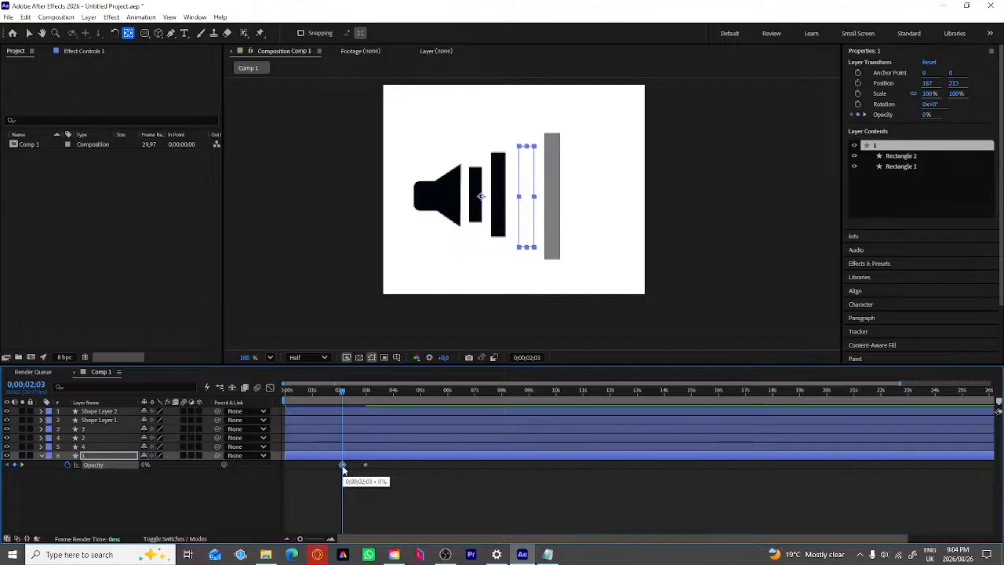
drag(343, 468, 219, 477)
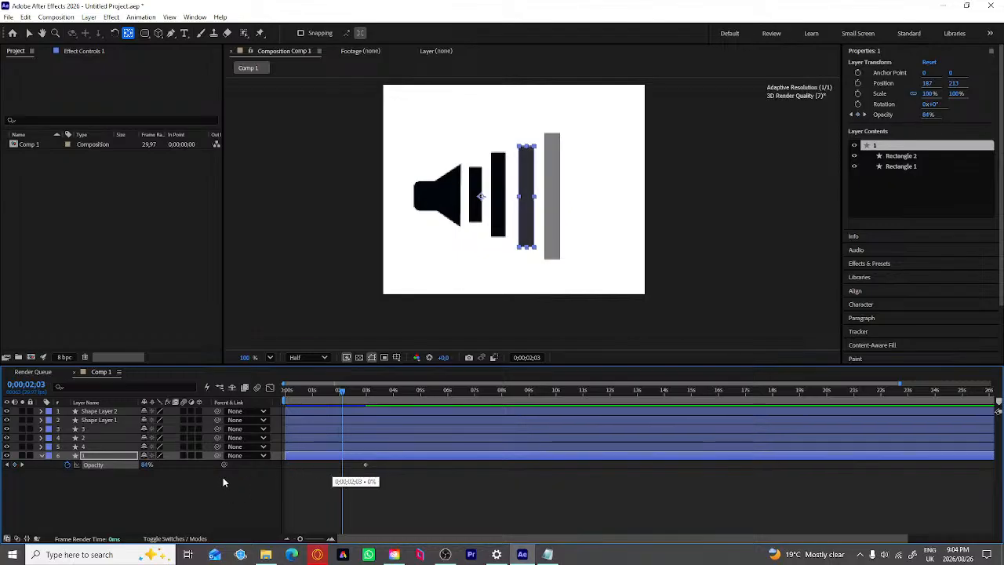
drag(288, 474, 342, 472)
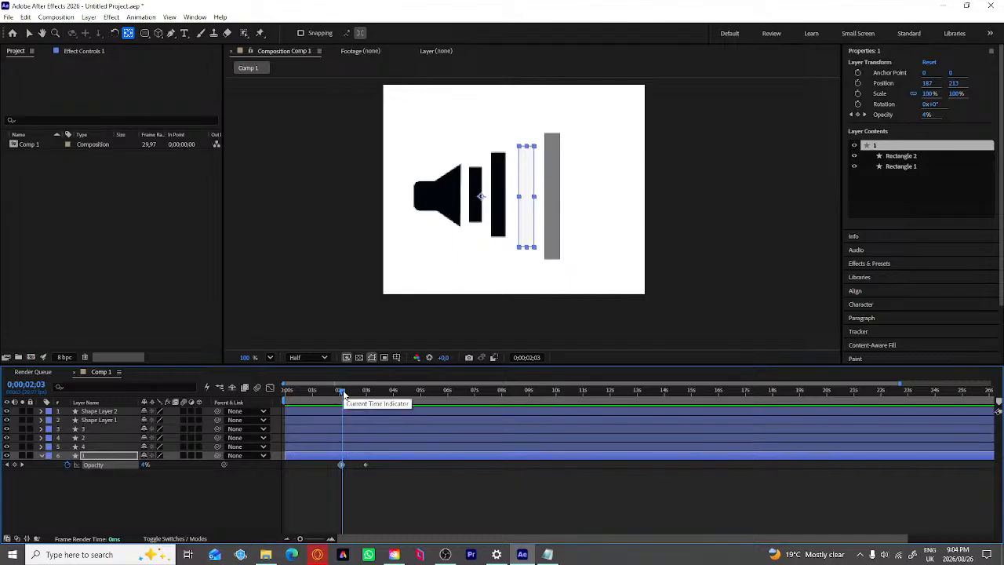
Step: Replace layer 1's two Opacity keyframes with the pair copied from layer 2, pasted at 0;00;02;05
mouse_move(343, 395)
mouse_down()
mouse_move(369, 392)
mouse_move(345, 393)
mouse_up()
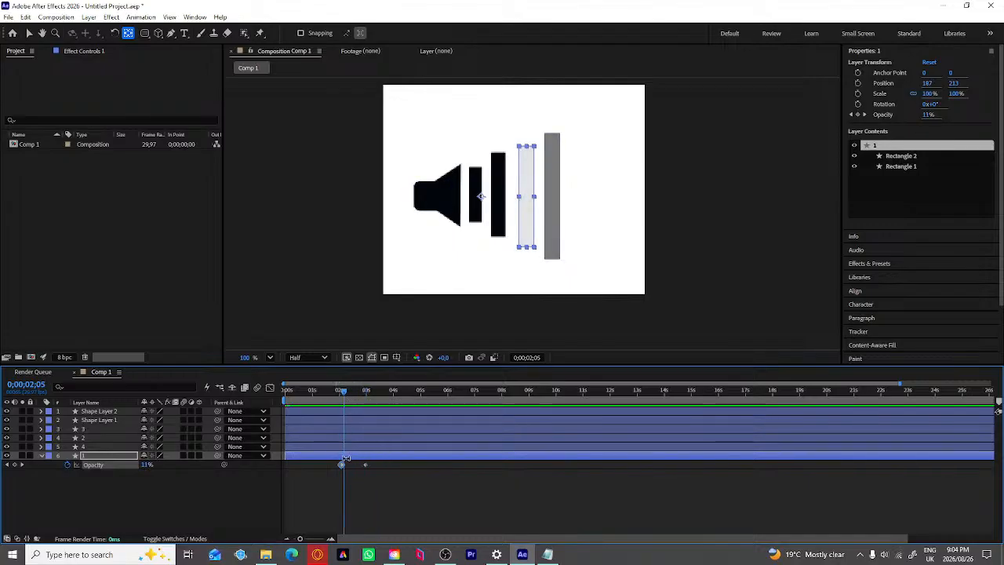
click(355, 495)
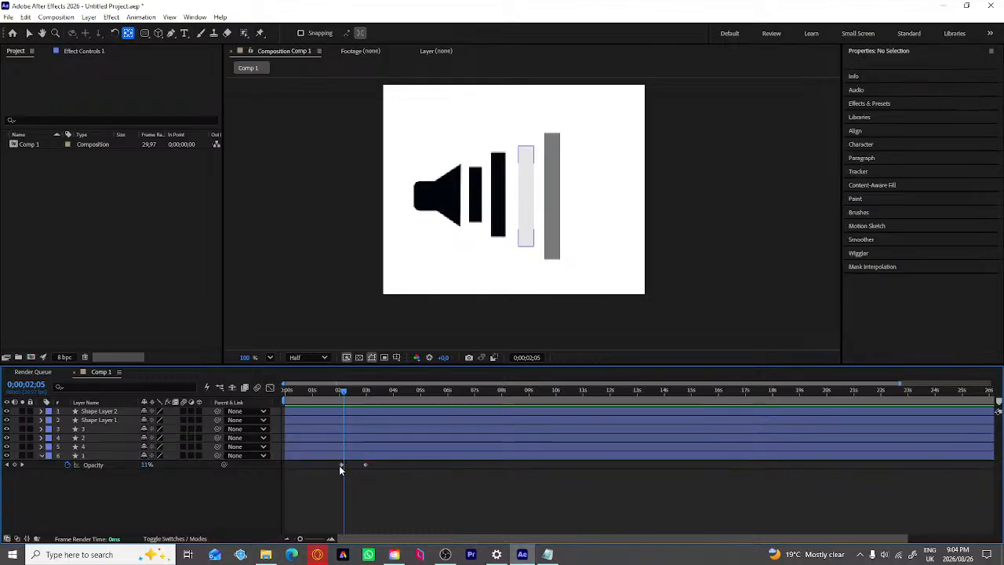
drag(375, 464, 322, 463)
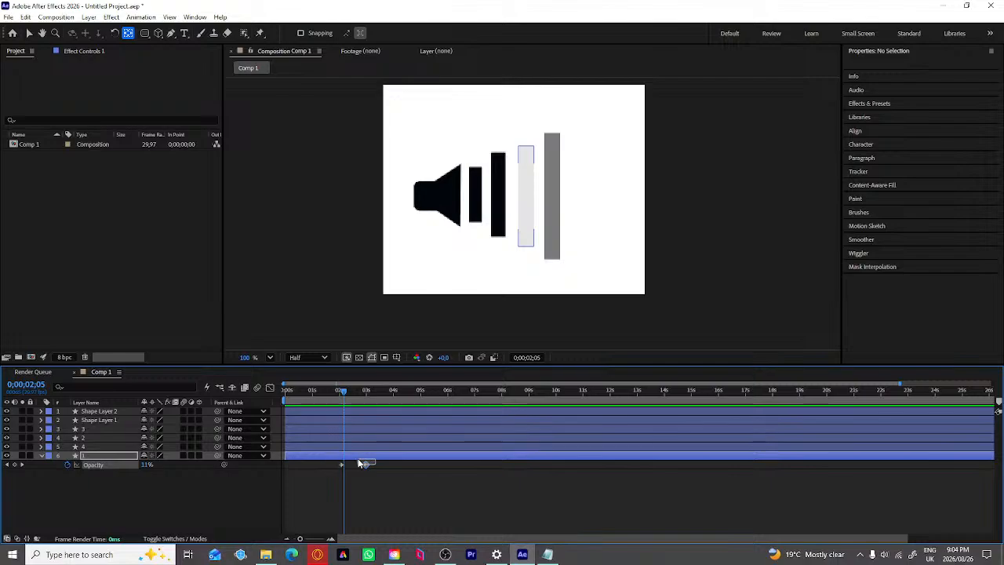
click(400, 476)
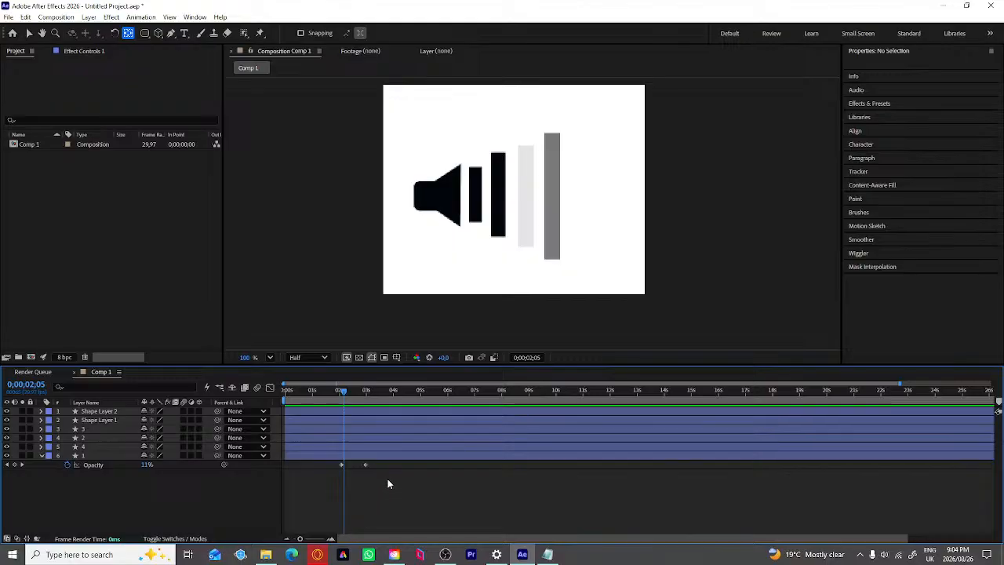
drag(388, 476, 327, 467)
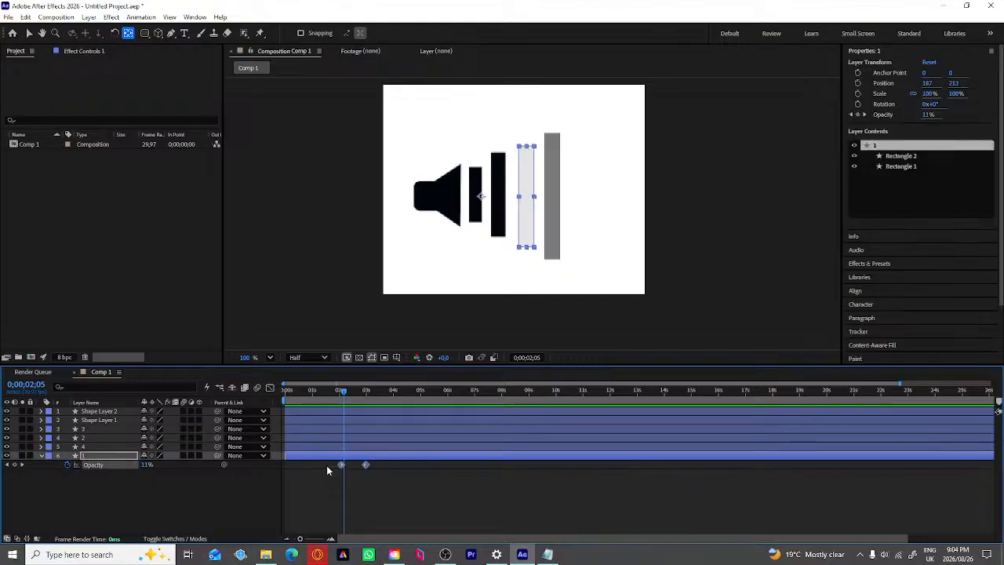
key(Delete)
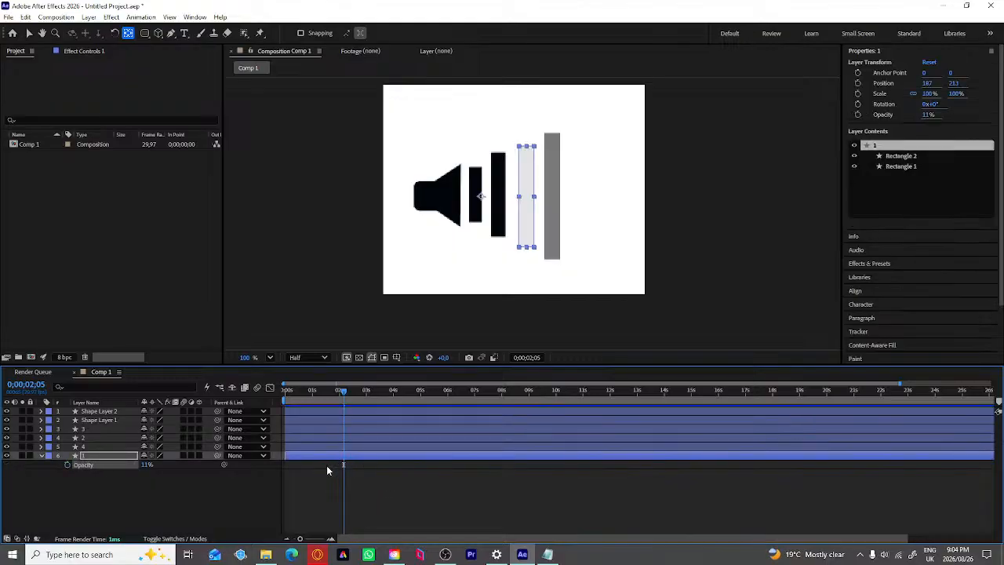
key(ctrl+z)
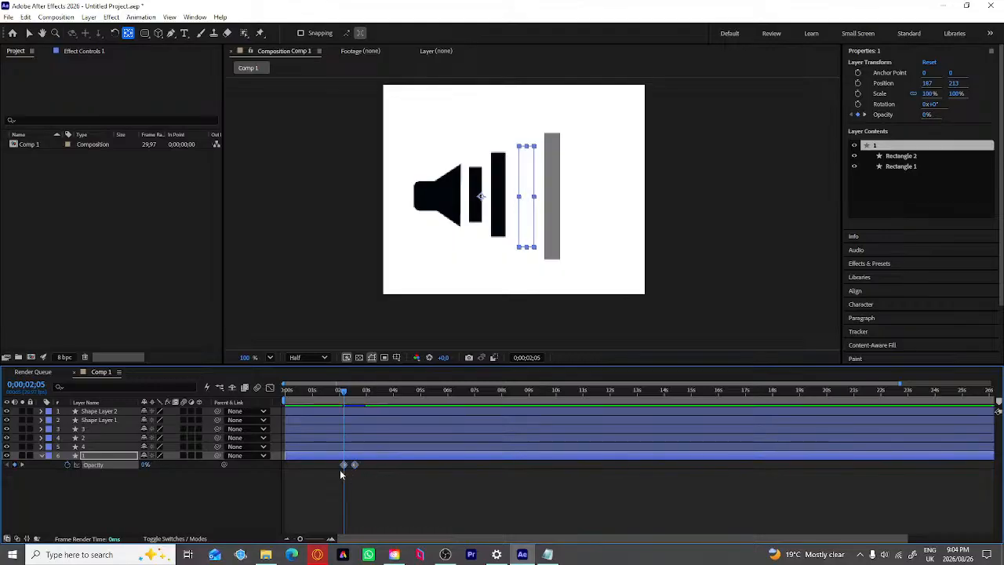
Step: Shift layer 1's Opacity keyframe pair to end at about 0;00;03;00 and scrub to 0;00;03;09 to check the third bar
mouse_move(353, 465)
drag(354, 465, 366, 464)
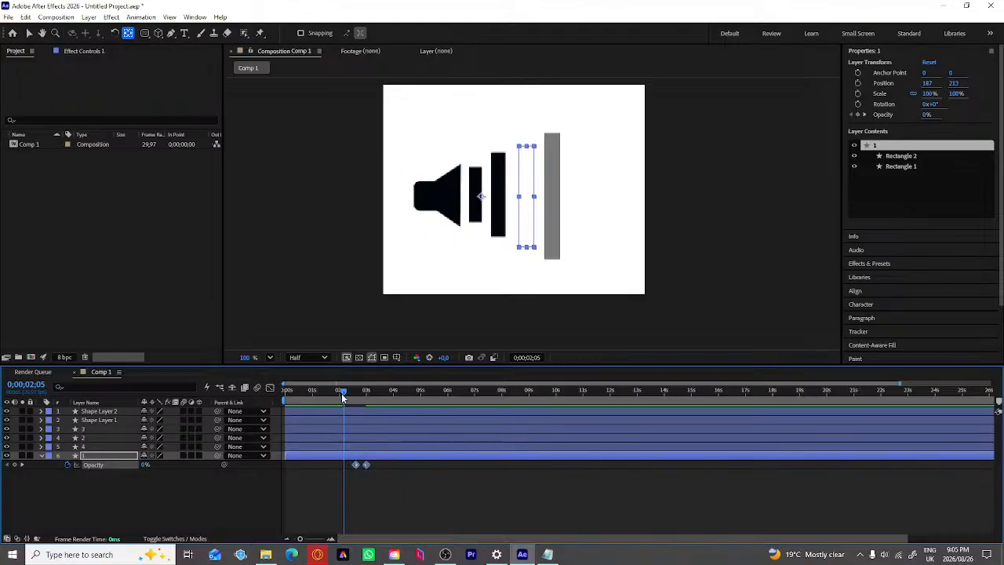
drag(345, 395, 369, 396)
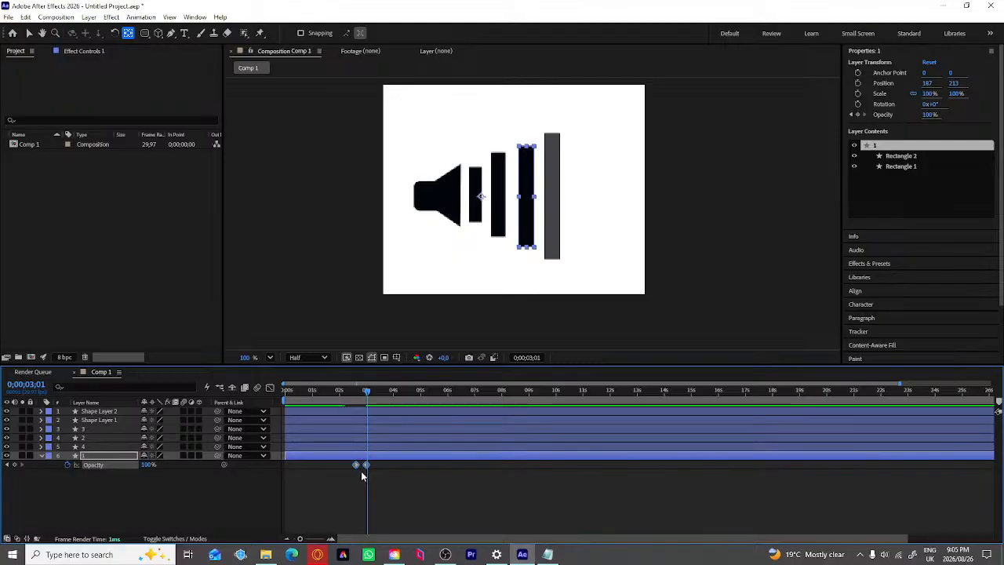
click(361, 471)
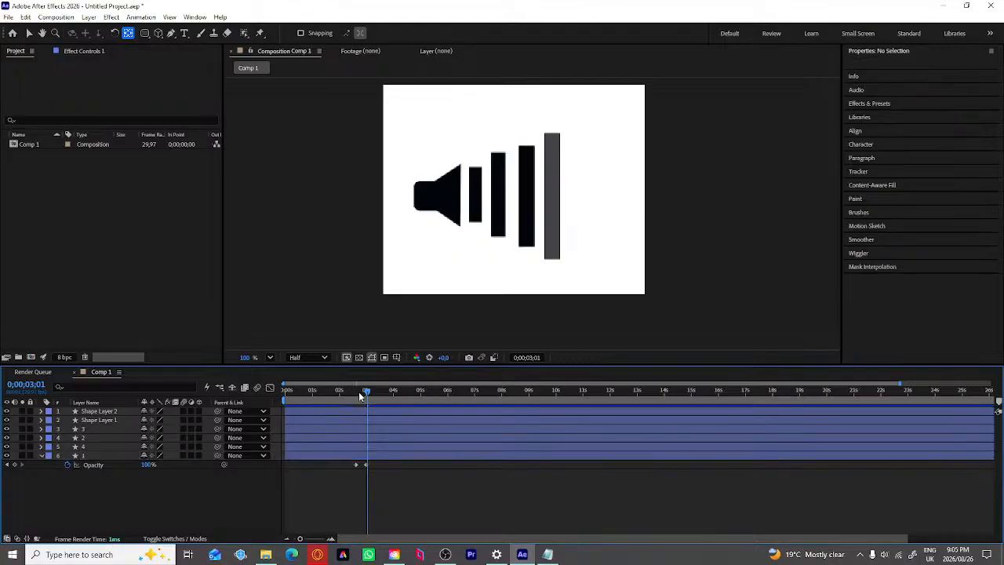
mouse_move(369, 392)
mouse_down()
mouse_move(324, 397)
mouse_move(378, 392)
mouse_move(309, 409)
mouse_move(375, 400)
mouse_up()
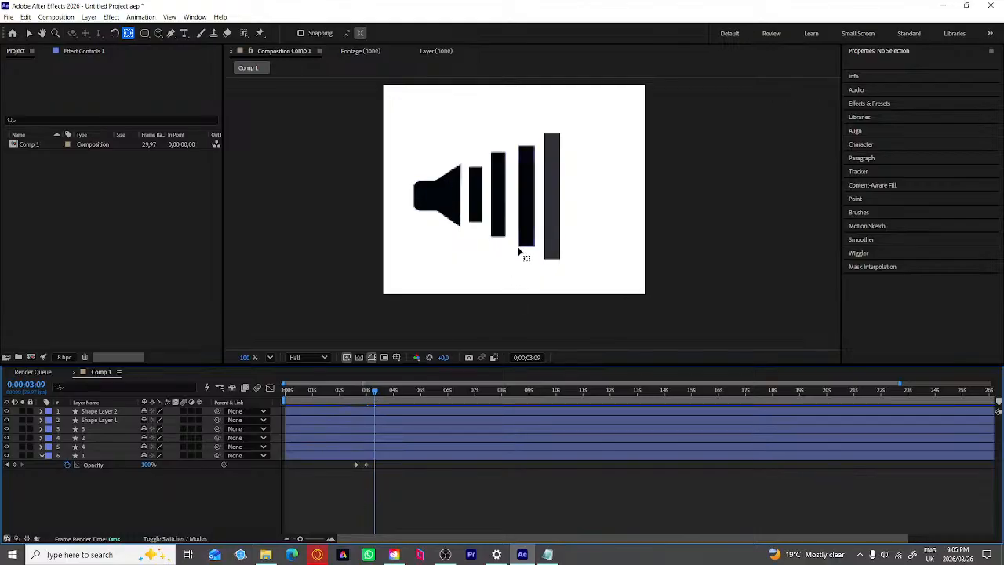
Step: Delete both Opacity keyframes of layer 4, the fourth bar, collapsing layer 1's properties first
click(554, 246)
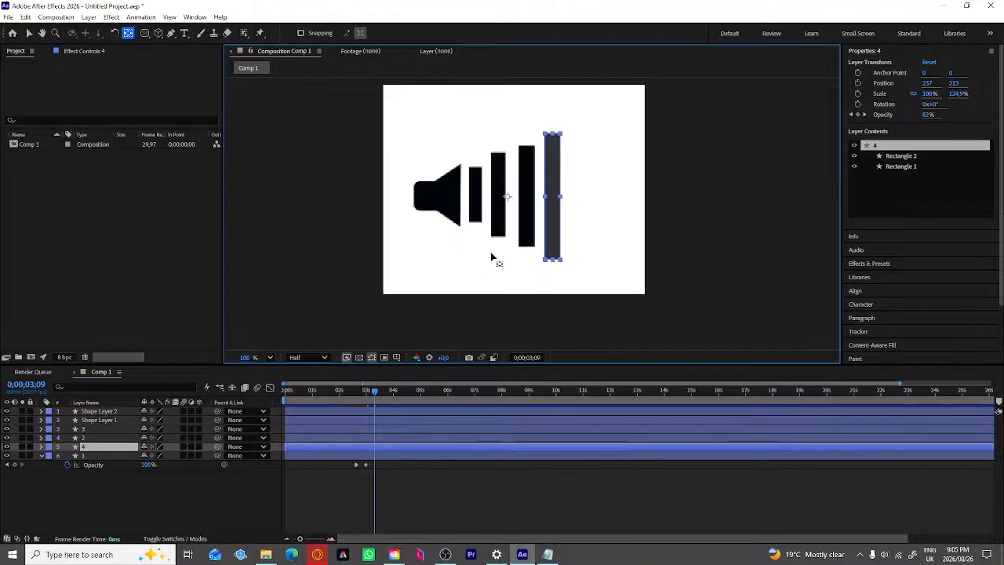
click(40, 454)
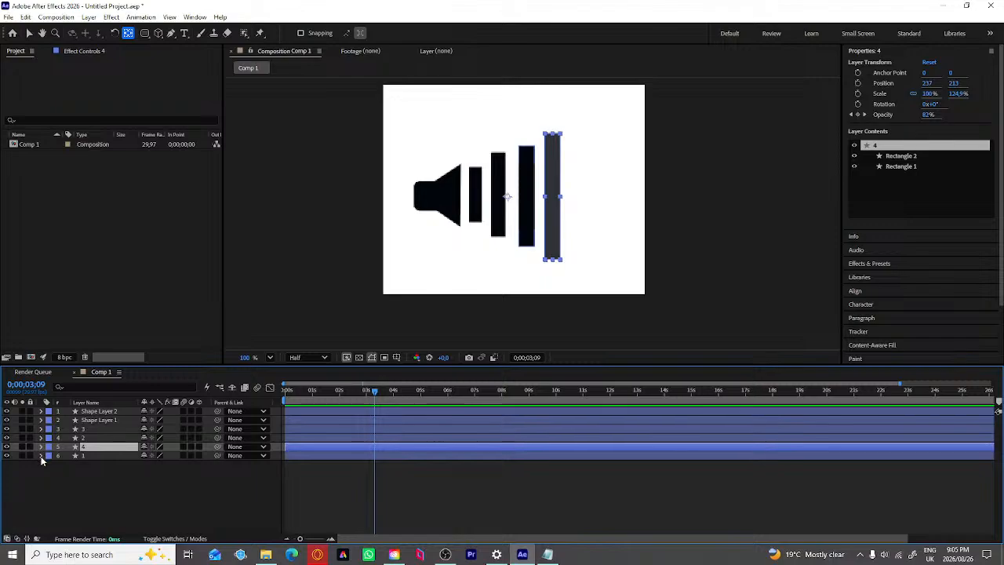
click(41, 455)
drag(375, 392, 354, 392)
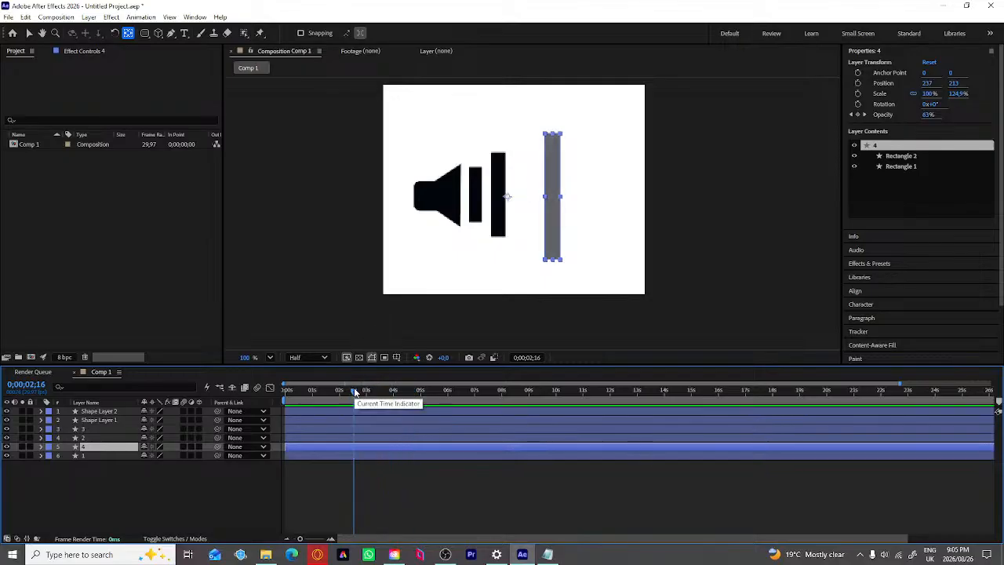
key(Caps_Lock)
key(Caps_Lock)
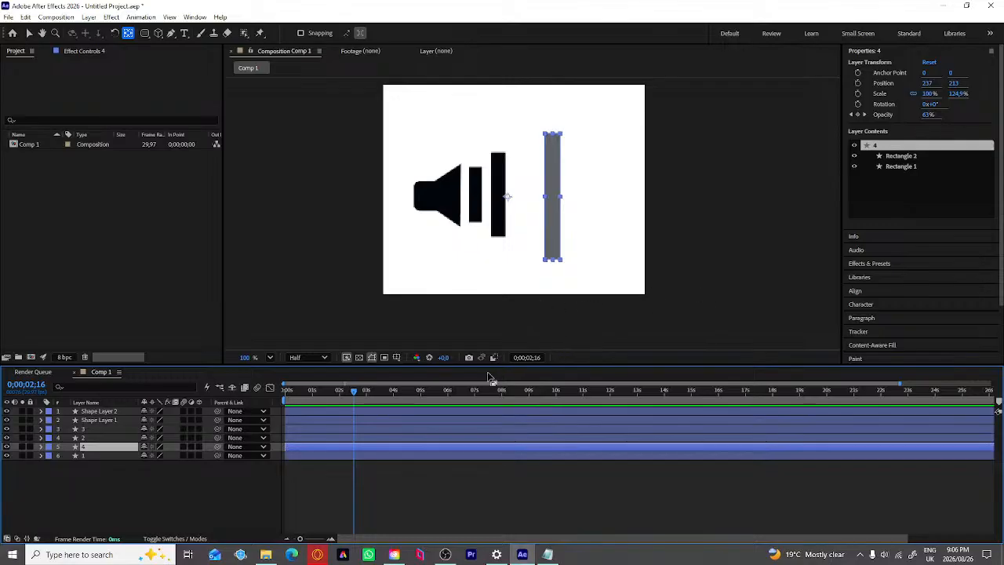
key(t)
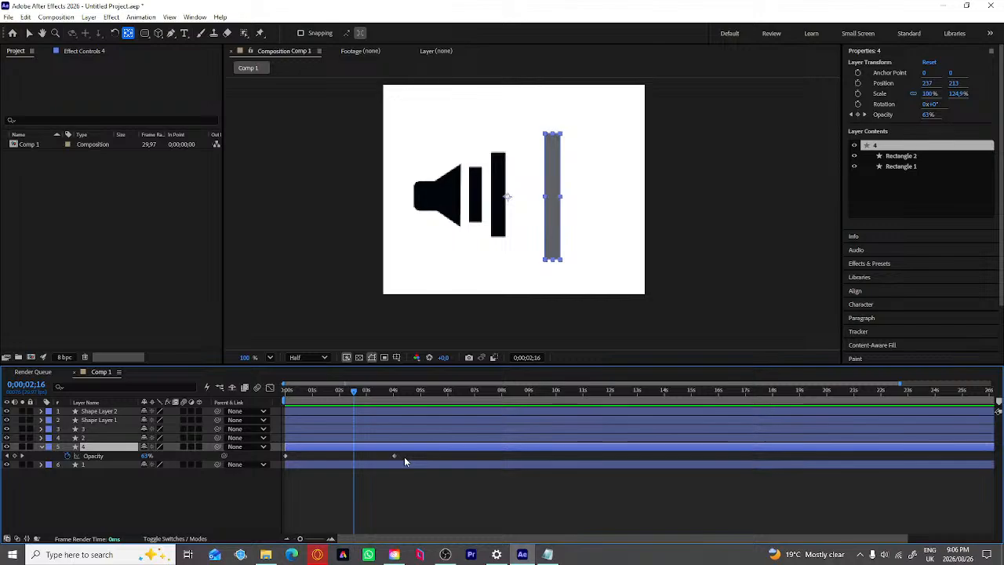
drag(404, 461, 278, 464)
key(Delete)
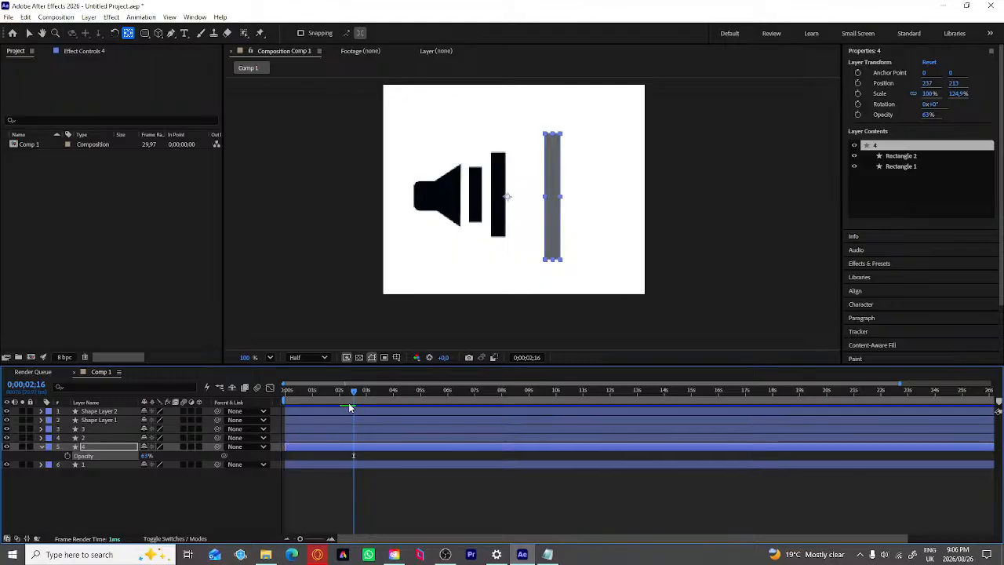
Step: Paste the copied Opacity keyframe pair onto layer 4, the fourth bar, at 0;00;04;01
drag(355, 394, 395, 403)
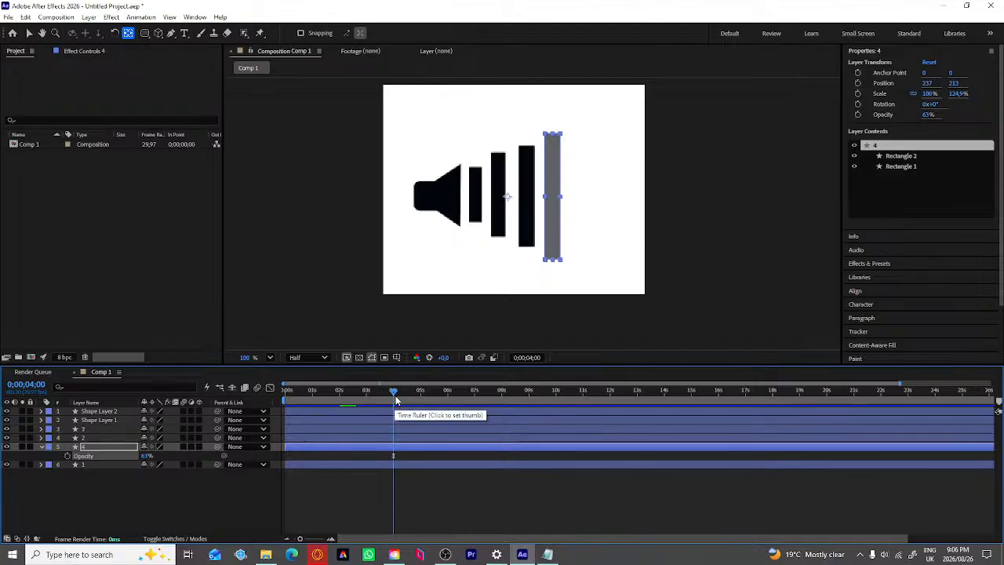
click(395, 392)
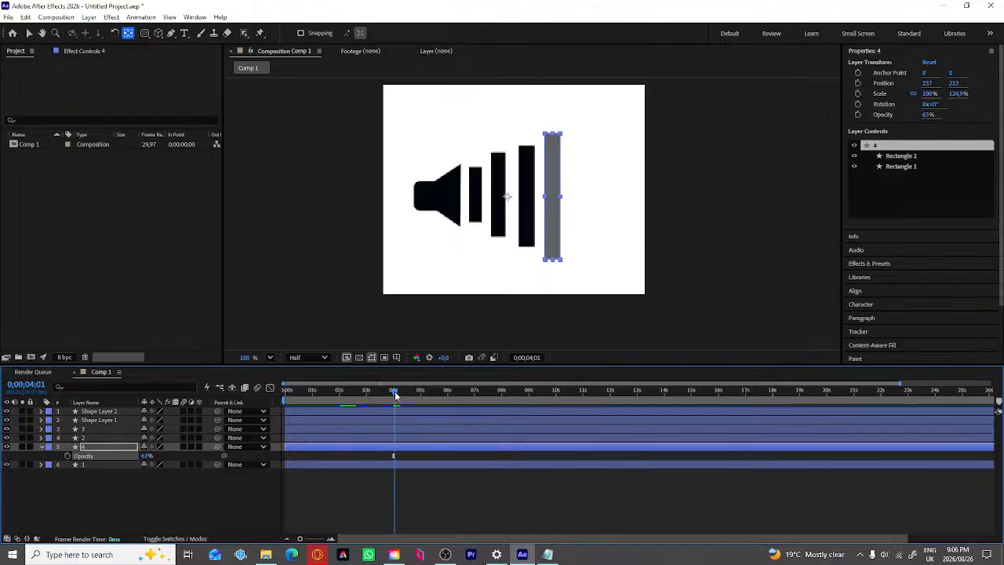
click(394, 392)
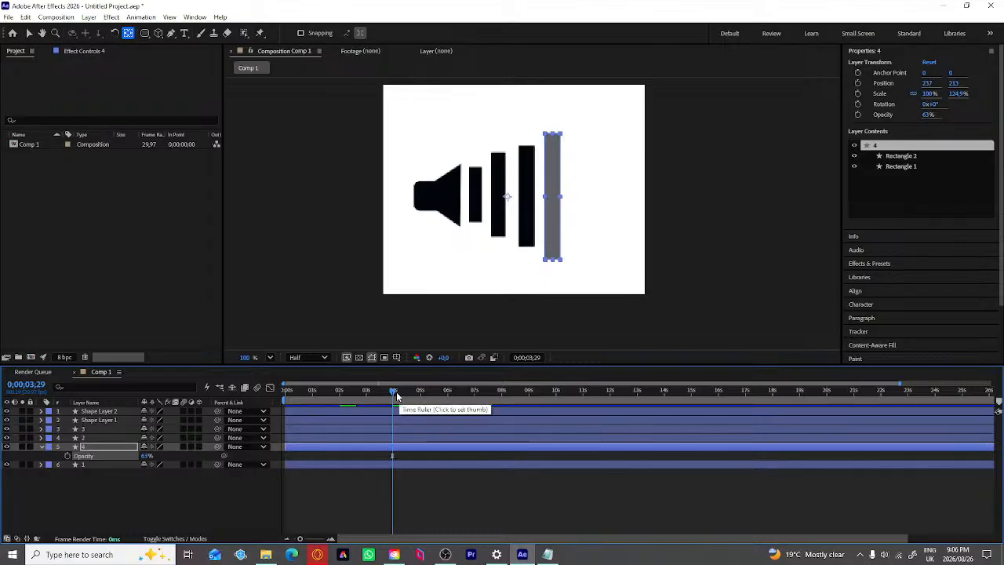
click(394, 392)
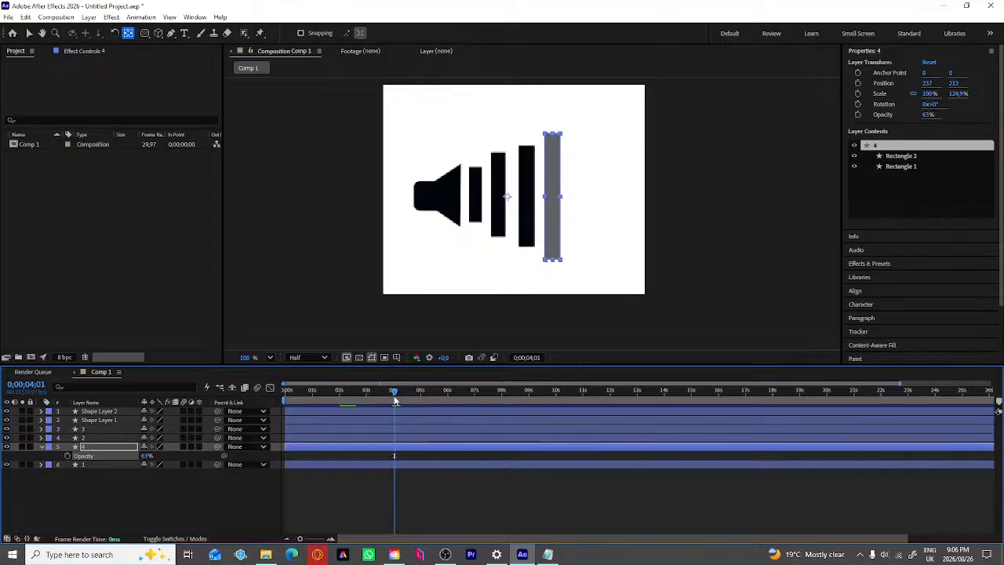
key(ctrl+v)
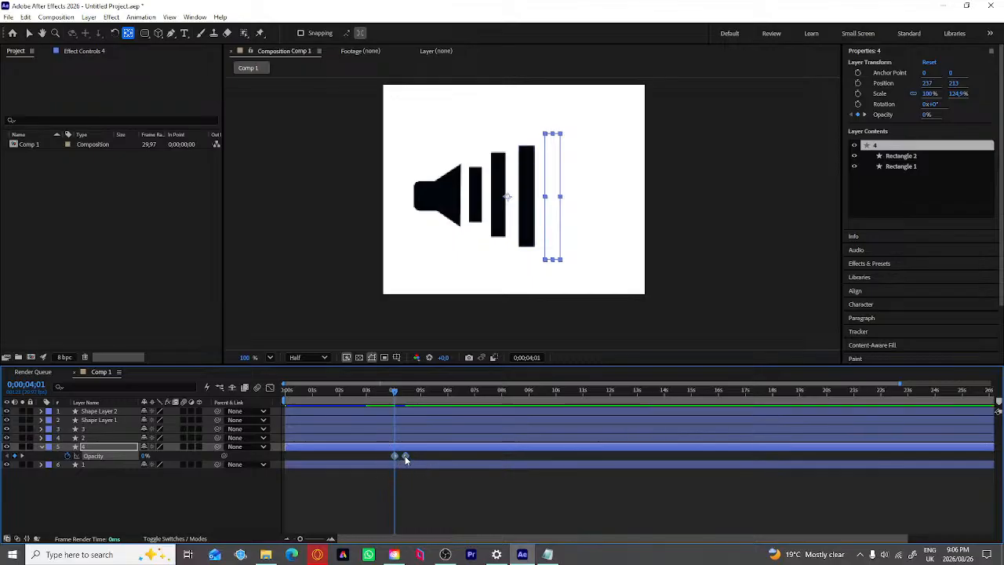
Step: Shift layer 4's Opacity keyframe pair earlier so it ends at 0;00;04;01, and collapse the layer's properties
double_click(404, 456)
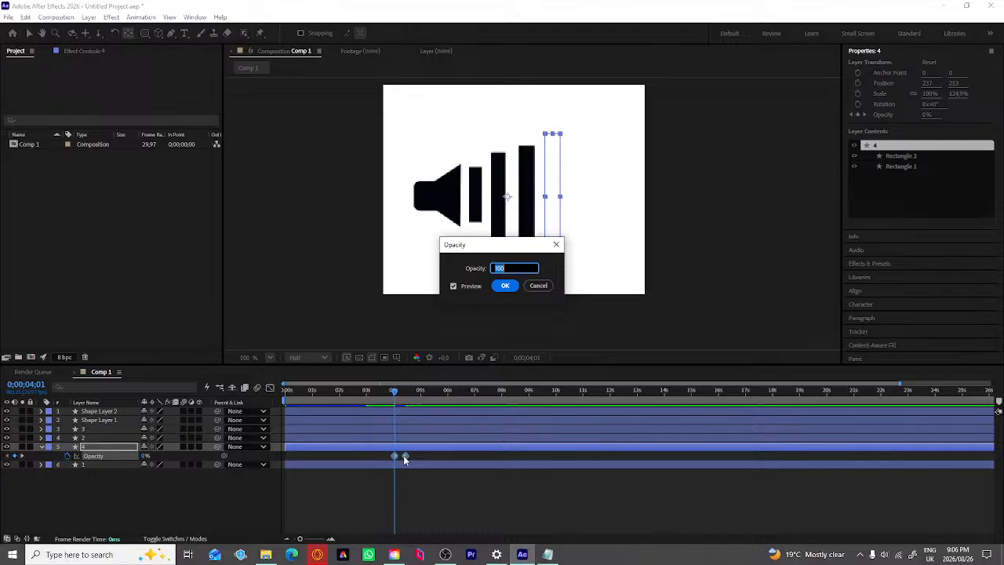
click(540, 286)
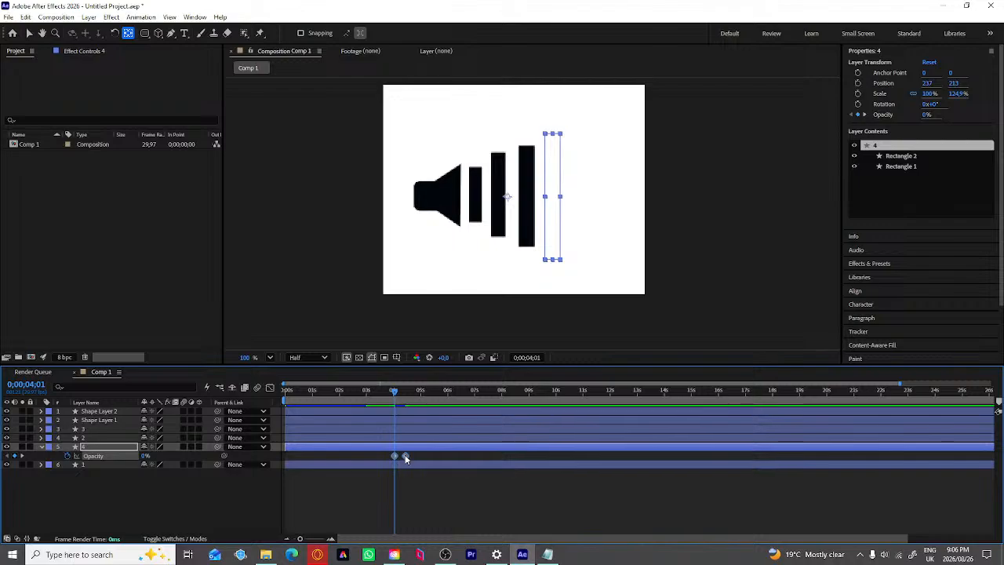
mouse_move(406, 458)
mouse_down()
mouse_move(385, 460)
mouse_move(396, 460)
mouse_up()
click(419, 510)
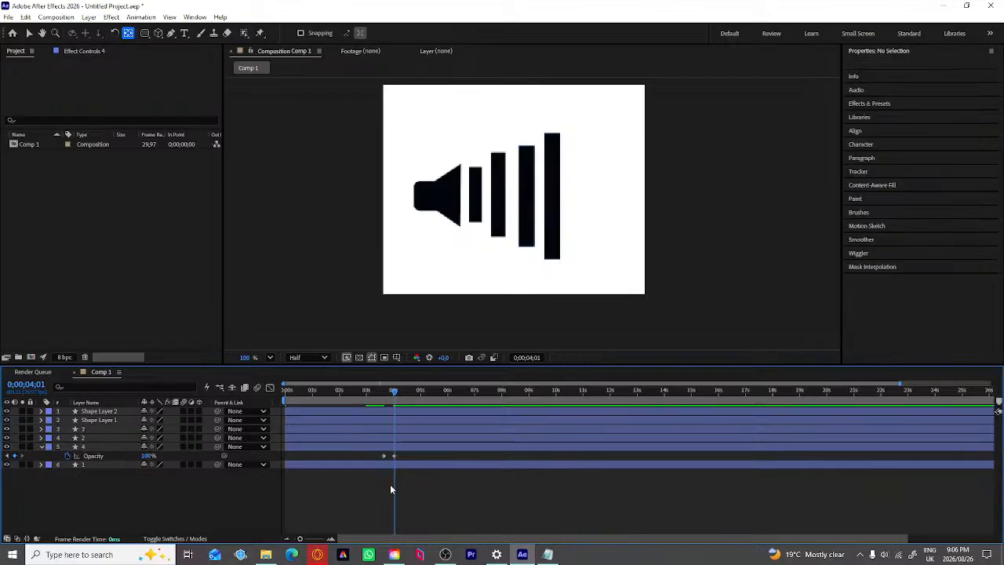
click(42, 447)
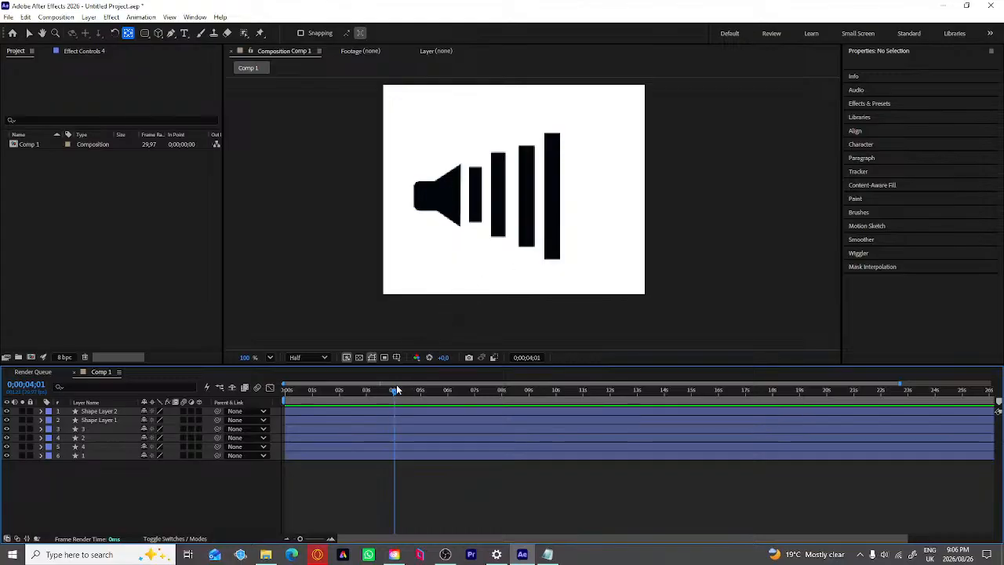
Step: Preview the composition from 0;00;00;00 to check the timing of all four bars
drag(395, 386, 374, 400)
drag(402, 402, 162, 440)
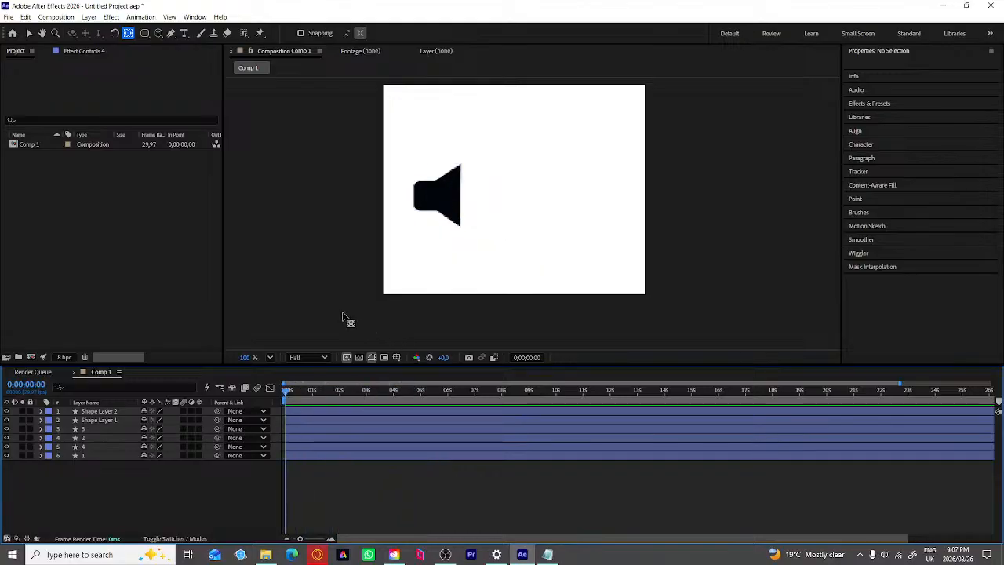
key(space)
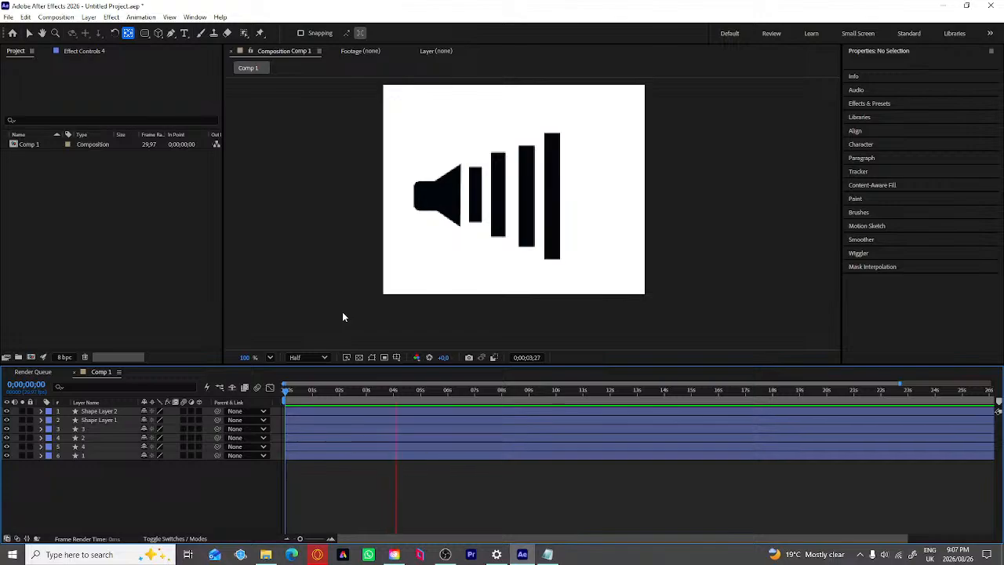
key(space)
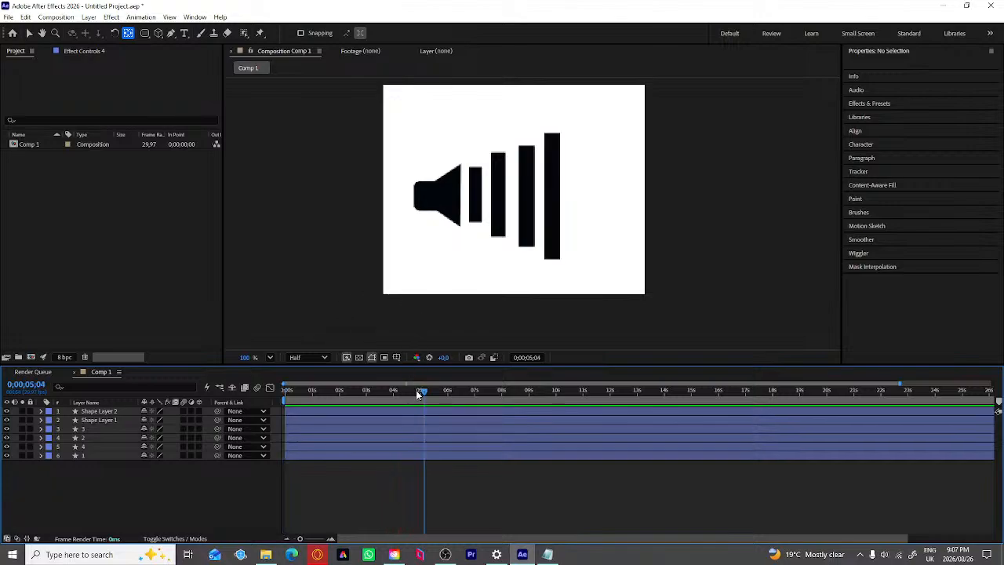
Step: Delete both Opacity keyframes of layer 3, the first bar beside the speaker
drag(421, 391, 298, 408)
click(475, 214)
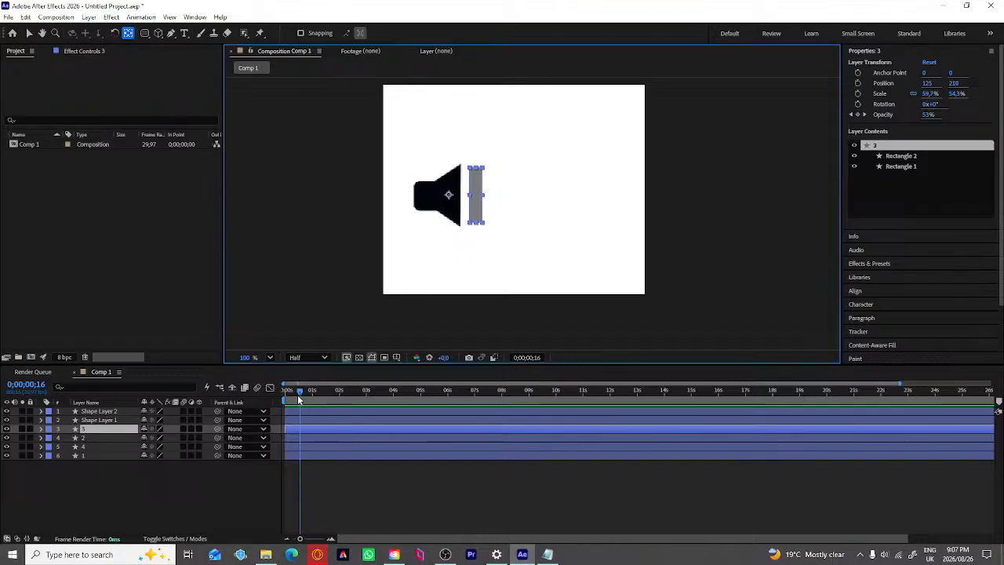
key(t)
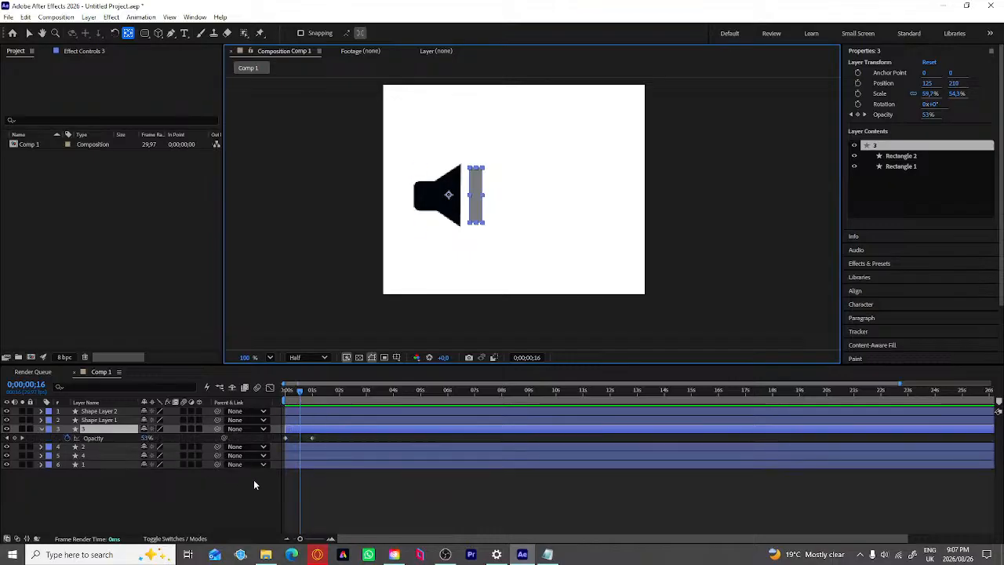
click(311, 438)
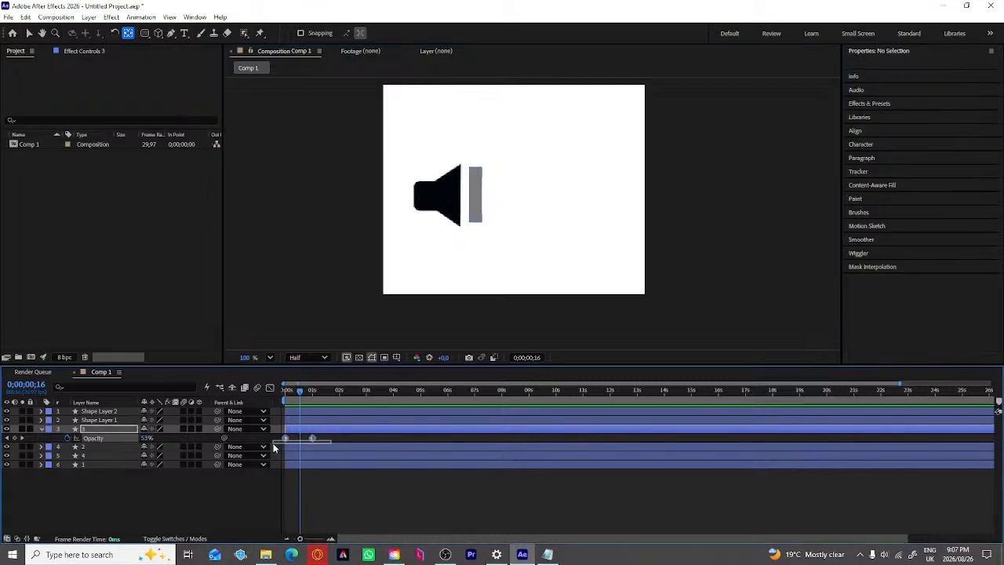
key(Delete)
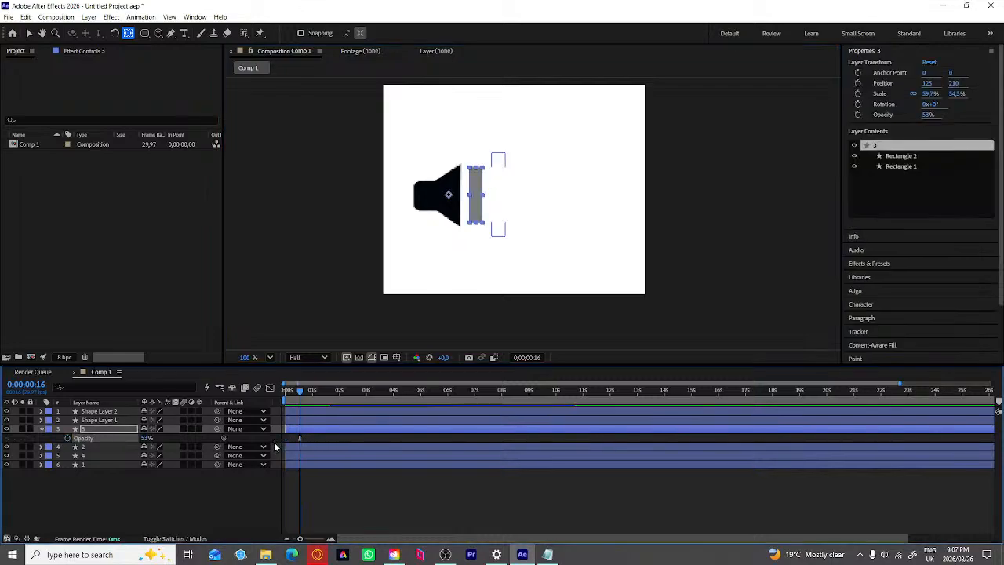
Step: Paste the copied Opacity keyframe pair onto layer 3, shift it to end at 0;00;01;00, and collapse the layer's properties
drag(300, 391, 314, 392)
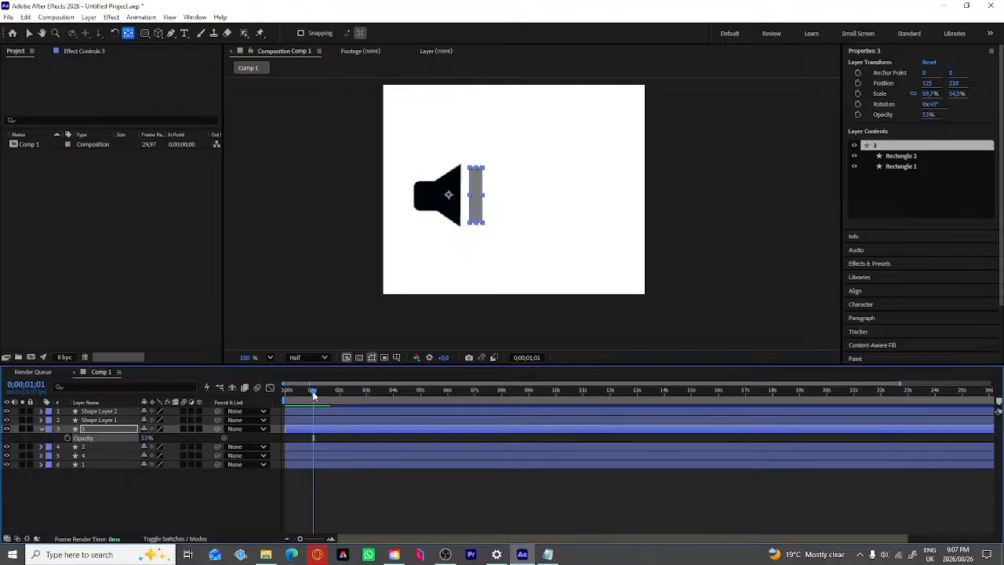
click(311, 391)
key(ctrl+v)
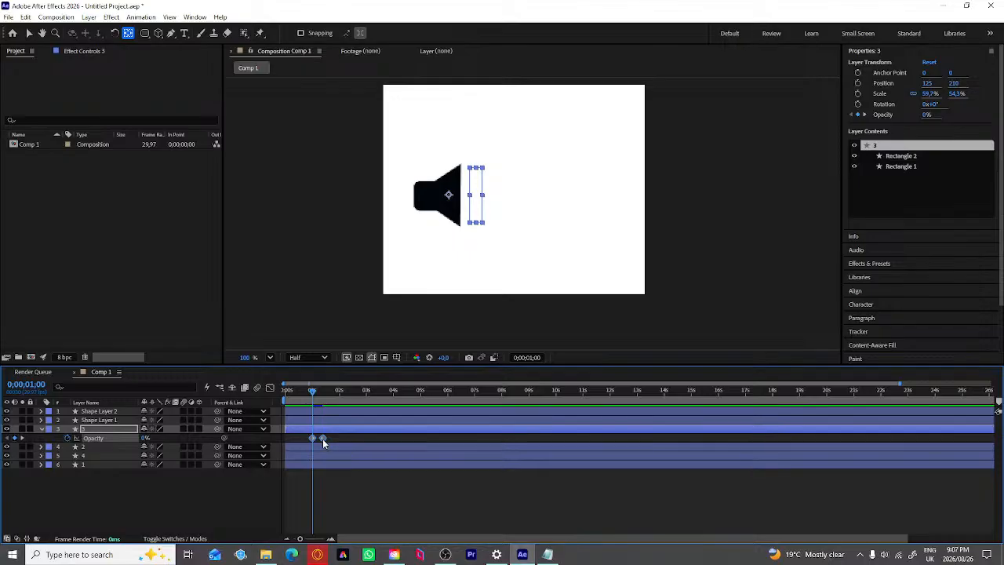
drag(323, 439, 313, 437)
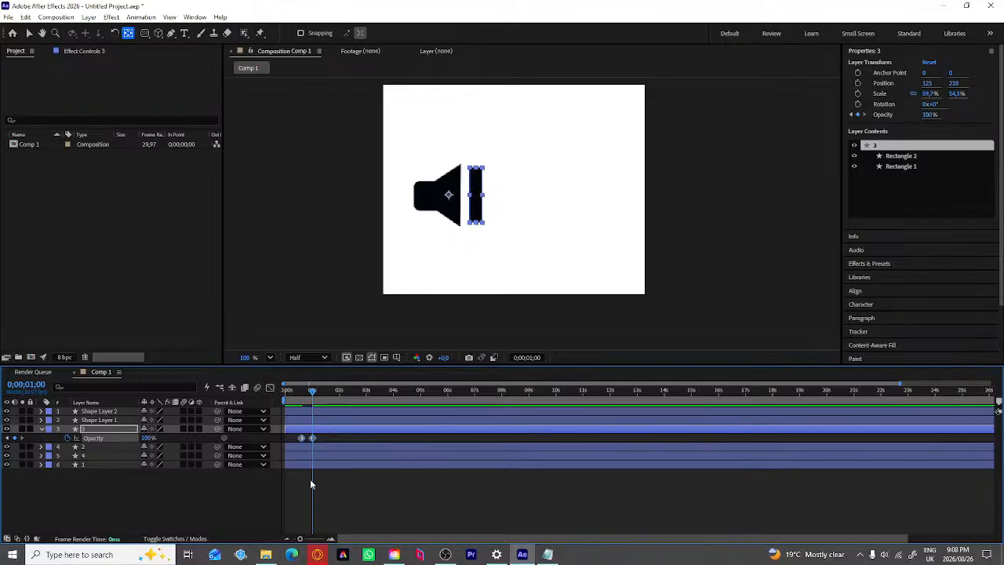
click(361, 518)
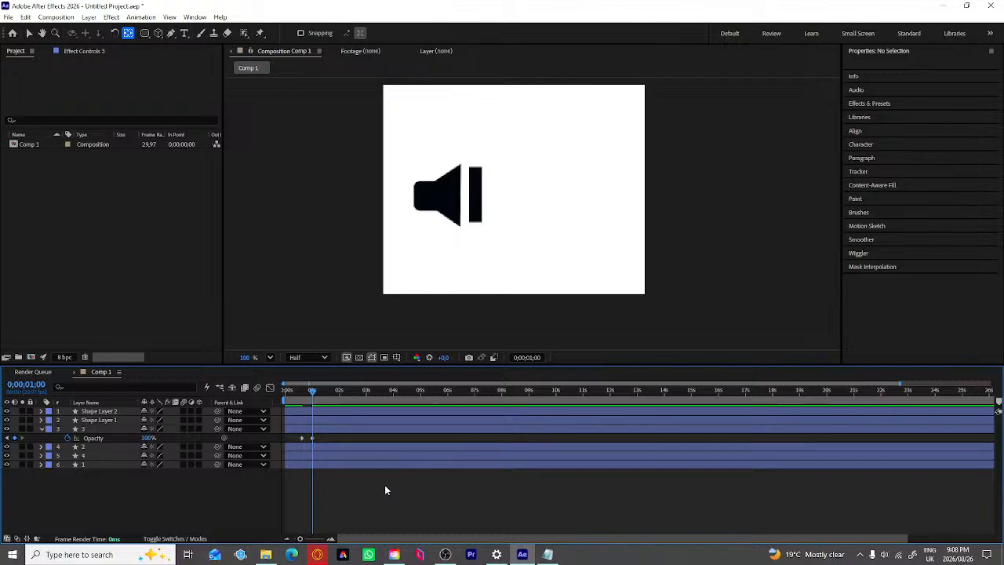
key(u)
key(u)
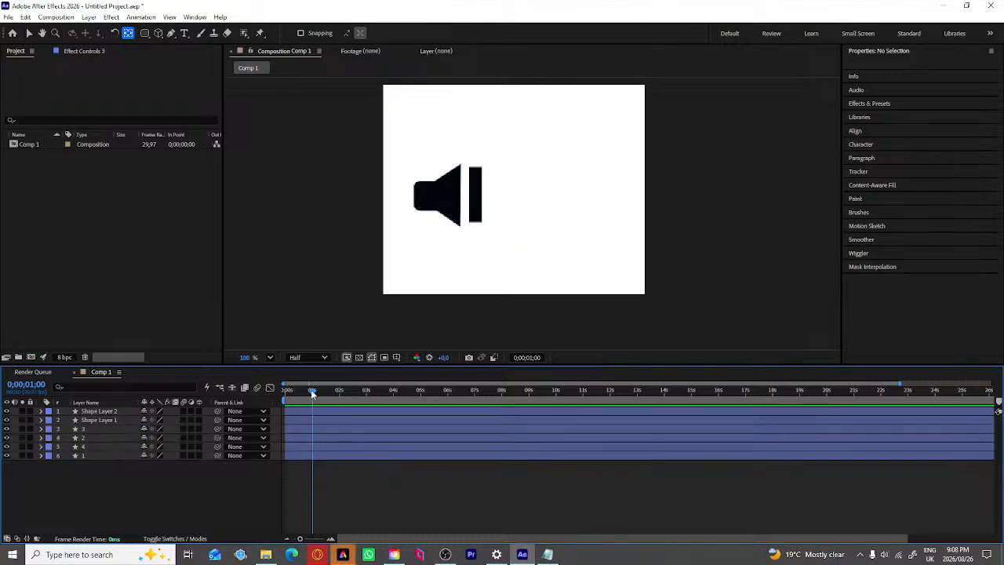
Step: Play and scrub the animation repeatedly from 0;00;00;00 to past 0;00;05;00 to check the staggered appearance of the four bars
drag(313, 391, 285, 392)
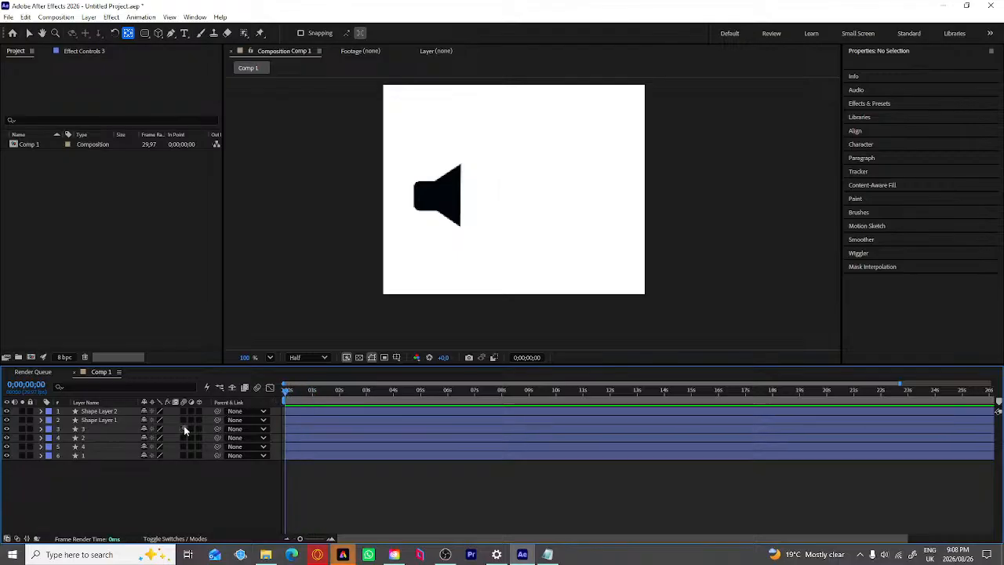
key(space)
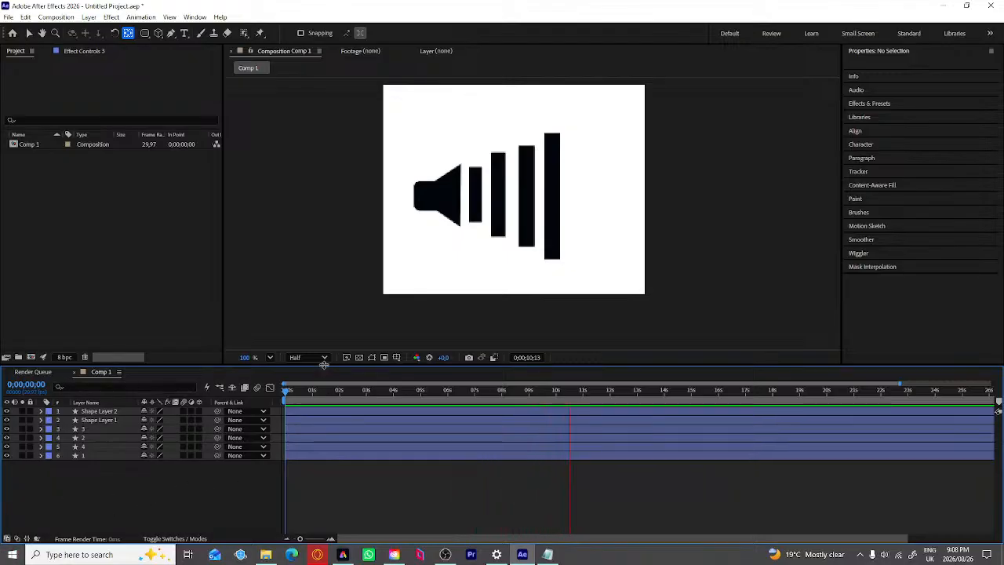
drag(289, 394, 244, 388)
key(space)
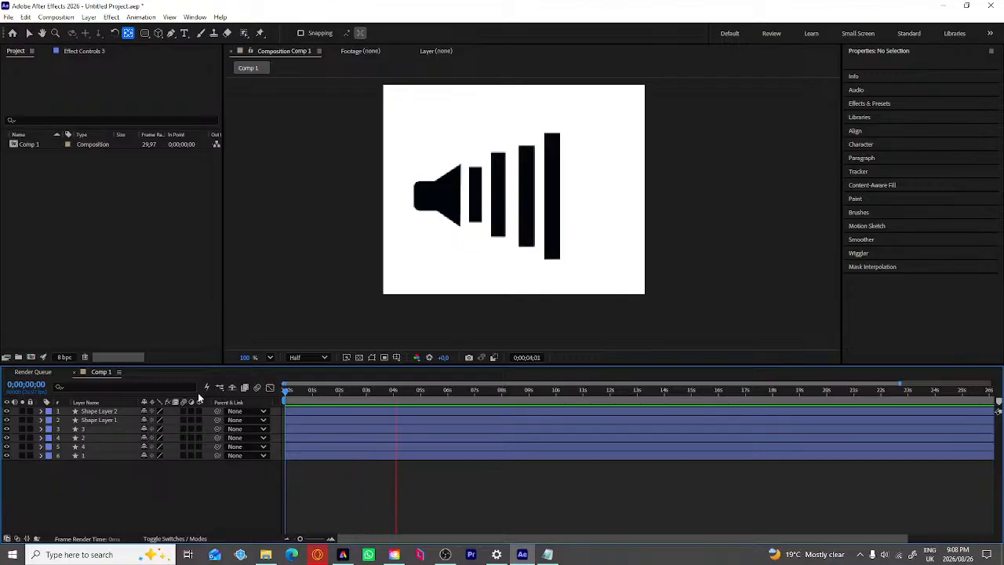
key(space)
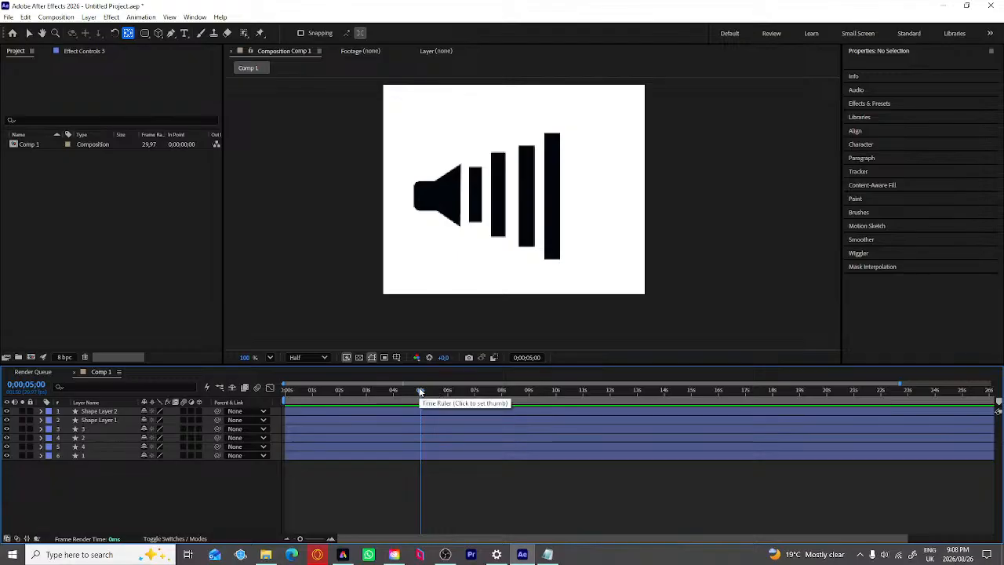
click(368, 403)
drag(351, 402, 223, 442)
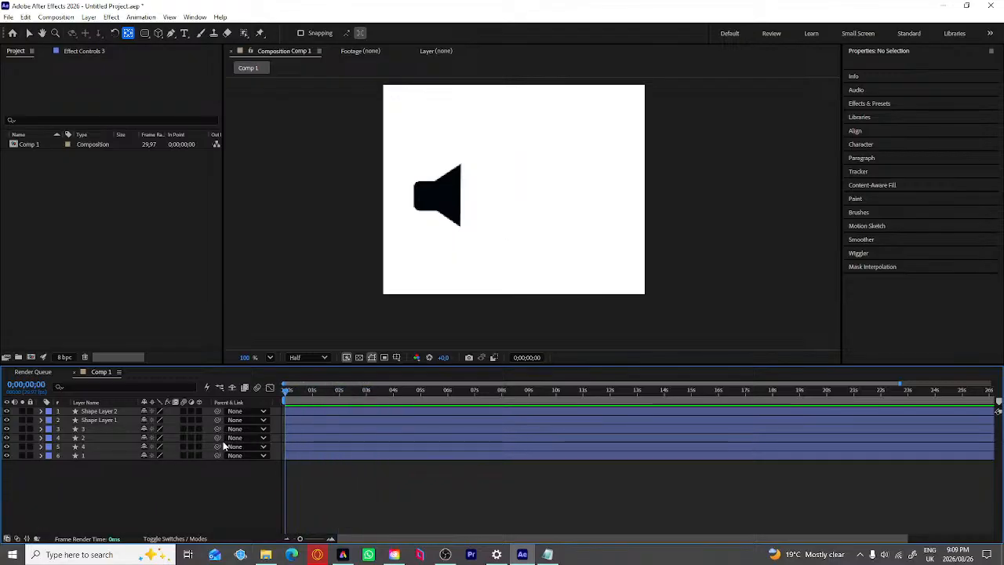
key(space)
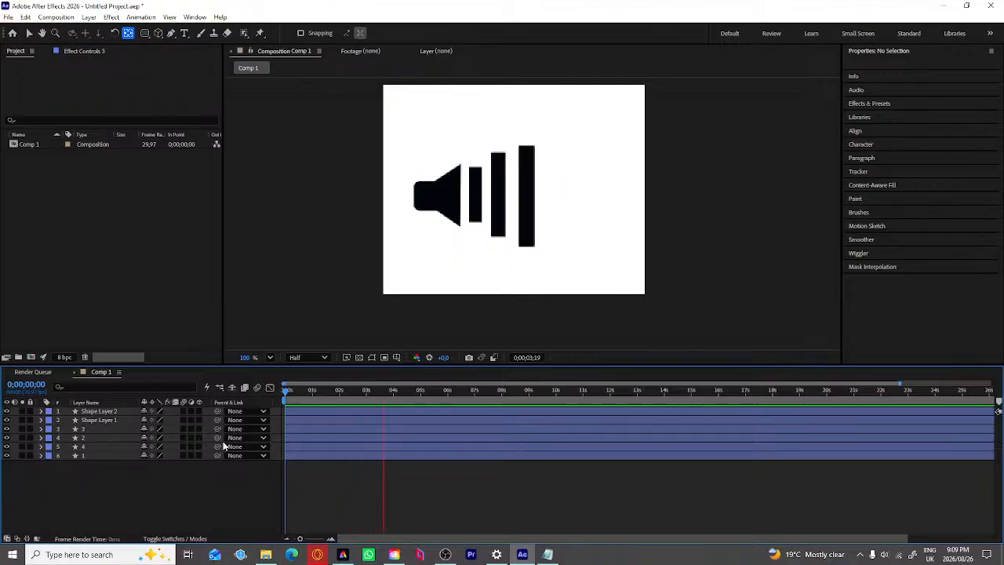
key(space)
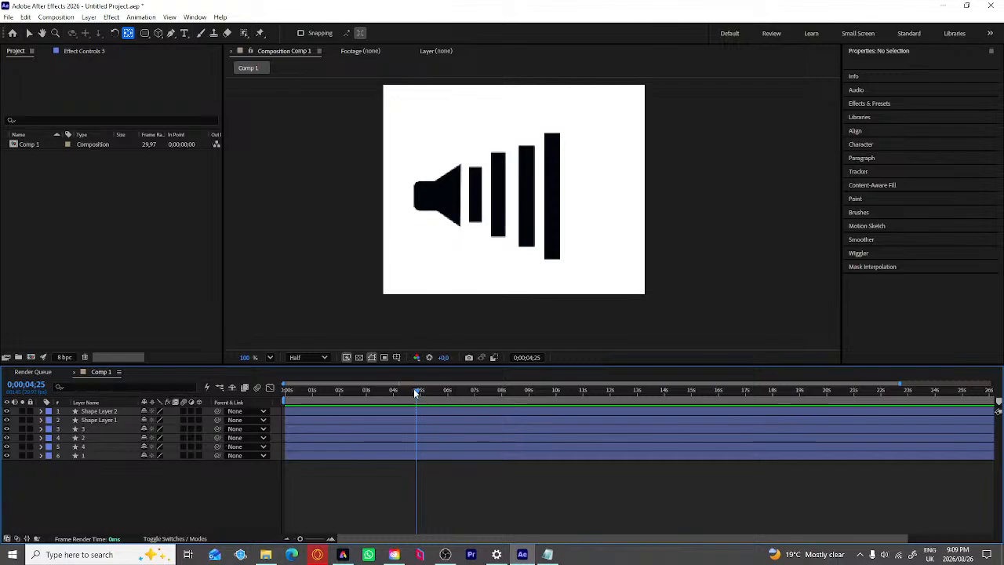
drag(416, 392, 275, 421)
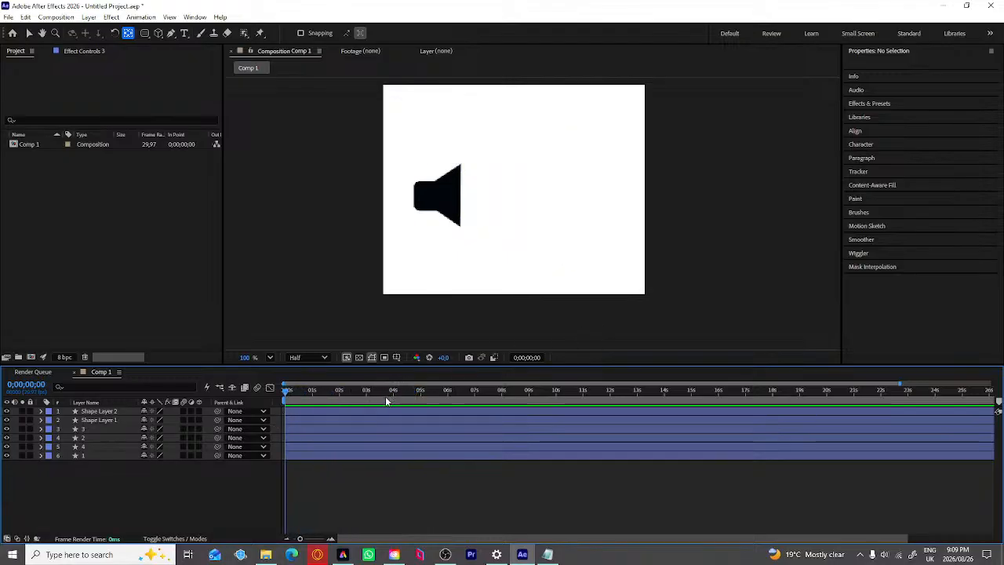
drag(282, 399, 443, 387)
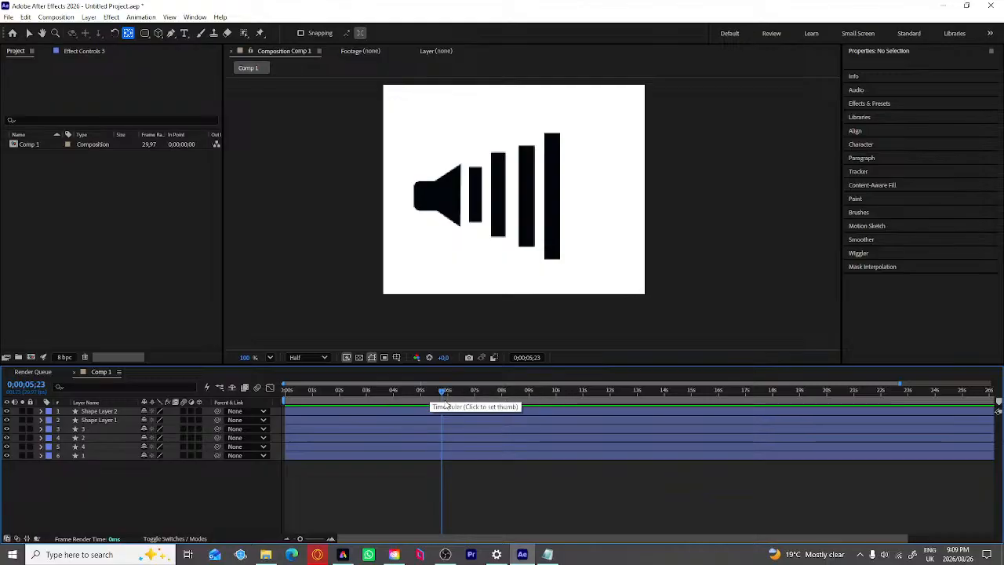
drag(441, 391, 147, 394)
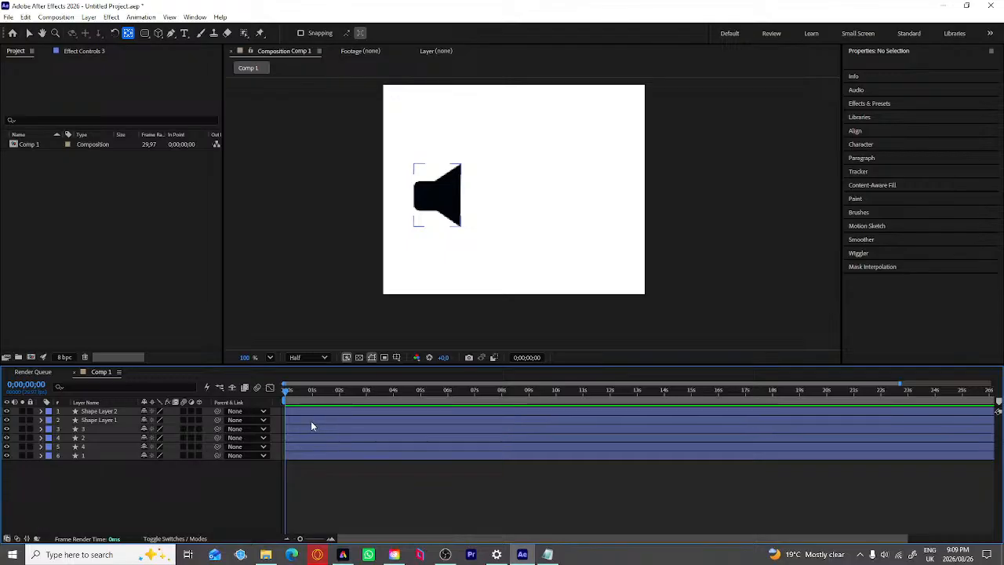
Step: Move the first Opacity keyframe of layer 3, the first bar, to 0;00;00;18 to shorten its fade-in
click(105, 448)
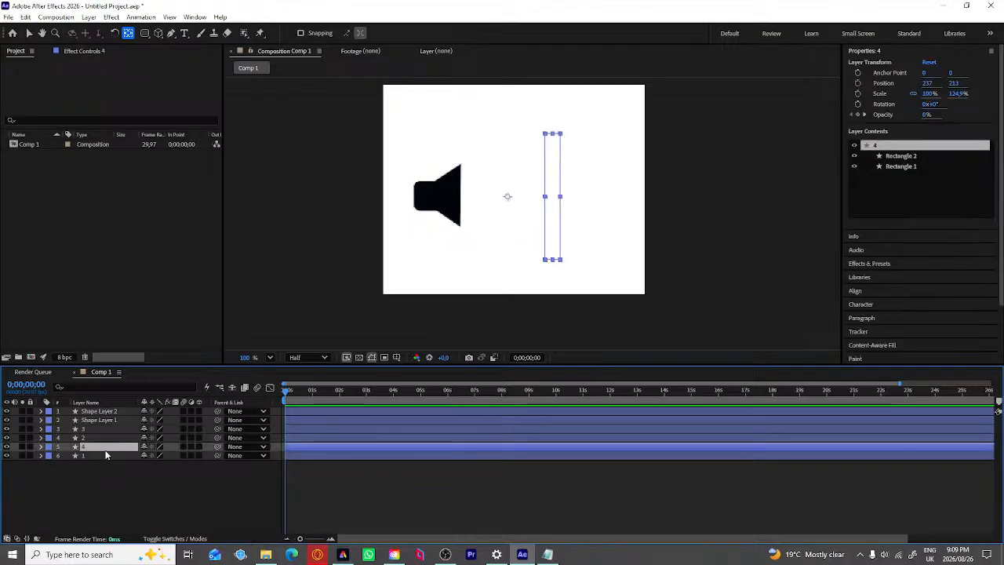
click(497, 201)
click(480, 203)
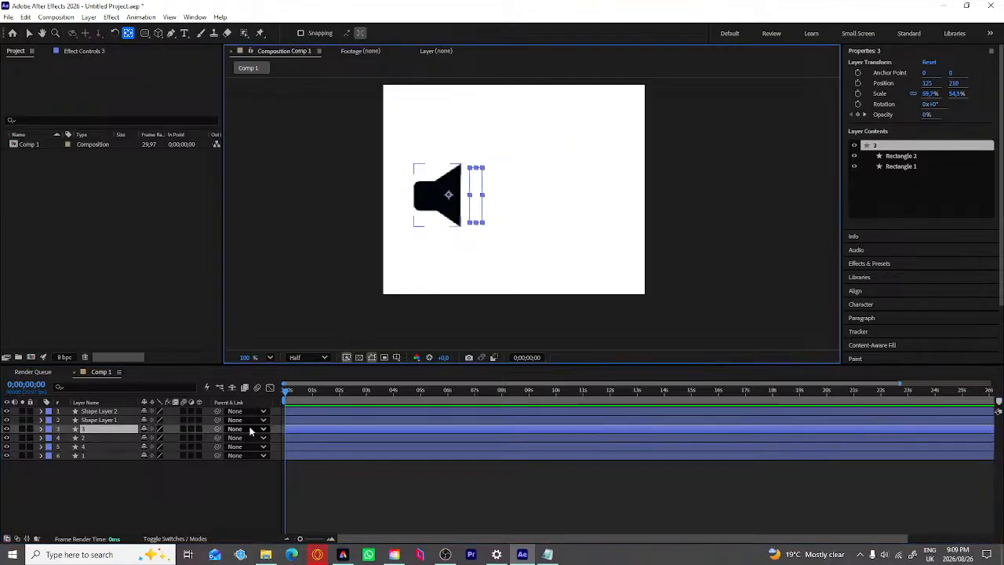
key(t)
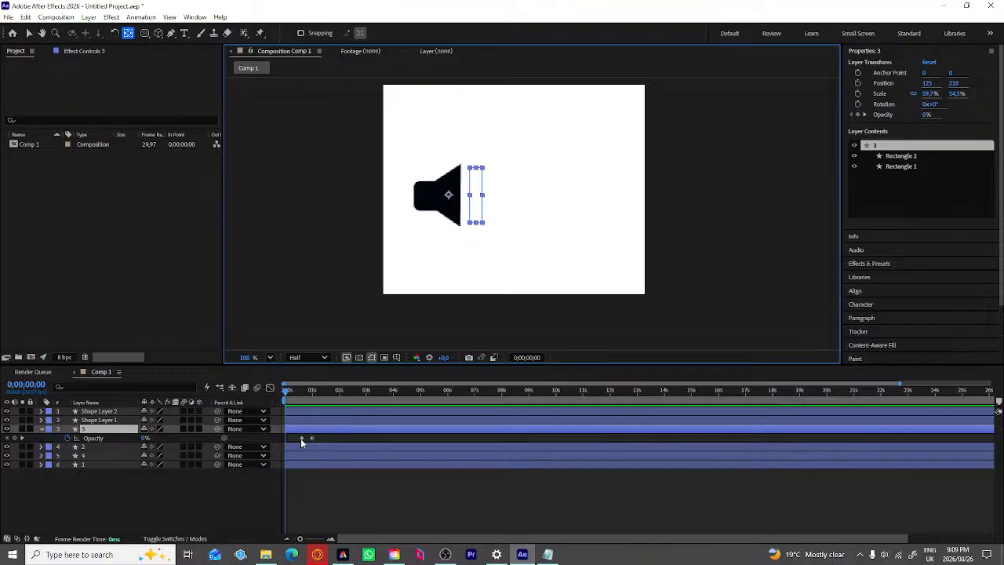
click(302, 439)
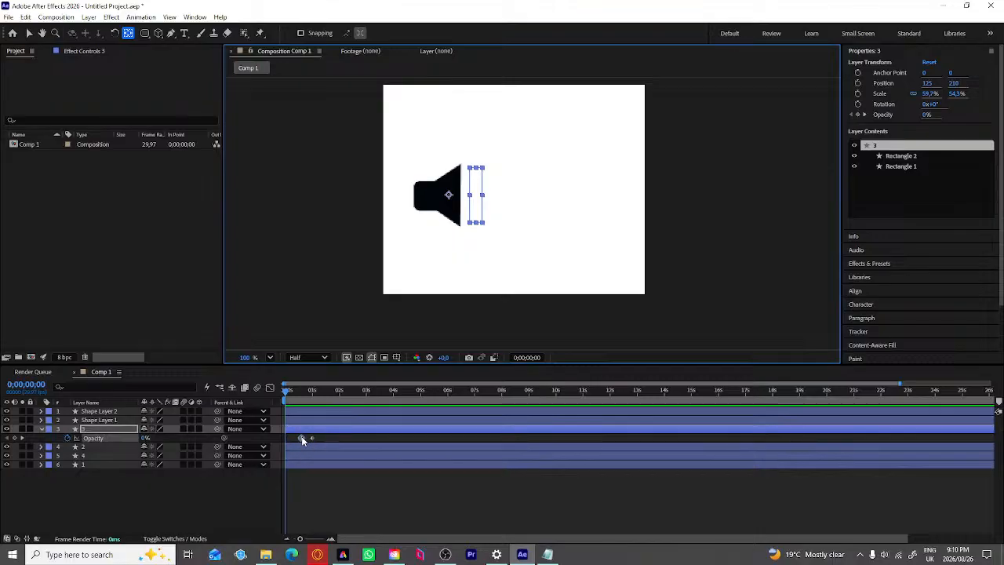
mouse_move(305, 440)
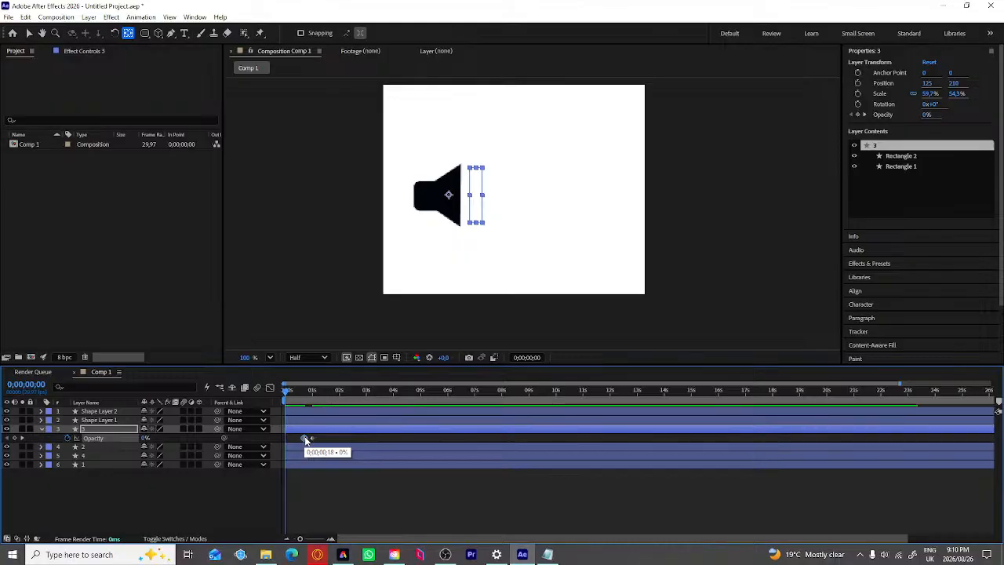
click(316, 501)
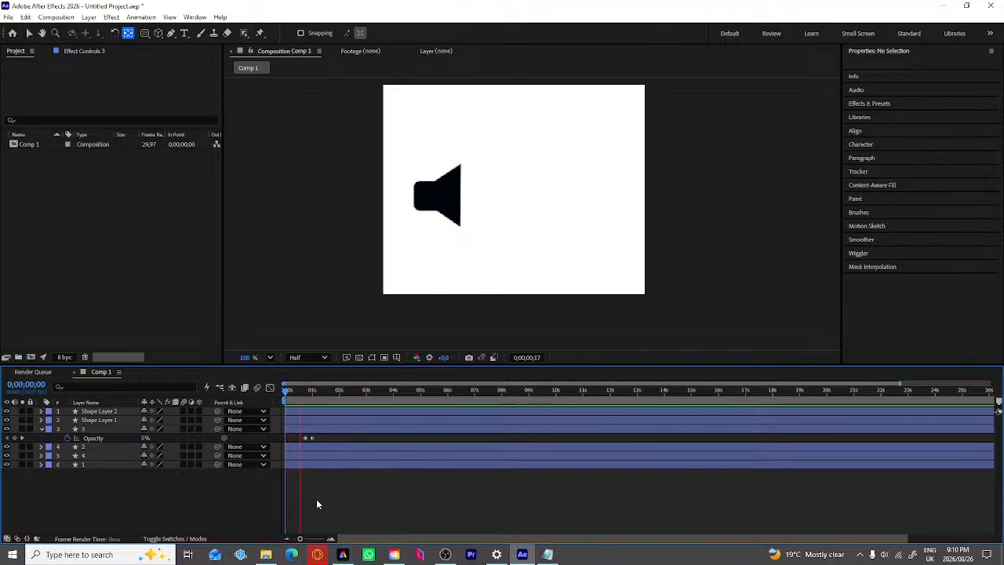
Step: Replay the animation from 0;00;00;12 to compare the fade-ins of the first and second bars
key(space)
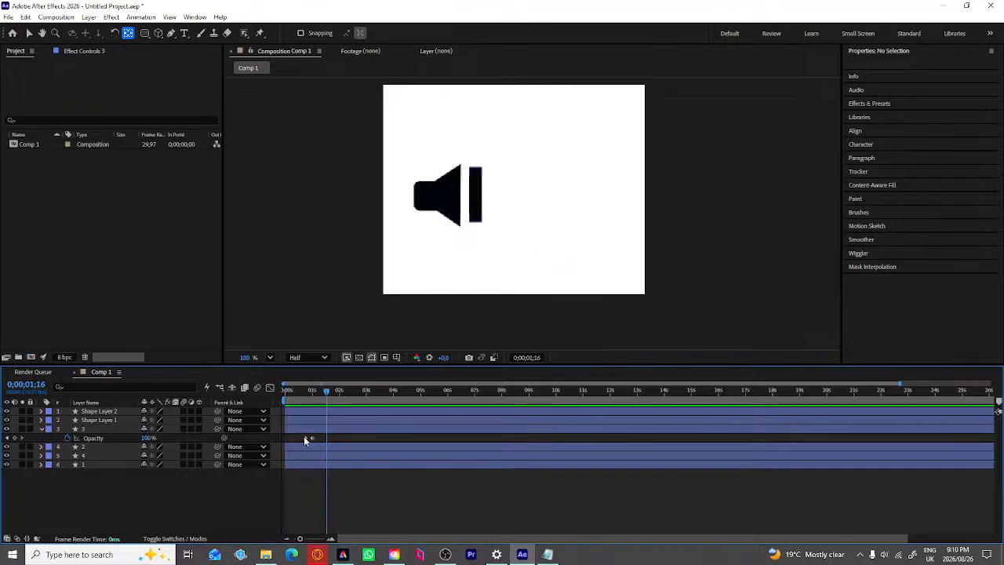
mouse_move(306, 440)
click(306, 439)
drag(327, 393, 296, 397)
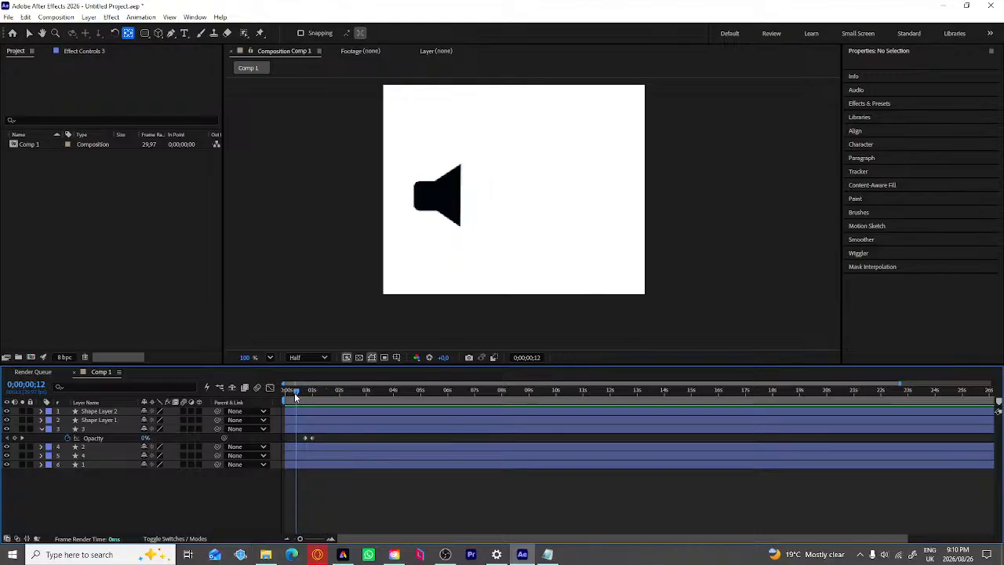
key(space)
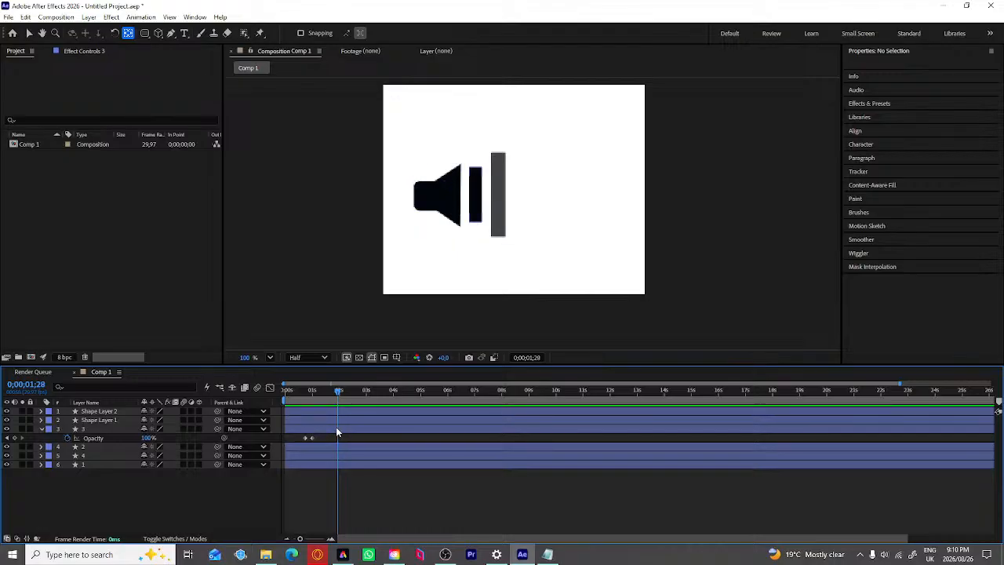
Step: Copy the Opacity keyframe pair of layer 3, move the current time to 0;00;02;01, and collapse the layer's properties
click(314, 439)
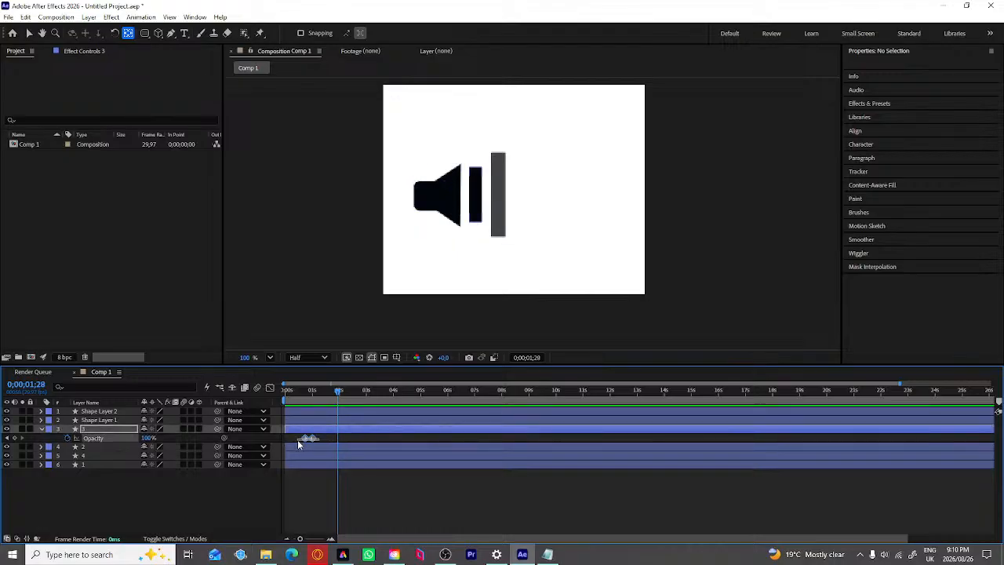
drag(298, 441, 298, 441)
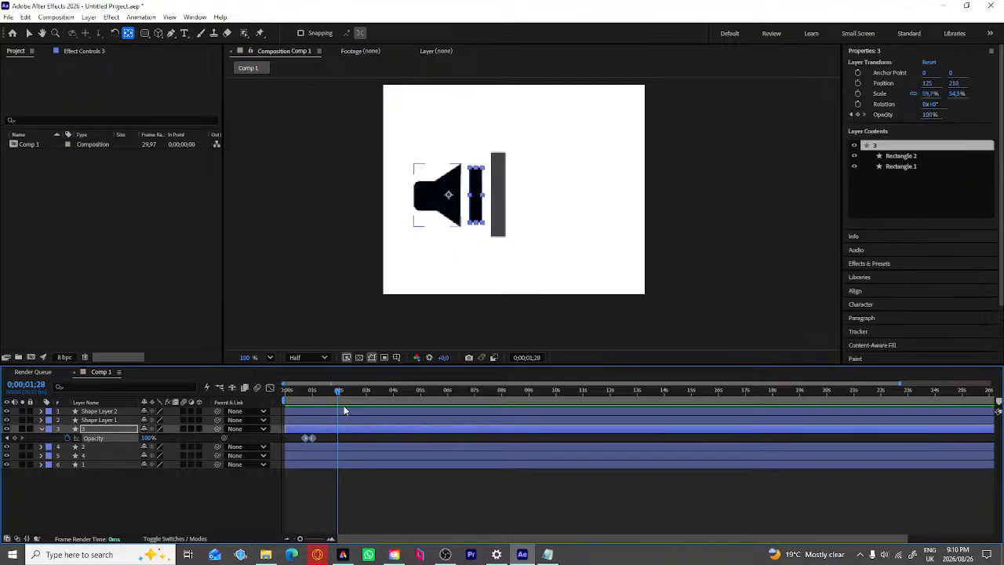
mouse_move(340, 391)
mouse_down()
mouse_move(401, 393)
mouse_move(329, 393)
mouse_move(339, 398)
mouse_up()
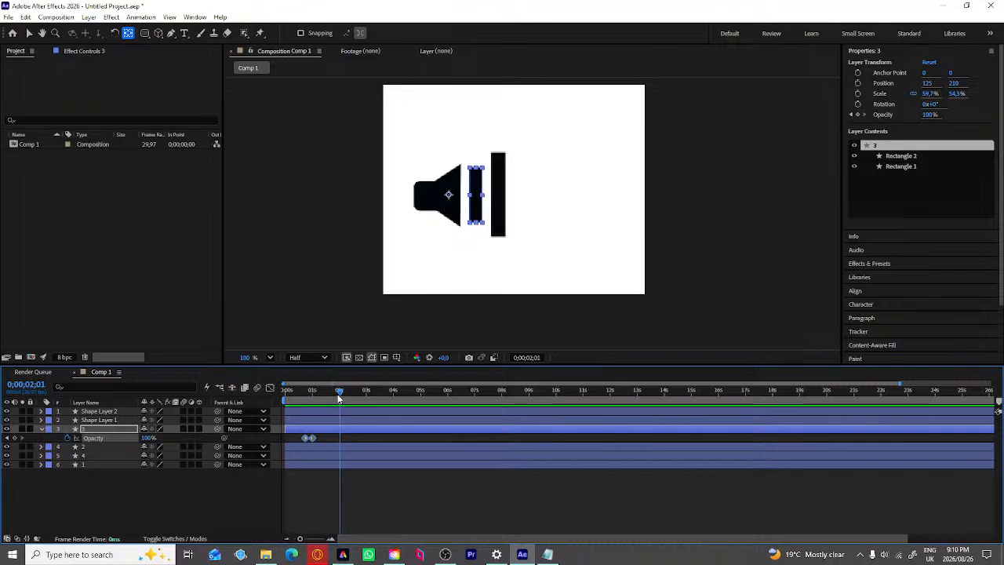
key(t)
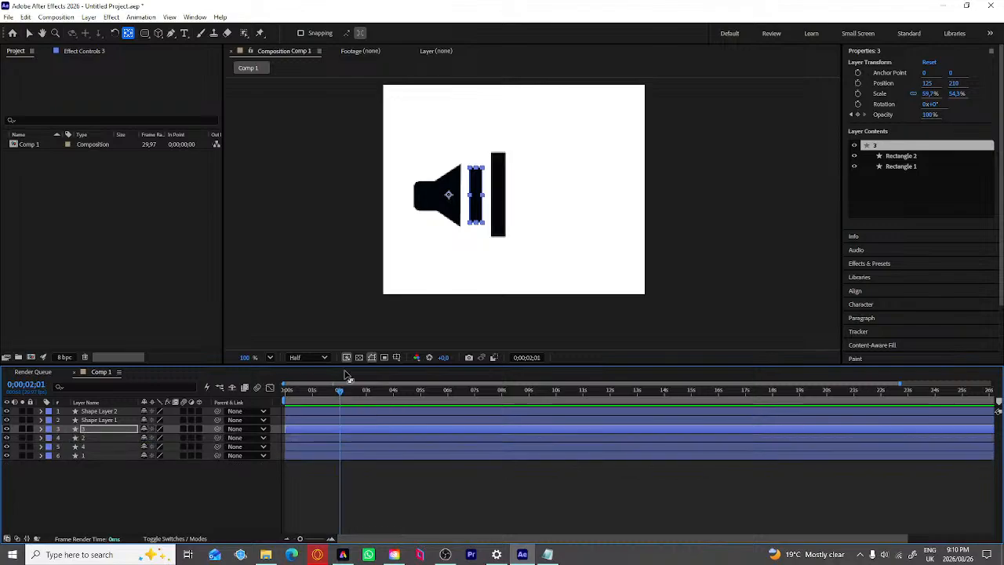
Step: Reveal the Opacity of the layer named 2, the second bar, and delete both of its existing keyframes
click(497, 222)
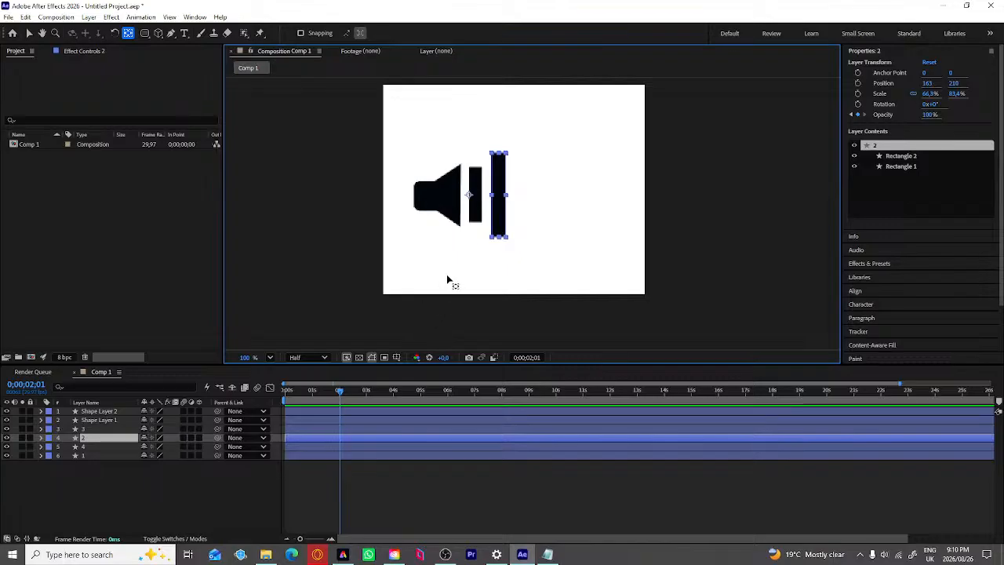
key(t)
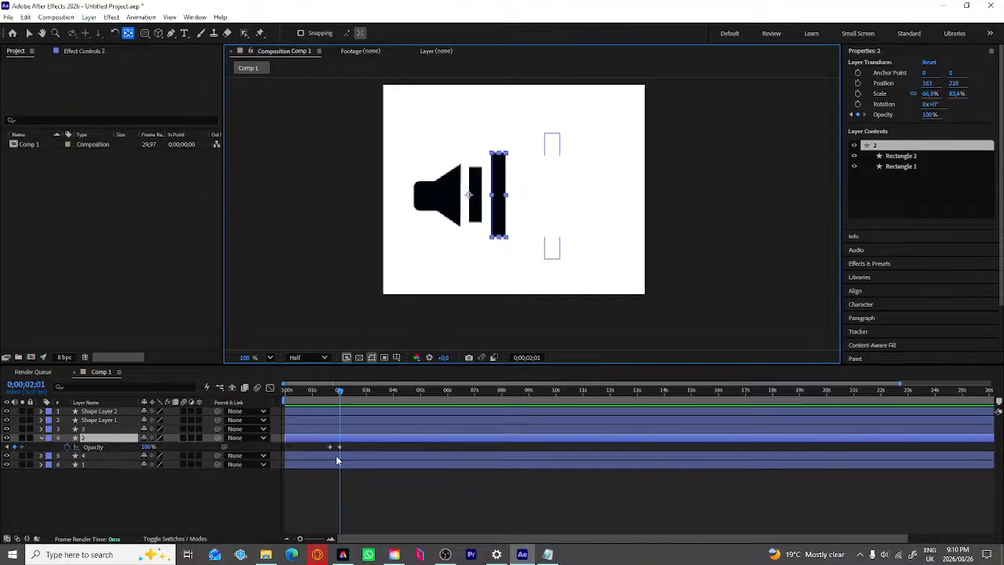
drag(344, 445, 319, 449)
key(Delete)
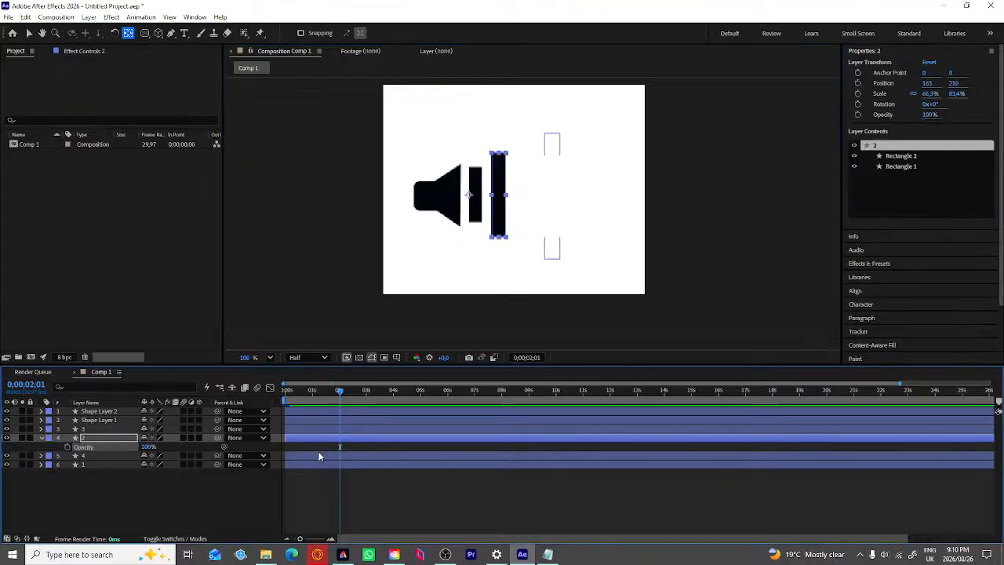
Step: Paste the copied Opacity keyframe pair onto the second bar, shift it to end at 0;00;02;01, and collapse the layer's properties
key(ctrl+v)
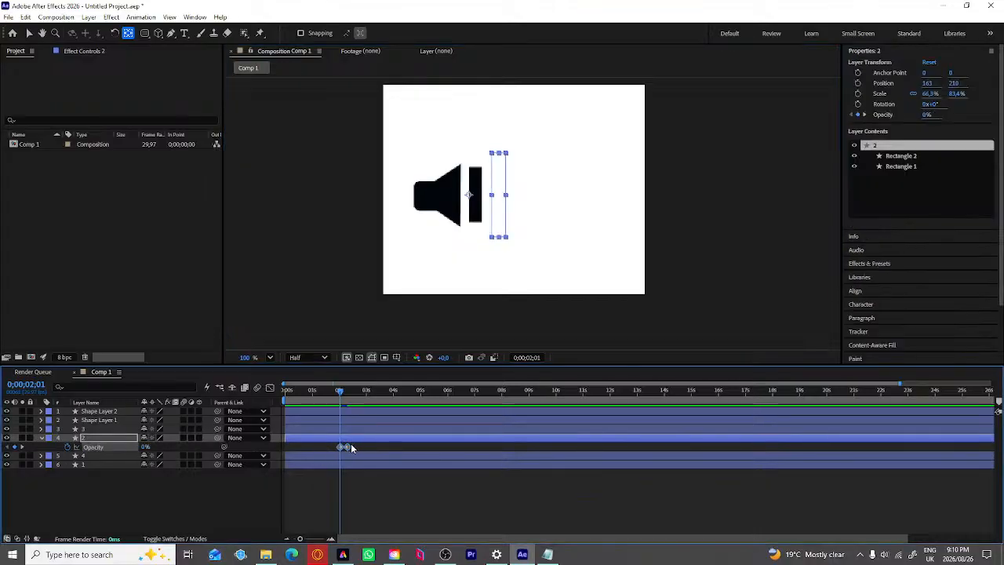
drag(348, 448, 341, 450)
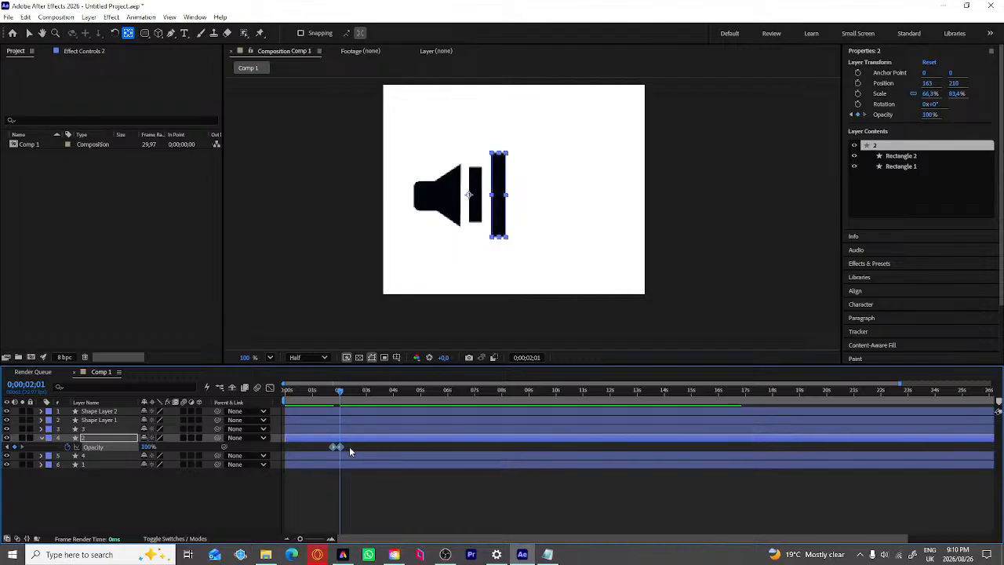
click(357, 445)
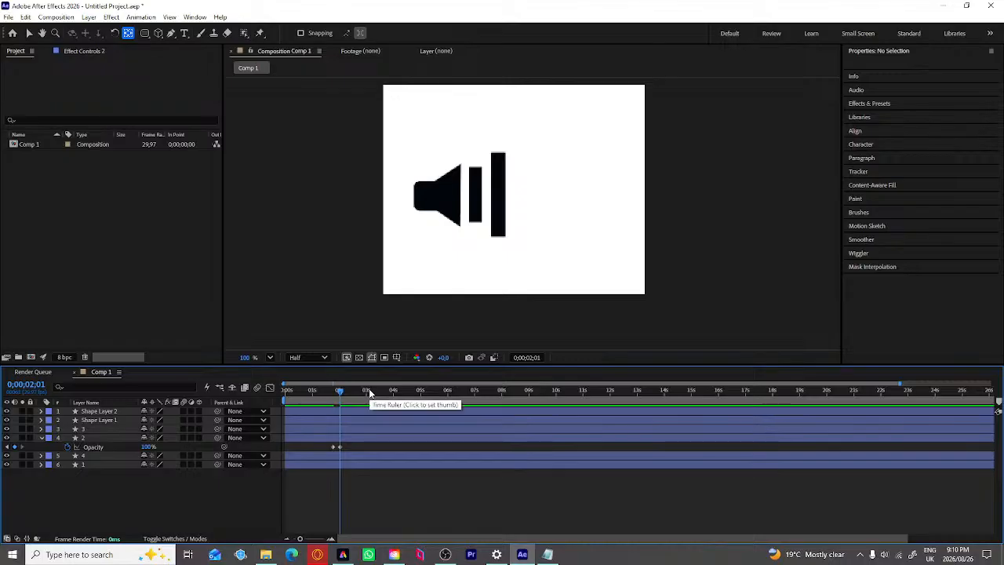
key(u)
key(u)
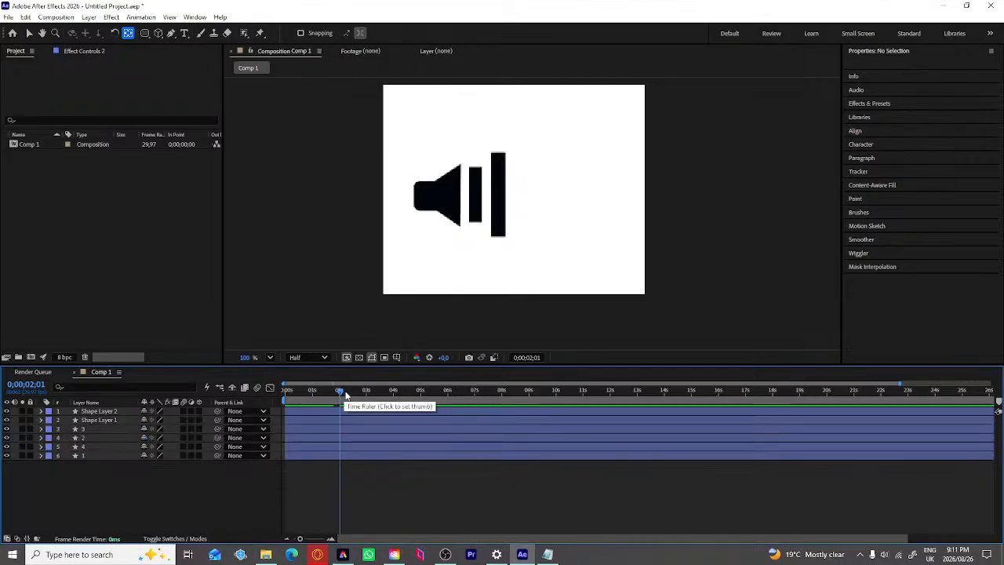
Step: Move the current time to 0;00;03;00
drag(342, 393, 368, 395)
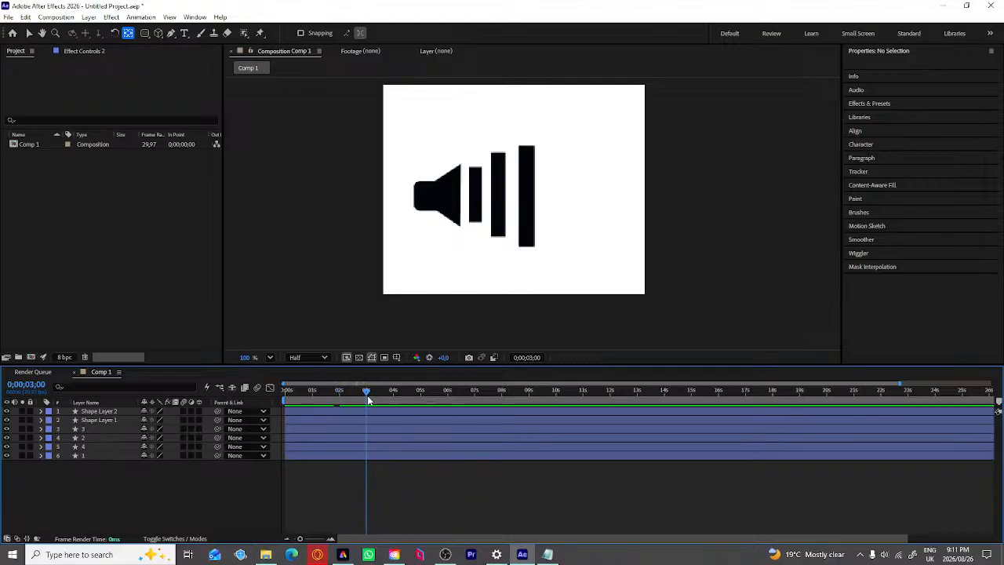